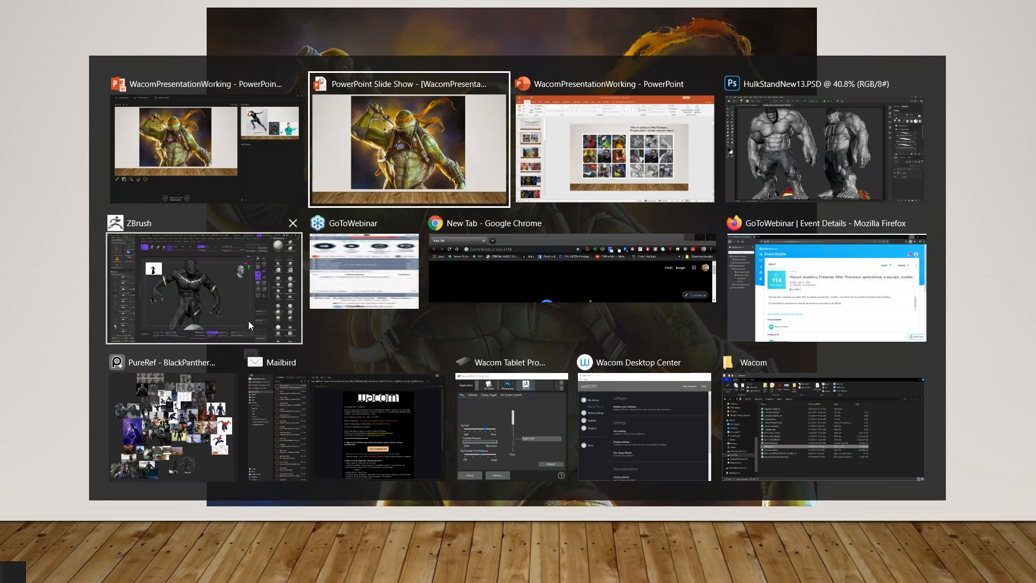
Step: Switch to ZBrush, turn on Solo mode and view the BPBase6 subtool on its own
click(151, 251)
mouse_move(692, 441)
mouse_down()
mouse_move(715, 458)
mouse_move(688, 451)
mouse_move(704, 457)
mouse_up()
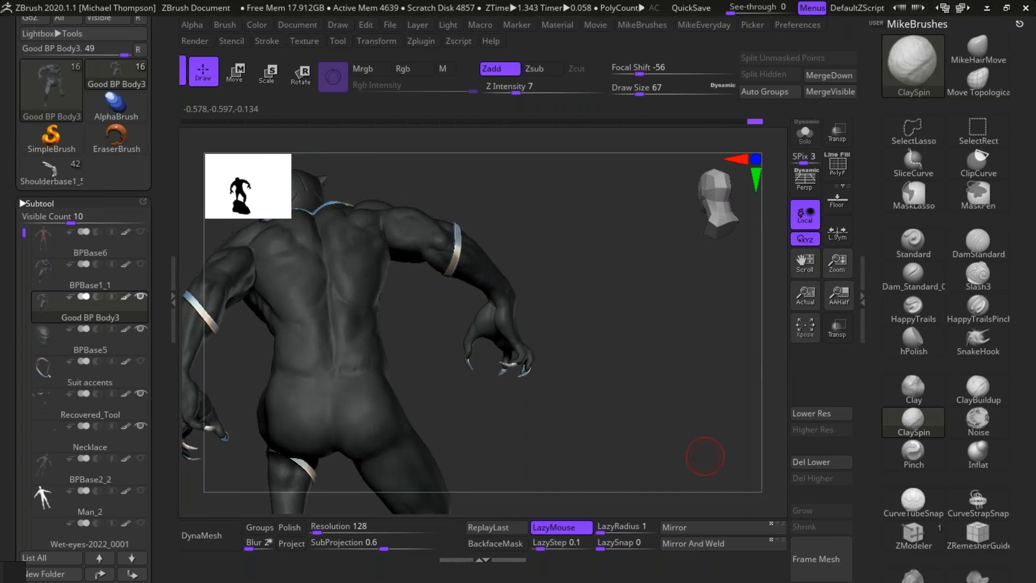
click(805, 134)
click(89, 244)
drag(681, 392, 686, 434)
click(127, 232)
mouse_move(654, 397)
mouse_down()
mouse_move(670, 406)
mouse_move(655, 426)
mouse_move(736, 413)
mouse_move(740, 380)
mouse_move(722, 432)
mouse_move(716, 424)
mouse_move(672, 436)
mouse_move(679, 355)
mouse_move(684, 387)
mouse_move(728, 378)
mouse_up()
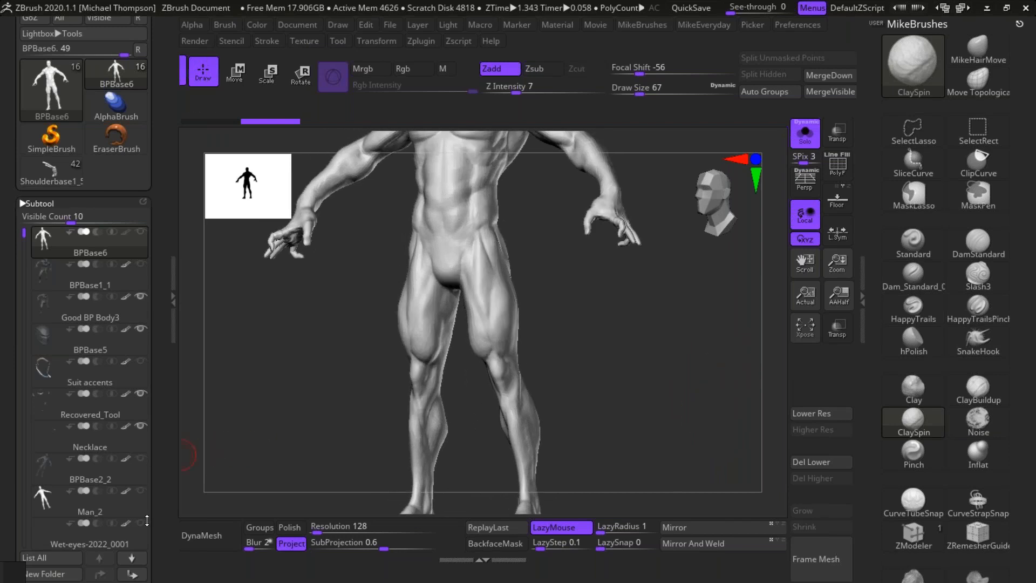
Step: View the Man_2 base figure in isolation and compare it with the BPBase2_2 subtool
click(119, 506)
shift+drag(709, 381, 707, 383)
alt+drag(676, 314, 692, 468)
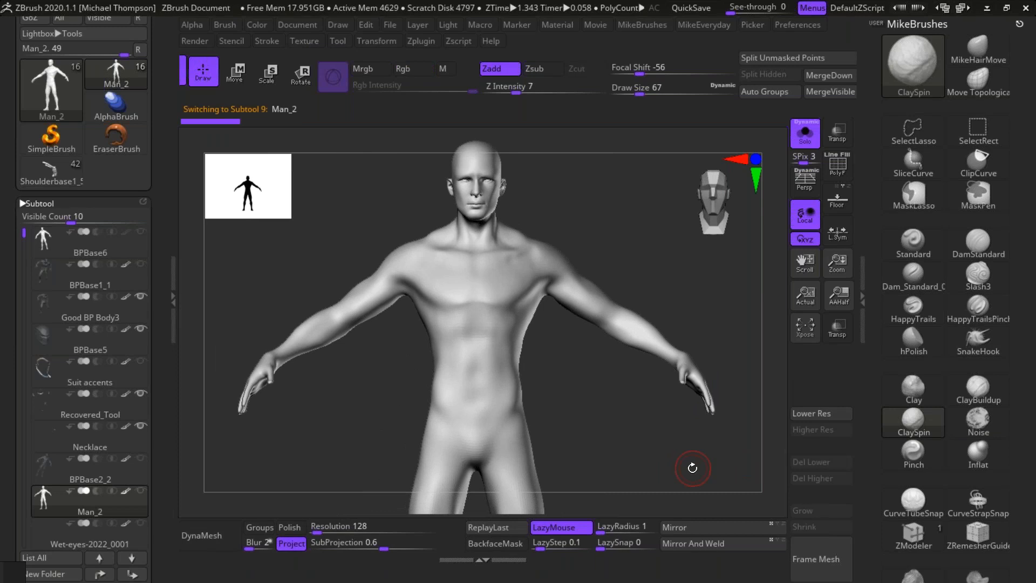
click(116, 477)
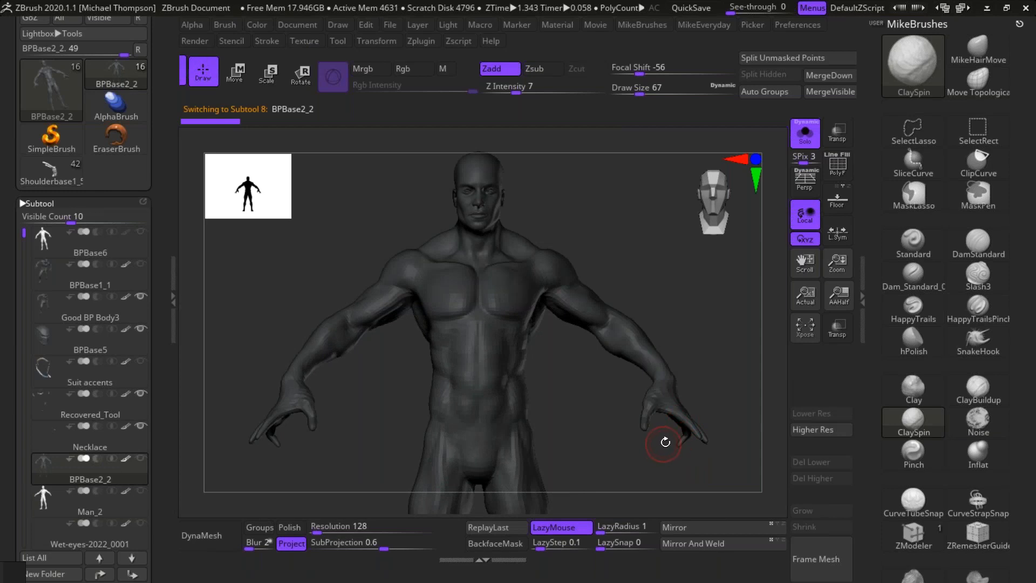
Step: Select the Good BP Body3 subtool, turn off Solo mode and view the whole figure on its rock
click(117, 314)
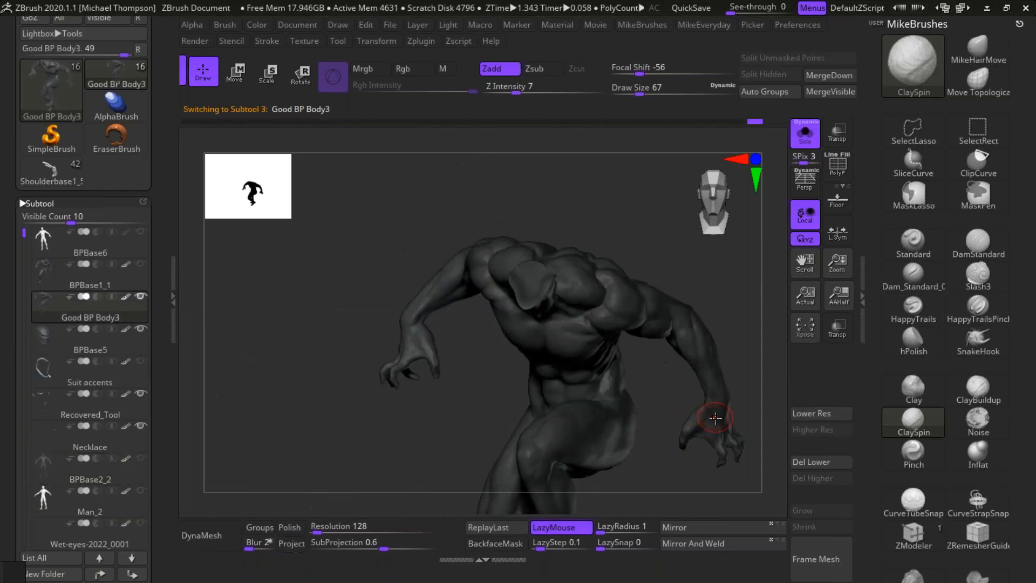
click(805, 133)
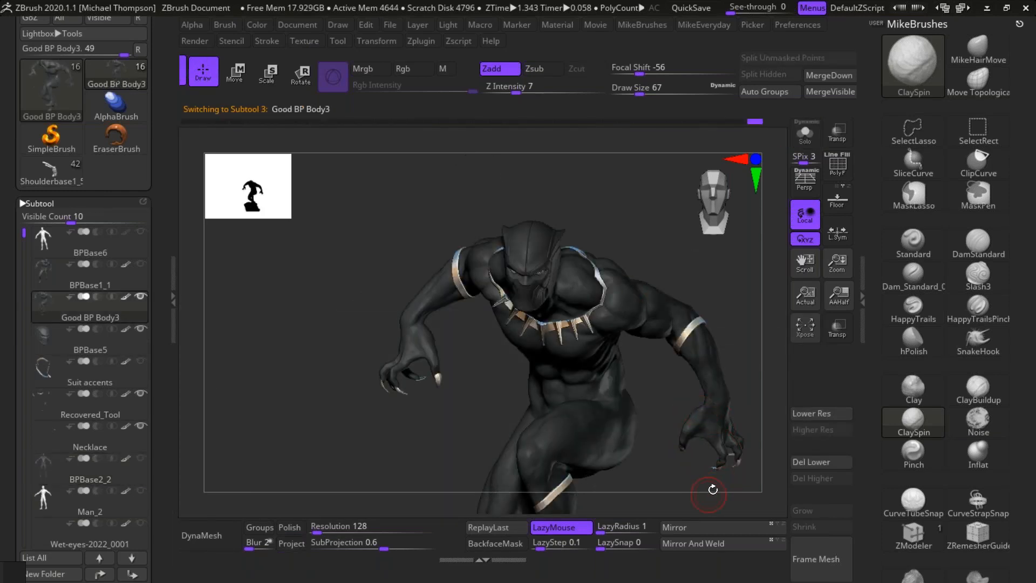
drag(680, 479, 693, 432)
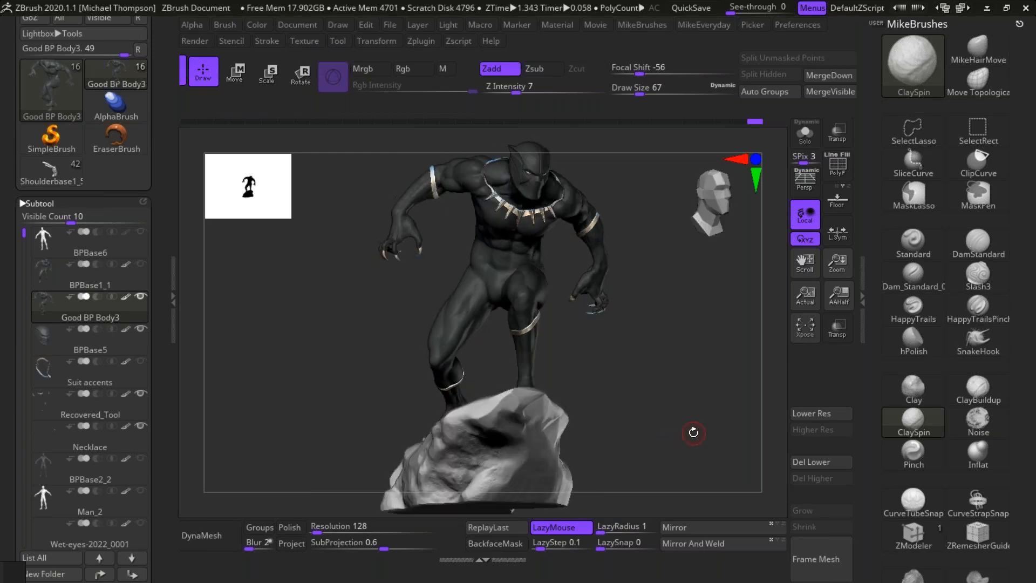
Step: Switch to Photoshop, examine the Hulk's skin and hand detail in HulkStandNew13.PSD, and bring up the Render3.PSD render
key(alt+Tab)
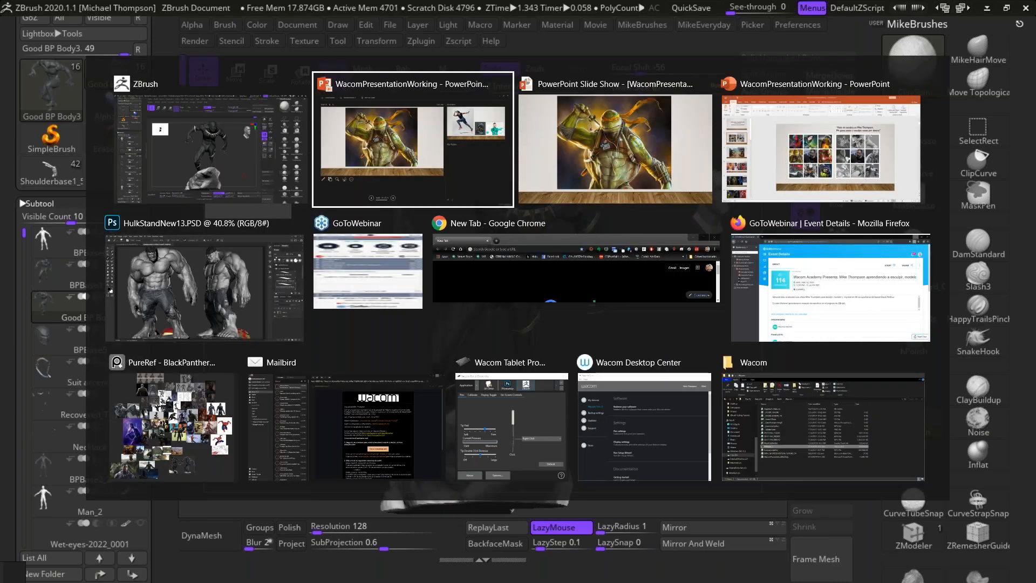
click(213, 312)
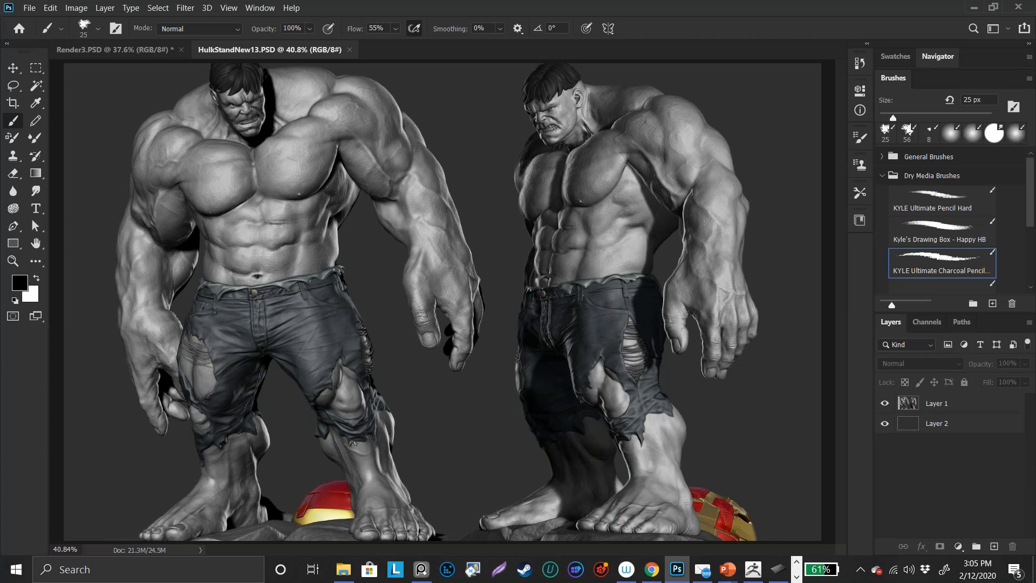
ctrl+click(376, 367)
drag(417, 367, 500, 425)
ctrl+click(477, 439)
ctrl+click(470, 462)
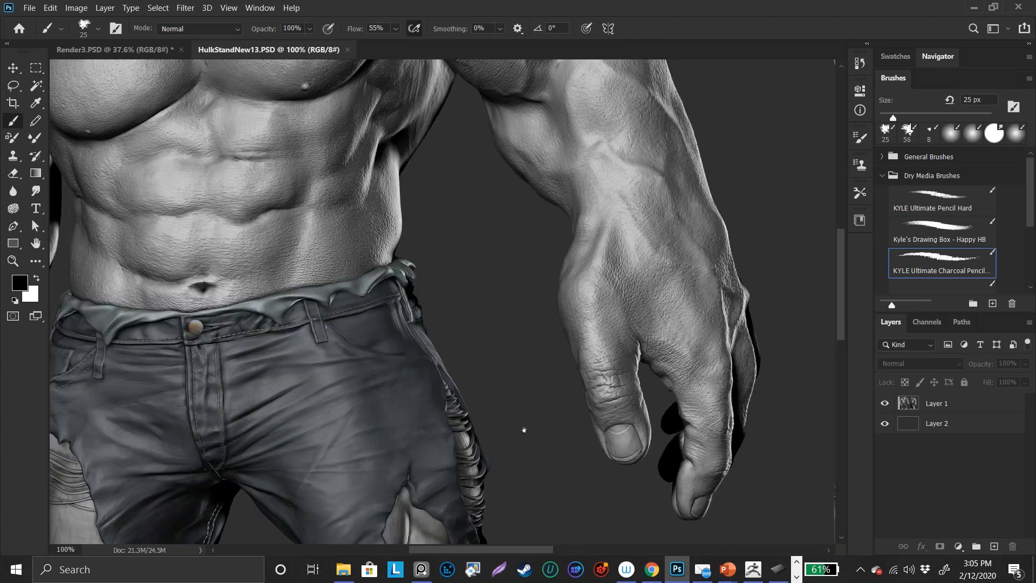
drag(524, 378, 285, 476)
drag(616, 382, 601, 474)
drag(446, 297, 709, 446)
click(159, 50)
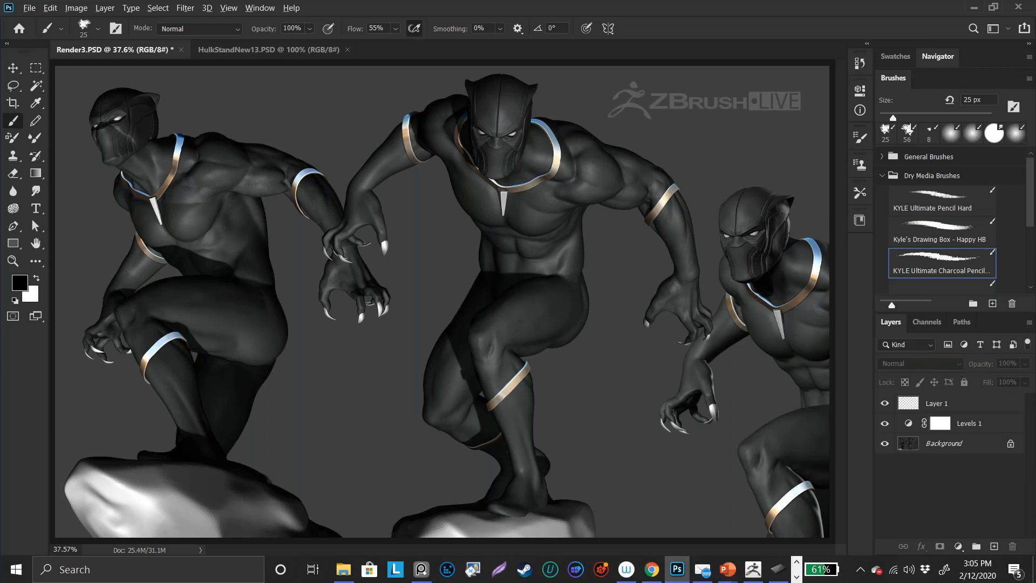
Step: Return to ZBrush and examine the Black Panther figure's mask, necklace and torso up close
key(alt+Tab)
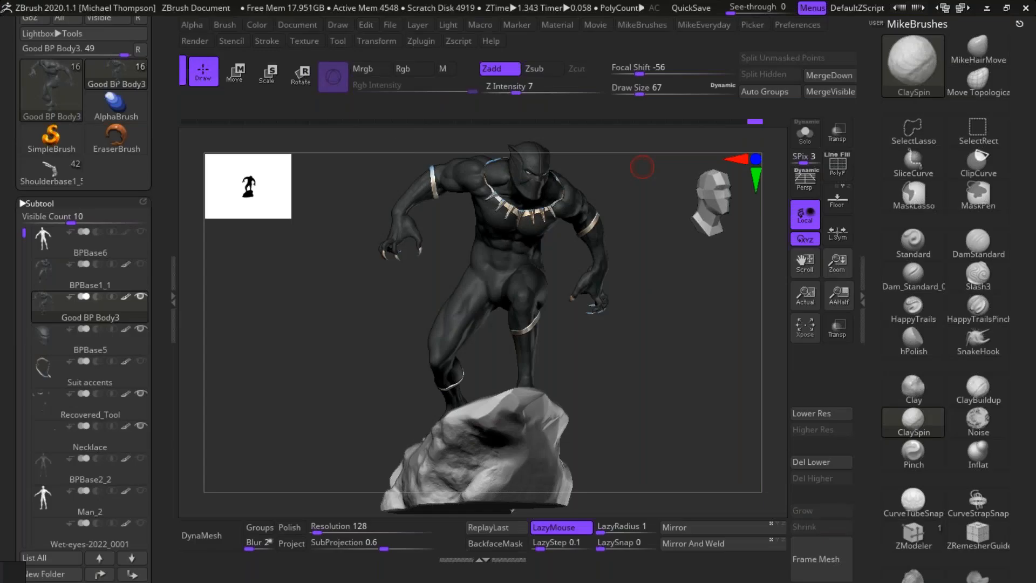
drag(698, 358, 618, 557)
drag(711, 453, 787, 381)
alt+drag(675, 458, 690, 502)
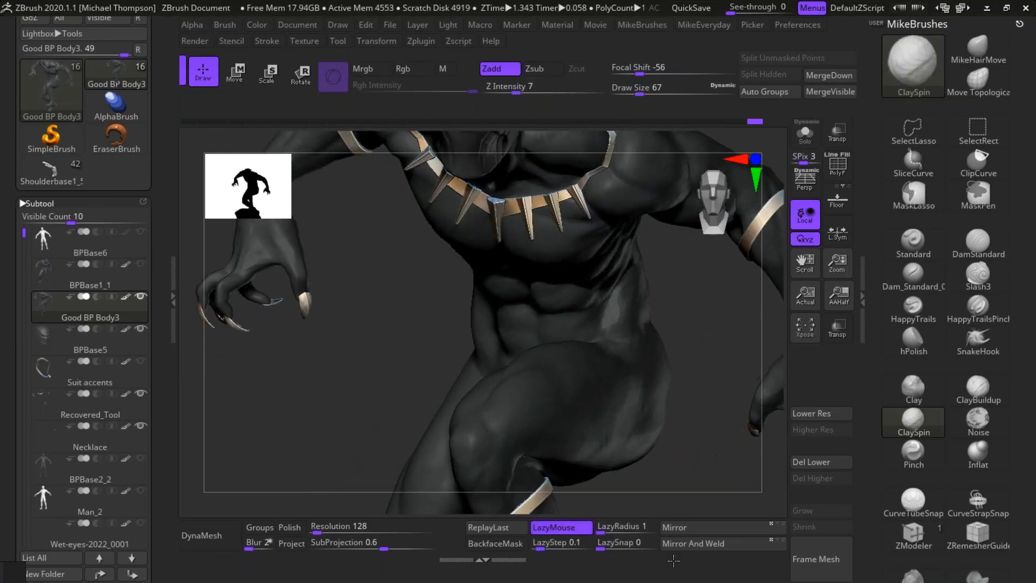
alt+drag(719, 451, 662, 546)
alt+drag(697, 414, 695, 472)
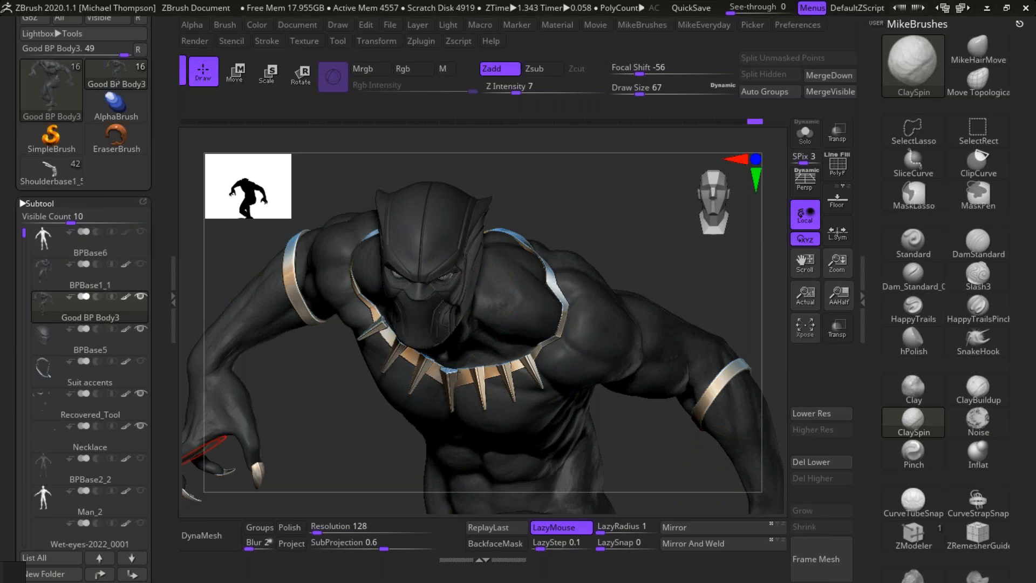
drag(655, 247, 654, 181)
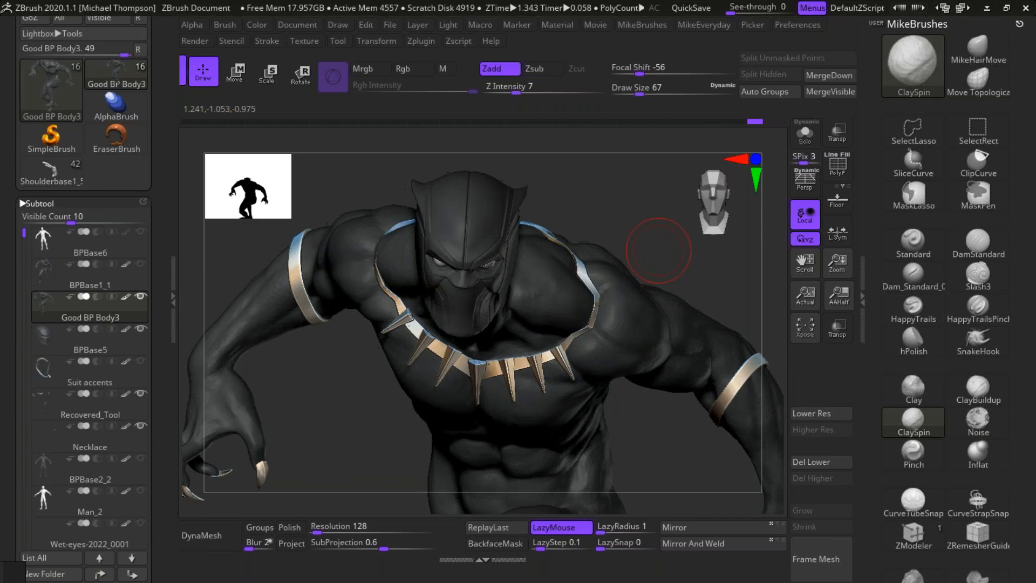
drag(679, 462, 700, 473)
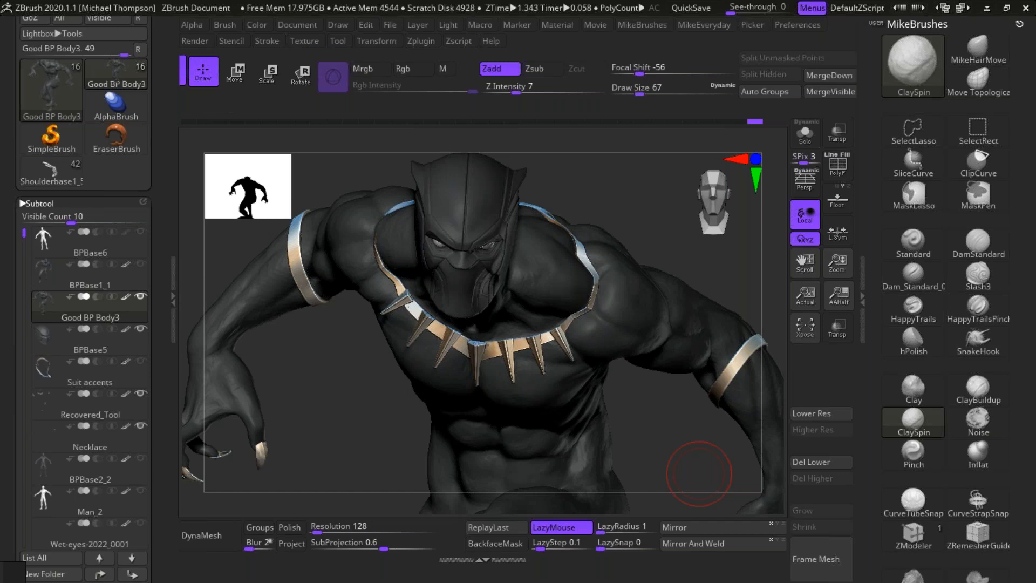
Step: Set the ClaySpin draw size to 64, then sculpt and smooth the wrist and back of the figure's right hand
key(s)
mouse_move(680, 439)
mouse_down()
mouse_move(701, 426)
mouse_move(721, 356)
mouse_move(675, 456)
mouse_move(359, 446)
mouse_move(312, 388)
mouse_up()
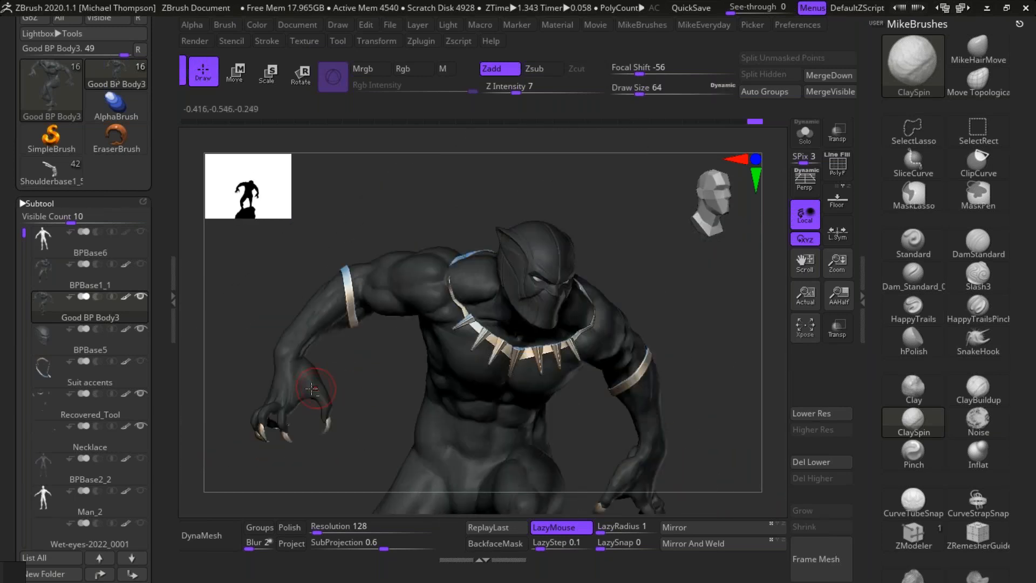
mouse_move(375, 432)
alt+mouse_down()
mouse_move(387, 462)
mouse_move(442, 410)
mouse_move(428, 370)
mouse_move(328, 372)
alt+mouse_up()
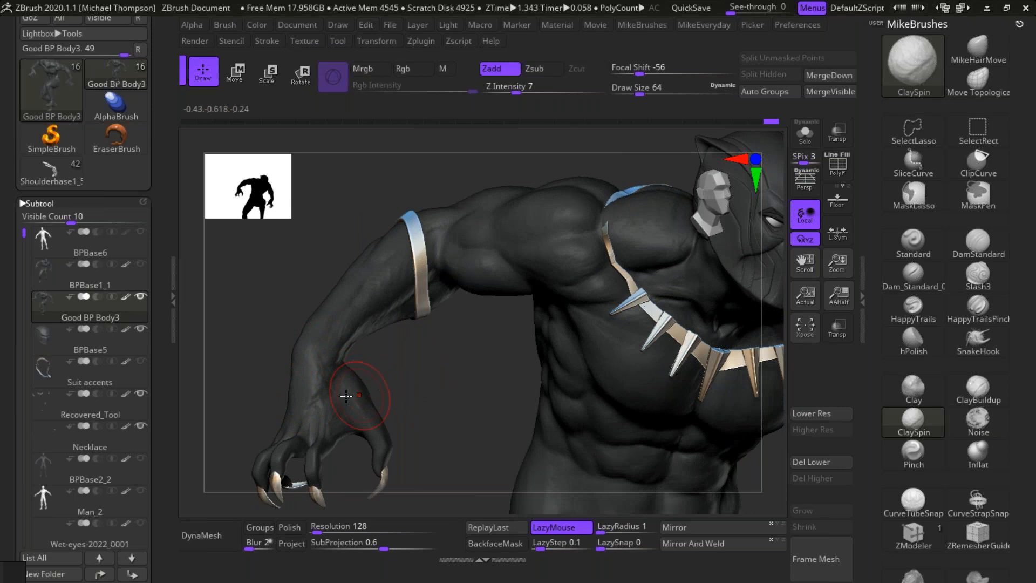
key(shift)
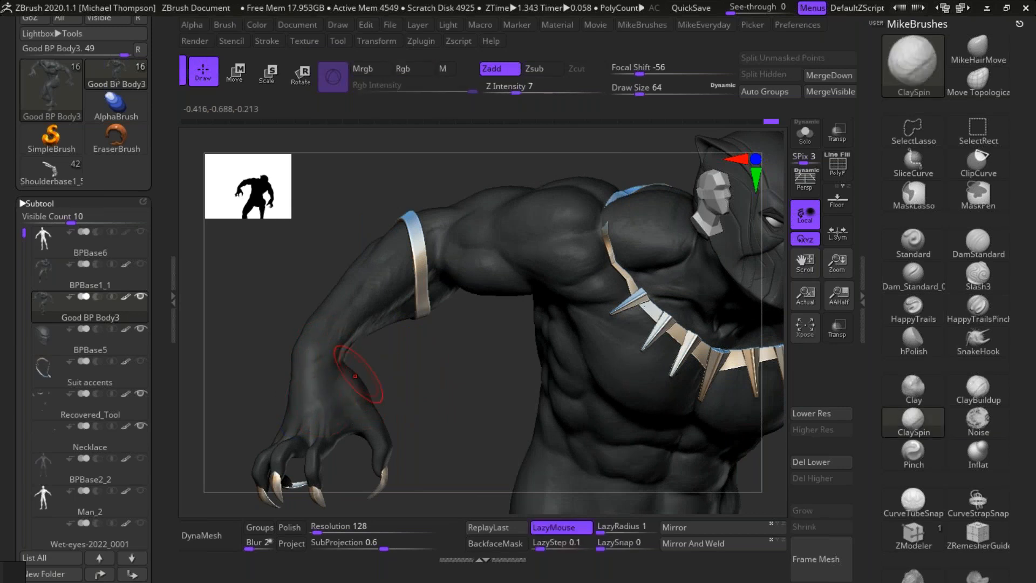
mouse_move(423, 358)
mouse_down()
mouse_move(436, 373)
mouse_move(388, 347)
mouse_move(428, 362)
mouse_move(478, 342)
mouse_move(314, 355)
mouse_up()
Step: Reduce the draw size to 34 and sculpt the wrist bone and forearm of the figure's right arm
key(s)
click(390, 345)
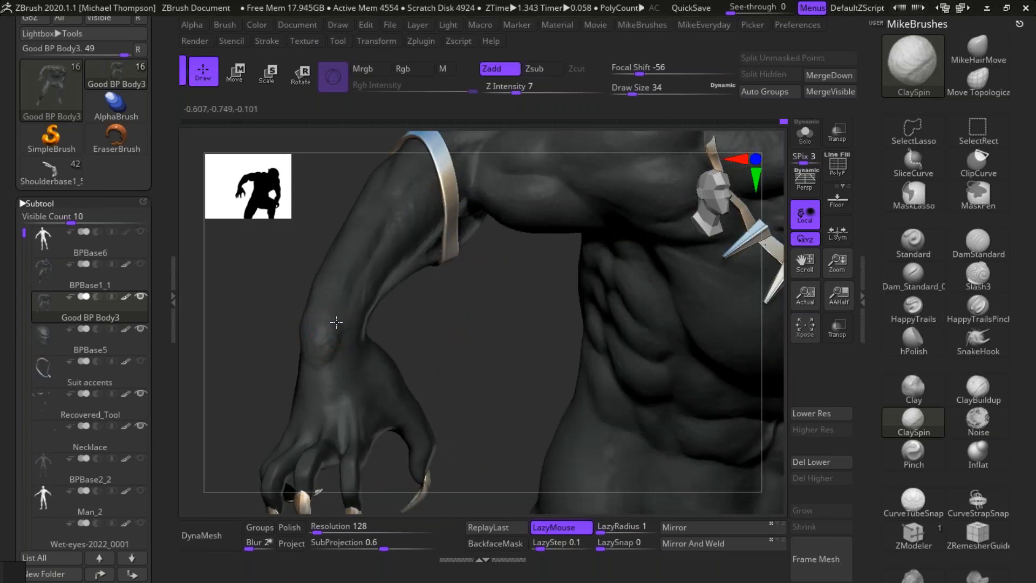
drag(430, 340, 351, 320)
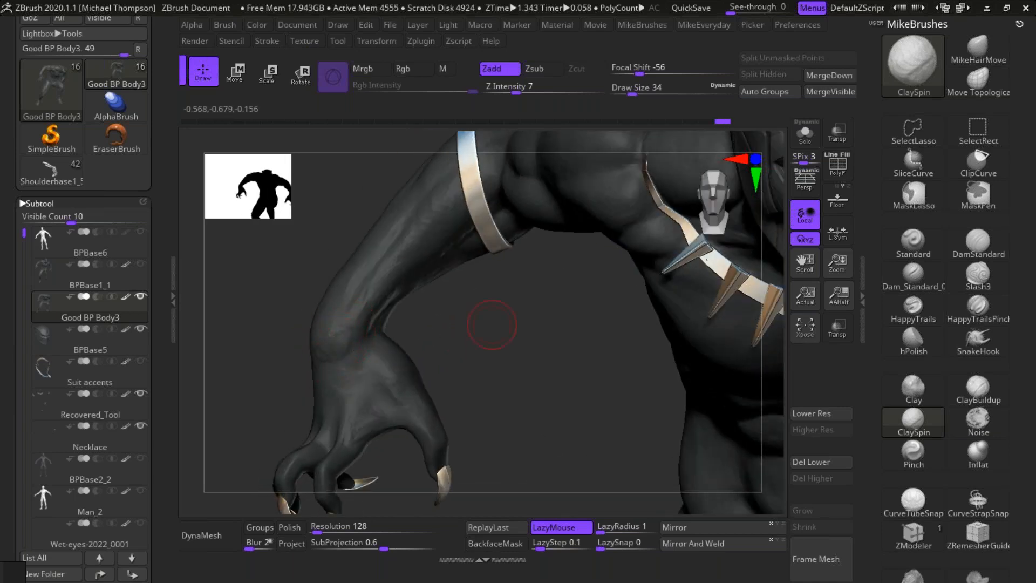
drag(476, 343, 323, 318)
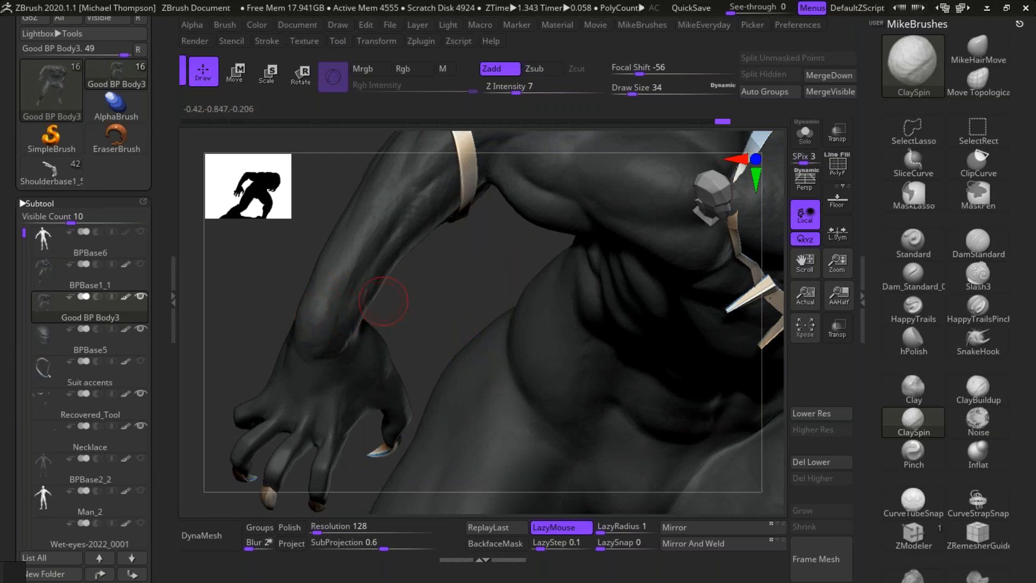
mouse_move(438, 321)
mouse_down()
mouse_move(416, 296)
mouse_move(426, 302)
mouse_move(384, 213)
mouse_up()
key(shift)
drag(505, 405, 497, 328)
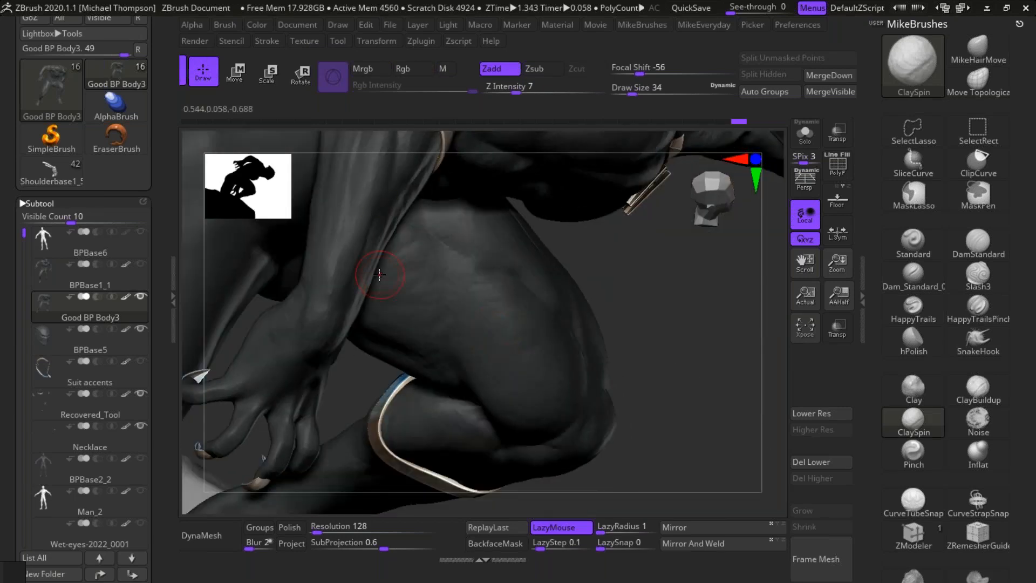
Step: Turn off the polypaint display on the Good BP Body3 and BPBase5 subtools
drag(670, 381, 691, 445)
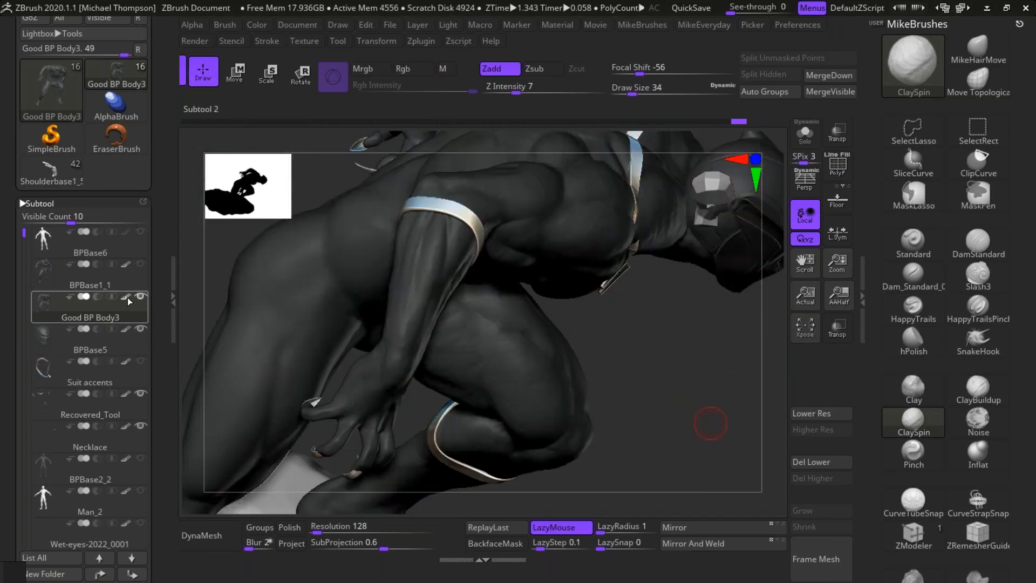
mouse_move(128, 294)
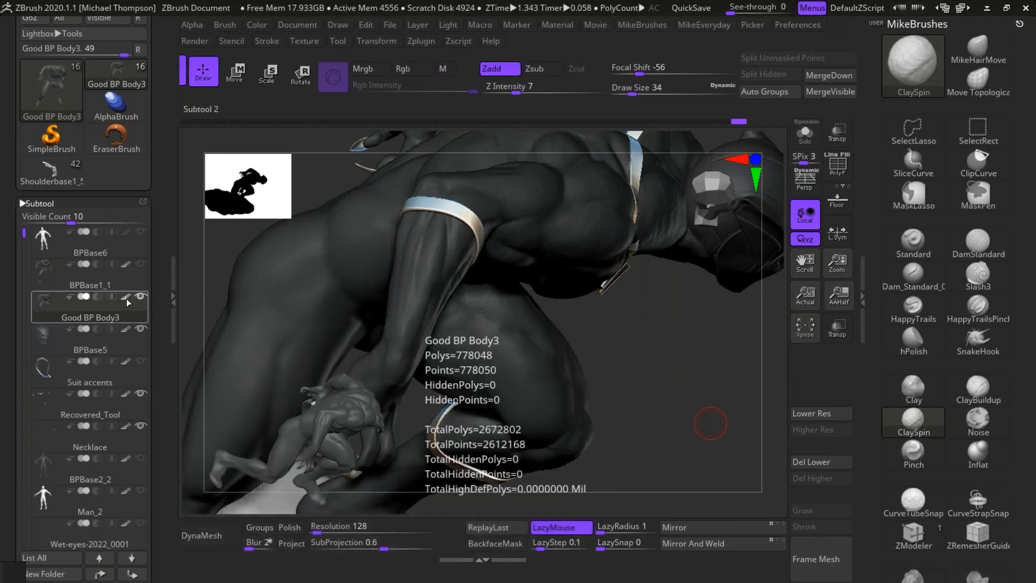
click(126, 299)
mouse_move(126, 334)
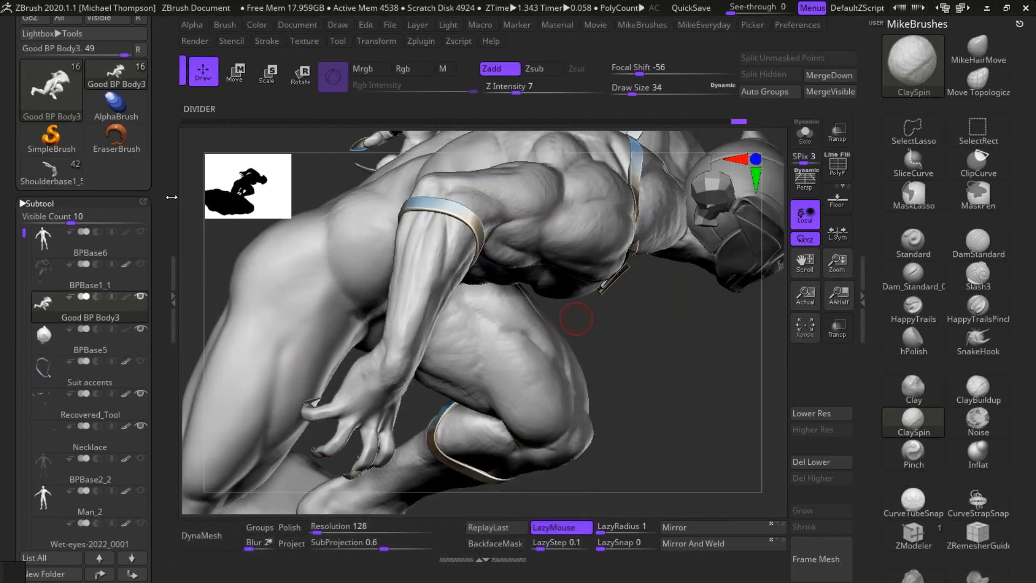
Step: Open the light settings and switch off the second light
scroll(125, 124, up, 5)
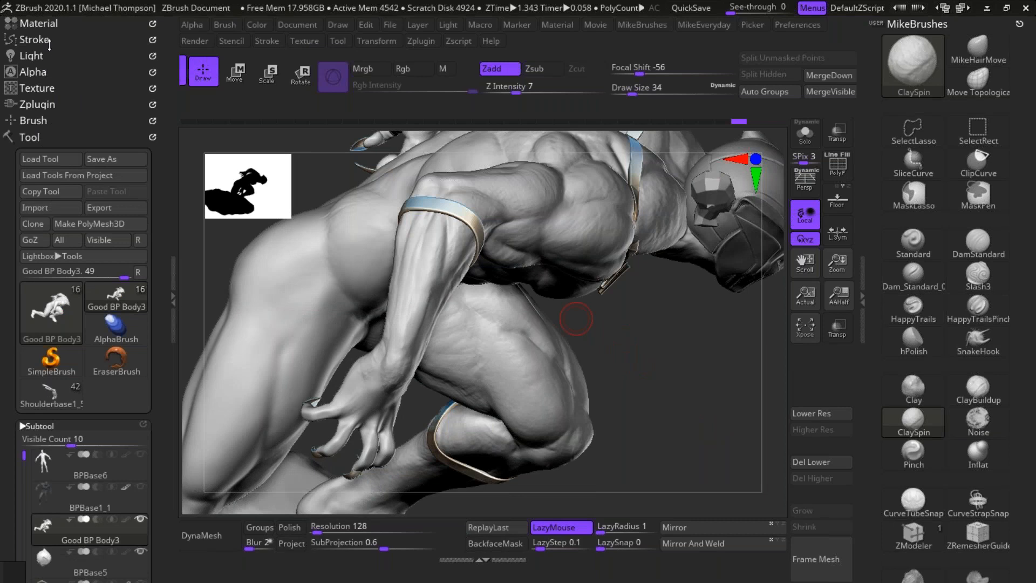
click(52, 56)
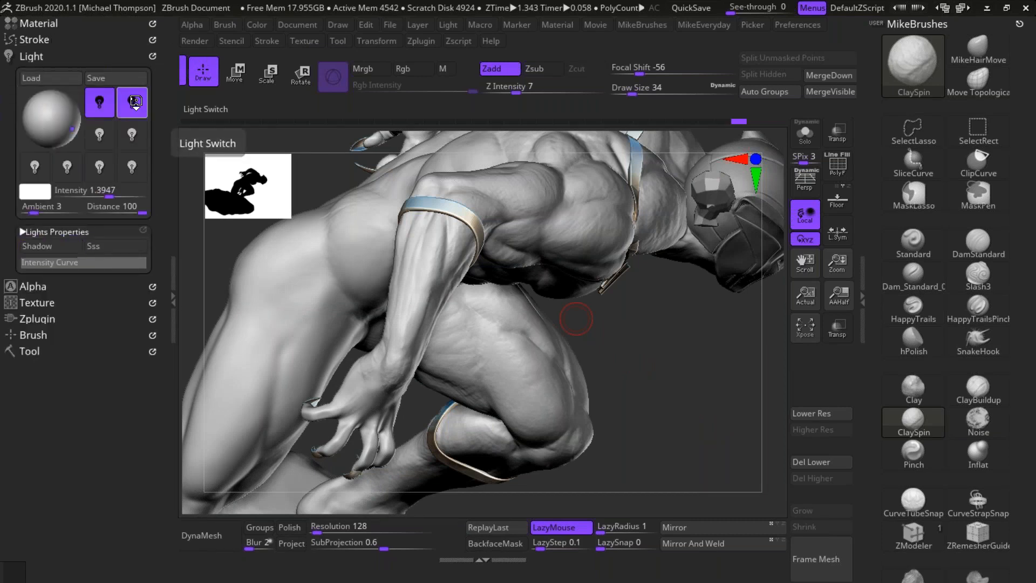
click(136, 102)
Step: Refine the forms of the figure's right forearm and wrist with ClaySpin at draw size 34
drag(710, 393, 207, 335)
drag(387, 289, 258, 280)
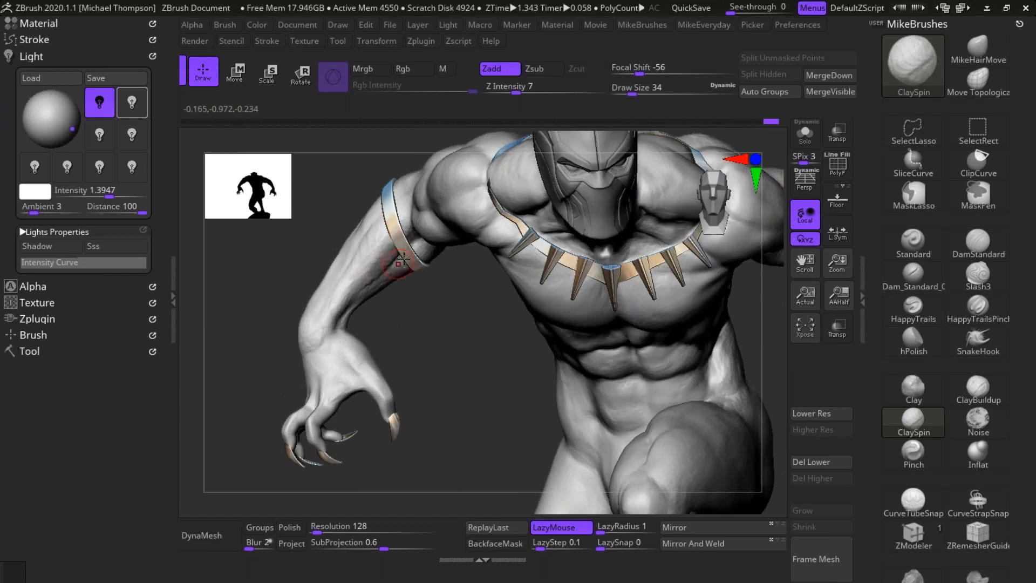
drag(444, 353, 319, 307)
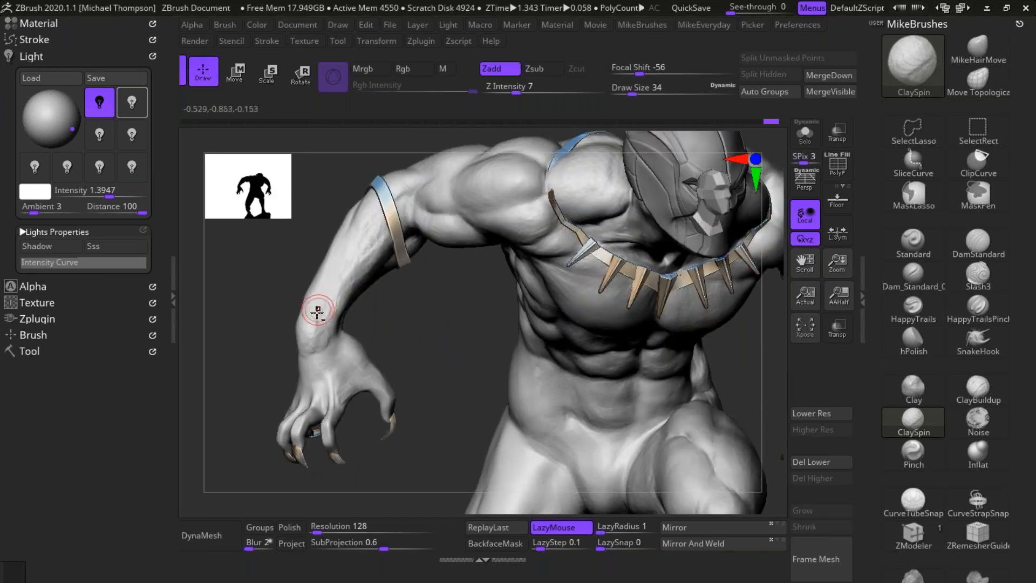
drag(433, 344, 426, 341)
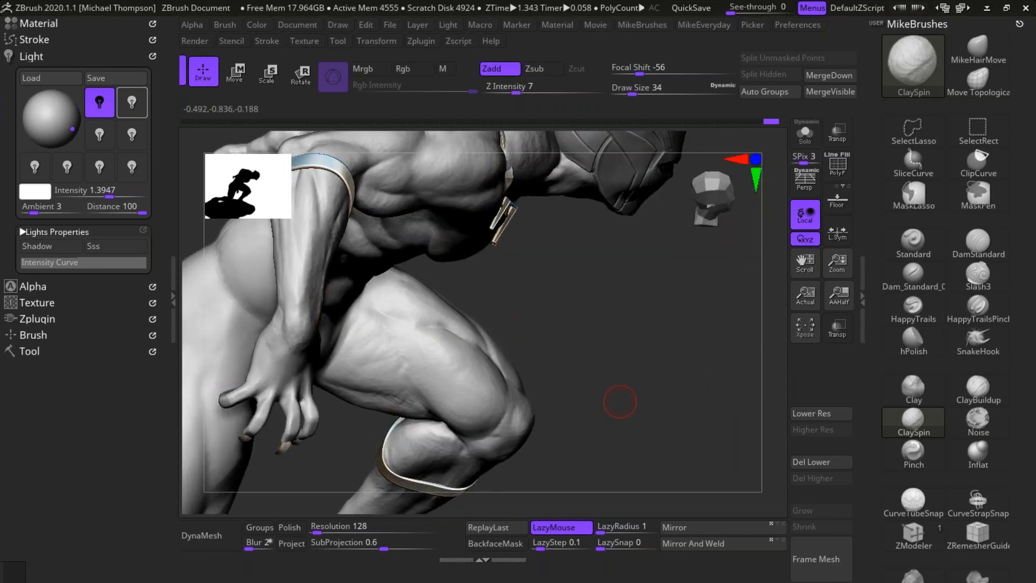
drag(620, 402, 336, 284)
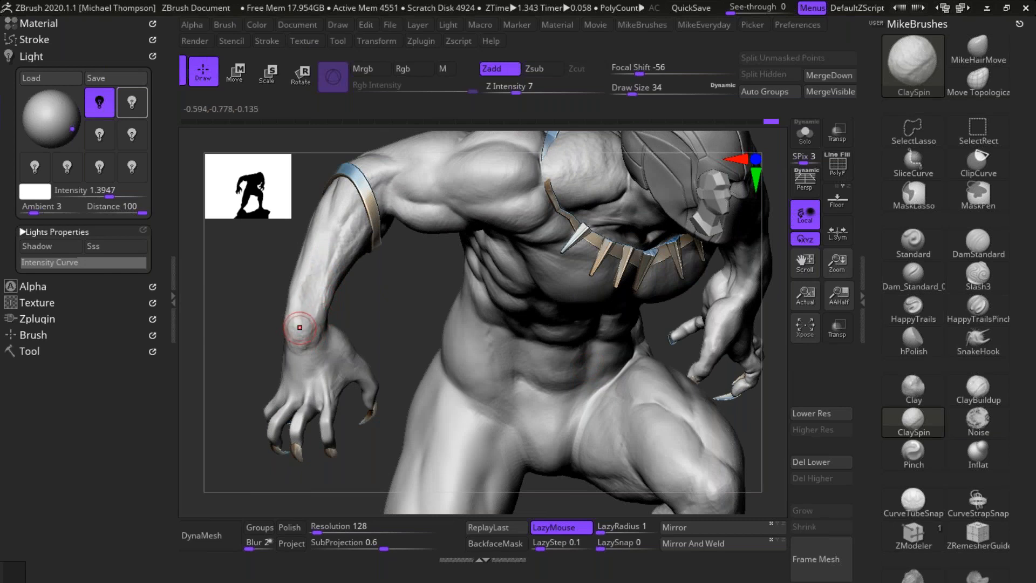
Step: Choose the hPolish brush and set its Z Intensity to 11
click(913, 340)
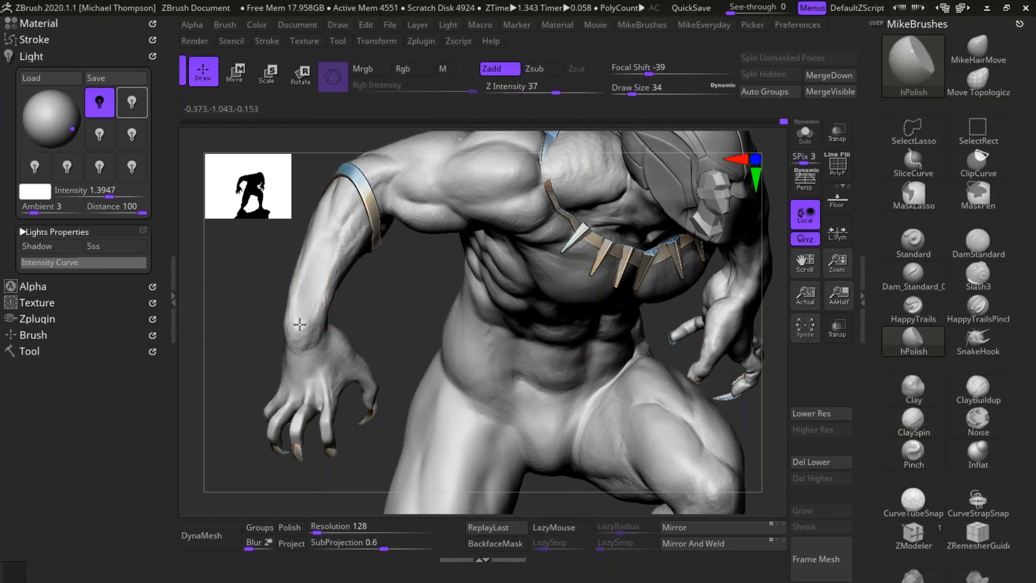
key(ctrl)
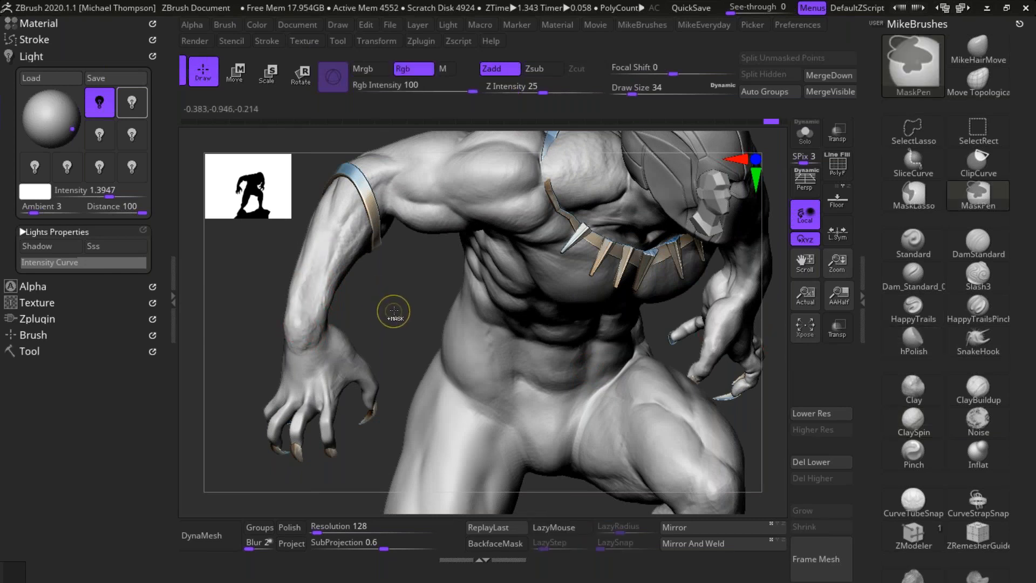
drag(554, 89, 524, 93)
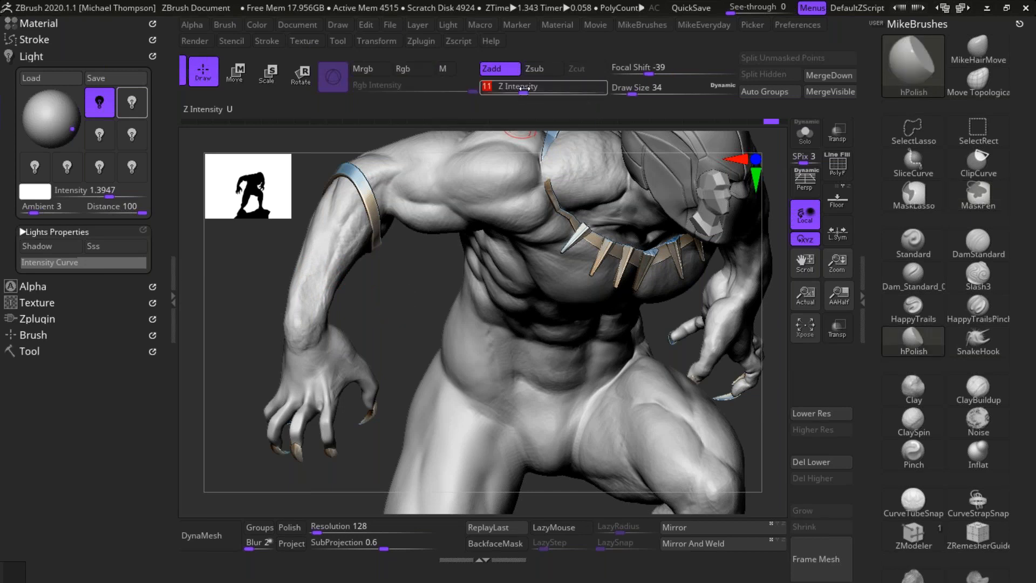
Step: Flatten and clean up the planes of the figure's right forearm, wrist and back of the hand with hPolish
drag(405, 293, 331, 266)
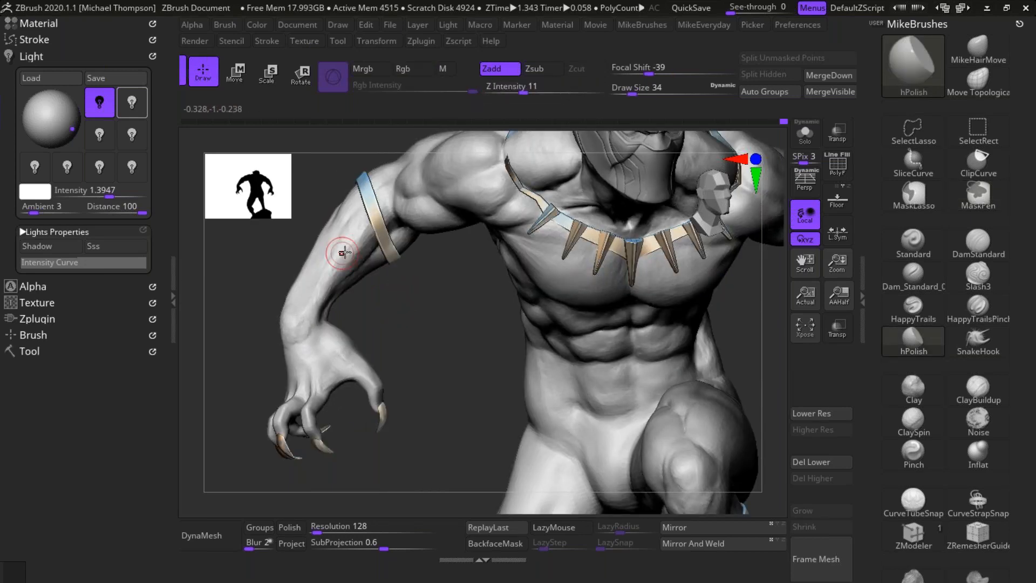
mouse_move(409, 292)
mouse_down()
mouse_move(289, 320)
mouse_move(295, 339)
mouse_move(280, 315)
mouse_up()
drag(629, 343, 297, 326)
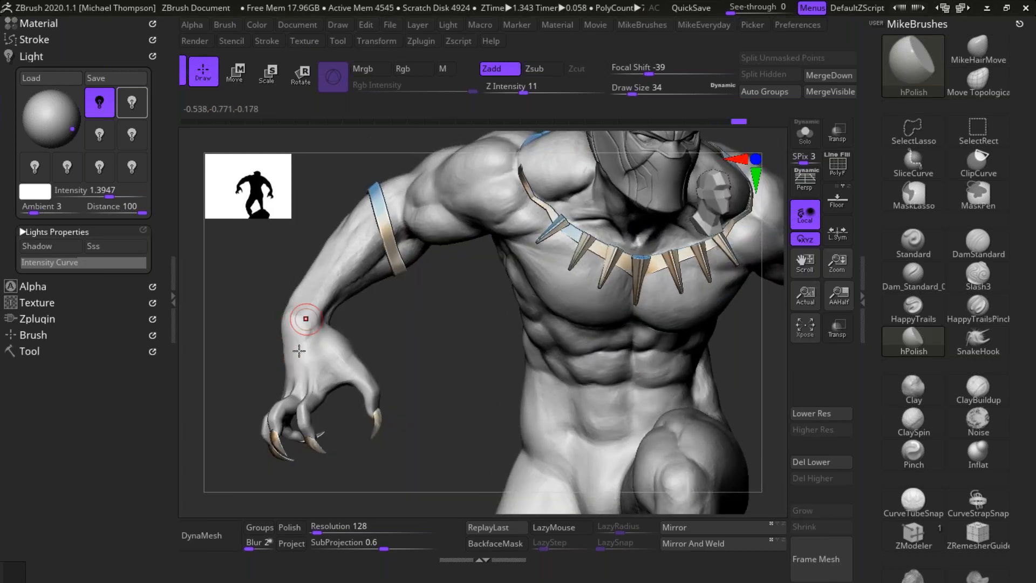
drag(303, 348, 294, 376)
drag(403, 324, 280, 365)
mouse_move(282, 317)
mouse_down()
mouse_move(289, 331)
mouse_move(273, 365)
mouse_move(286, 354)
mouse_up()
drag(519, 354, 392, 291)
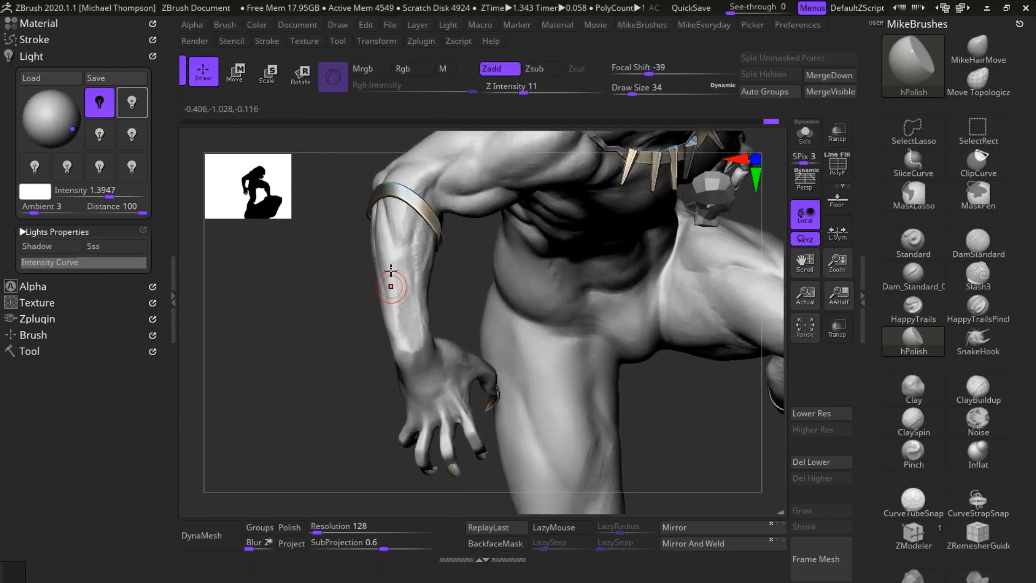
drag(354, 430, 392, 329)
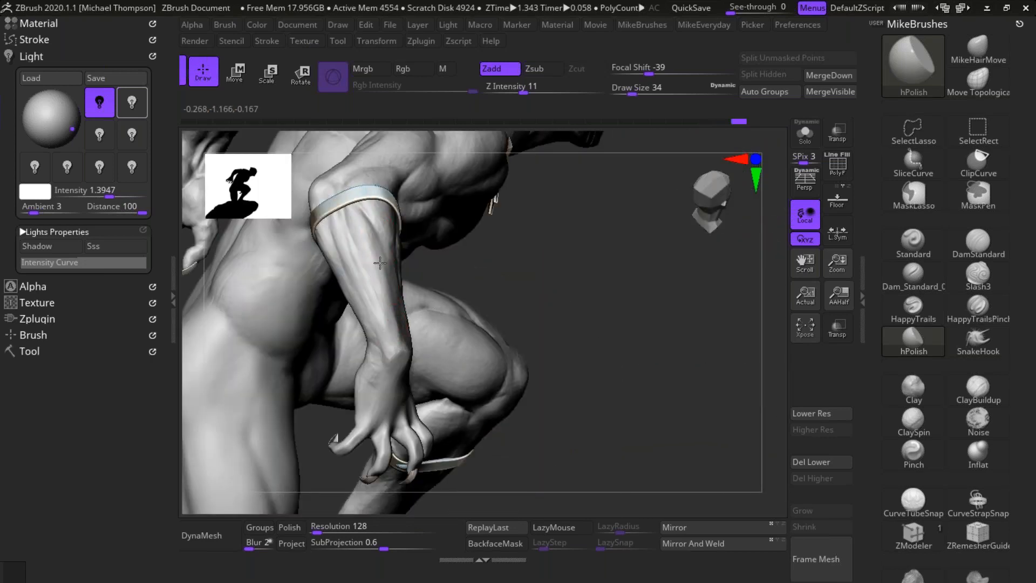
Step: Frame the figure's left hand and drop a snapshot of it onto the canvas as a reference
drag(608, 351, 723, 386)
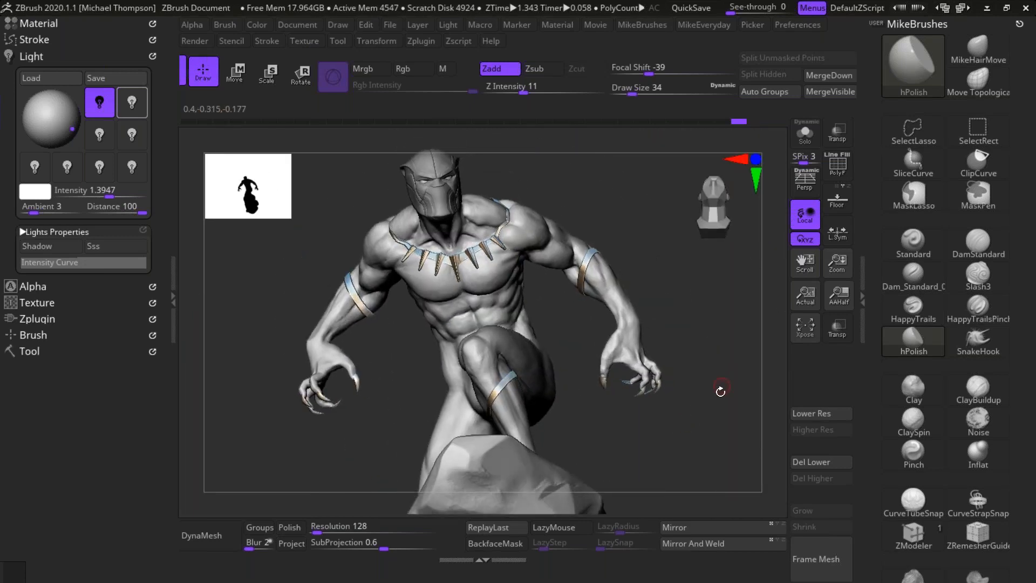
drag(685, 448, 739, 467)
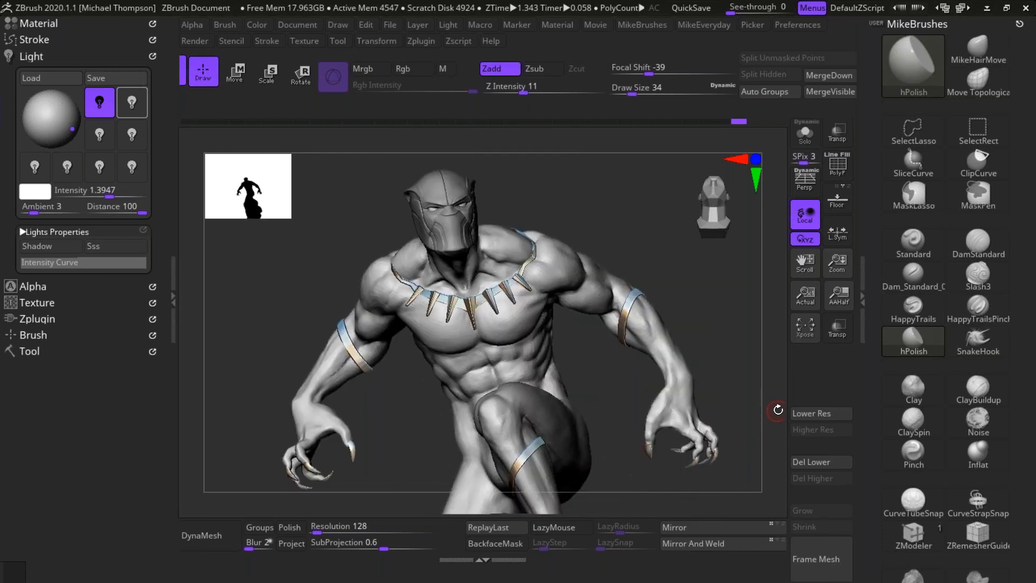
drag(679, 277, 297, 381)
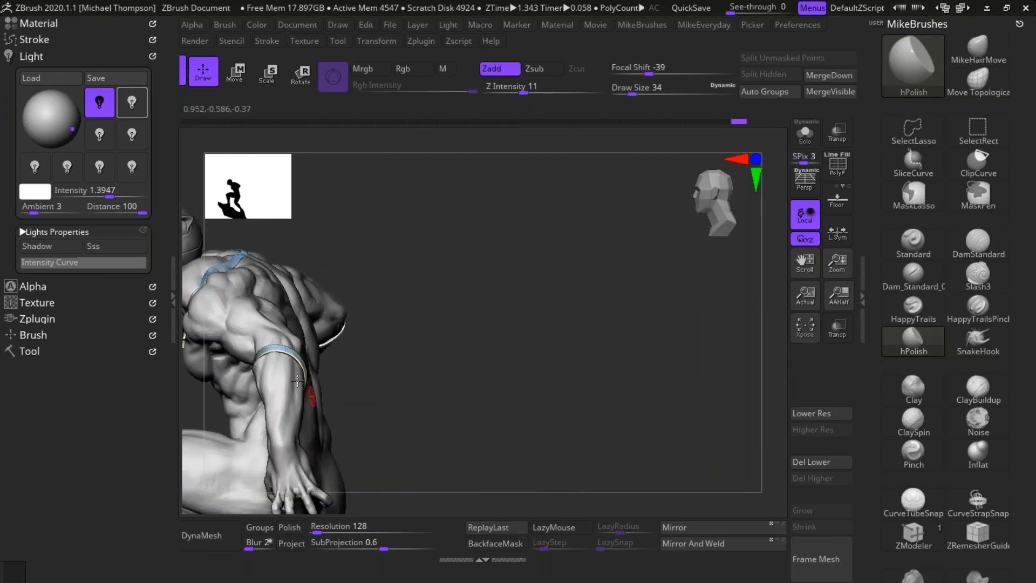
drag(550, 302, 636, 404)
key(shift+s)
Step: Isolate the figure's left forearm and hand with a SelectLasso selection, hiding the rest of the body
click(913, 131)
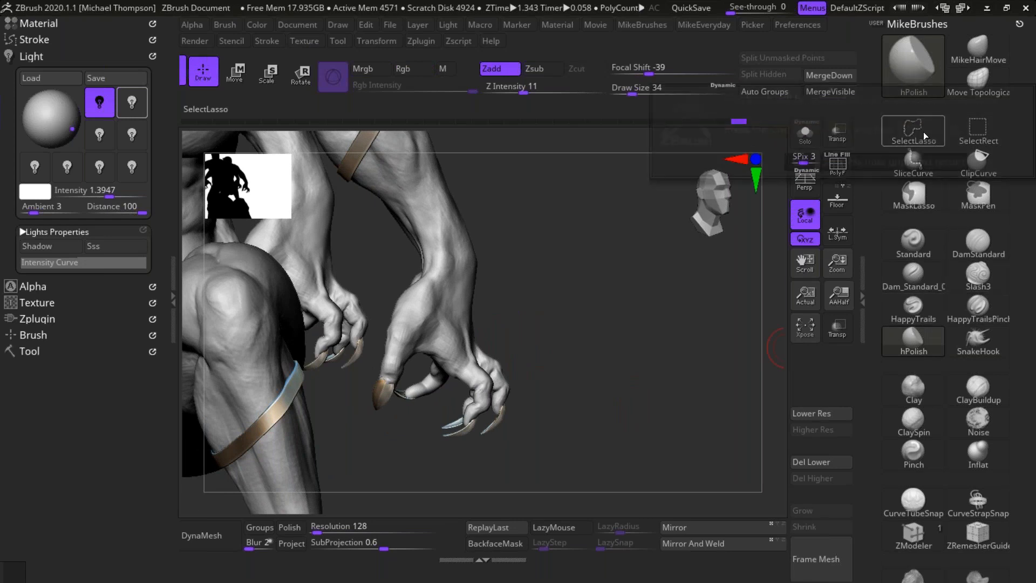
click(854, 159)
mouse_move(525, 481)
ctrl+shift+mouse_down()
mouse_move(580, 280)
mouse_move(433, 232)
mouse_move(411, 519)
mouse_move(518, 502)
ctrl+shift+mouse_up()
mouse_move(626, 398)
mouse_down()
mouse_move(580, 426)
mouse_move(614, 435)
mouse_move(618, 315)
mouse_move(636, 340)
mouse_move(635, 379)
mouse_move(640, 362)
mouse_move(634, 404)
mouse_move(639, 378)
mouse_move(642, 388)
mouse_up()
click(640, 360)
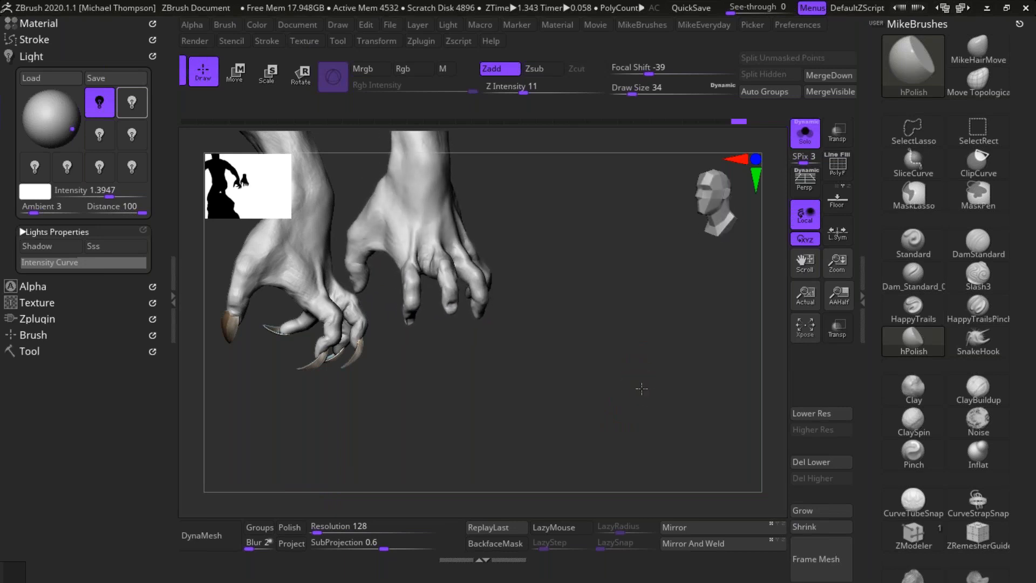
Step: Turn off Solo to show the claws and place a second reference snapshot of the left hand beside the first
click(805, 132)
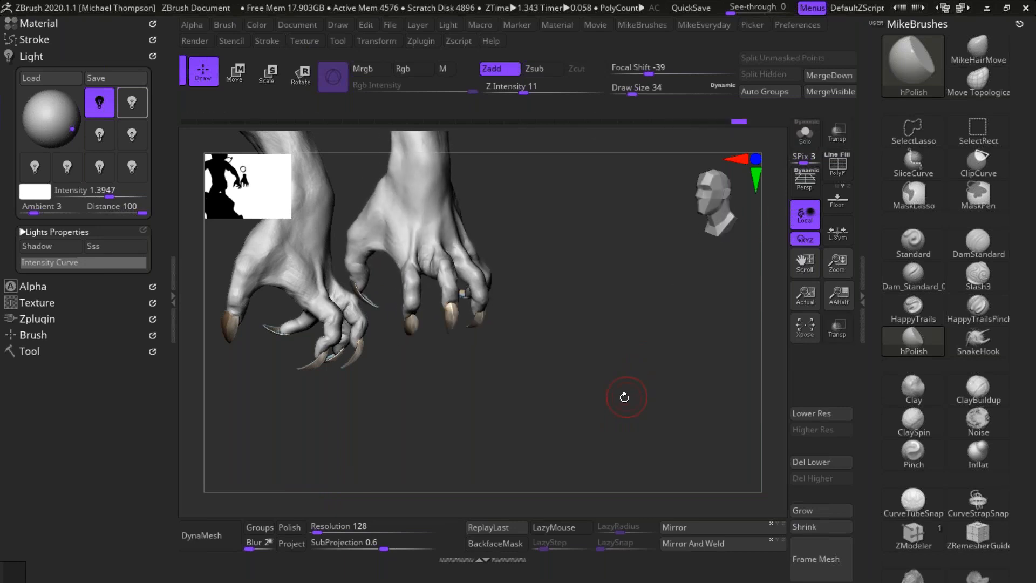
mouse_move(607, 404)
mouse_down()
mouse_move(626, 410)
mouse_move(633, 350)
mouse_move(667, 443)
mouse_move(573, 445)
mouse_move(603, 424)
mouse_move(572, 329)
mouse_move(564, 498)
mouse_move(591, 447)
mouse_up()
drag(656, 397, 626, 389)
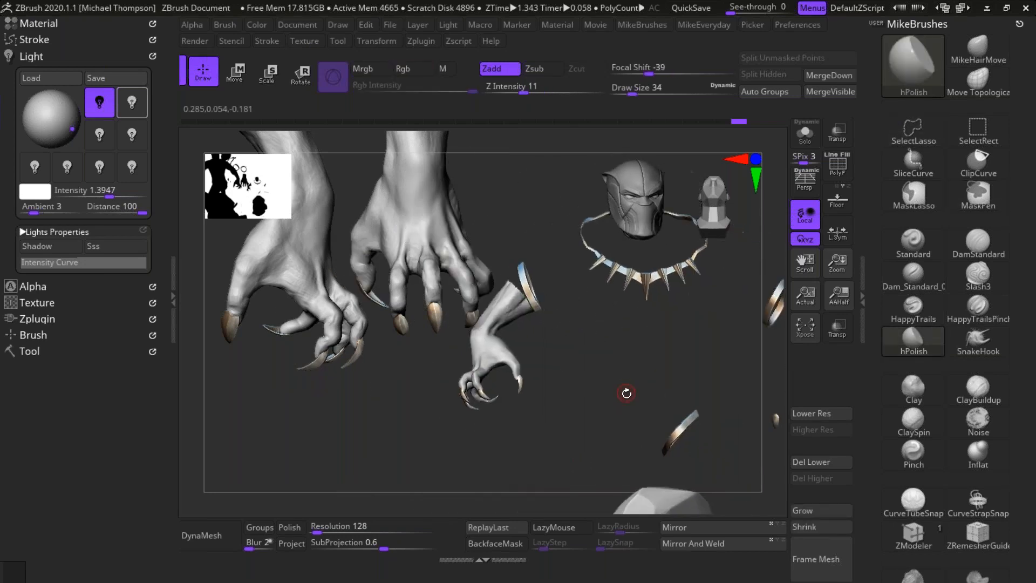
Step: Hide the Recovered_Tool subtool and the necklace spikes in the subtool list
click(33, 351)
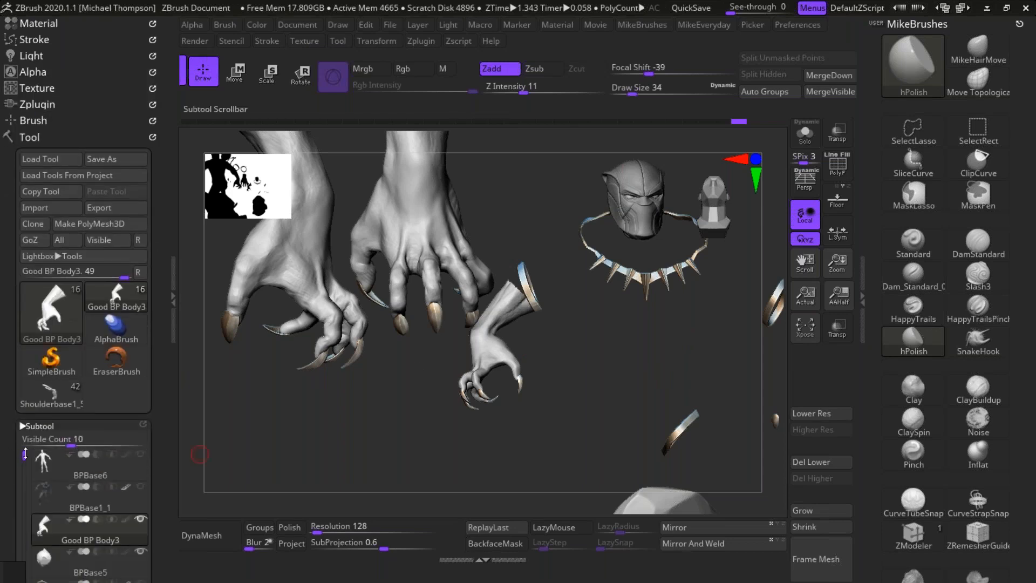
drag(24, 456, 20, 305)
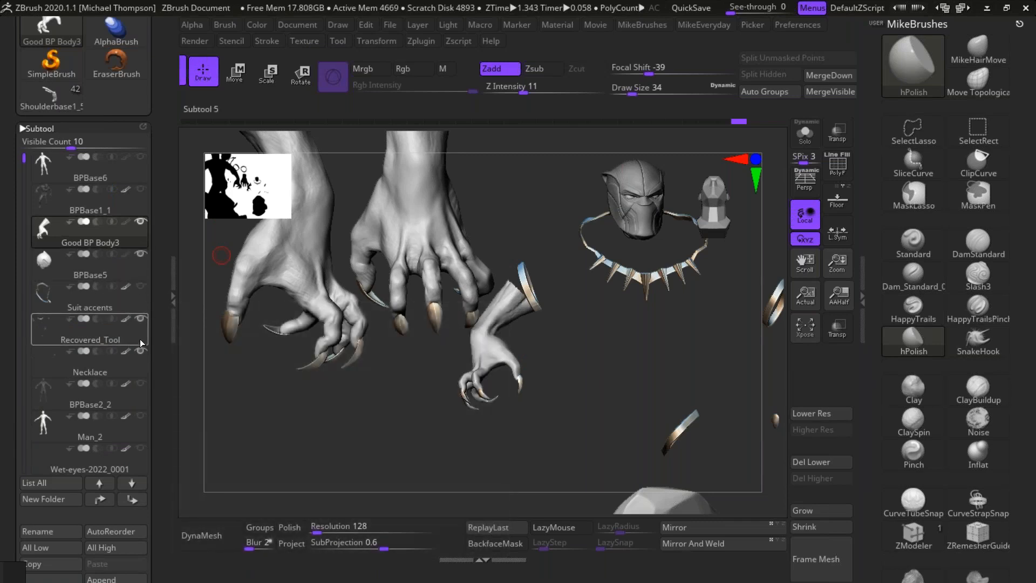
click(141, 318)
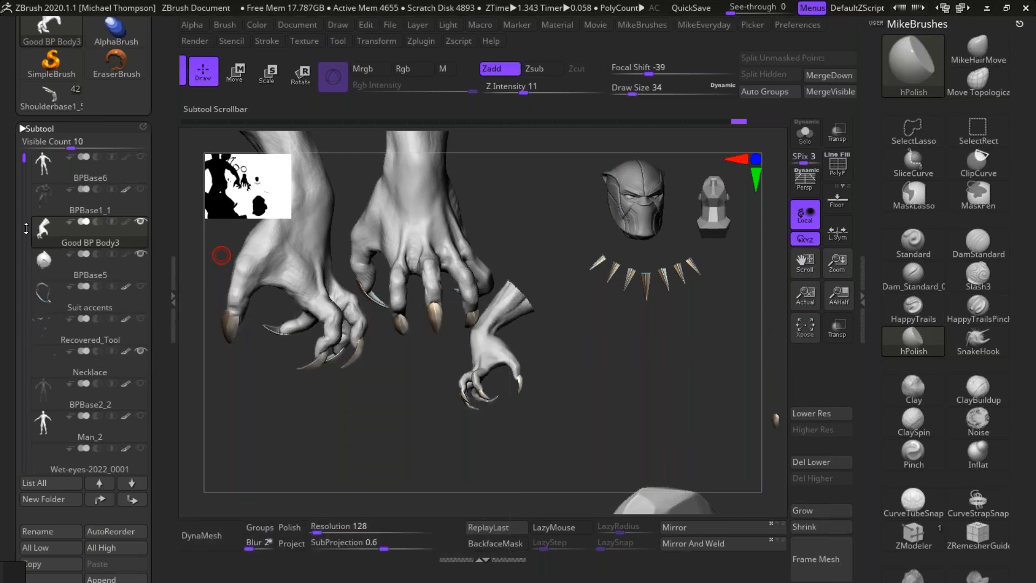
drag(30, 161, 24, 252)
mouse_move(139, 354)
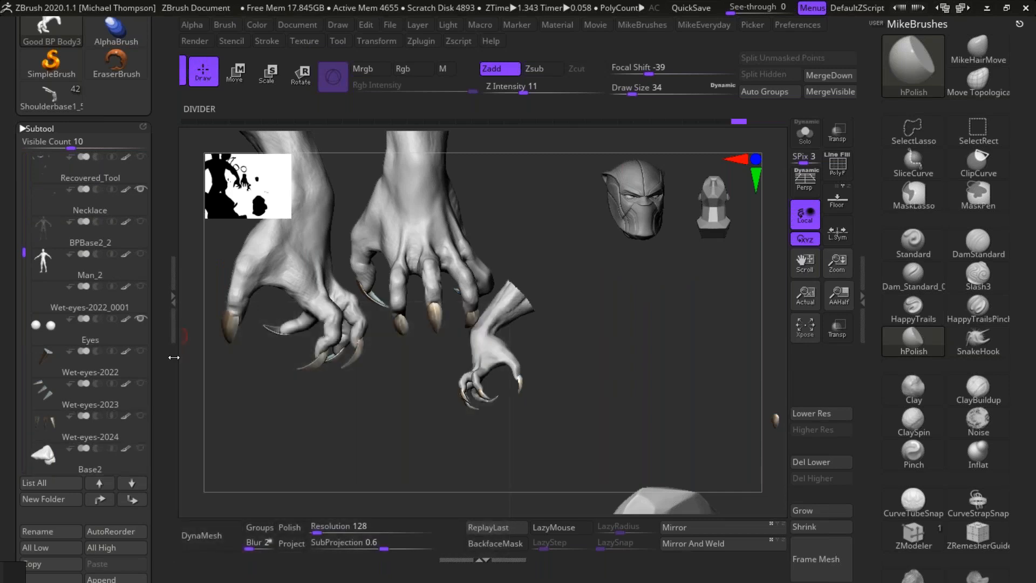
Step: Define the planes of the right hand's fingers and knuckles with hPolish, checking them from several angles
drag(661, 423, 617, 351)
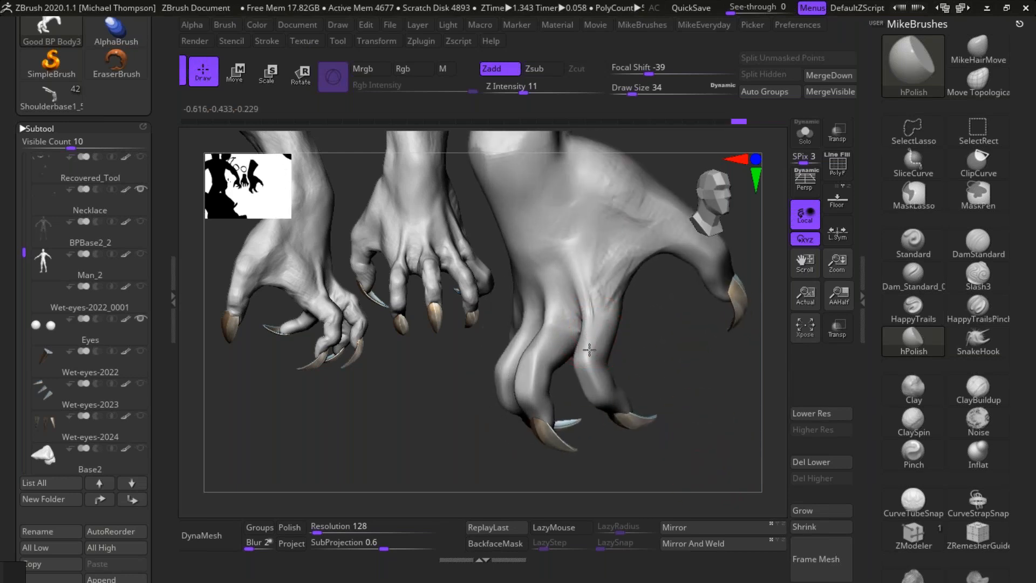
drag(696, 376, 713, 372)
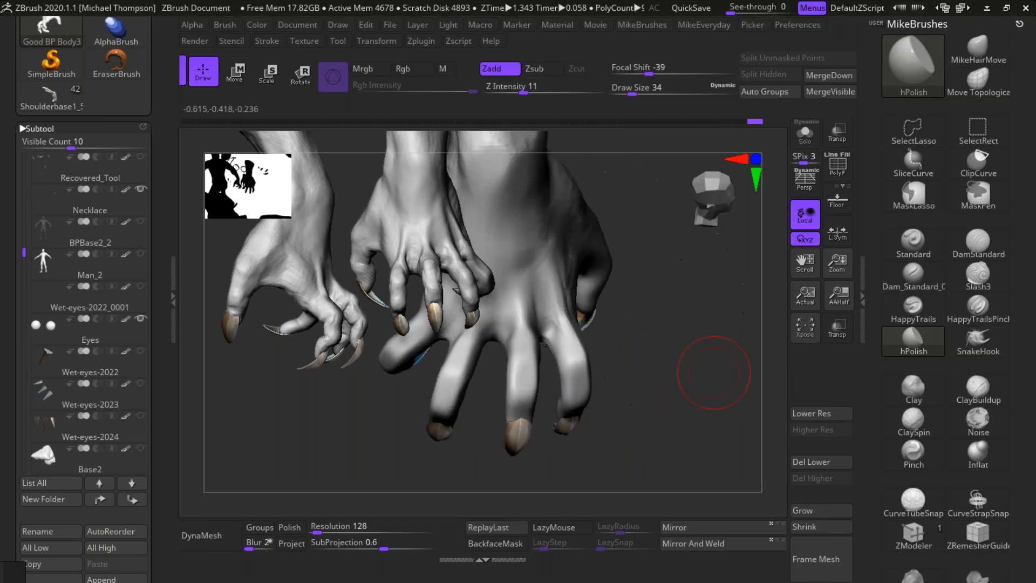
drag(631, 378, 639, 355)
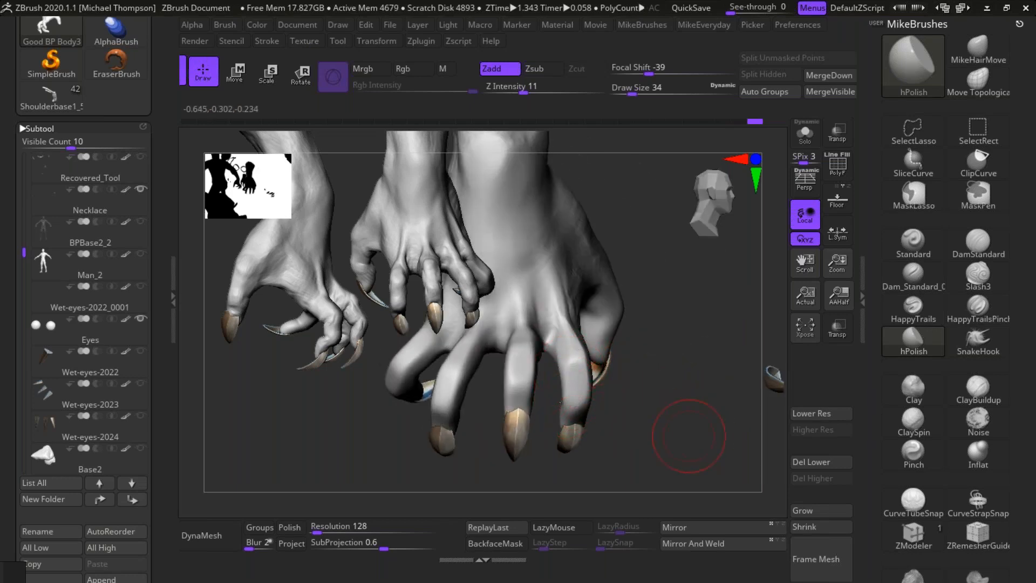
drag(685, 434, 592, 376)
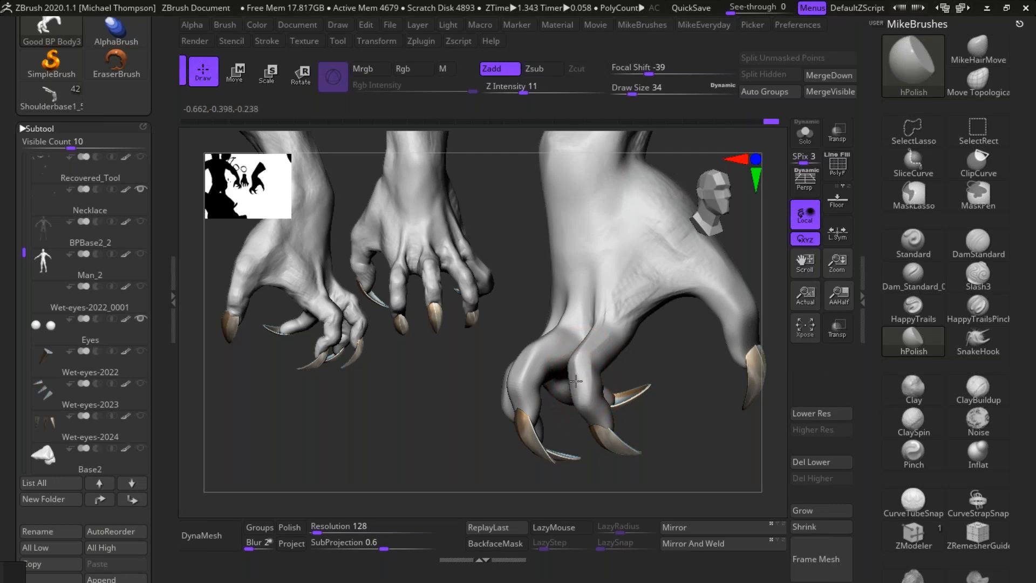
mouse_move(701, 429)
mouse_down()
mouse_move(706, 446)
mouse_move(679, 445)
mouse_up()
mouse_move(618, 376)
mouse_down()
mouse_move(681, 452)
mouse_move(665, 462)
mouse_move(677, 463)
mouse_up()
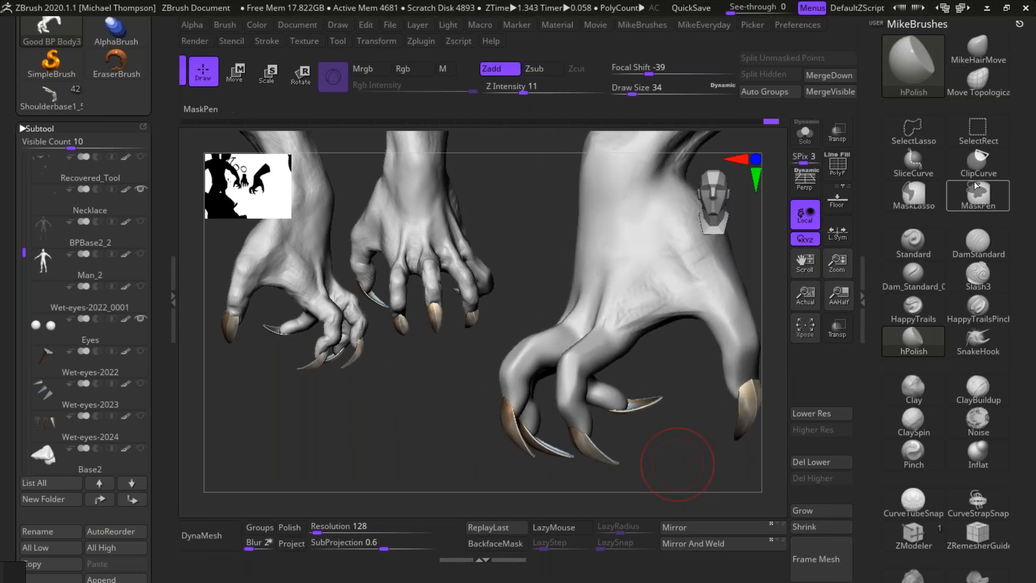
drag(693, 469, 720, 454)
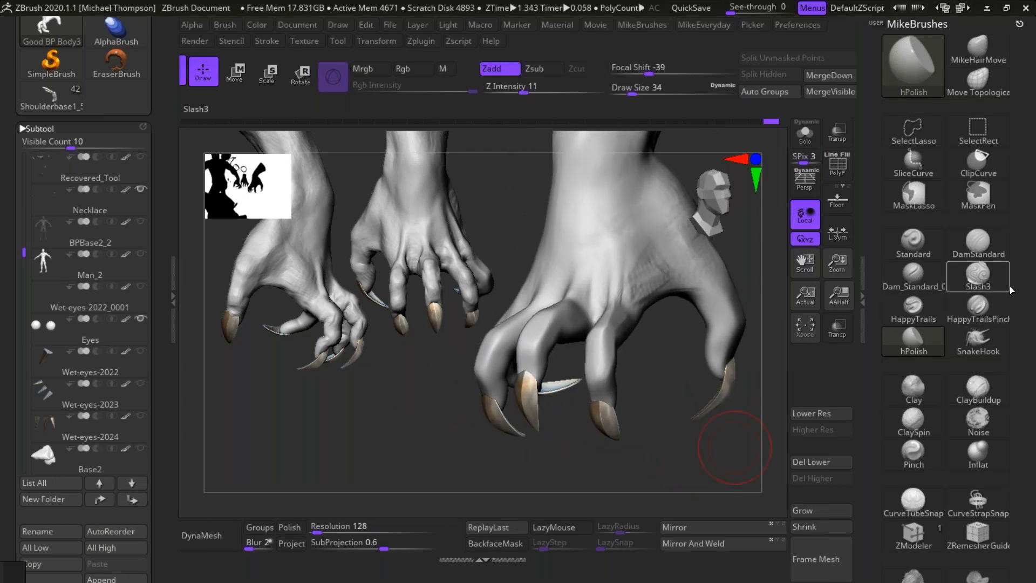
Step: Set up the DamStandard brush with draw size 18, Z Intensity 14 and LazyRadius 48
click(978, 243)
drag(668, 460, 661, 438)
key(s)
mouse_move(640, 477)
mouse_down()
mouse_move(631, 478)
mouse_move(650, 462)
mouse_move(609, 339)
mouse_up()
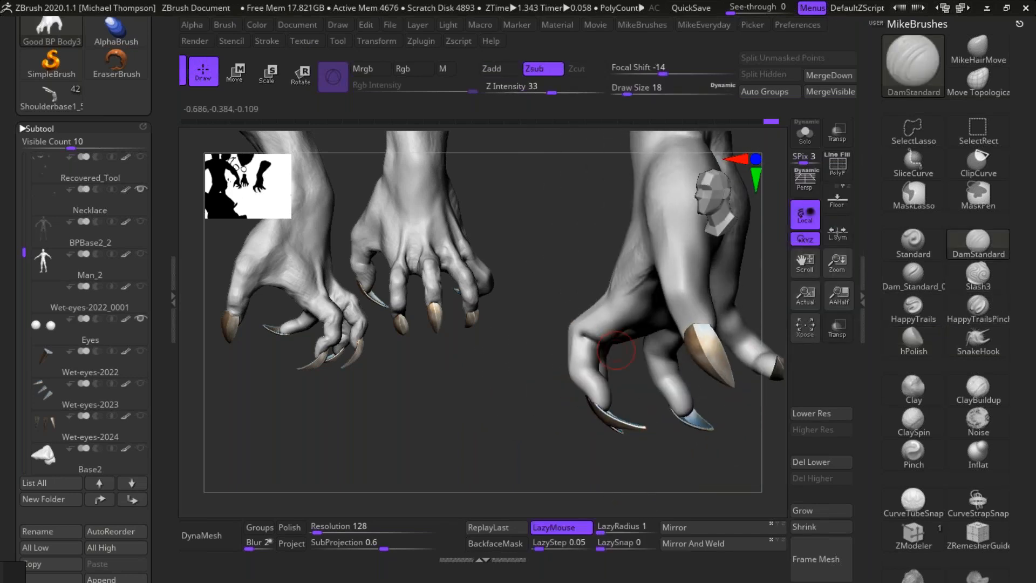
key(ctrl)
click(529, 91)
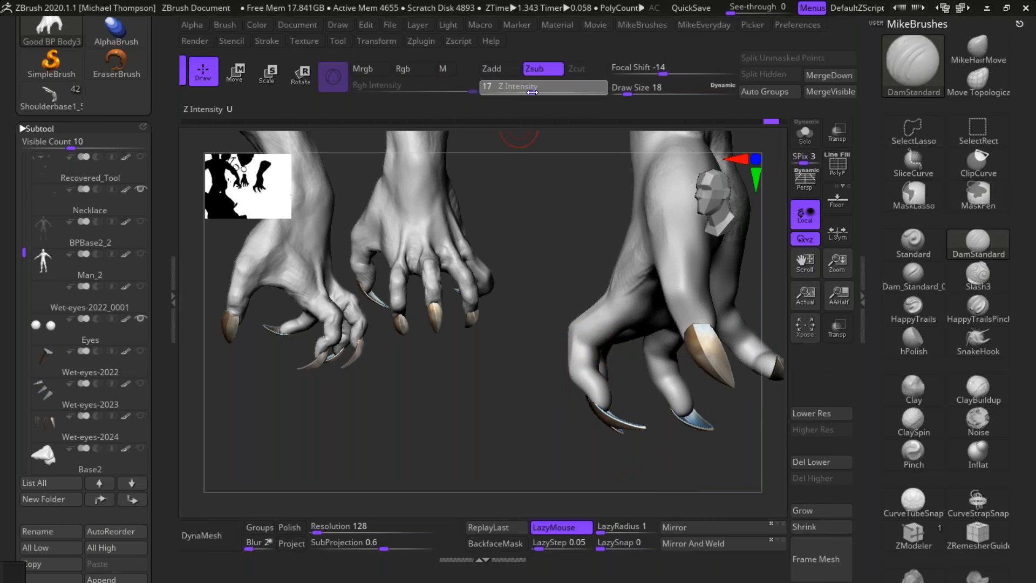
drag(565, 462, 547, 450)
key(1)
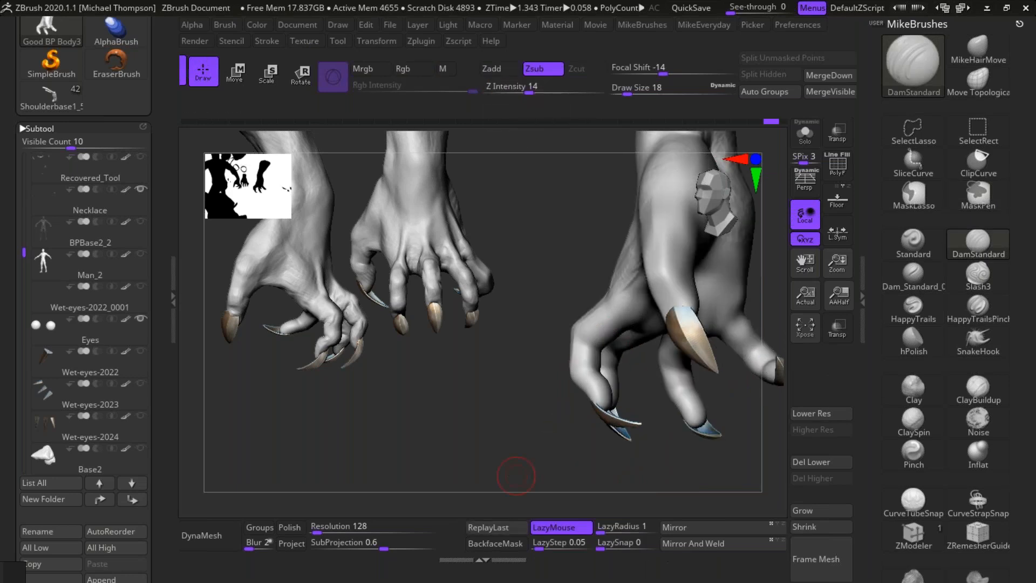
drag(609, 534, 618, 534)
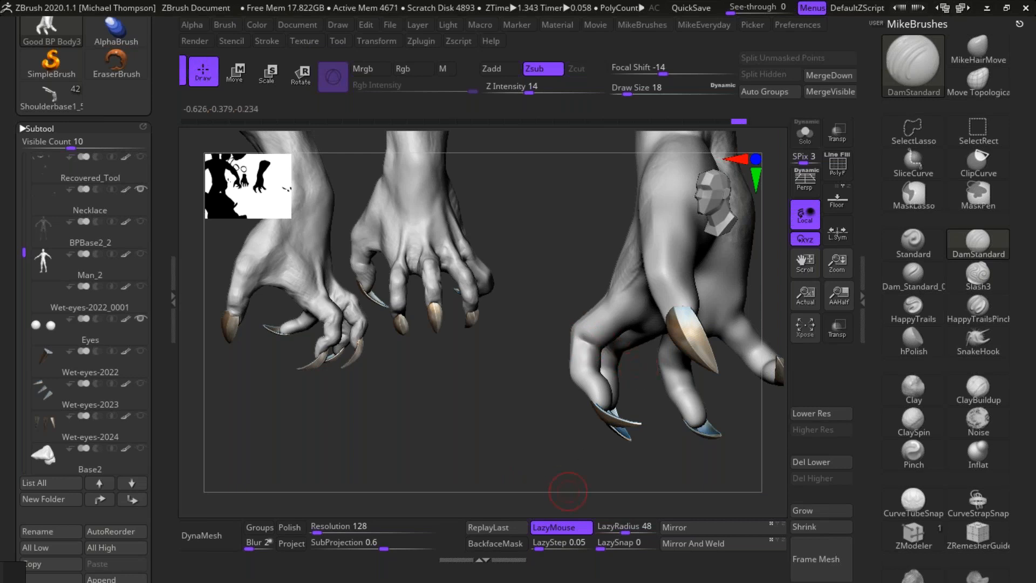
Step: Carve the joint creases on the inner side of the right hand's fingers with DamStandard
drag(568, 491, 599, 353)
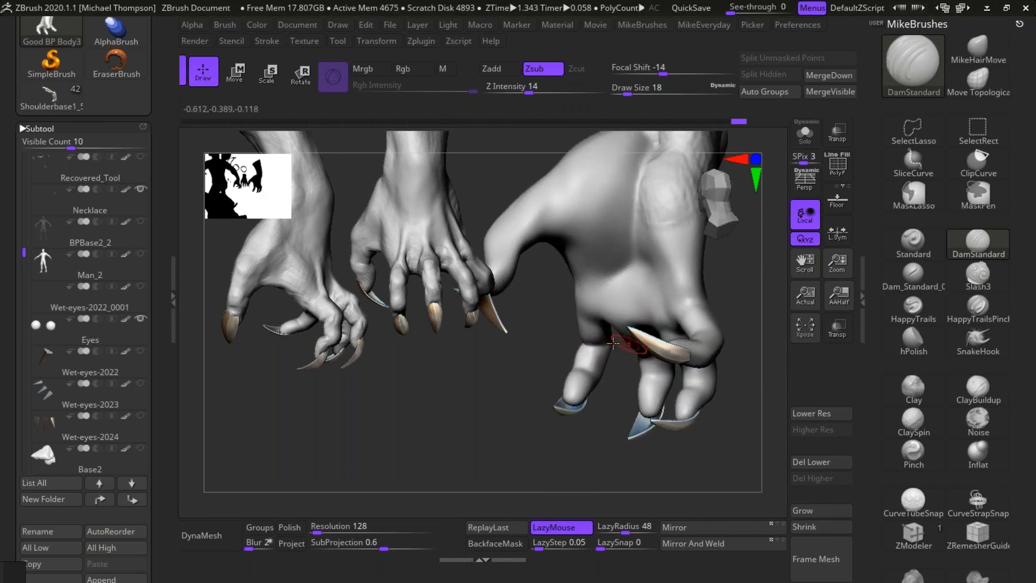
drag(613, 480, 613, 354)
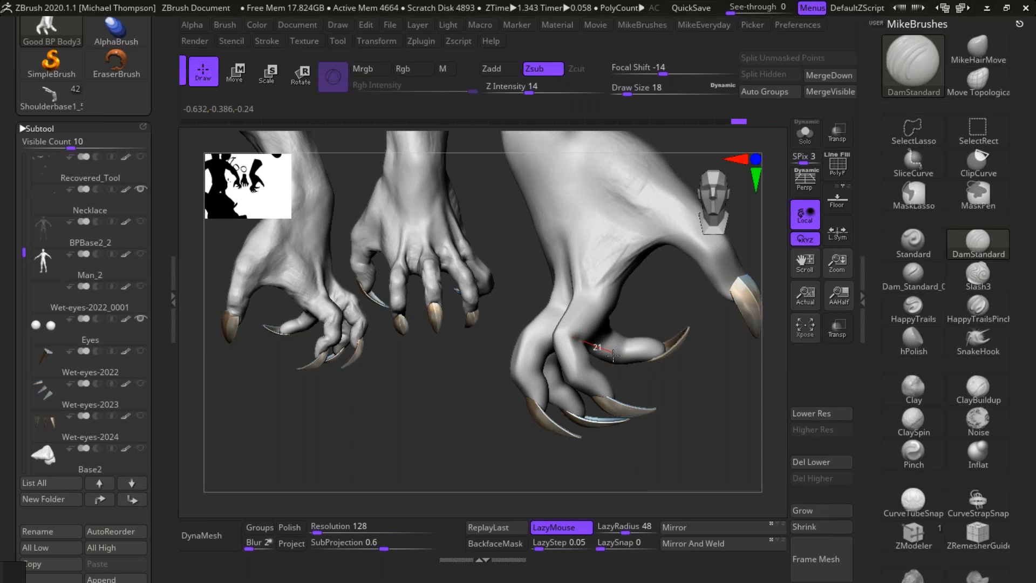
drag(667, 442, 630, 405)
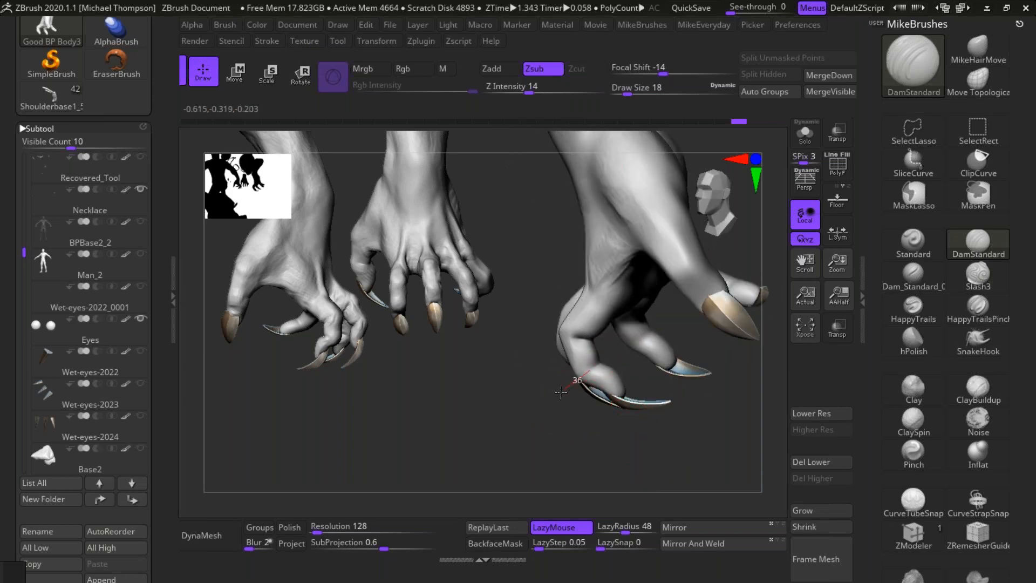
drag(551, 487, 612, 362)
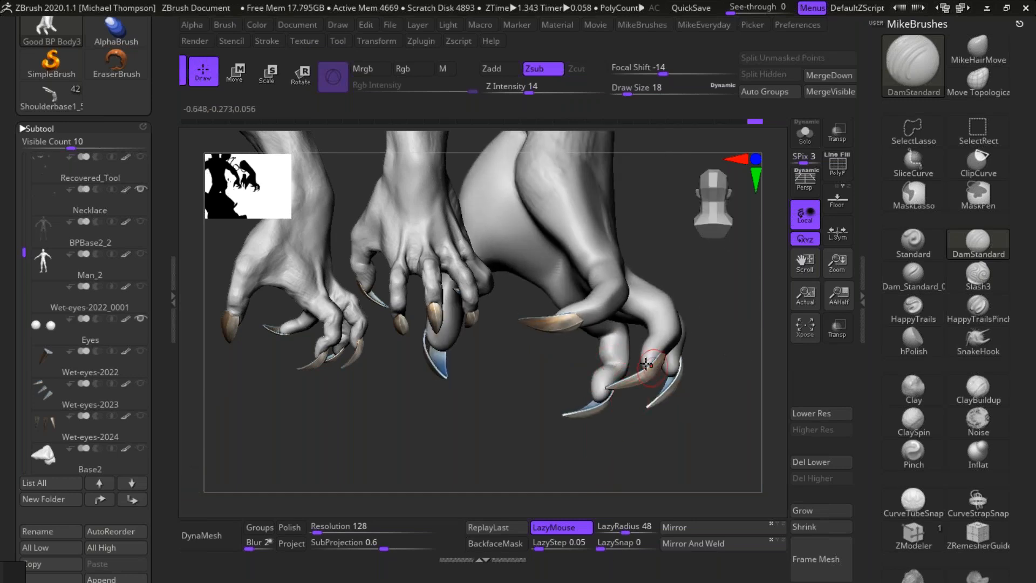
mouse_move(708, 456)
mouse_down()
mouse_move(665, 448)
mouse_move(696, 452)
mouse_move(697, 436)
mouse_move(683, 474)
mouse_move(671, 470)
mouse_move(692, 461)
mouse_move(623, 455)
mouse_move(626, 348)
mouse_up()
Step: Choose the ClayBuildup brush and set its draw size to 8 and Z Intensity to 9
click(988, 402)
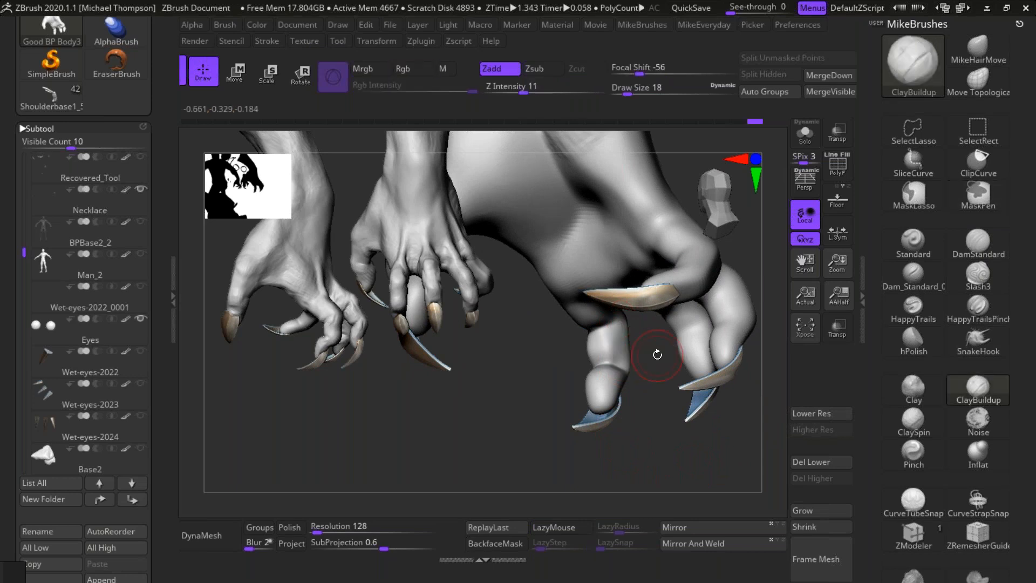
key(s)
drag(654, 443, 649, 444)
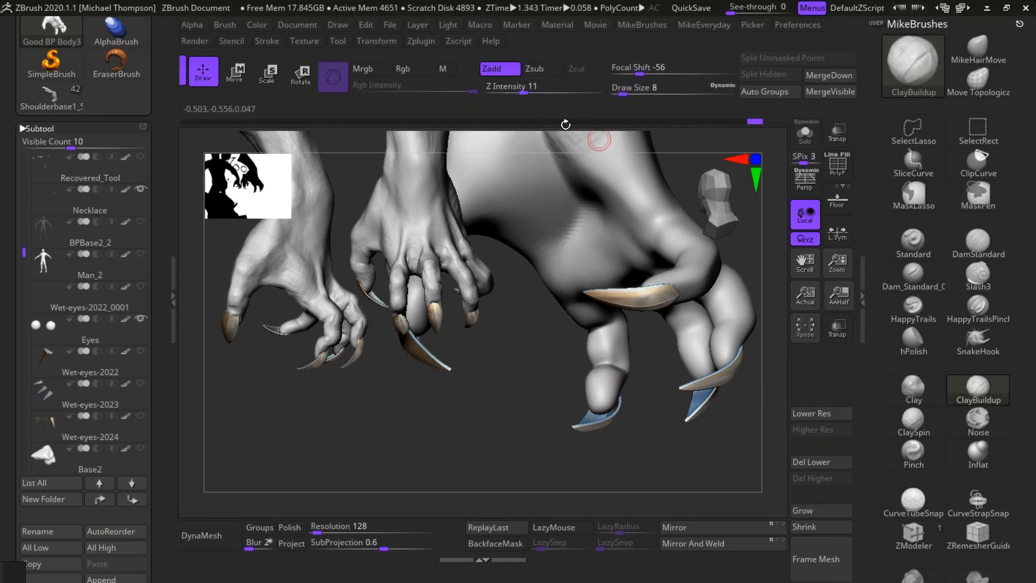
drag(527, 91, 523, 91)
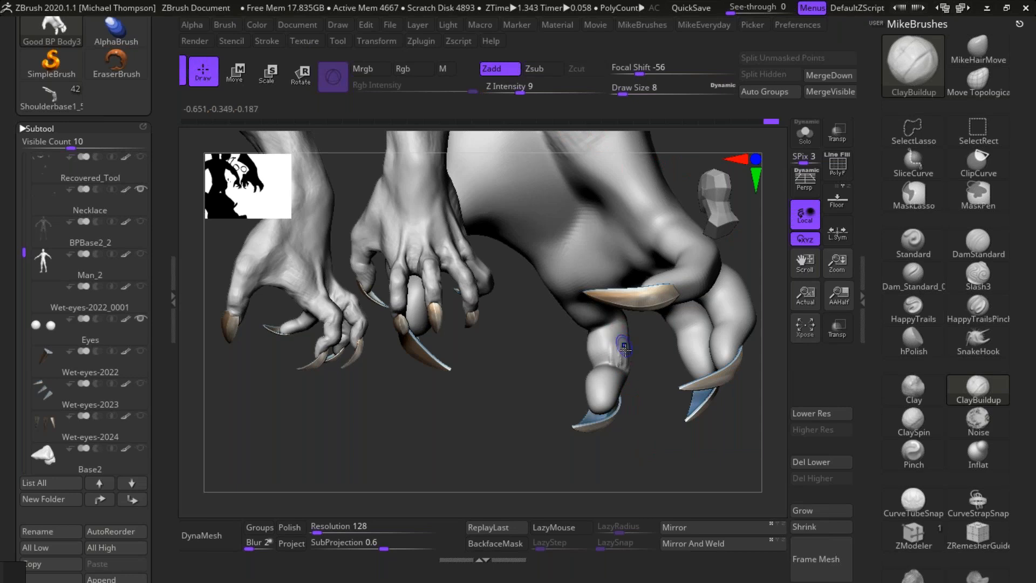
Step: Build up the underside of the right index finger around its joint crease with ClayBuildup and smooth the strokes
mouse_move(647, 381)
mouse_down()
mouse_move(642, 399)
mouse_move(620, 384)
mouse_up()
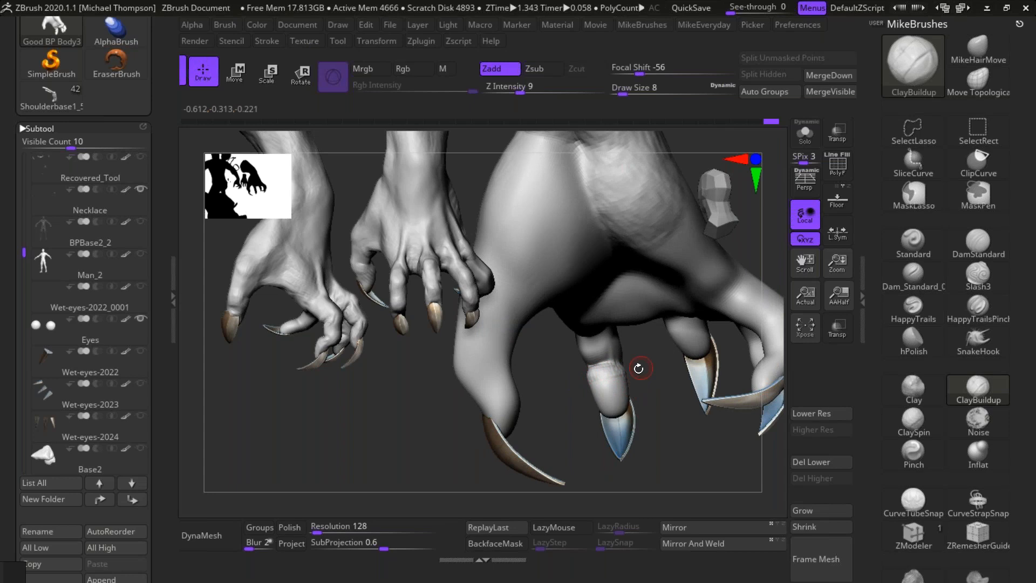
key(shift)
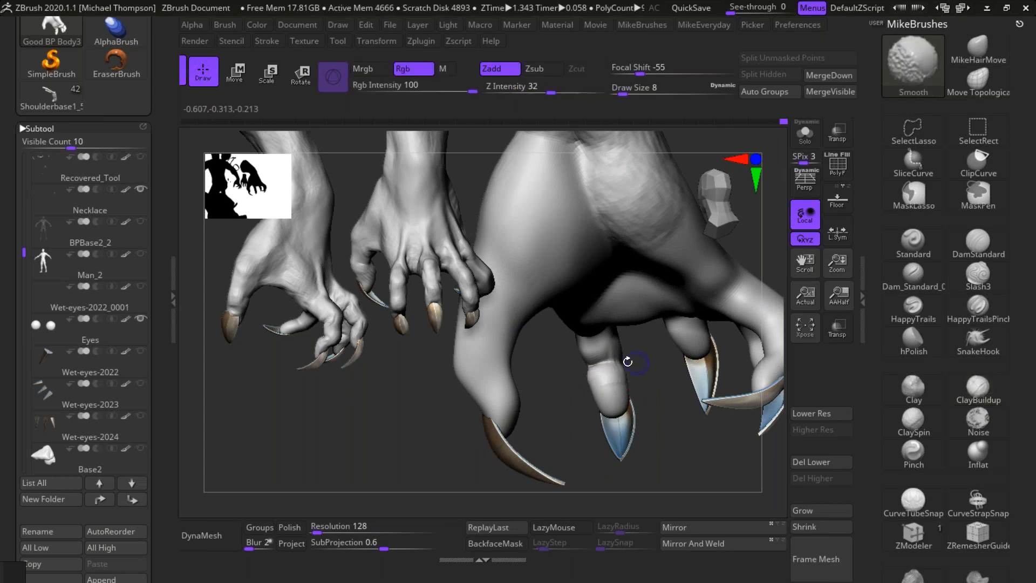
mouse_move(686, 445)
mouse_down()
mouse_move(597, 367)
mouse_move(596, 390)
mouse_move(606, 385)
mouse_move(592, 383)
mouse_up()
mouse_move(631, 352)
mouse_down()
mouse_move(612, 340)
mouse_move(574, 359)
mouse_up()
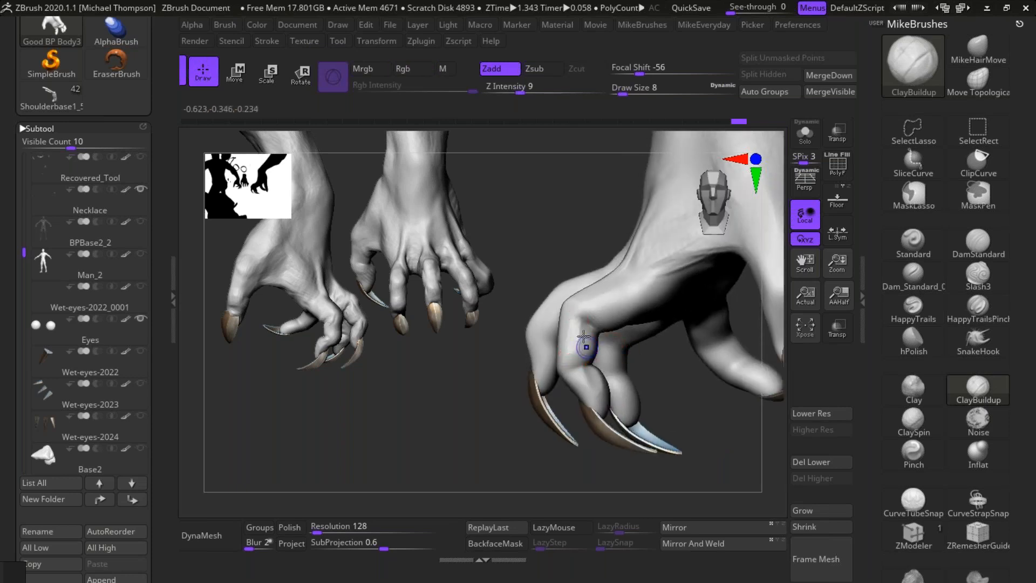
drag(576, 474, 610, 349)
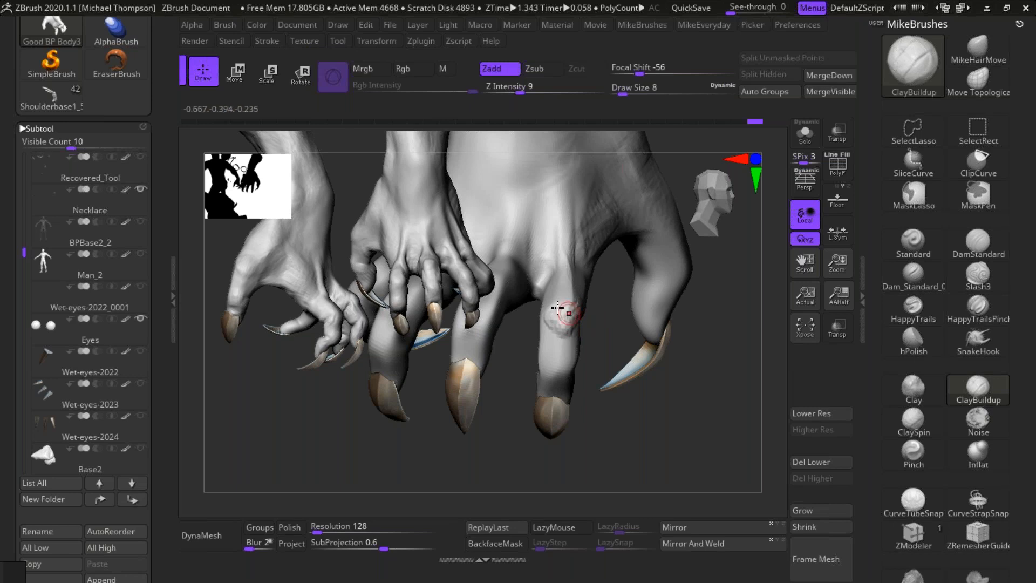
Step: Add volume to the top of the right index finger's middle knuckle and segment, and smooth it into the finger
shift+drag(586, 316, 580, 331)
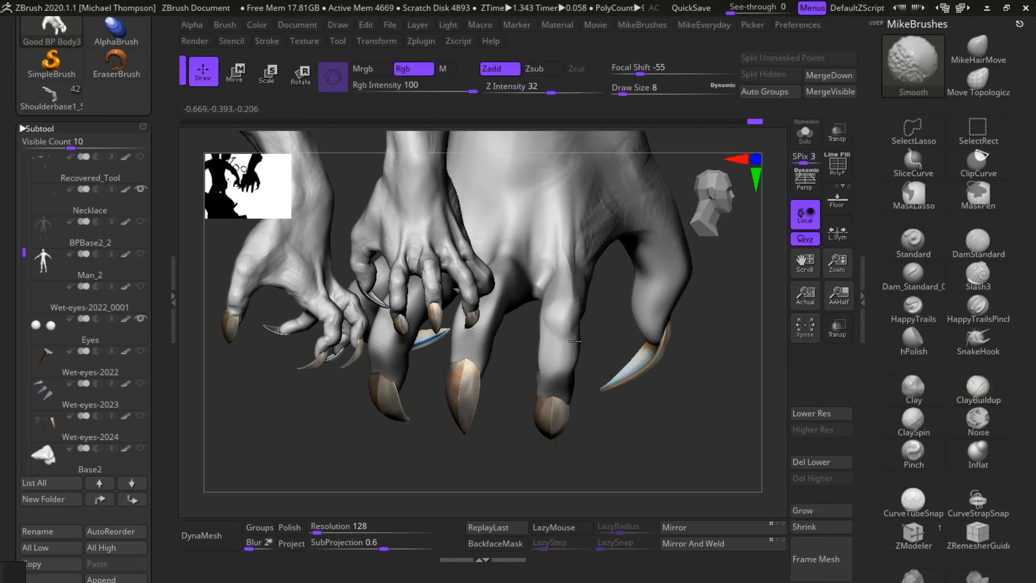
mouse_move(629, 446)
mouse_down()
mouse_move(580, 307)
mouse_move(594, 319)
mouse_move(546, 323)
mouse_up()
key(shift)
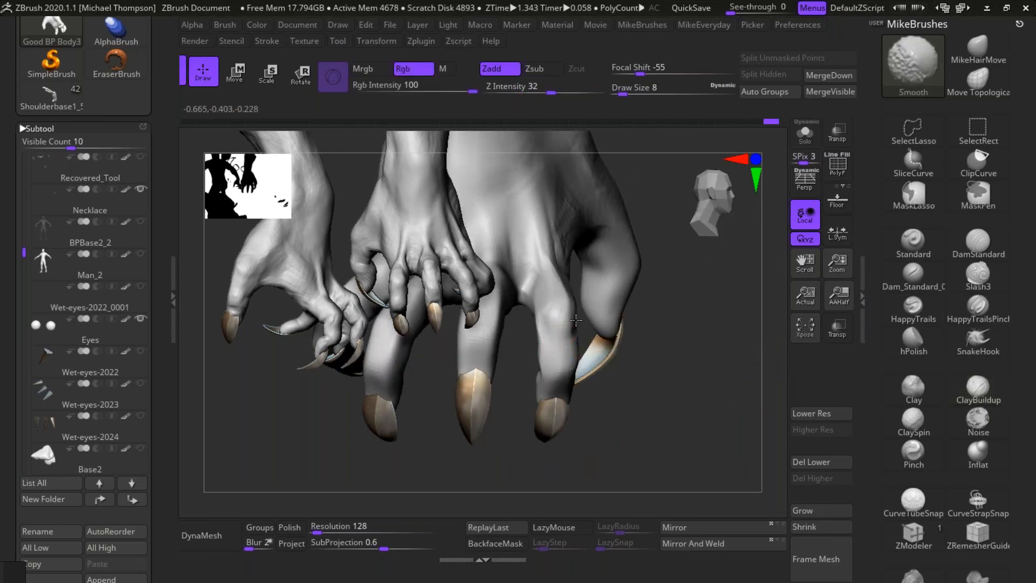
mouse_move(600, 348)
mouse_down()
mouse_move(702, 436)
mouse_move(677, 448)
mouse_move(601, 349)
mouse_up()
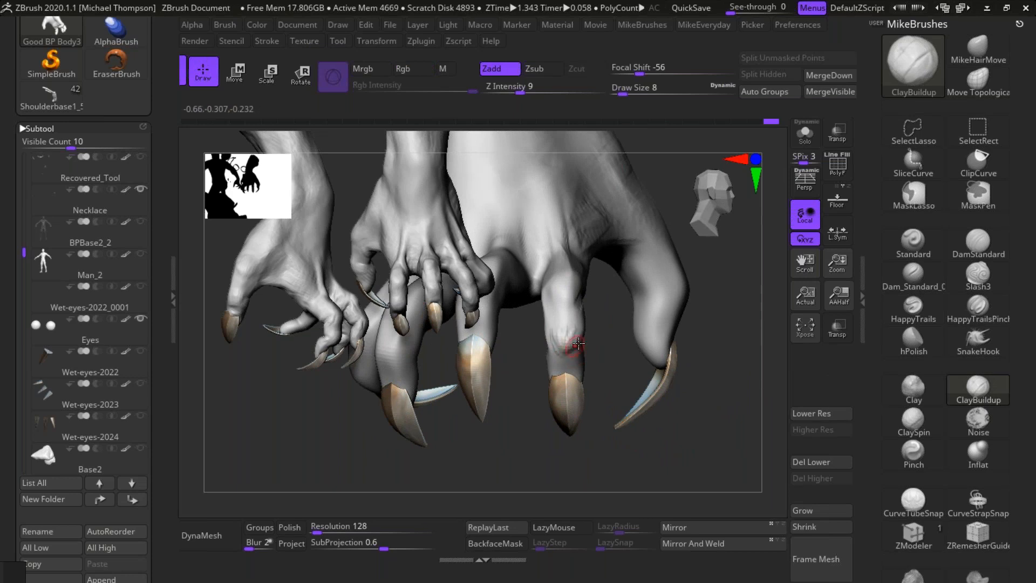
key(shift)
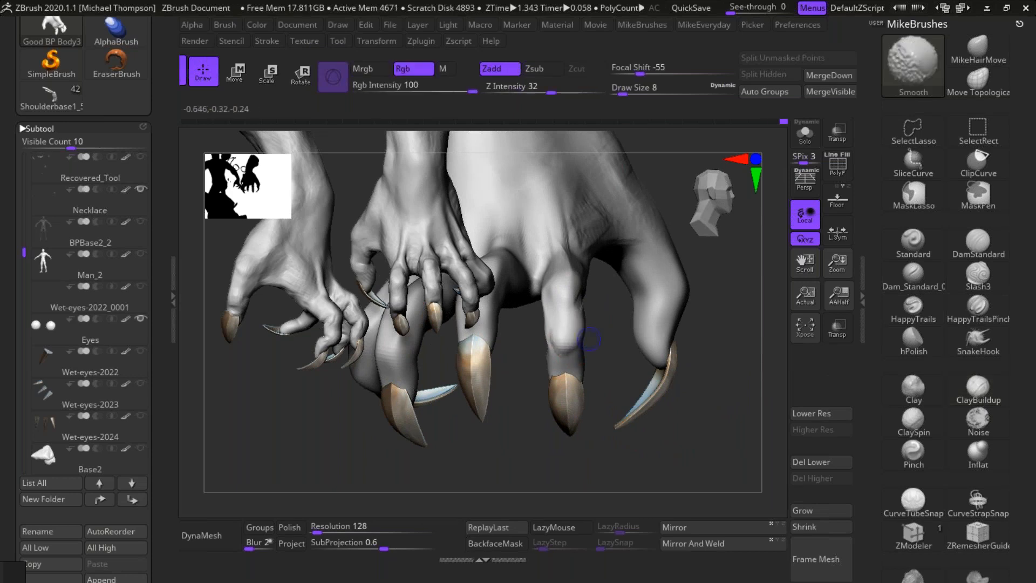
Step: Shape the last joint of the right index finger above the claw, building up its sides and smoothing them
drag(637, 462, 592, 453)
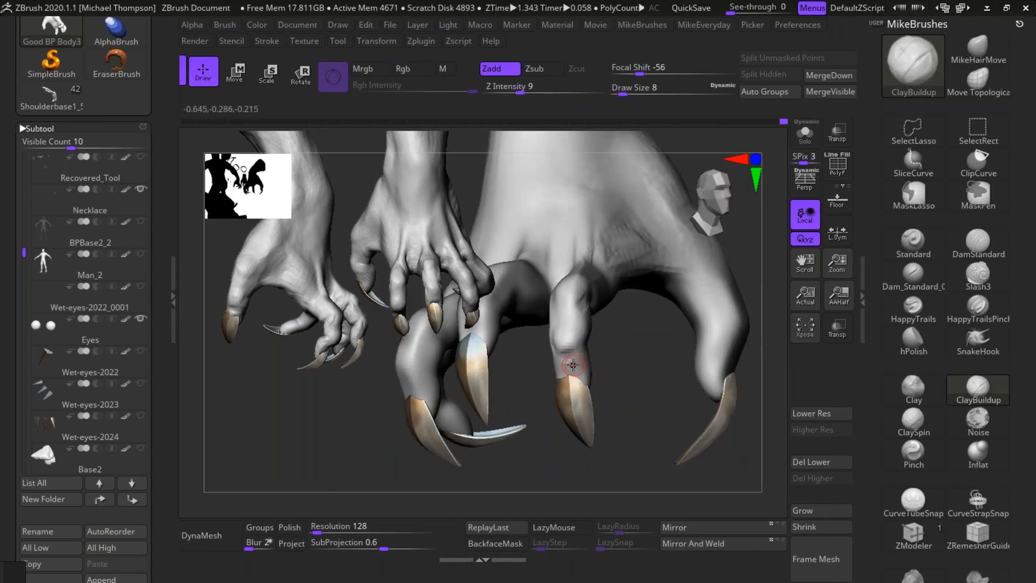
drag(633, 353, 633, 355)
right_drag(620, 358, 595, 349)
drag(603, 352, 582, 367)
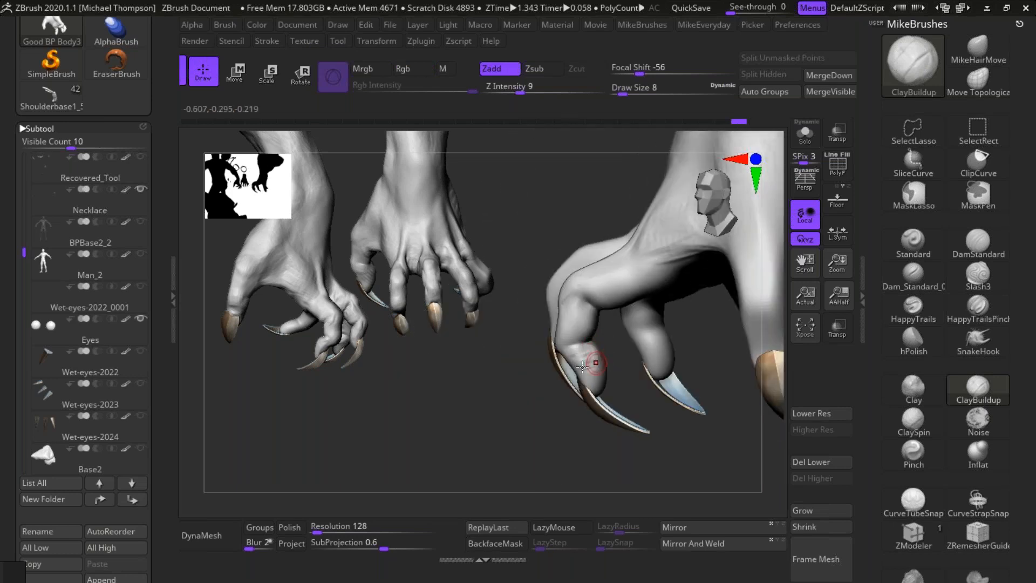
key(shift)
mouse_move(684, 465)
mouse_down()
mouse_move(660, 474)
mouse_move(625, 431)
mouse_move(604, 378)
mouse_up()
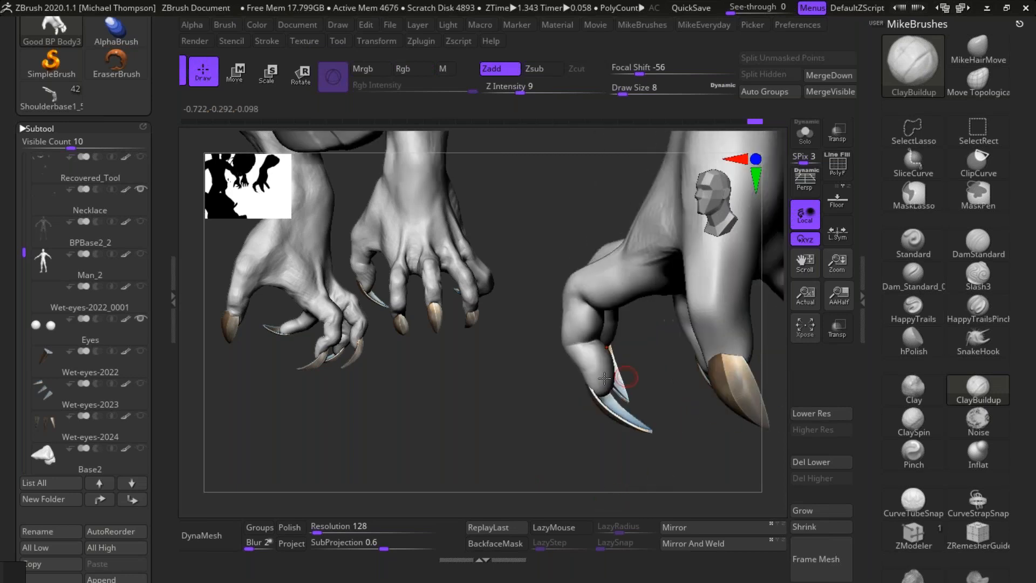
Step: Refine the inner and outer sides of the right index finger's end segment with light clay strokes and smoothing
drag(598, 451, 732, 437)
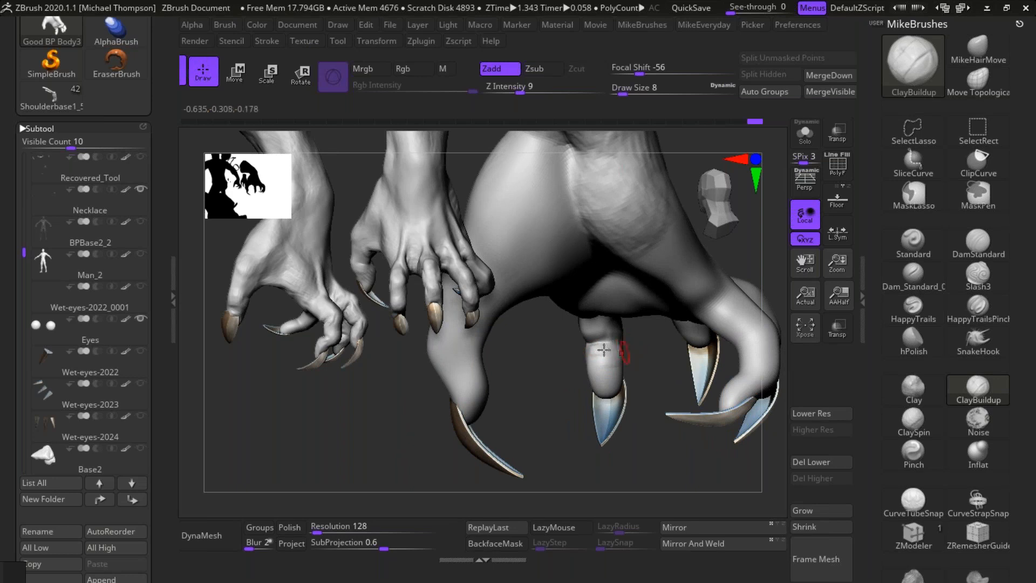
key(shift)
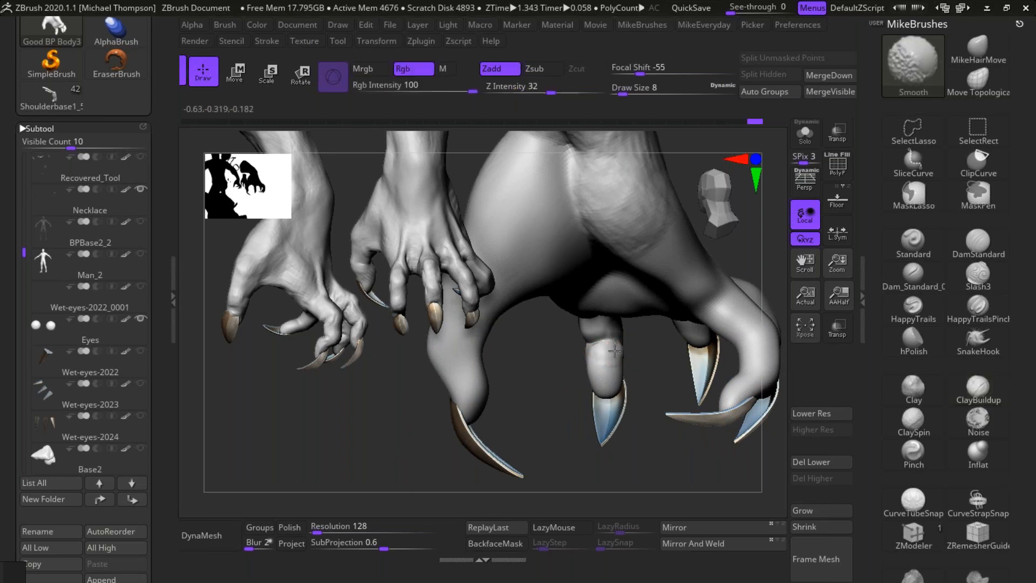
mouse_move(650, 369)
mouse_down()
mouse_move(648, 468)
mouse_move(669, 399)
mouse_move(639, 343)
mouse_up()
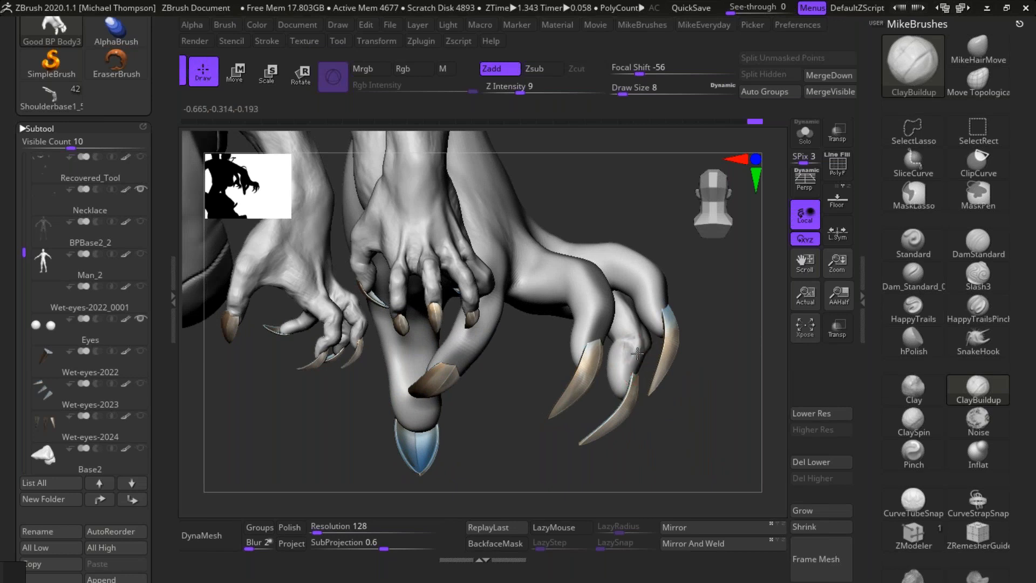
drag(707, 434, 651, 338)
key(shift)
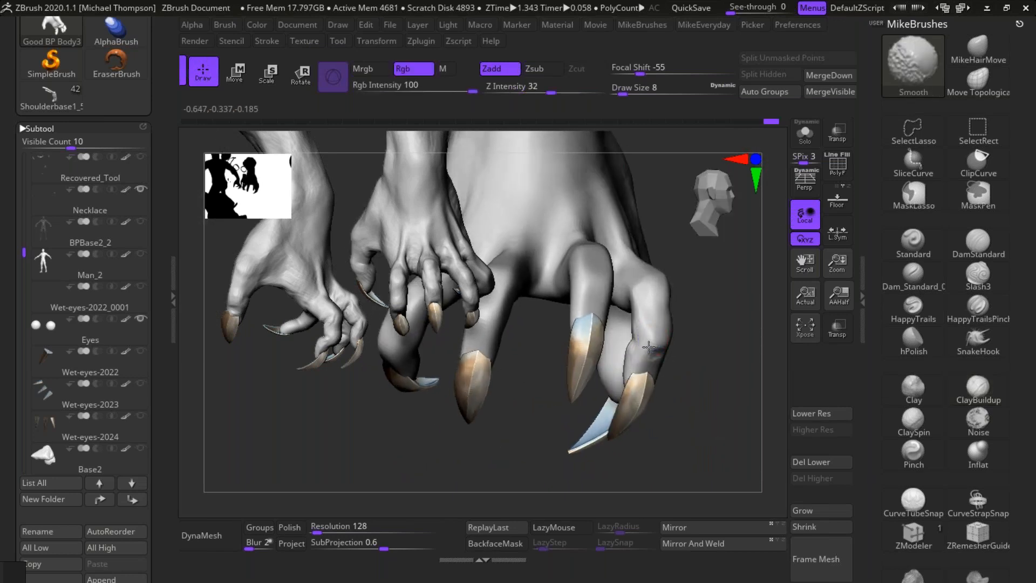
mouse_move(687, 419)
mouse_down()
mouse_move(666, 362)
mouse_move(663, 382)
mouse_move(630, 375)
mouse_move(623, 350)
mouse_up()
mouse_move(689, 424)
mouse_down()
mouse_move(695, 410)
mouse_move(622, 362)
mouse_up()
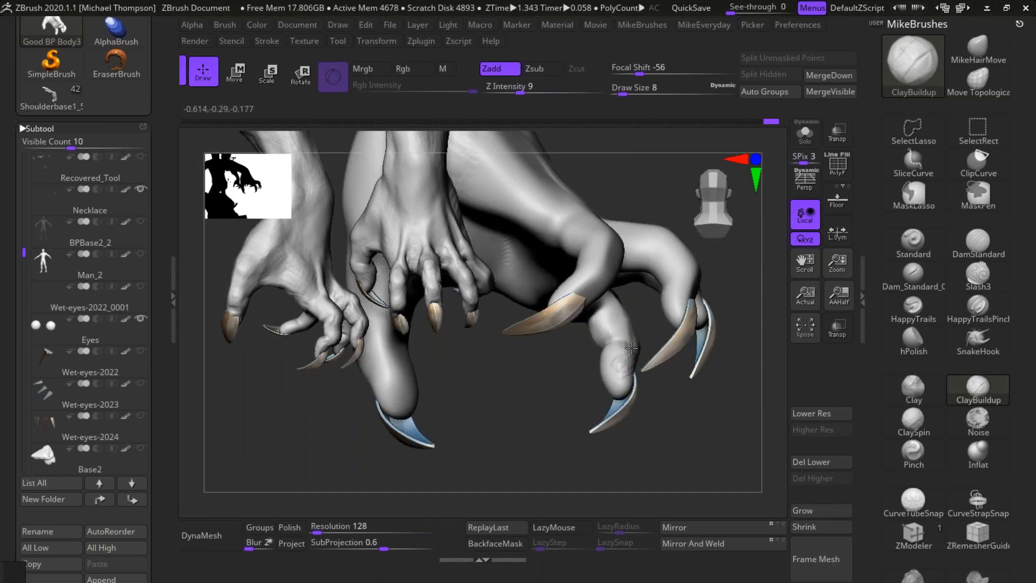
Step: Build up the fleshy pad of the right index fingertip next to the claw and smooth it
key(shift)
shift+drag(631, 373, 624, 391)
drag(659, 427, 701, 427)
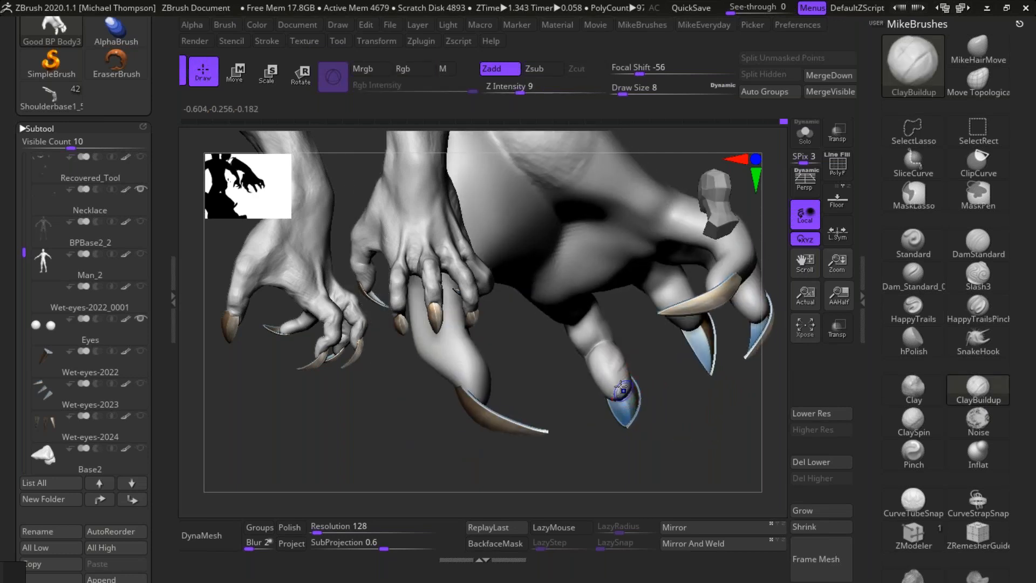
key(shift)
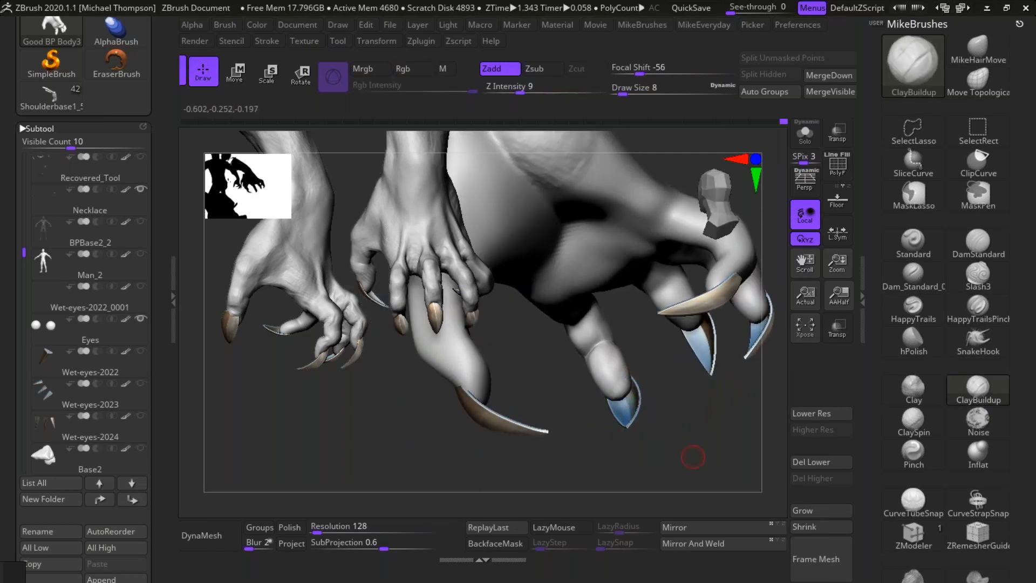
drag(701, 439, 645, 366)
key(shift)
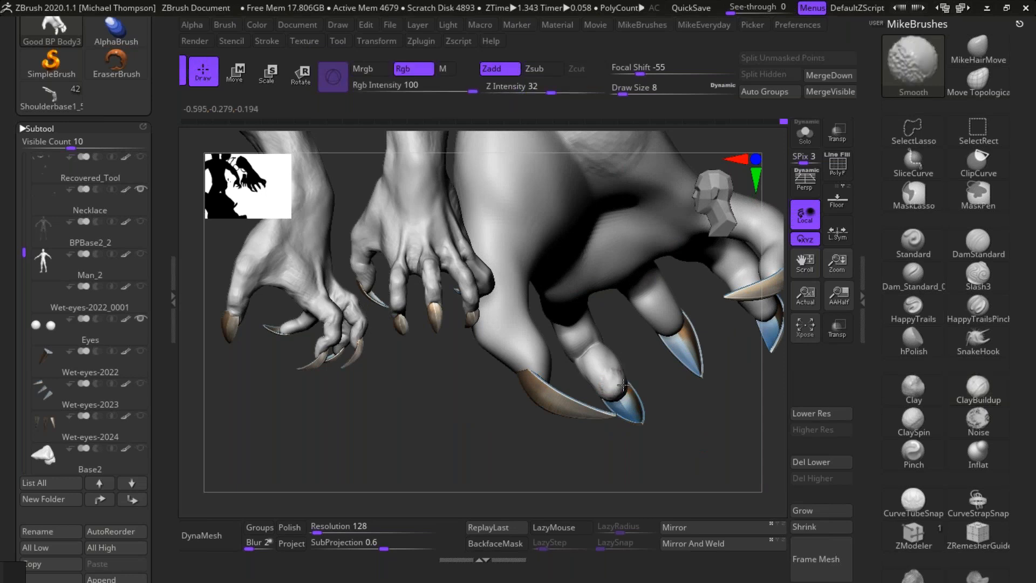
mouse_move(645, 449)
mouse_down()
mouse_move(696, 453)
mouse_move(654, 462)
mouse_move(696, 439)
mouse_up()
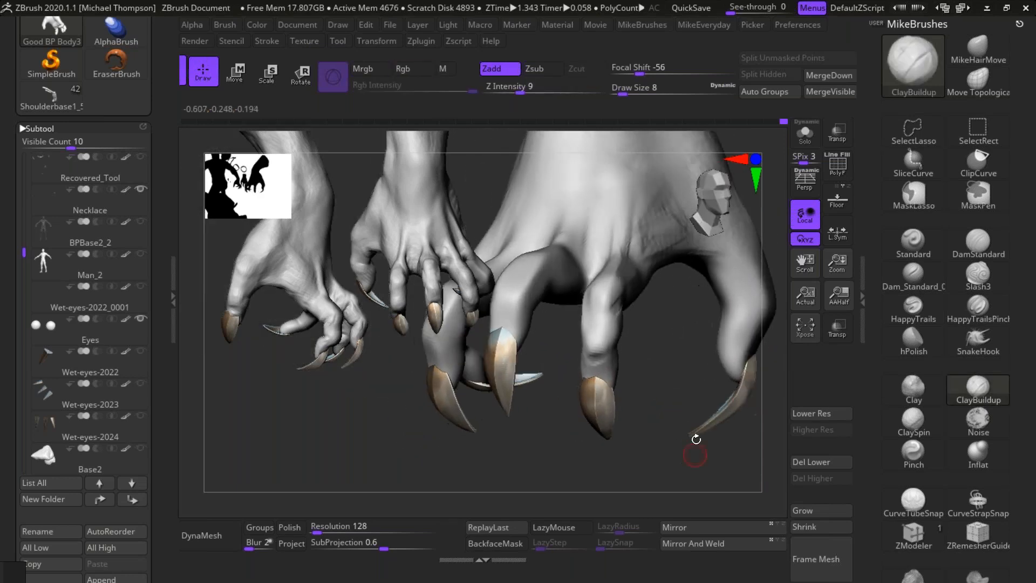
Step: Add volume to the upper side of the right index finger's last knuckle and blend it with smoothing
drag(603, 350, 615, 332)
key(shift)
key(shift)
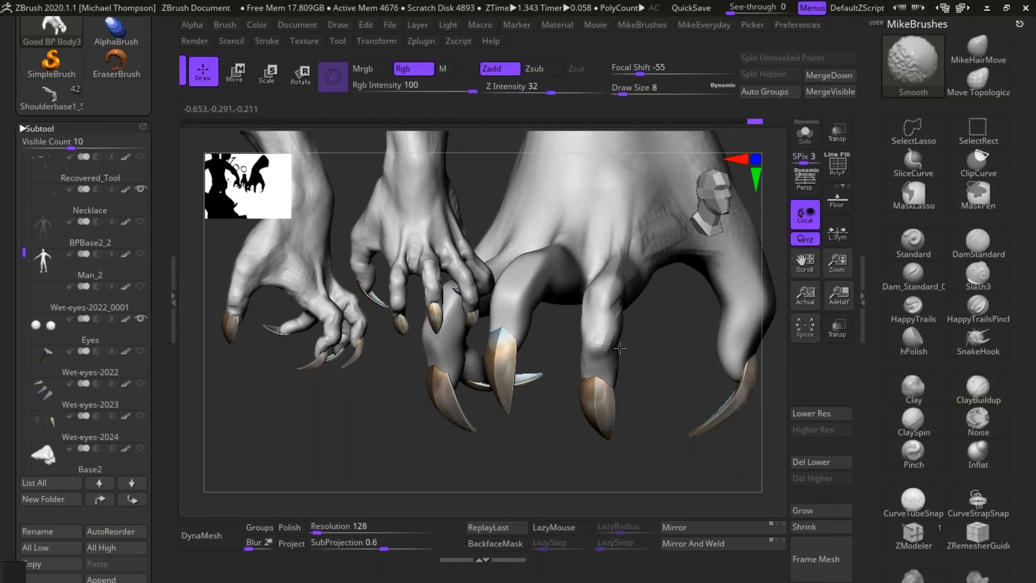
mouse_move(664, 465)
mouse_down()
mouse_move(662, 449)
mouse_move(657, 518)
mouse_up()
drag(674, 432, 590, 409)
key(shift)
drag(647, 432, 647, 379)
drag(648, 418, 620, 377)
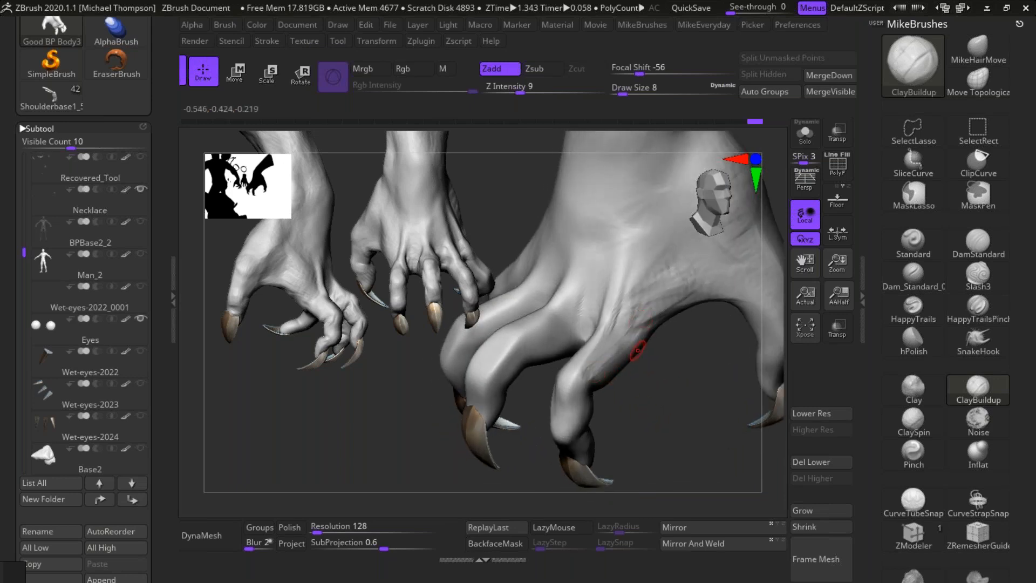
Step: Sculpt the base of the right index finger and its tendon into the back of the hand, smoothing the transitions
key(shift)
drag(642, 419, 606, 351)
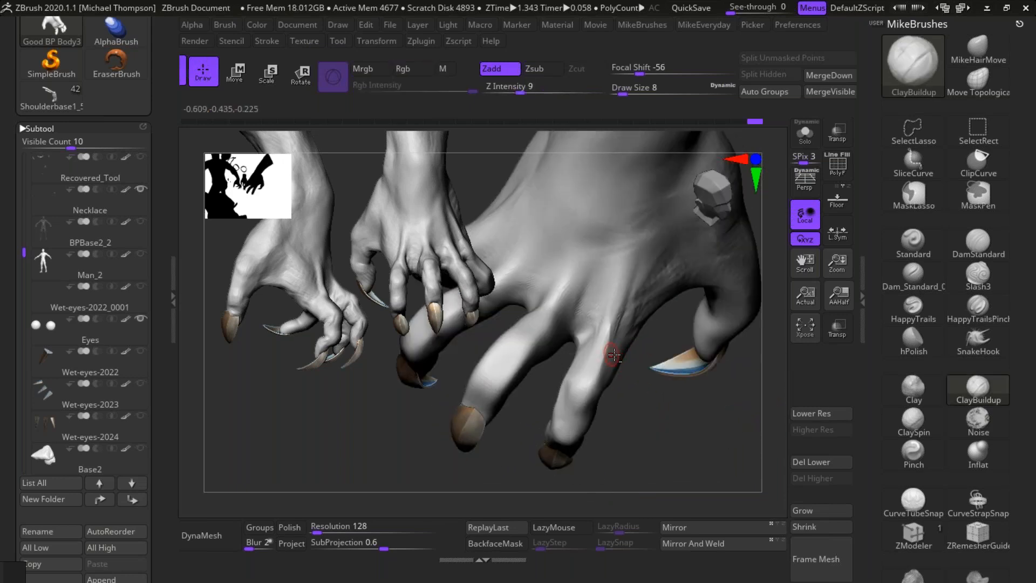
key(shift)
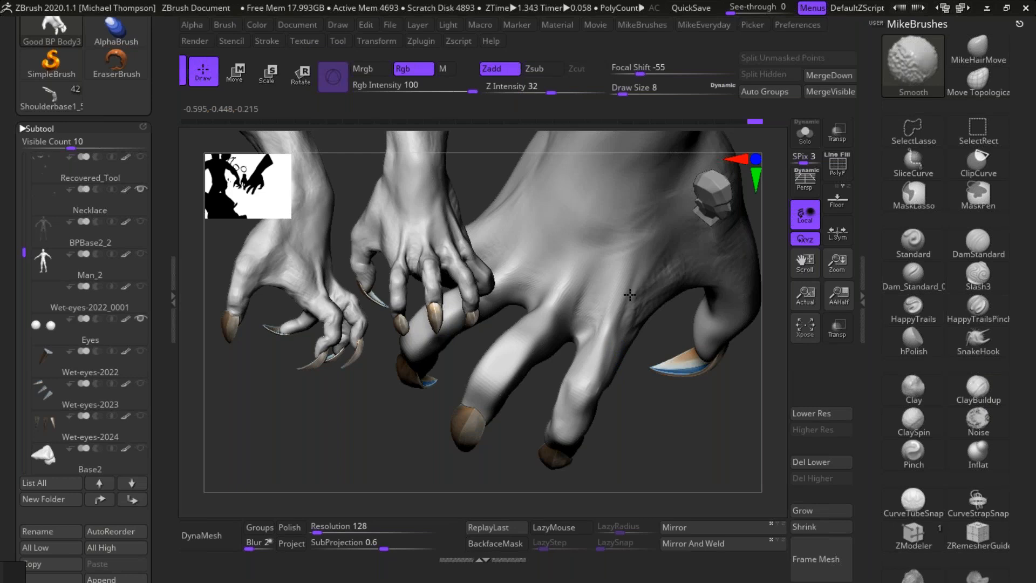
drag(648, 419, 612, 329)
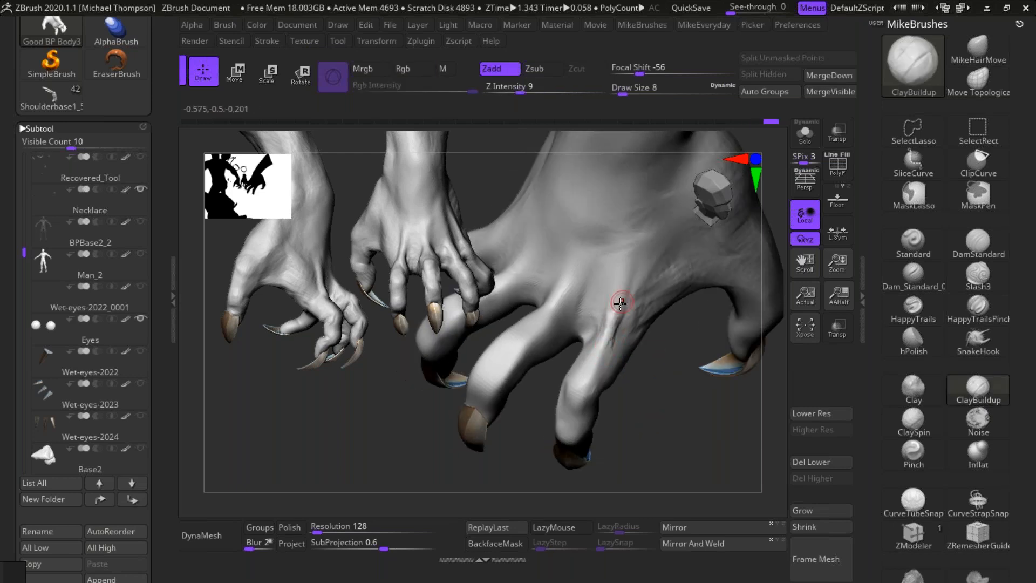
key(shift)
drag(668, 437, 693, 409)
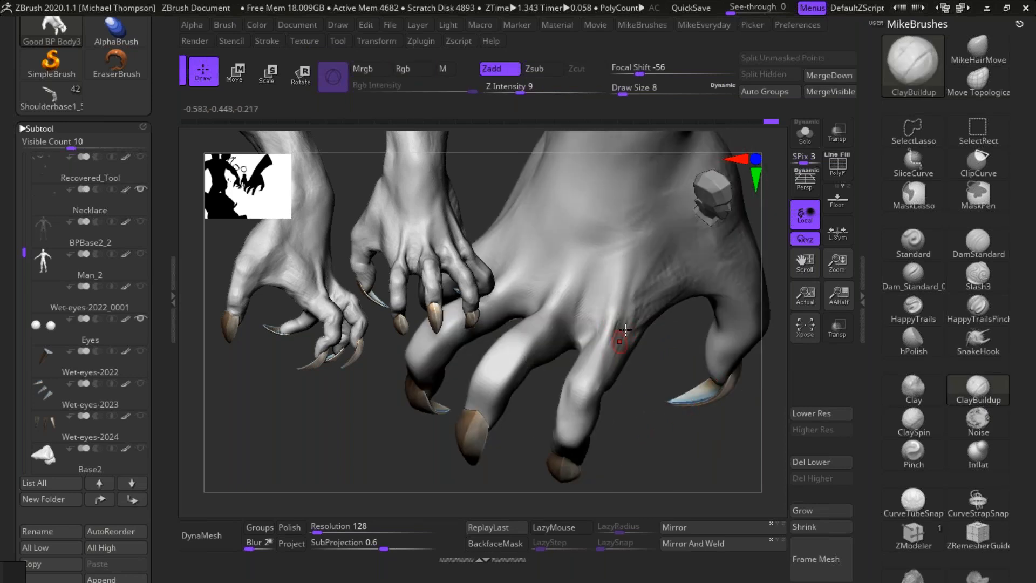
key(shift)
drag(658, 438, 651, 353)
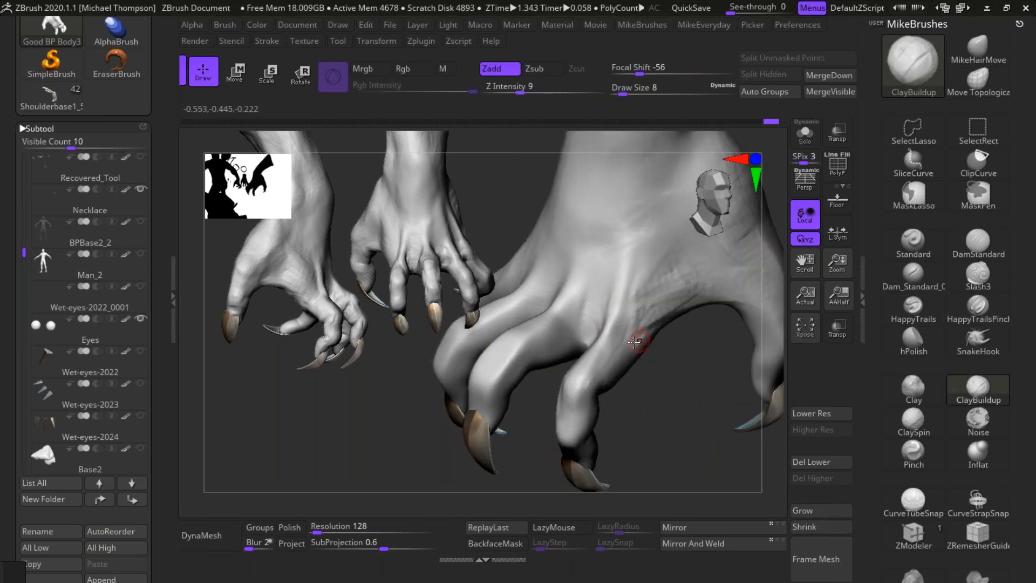
key(shift)
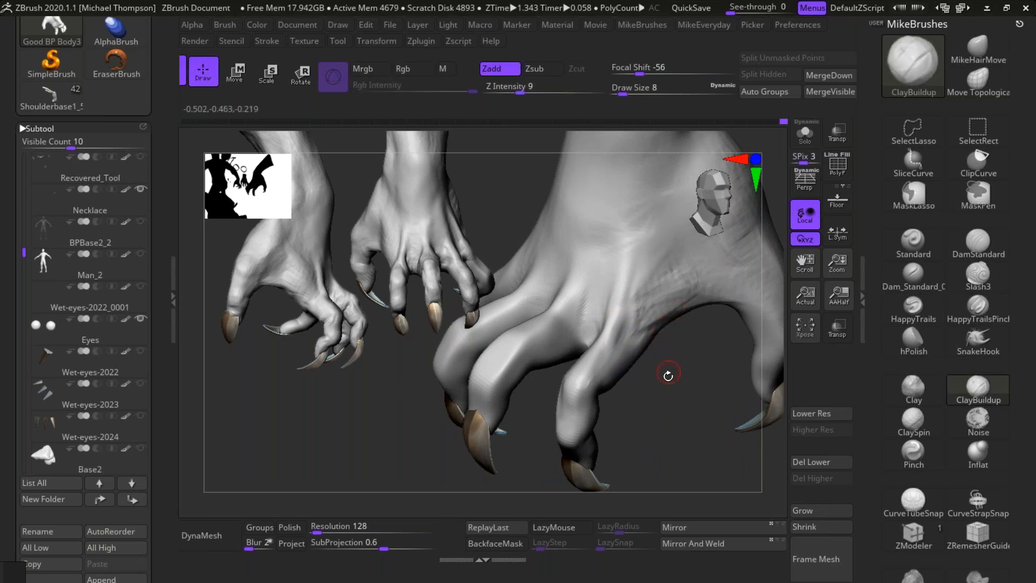
Step: Try to fill and smooth the web between the right thumb and index finger with a draw size of 25
key(s)
drag(669, 401, 667, 391)
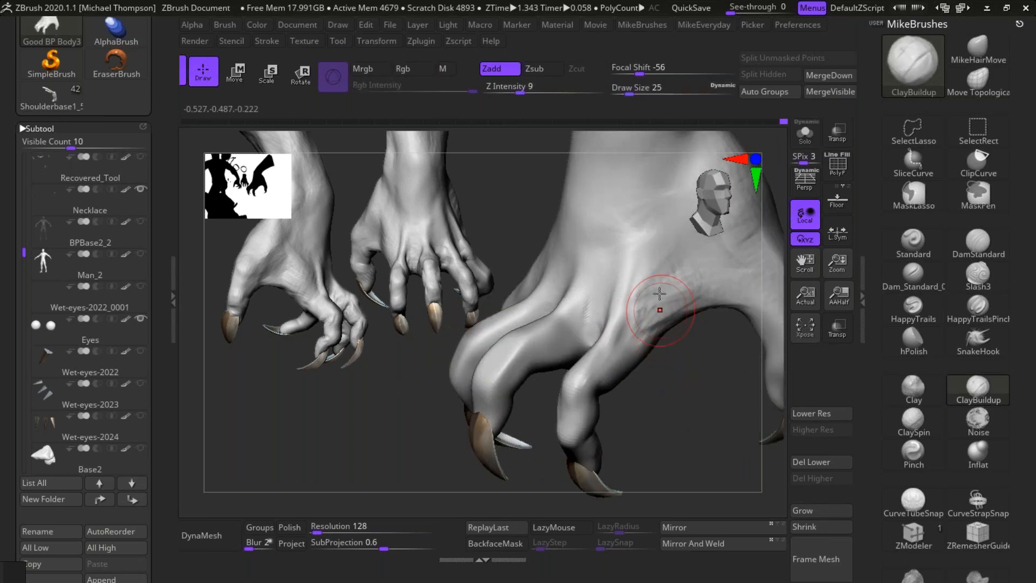
key(shift)
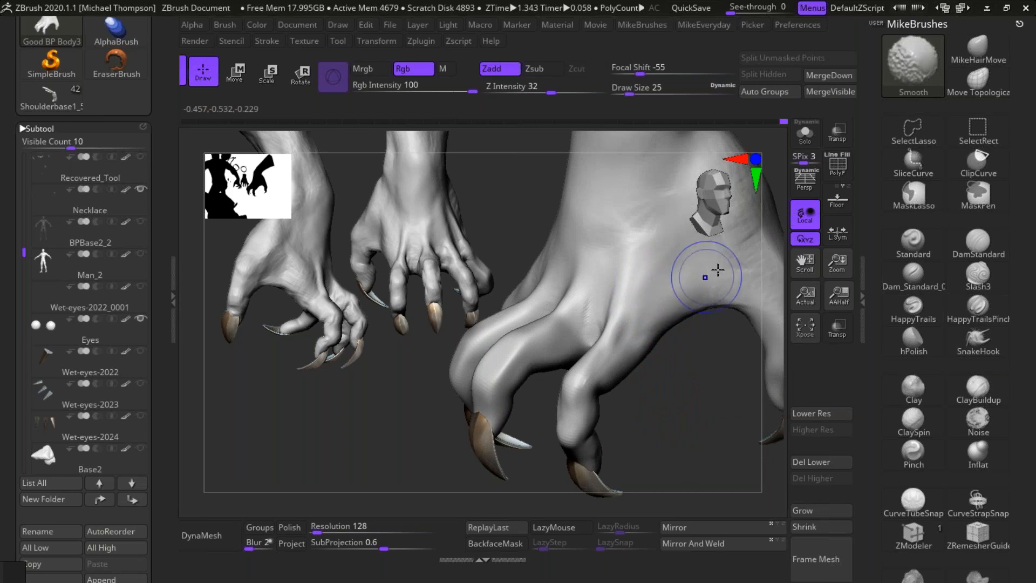
shift+drag(708, 275, 720, 268)
key(ctrl+z)
Step: Set the draw size to 18 and undo the last strokes on the web between the right thumb and index finger
key(s)
drag(684, 394, 684, 318)
key(shift)
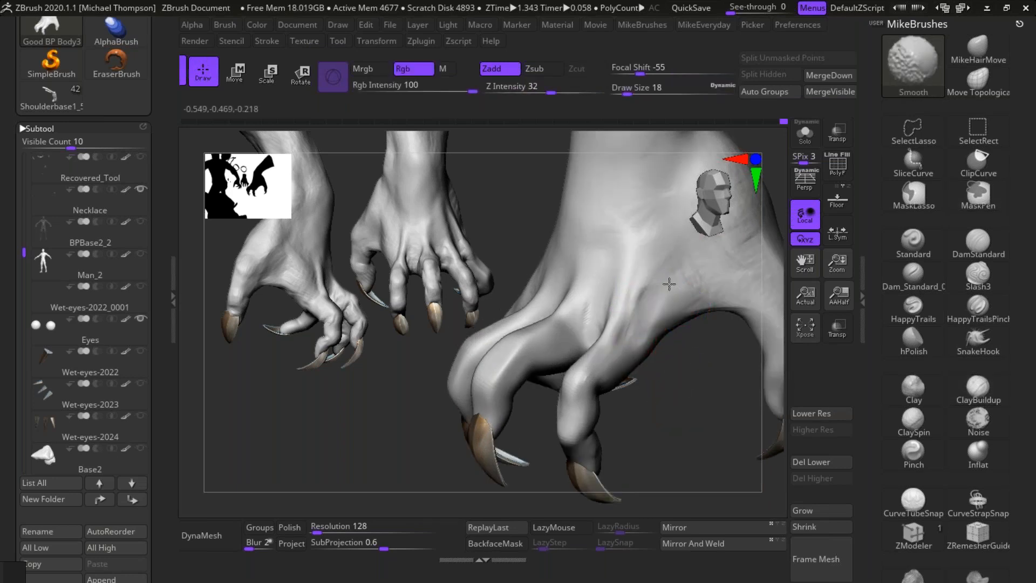
key(ctrl+z)
key(ctrl+z)
key(ctrl+z)
key(ctrl+z)
key(ctrl+z)
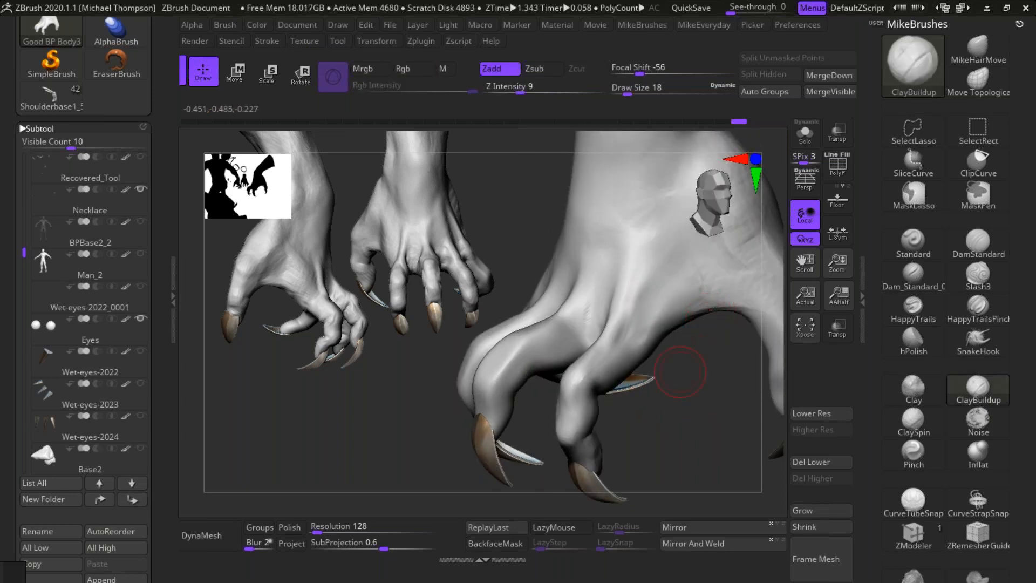
Step: Build up the thumb web and the back of the right hand beside the thumb with ClayBuildup, and smooth the forms
mouse_move(693, 385)
mouse_down()
mouse_move(754, 291)
mouse_move(694, 370)
mouse_up()
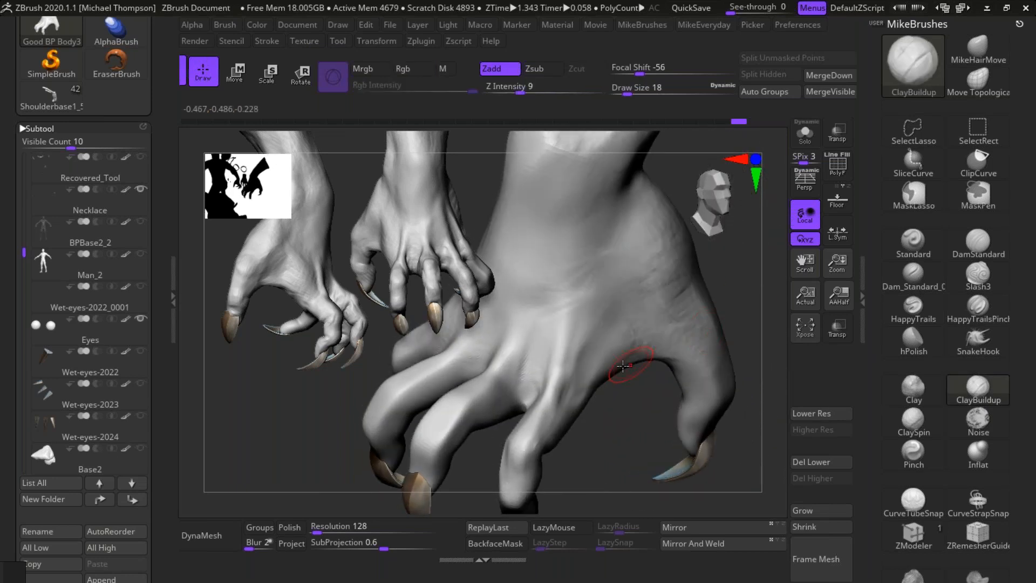
mouse_move(599, 371)
mouse_down()
mouse_move(701, 347)
mouse_move(623, 346)
mouse_up()
mouse_move(754, 291)
mouse_down()
mouse_move(742, 275)
mouse_move(711, 310)
mouse_move(737, 320)
mouse_up()
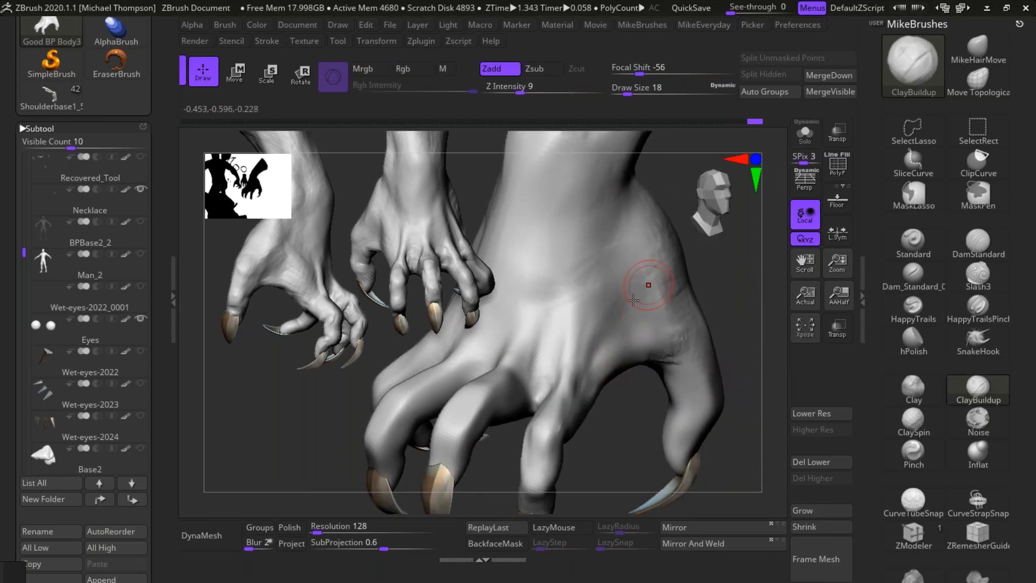
mouse_move(619, 289)
mouse_down()
mouse_move(588, 270)
mouse_move(607, 308)
mouse_move(607, 280)
mouse_move(619, 279)
mouse_move(584, 296)
mouse_move(604, 270)
mouse_move(605, 315)
mouse_up()
shift+drag(587, 252, 618, 302)
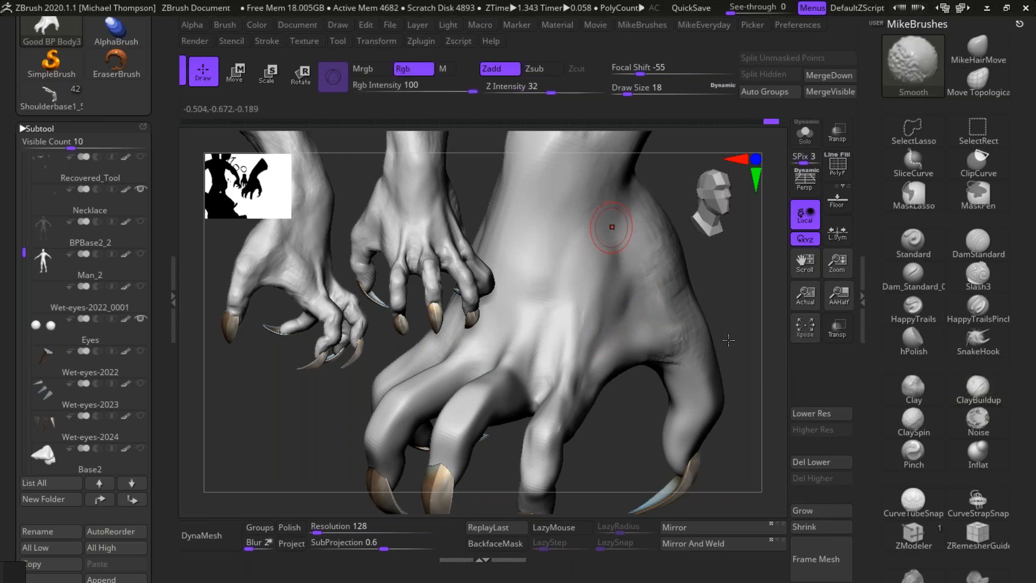
Step: Build up the middle finger's tendon across the back of the right hand with ClayBuildup at draw size 8
mouse_move(740, 458)
mouse_down()
mouse_move(671, 473)
mouse_move(626, 459)
mouse_move(613, 478)
mouse_move(520, 342)
mouse_up()
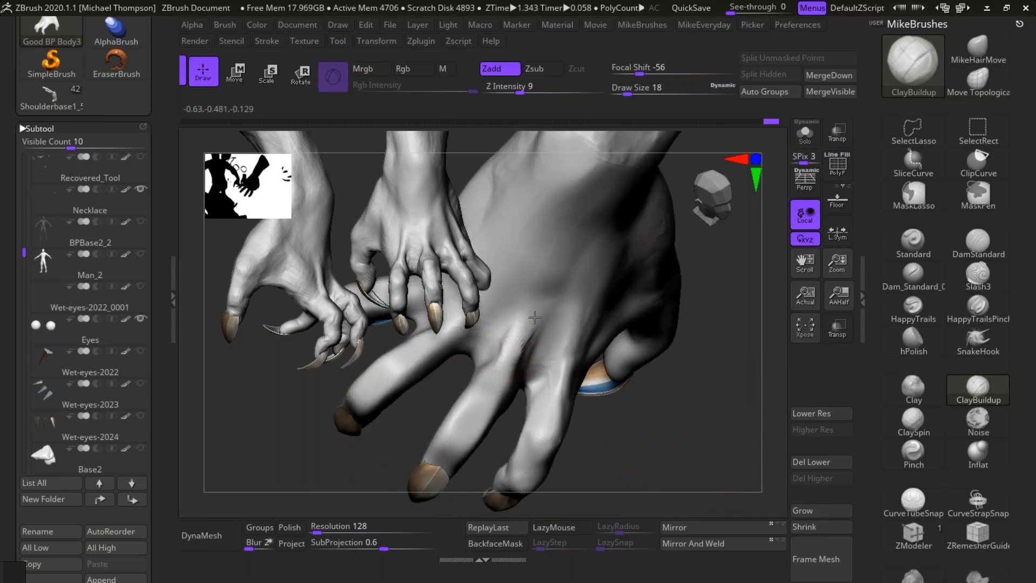
key(s)
drag(621, 441, 619, 442)
key(s)
drag(680, 433, 686, 438)
mouse_move(531, 315)
mouse_down()
mouse_move(496, 374)
mouse_move(567, 235)
mouse_up()
drag(523, 331, 514, 350)
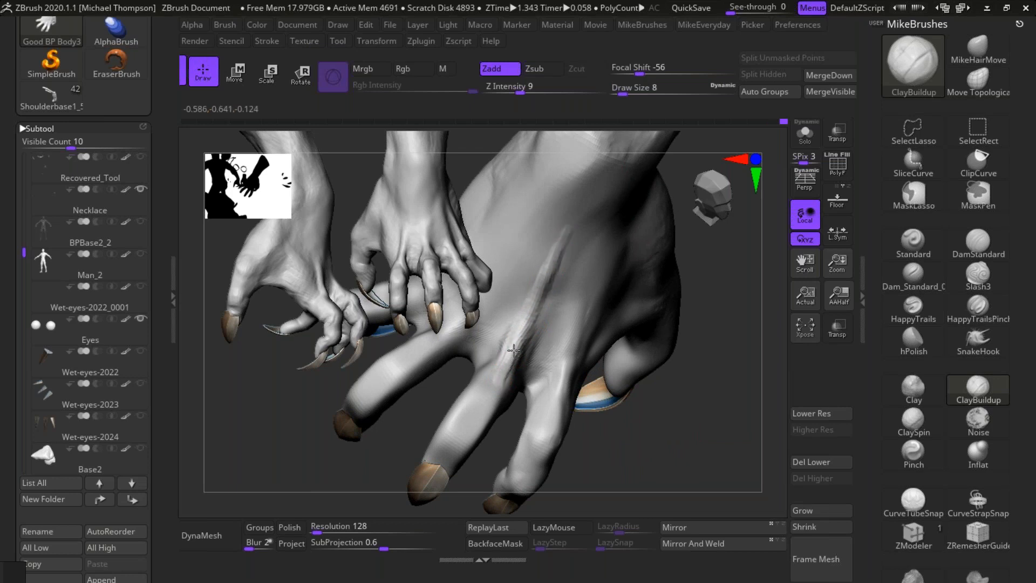
Step: Build up the index finger's tendon on the back of the right hand, reinforce the middle one, and smooth both
drag(670, 456, 683, 421)
mouse_move(568, 402)
mouse_down()
mouse_move(606, 273)
mouse_move(564, 395)
mouse_move(584, 332)
mouse_move(550, 280)
mouse_up()
mouse_move(510, 370)
mouse_down()
mouse_move(560, 261)
mouse_move(562, 270)
mouse_up()
shift+drag(545, 309, 565, 235)
shift+drag(514, 375, 519, 361)
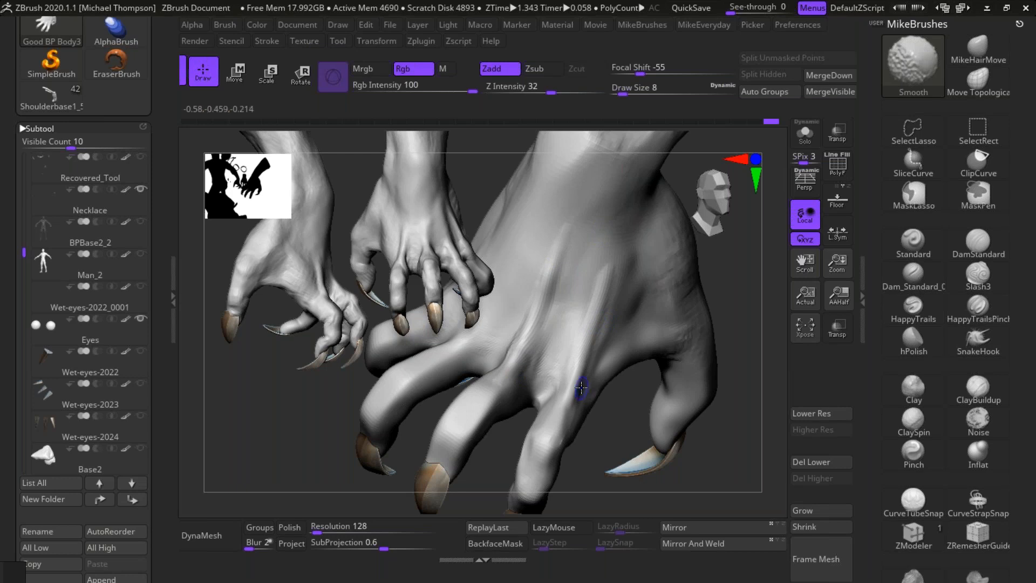
mouse_move(726, 410)
mouse_down()
mouse_move(677, 459)
mouse_move(643, 459)
mouse_up()
drag(602, 277, 575, 376)
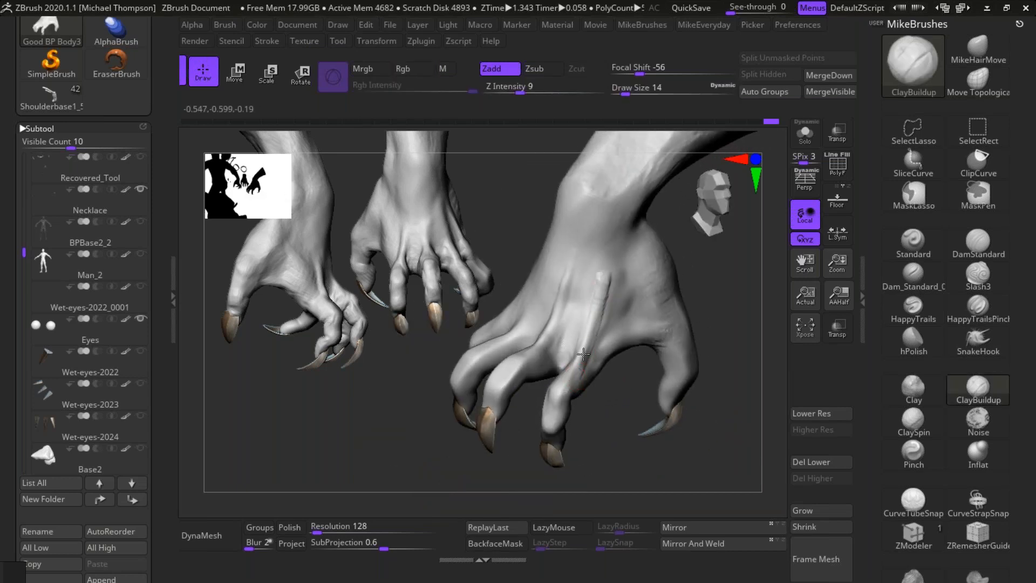
key(shift)
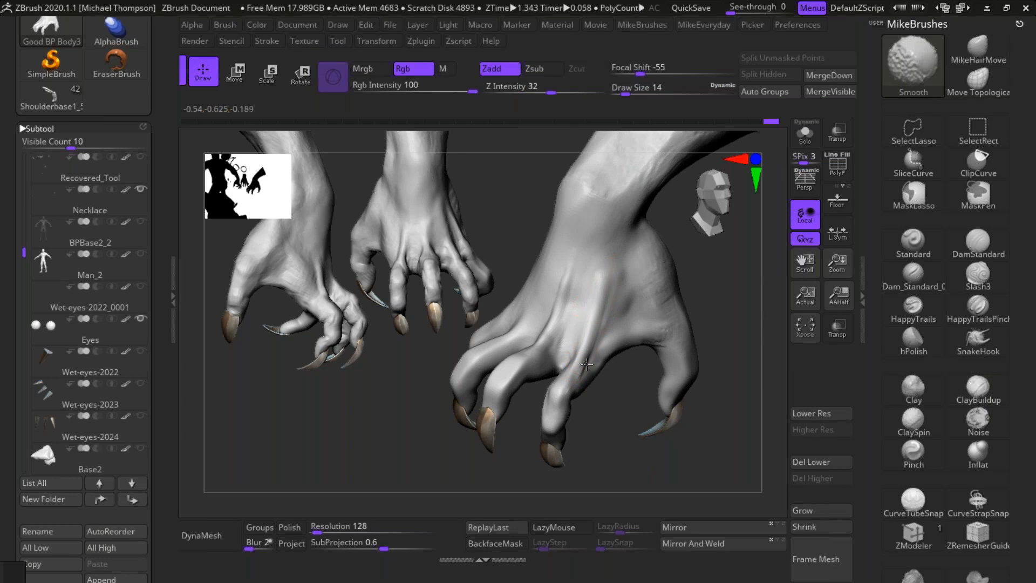
mouse_move(574, 292)
shift+mouse_down()
mouse_move(571, 280)
mouse_move(561, 329)
mouse_move(575, 308)
shift+mouse_up()
Step: Add volume around the right index finger's knuckle and finger base with ClayBuildup at draw size 14
drag(664, 463, 676, 502)
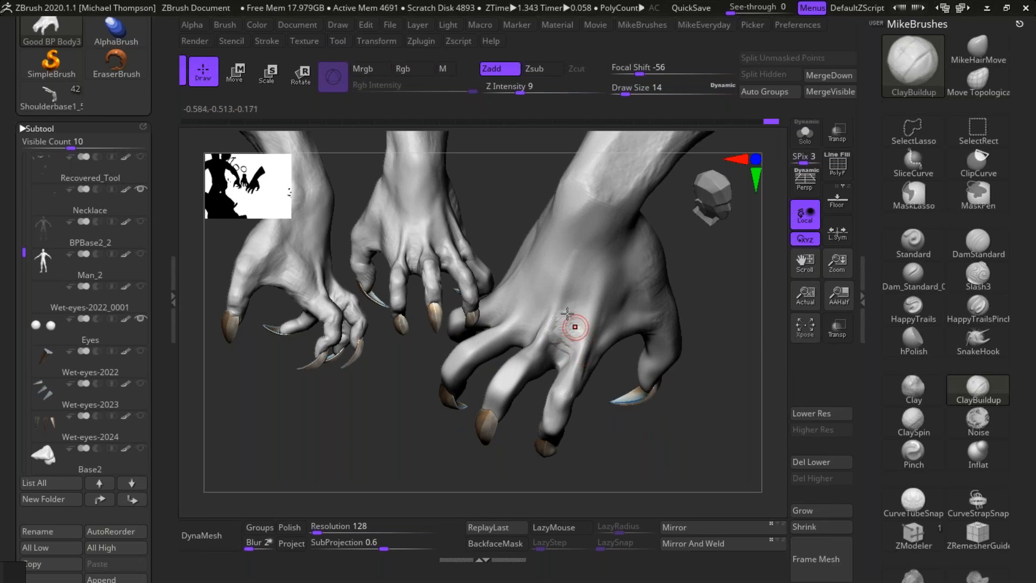
shift+drag(591, 326, 573, 297)
mouse_move(577, 335)
shift+mouse_down()
mouse_move(585, 307)
mouse_move(575, 338)
shift+mouse_up()
right_drag(583, 358, 566, 373)
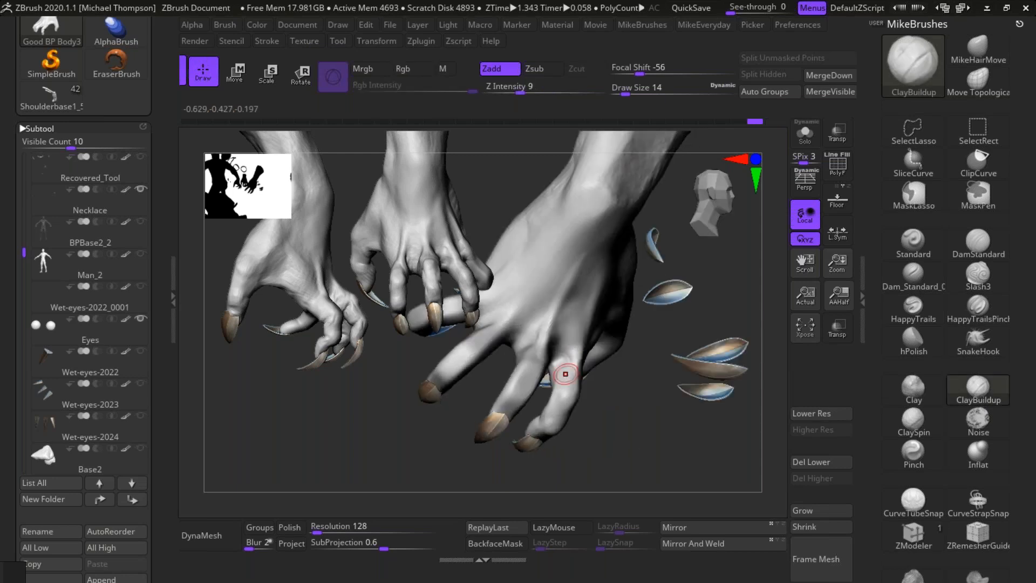
shift+drag(571, 363, 574, 371)
mouse_move(574, 370)
right_down()
mouse_move(643, 416)
mouse_move(673, 455)
mouse_move(500, 413)
right_up()
Step: Build up the base joint of the right thumb with ClayBuildup and smooth the added volume
right_drag(673, 464, 575, 456)
alt+drag(746, 464, 770, 449)
right_drag(581, 466, 670, 469)
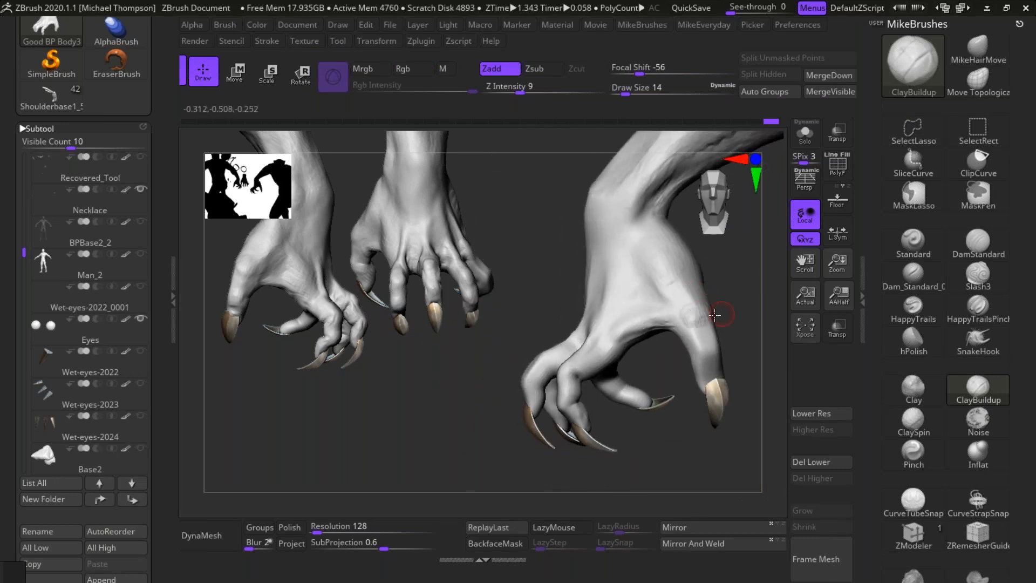
key(shift)
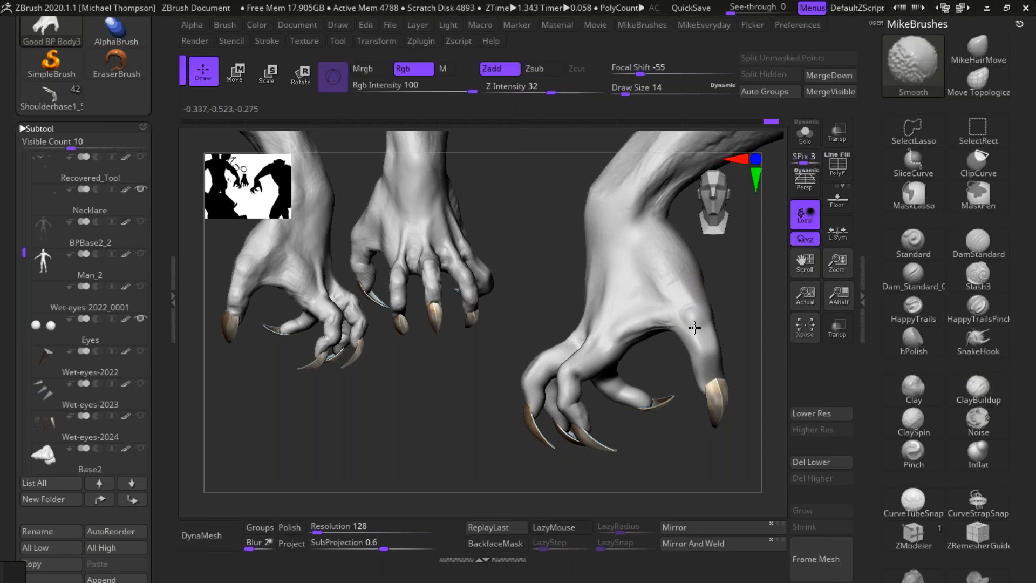
mouse_move(695, 328)
right_down()
mouse_move(711, 465)
mouse_move(593, 464)
mouse_move(696, 426)
mouse_move(604, 324)
right_up()
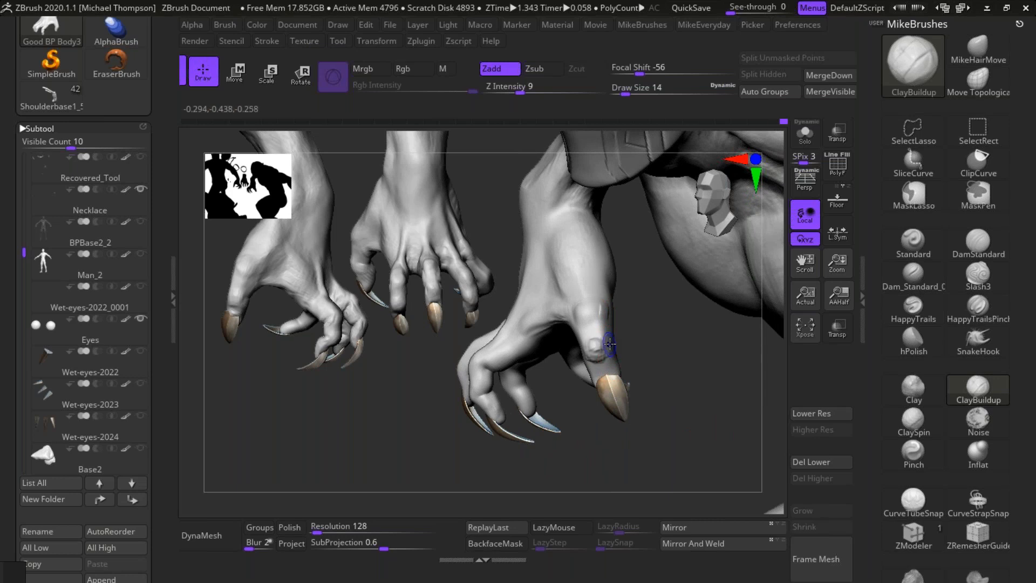
Step: Bulk out the right thumb's joint nearest the claw with ClayBuildup from several angles and smooth it
key(shift)
right_drag(650, 357, 712, 356)
drag(598, 378, 610, 382)
right_drag(650, 377, 696, 373)
right_drag(660, 338, 596, 339)
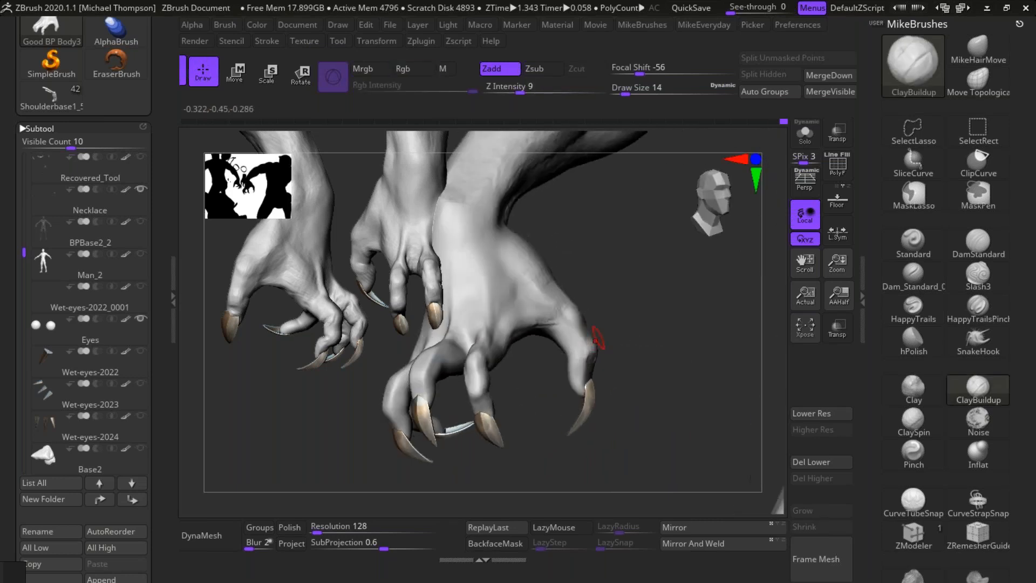
right_drag(669, 391, 594, 363)
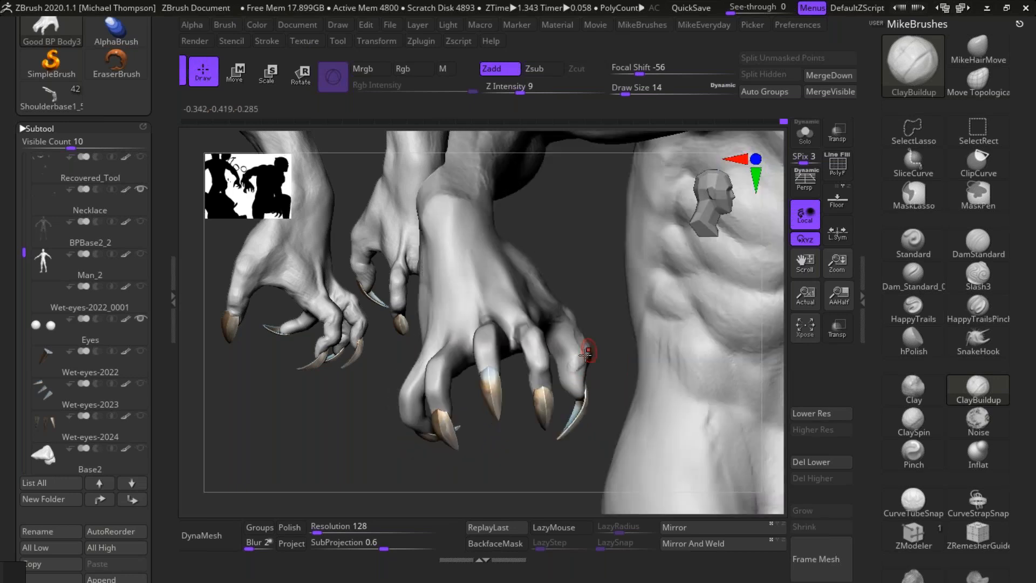
key(shift)
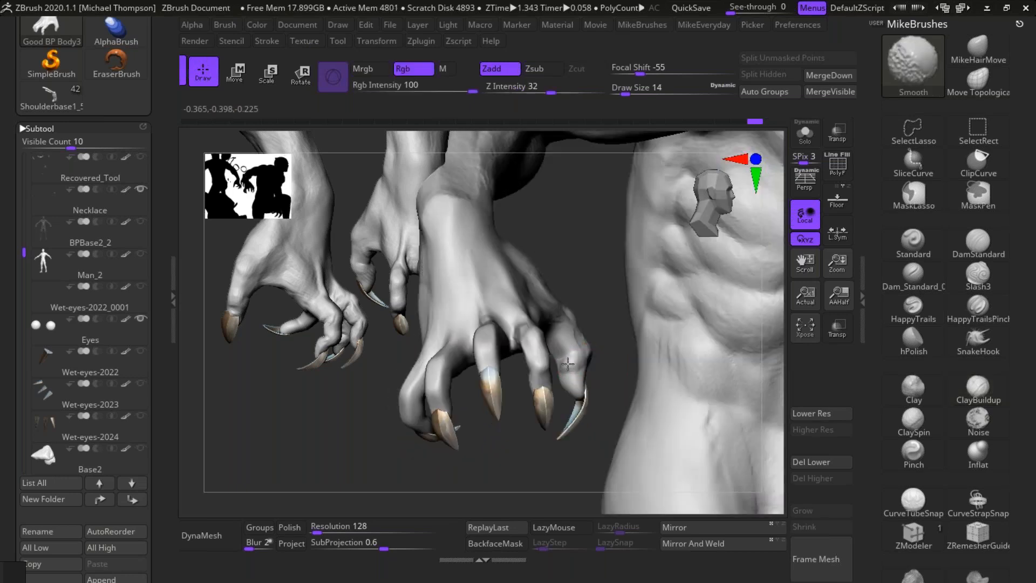
mouse_move(570, 361)
right_down()
mouse_move(652, 433)
mouse_move(642, 443)
mouse_move(690, 458)
right_up()
Step: Carve a crease across the inner side of the right thumb's upper joint with DamStandard at draw size 9
mouse_move(694, 471)
ctrl+shift+mouse_down()
mouse_move(702, 169)
mouse_move(461, 367)
mouse_move(689, 481)
ctrl+shift+mouse_up()
mouse_move(708, 452)
alt+right_down()
mouse_move(643, 466)
mouse_move(684, 464)
mouse_move(682, 446)
mouse_move(714, 430)
mouse_move(695, 456)
alt+right_up()
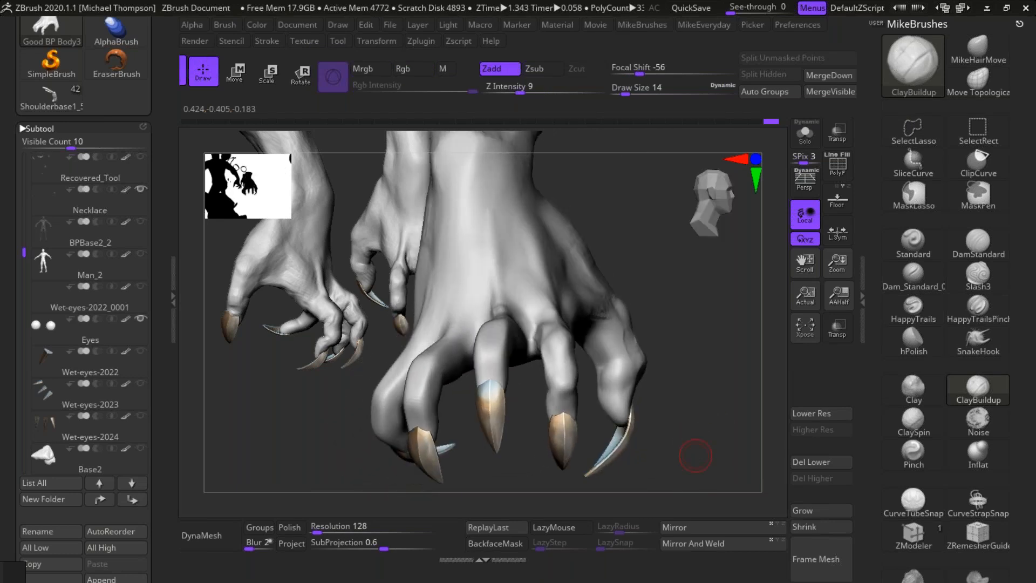
click(978, 243)
key(s)
mouse_move(701, 409)
mouse_down()
mouse_move(707, 415)
mouse_move(716, 390)
mouse_move(653, 352)
mouse_up()
key(s)
drag(676, 453, 668, 452)
drag(613, 363, 659, 361)
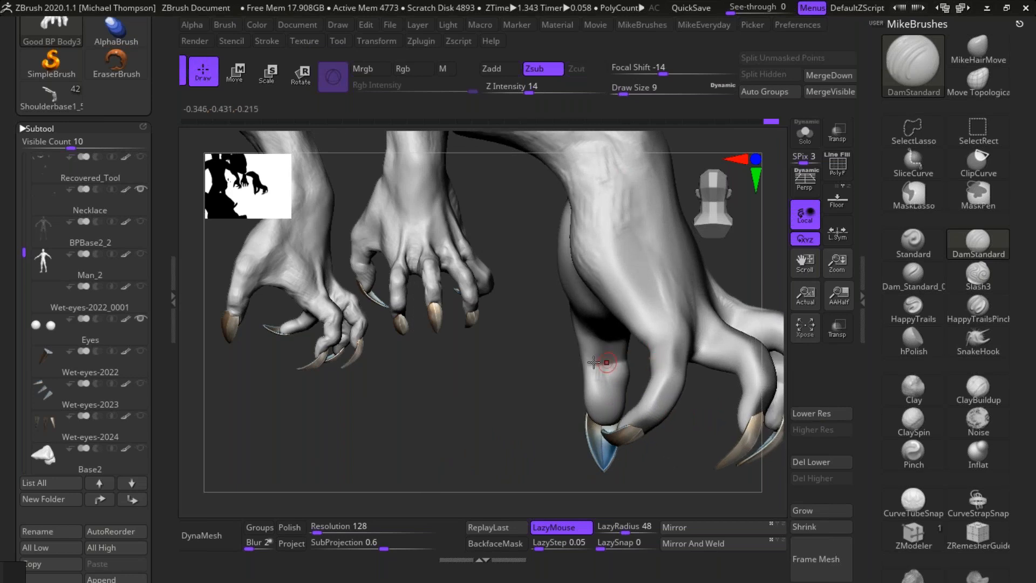
drag(592, 363, 659, 361)
mouse_move(684, 473)
mouse_down()
mouse_move(688, 363)
mouse_move(726, 361)
mouse_up()
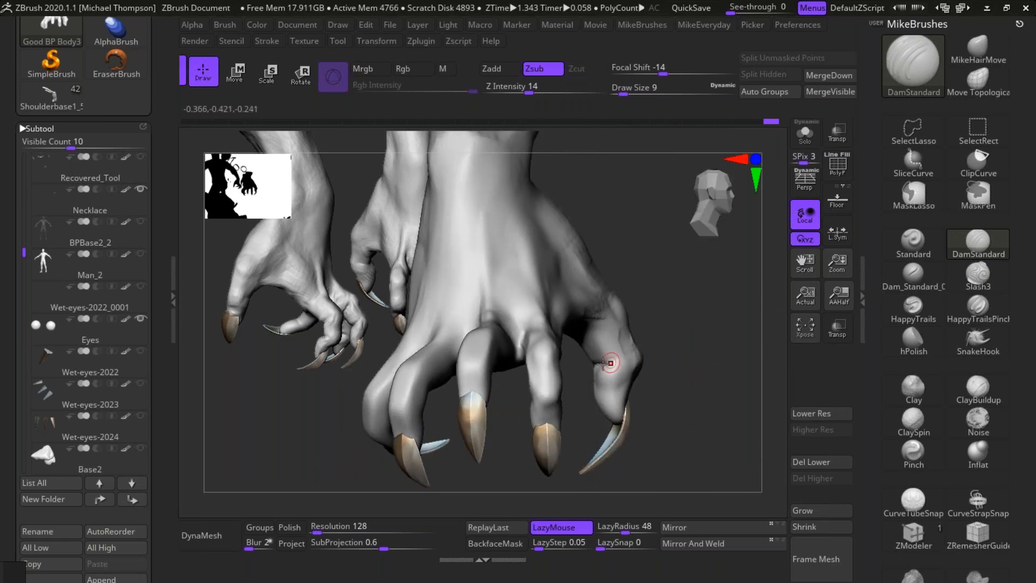
Step: Carve a crease across the palm side of the right thumb's base with DamStandard
drag(686, 354, 594, 326)
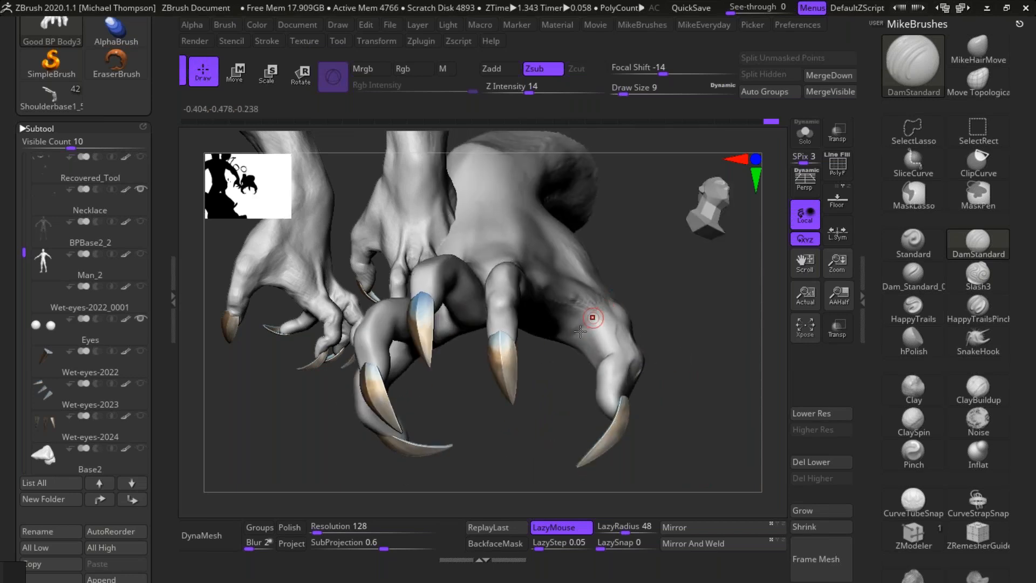
drag(746, 314, 595, 307)
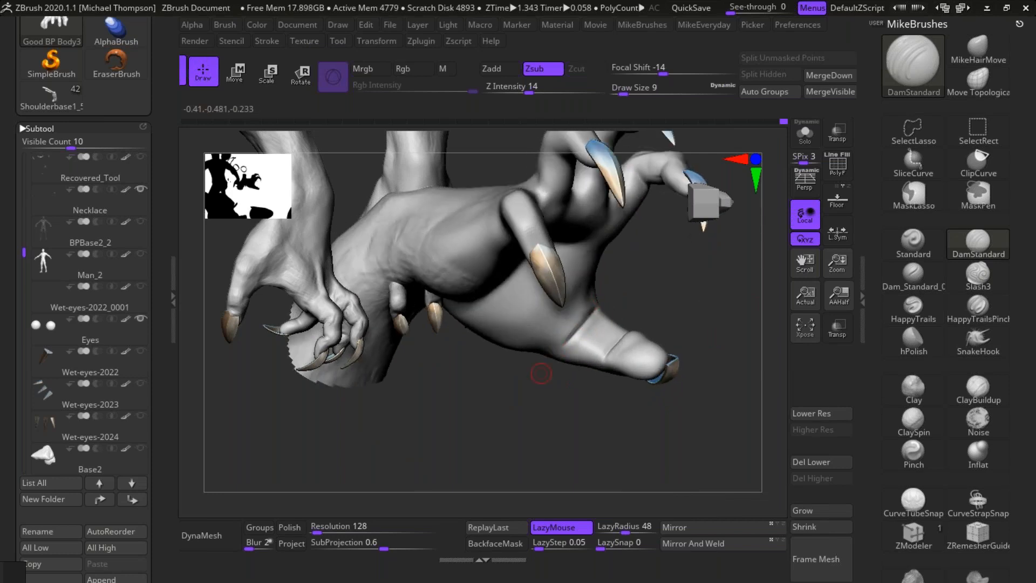
drag(707, 325, 596, 330)
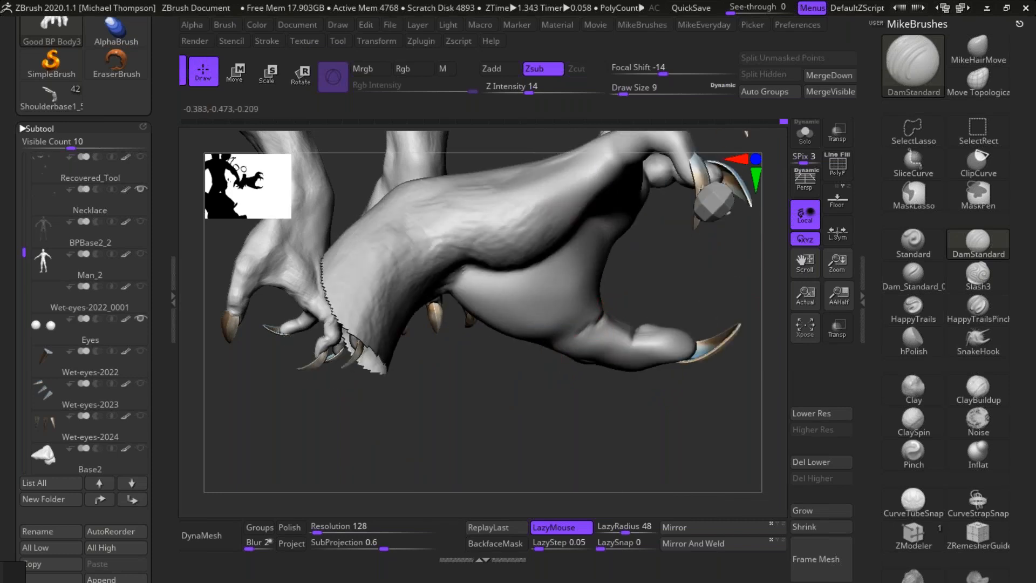
drag(710, 297, 649, 286)
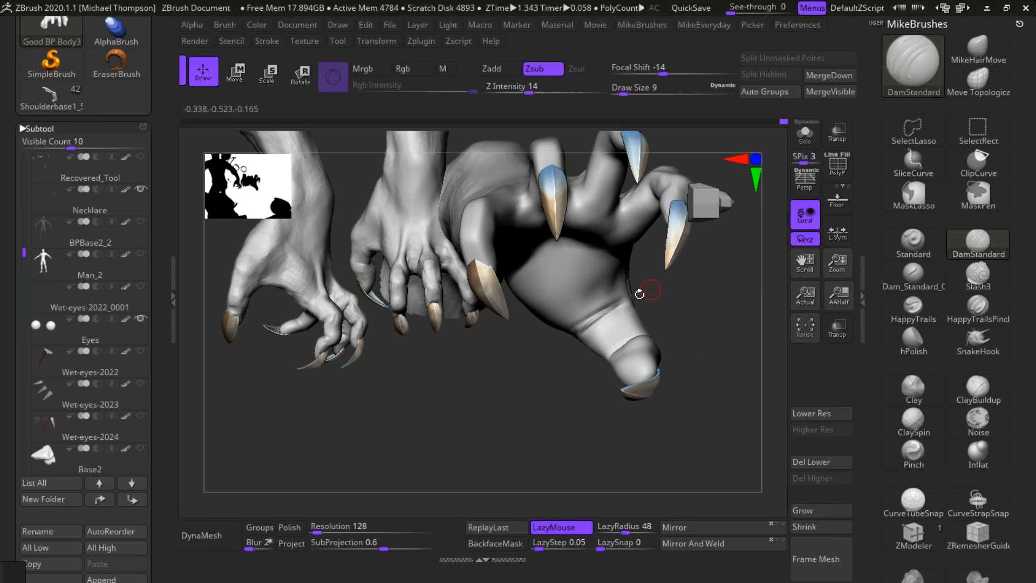
drag(710, 331, 587, 333)
drag(712, 344, 727, 315)
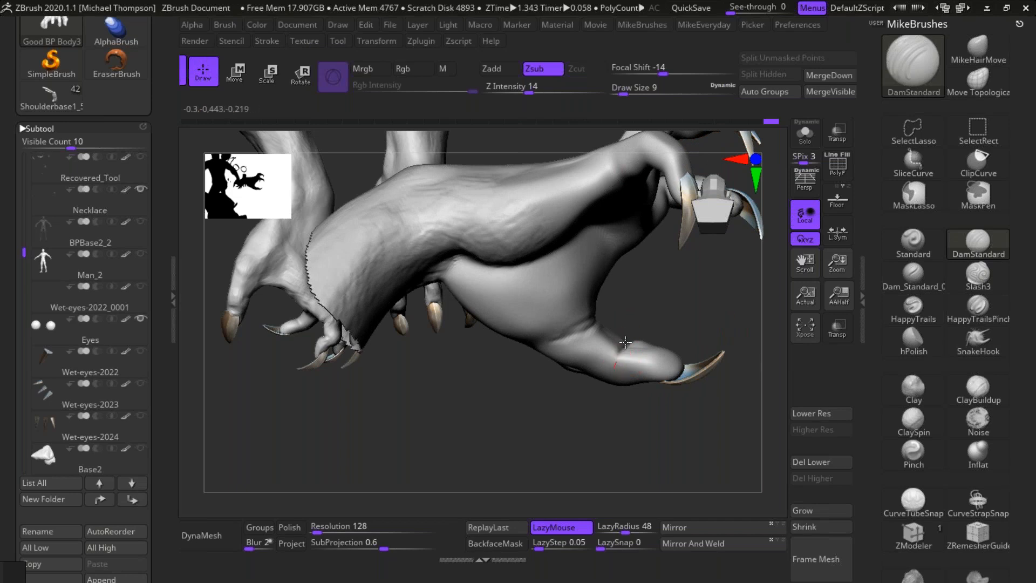
Step: Refine the creases at the right thumb's upper joint and base, continuing them around the side of the thumb
mouse_move(693, 420)
mouse_down()
mouse_move(704, 410)
mouse_move(682, 423)
mouse_move(611, 361)
mouse_up()
mouse_move(684, 340)
mouse_down()
mouse_move(674, 323)
mouse_move(688, 325)
mouse_up()
shift+drag(609, 360, 610, 340)
drag(700, 342, 684, 331)
drag(564, 293, 616, 319)
mouse_move(661, 393)
mouse_down()
mouse_move(686, 401)
mouse_move(678, 423)
mouse_up()
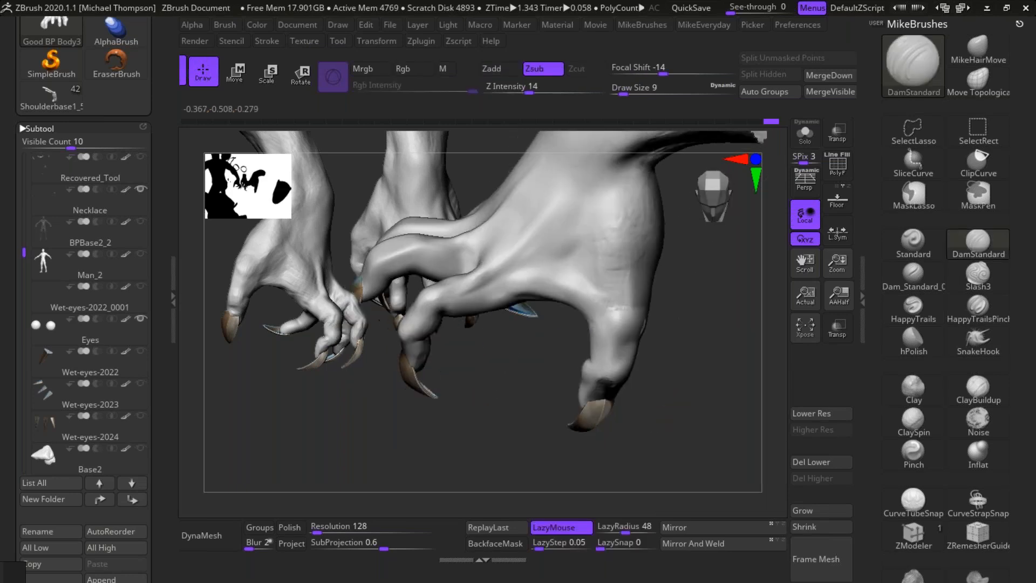
Step: Flatten the planes of the right thumb around its base joint with hPolish at draw size 11
click(913, 339)
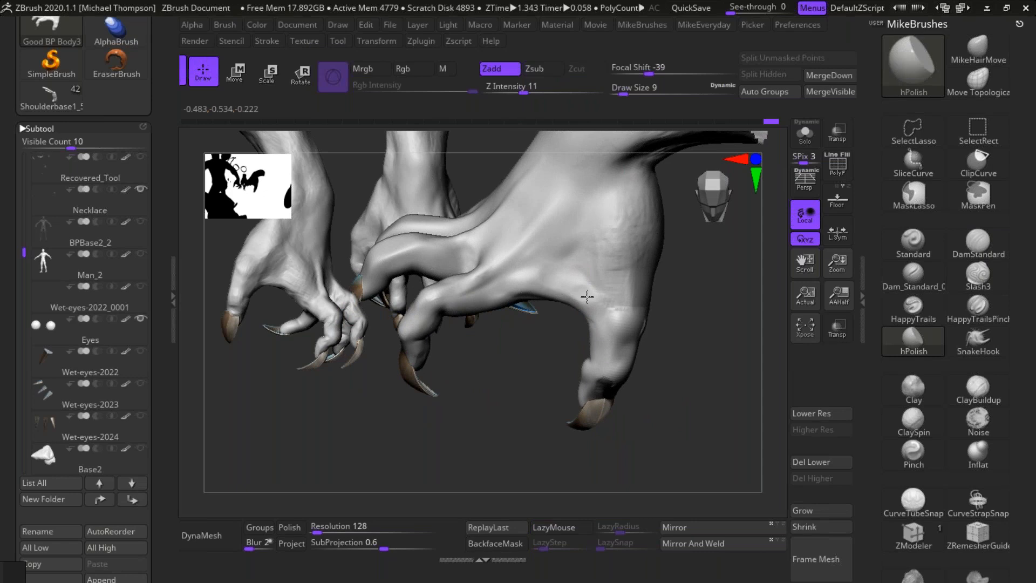
mouse_move(707, 384)
mouse_down()
mouse_move(727, 420)
mouse_move(739, 396)
mouse_up()
key(s)
key(s)
mouse_move(617, 372)
mouse_down()
mouse_move(583, 353)
mouse_move(622, 375)
mouse_up()
alt+drag(728, 467, 736, 449)
mouse_move(736, 449)
mouse_down()
mouse_move(707, 462)
mouse_move(735, 451)
mouse_up()
drag(623, 339, 632, 365)
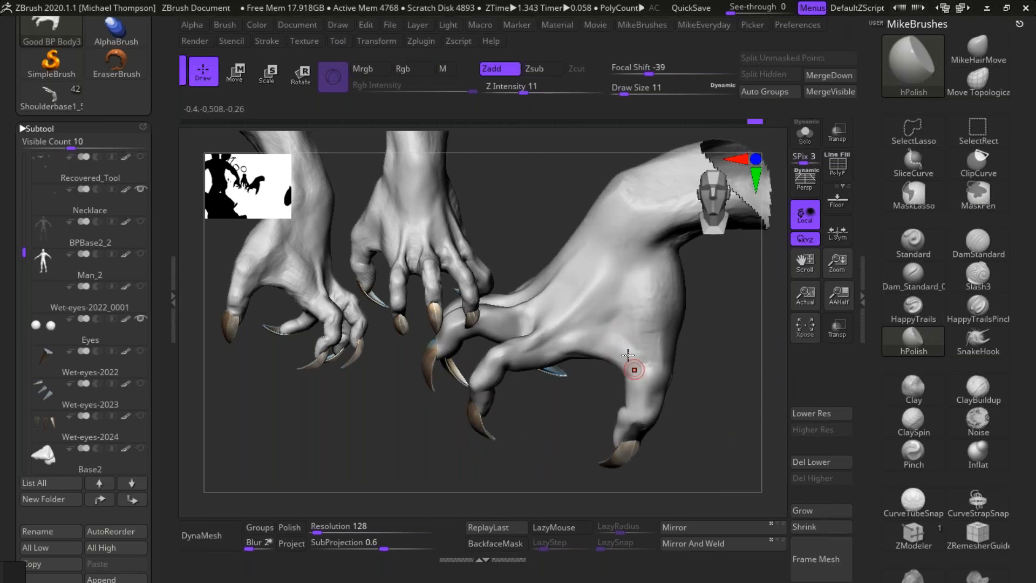
Step: Polish and smooth the web and back of the right hand between the thumb and index finger
mouse_move(726, 374)
mouse_down()
mouse_move(717, 377)
mouse_move(726, 381)
mouse_up()
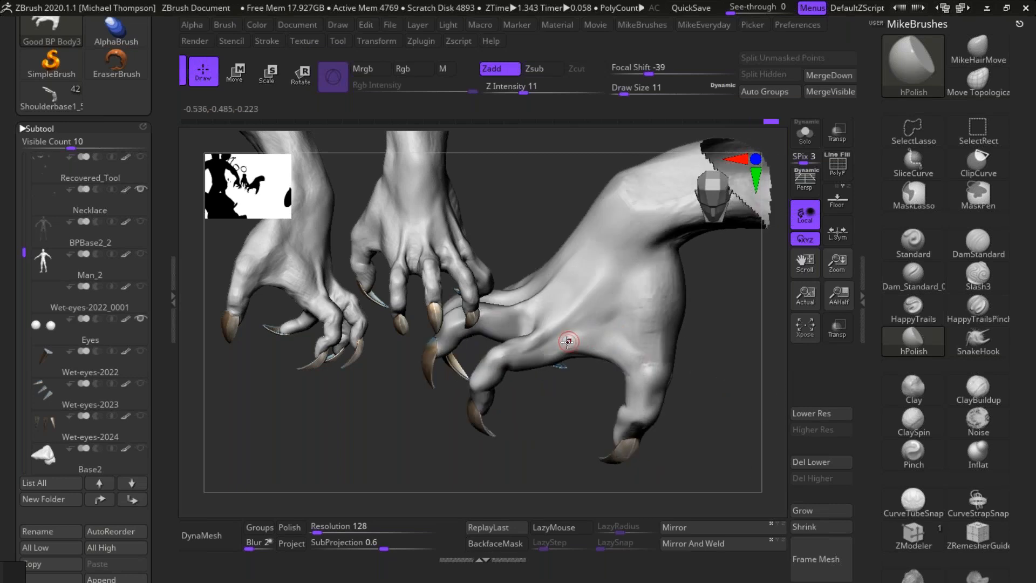
mouse_move(711, 312)
mouse_down()
mouse_move(617, 358)
mouse_move(568, 340)
mouse_up()
key(shift)
drag(733, 345, 726, 332)
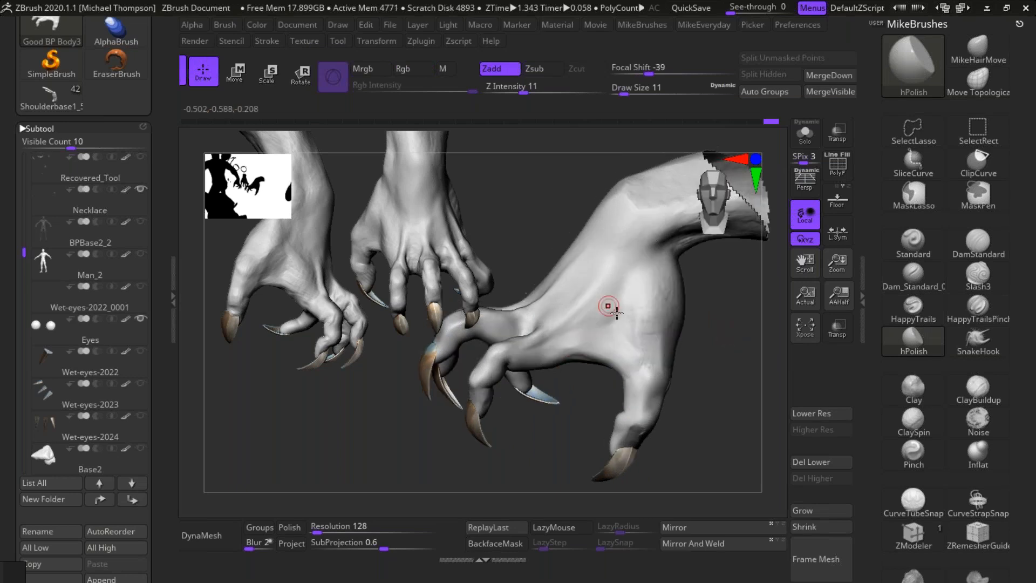
key(shift)
drag(678, 268, 717, 358)
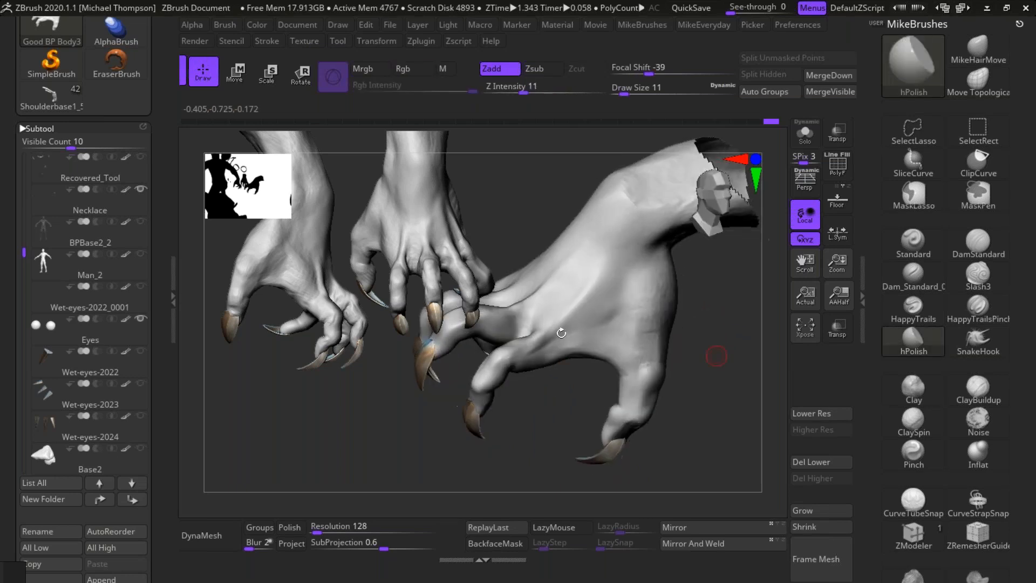
shift+drag(540, 341, 566, 322)
mouse_move(747, 319)
mouse_down()
mouse_move(711, 325)
mouse_move(746, 358)
mouse_move(754, 401)
mouse_move(766, 378)
mouse_up()
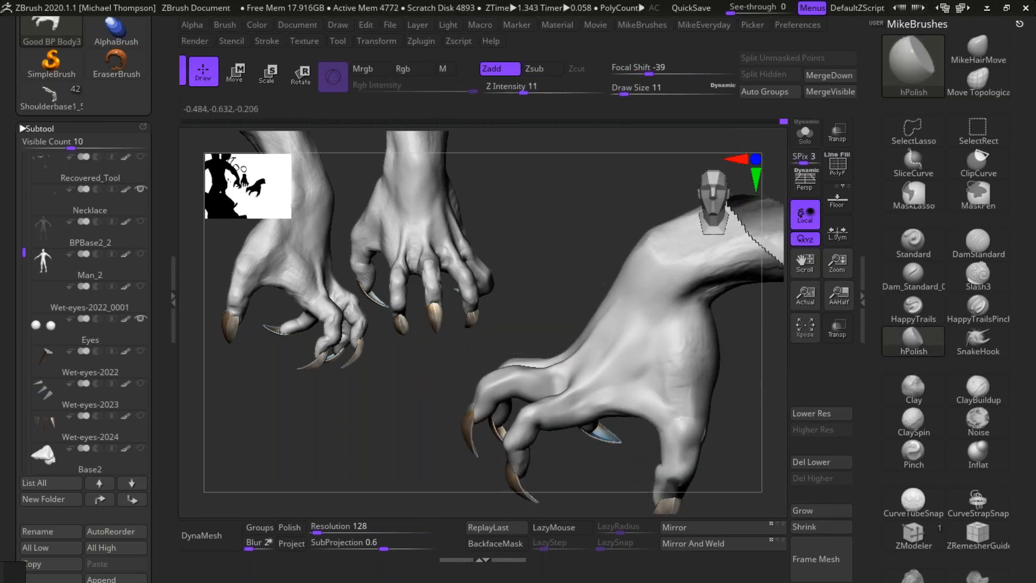
Step: Carve grooves along the right index finger's tendon on the back of the hand with DamStandard, softening them with Smooth
click(978, 243)
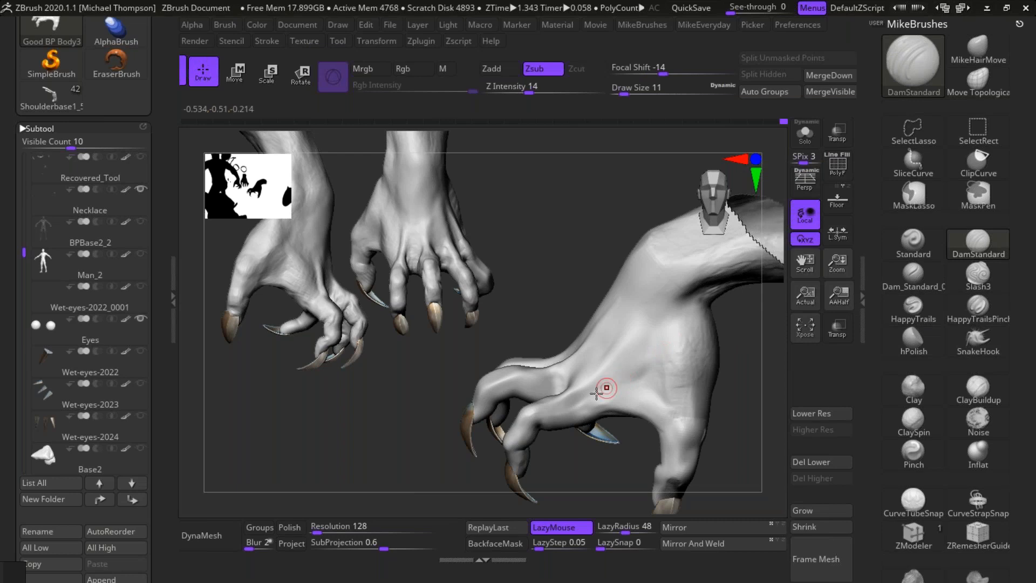
drag(597, 395, 659, 318)
drag(632, 369, 663, 309)
key(shift)
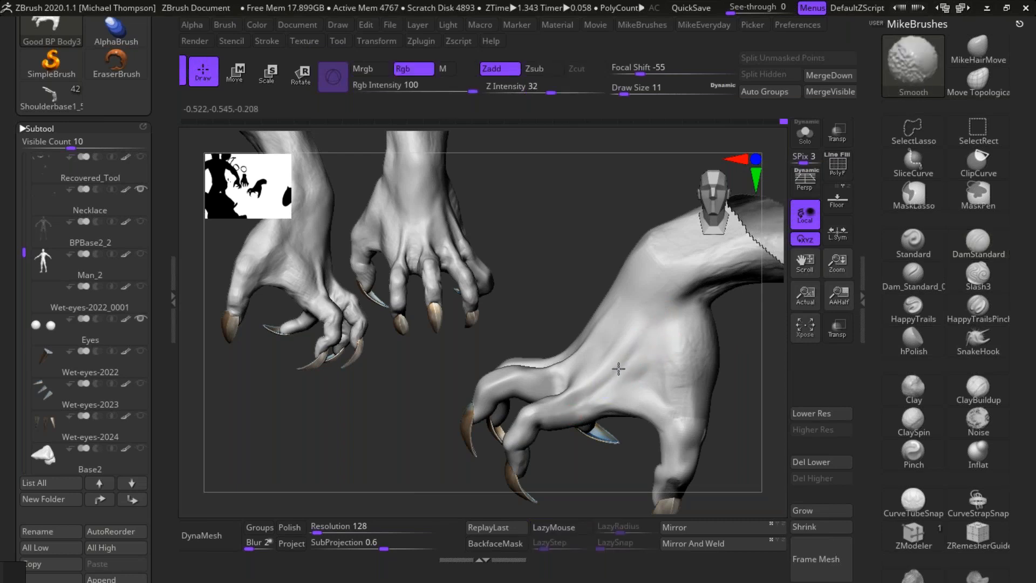
right_drag(658, 339, 593, 376)
drag(569, 392, 646, 313)
drag(593, 368, 659, 293)
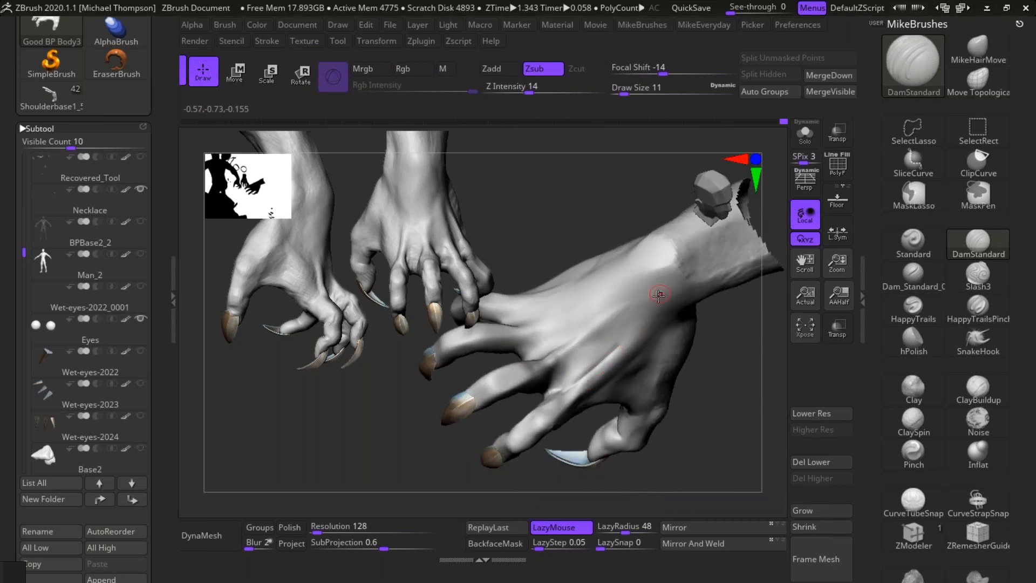
Step: Smooth the carved tendon grooves into the back of the right hand toward the wrist
key(shift)
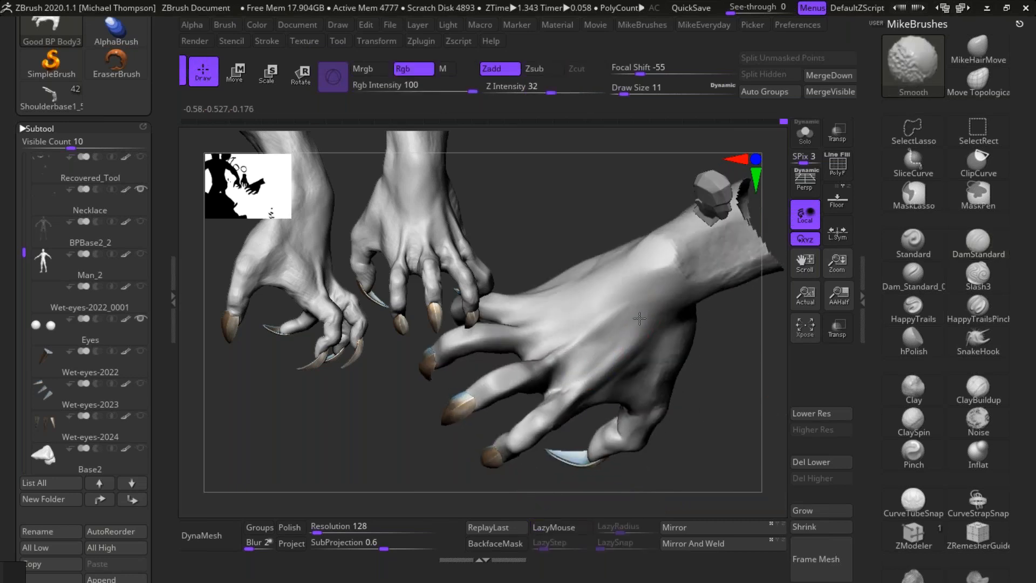
right_drag(639, 324, 730, 377)
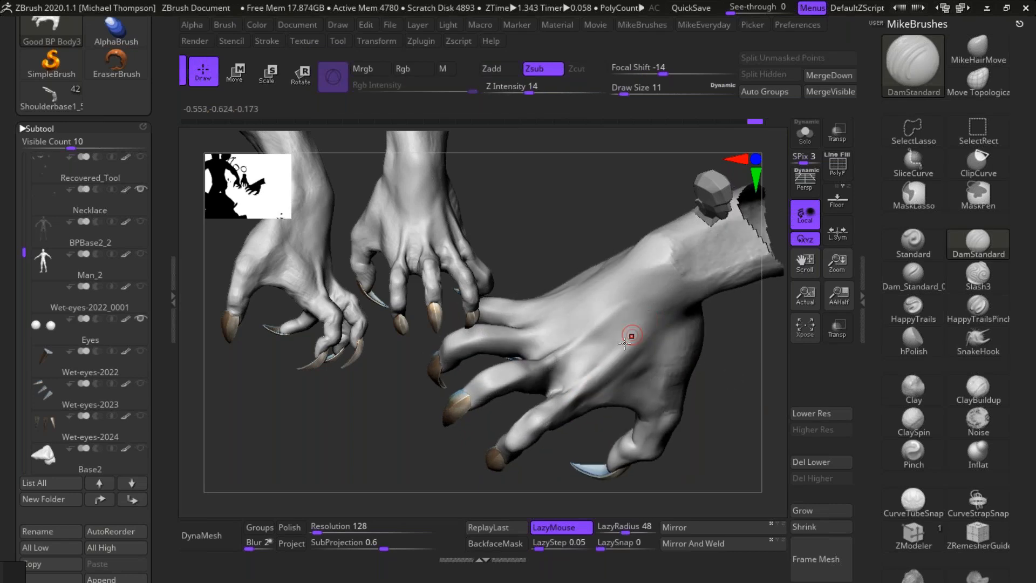
key(shift)
mouse_move(660, 312)
right_down()
mouse_move(748, 363)
mouse_move(739, 395)
right_up()
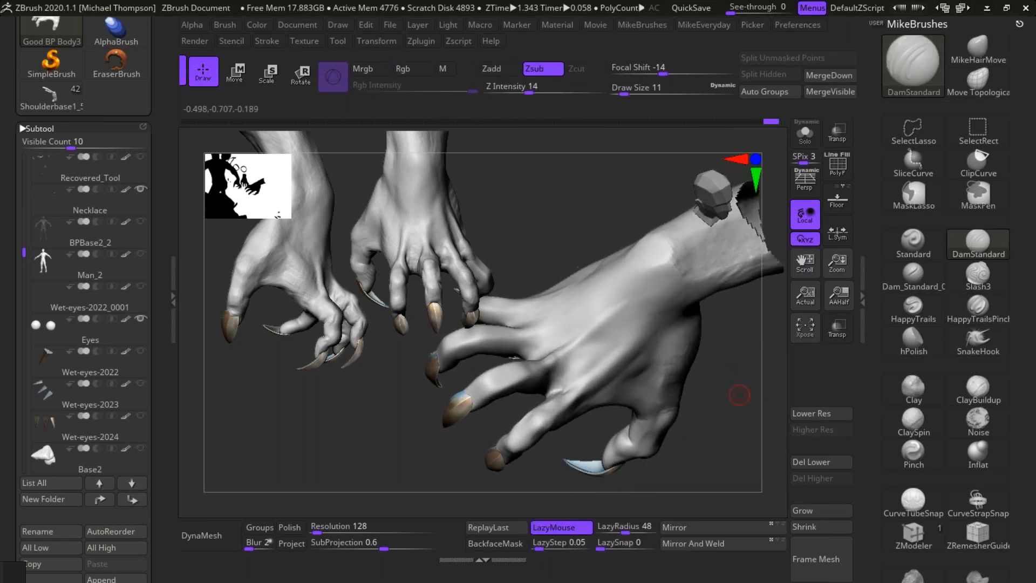
Step: Raise the index finger's tendon across the back of the right hand using the Standard brush with LazyRadius 18 and draw size 13
click(906, 249)
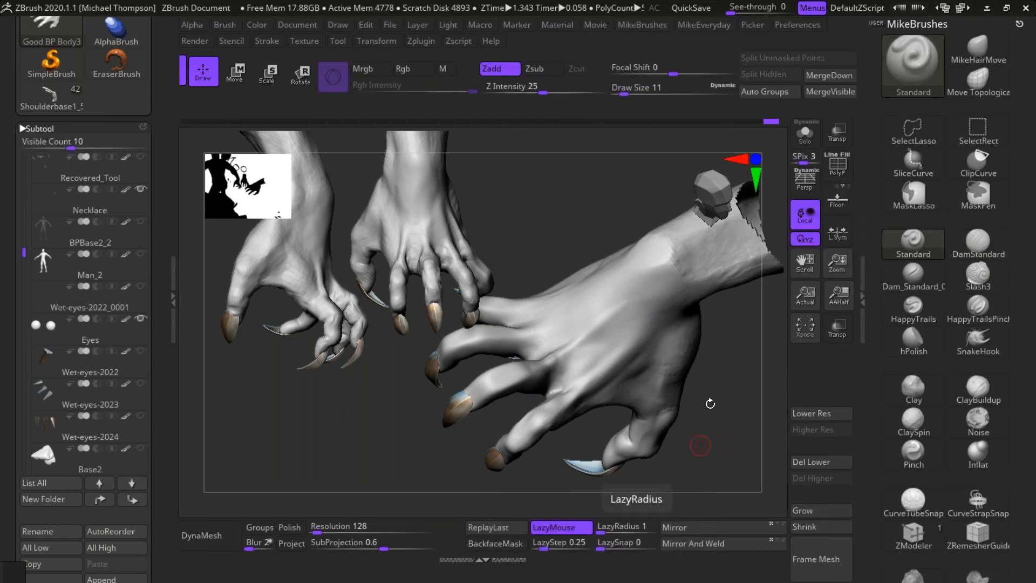
drag(623, 531, 615, 534)
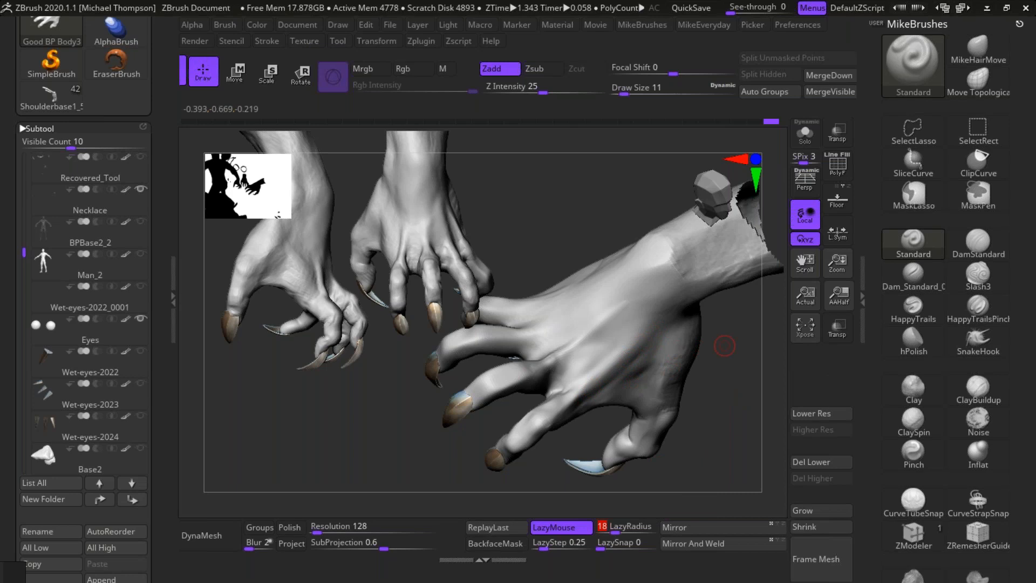
key(s)
drag(724, 348, 726, 347)
drag(579, 393, 668, 303)
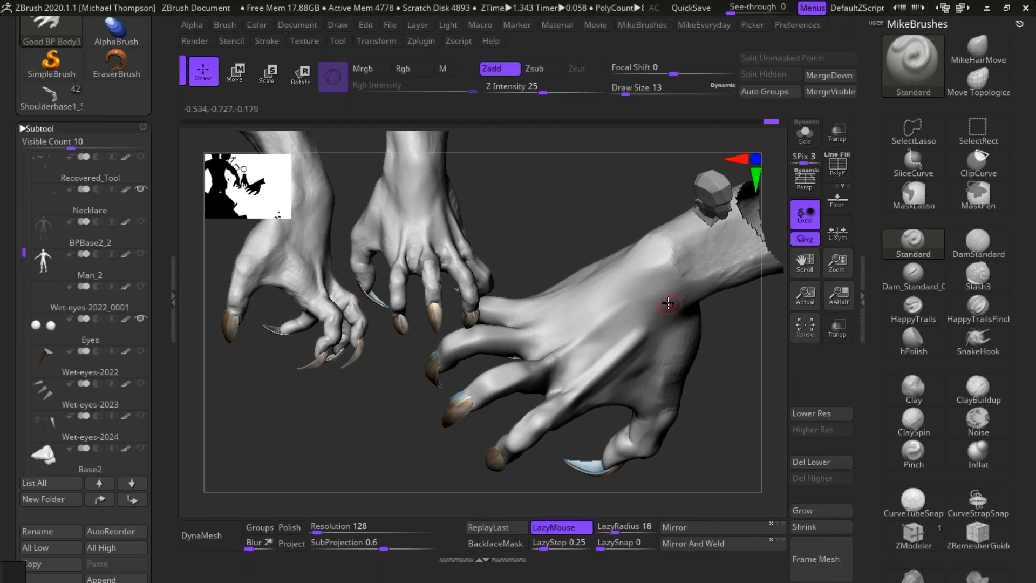
shift+drag(581, 390, 640, 337)
Step: Soften the index finger's raised tendon with Smooth at draw size 10
key(s)
drag(744, 347, 749, 348)
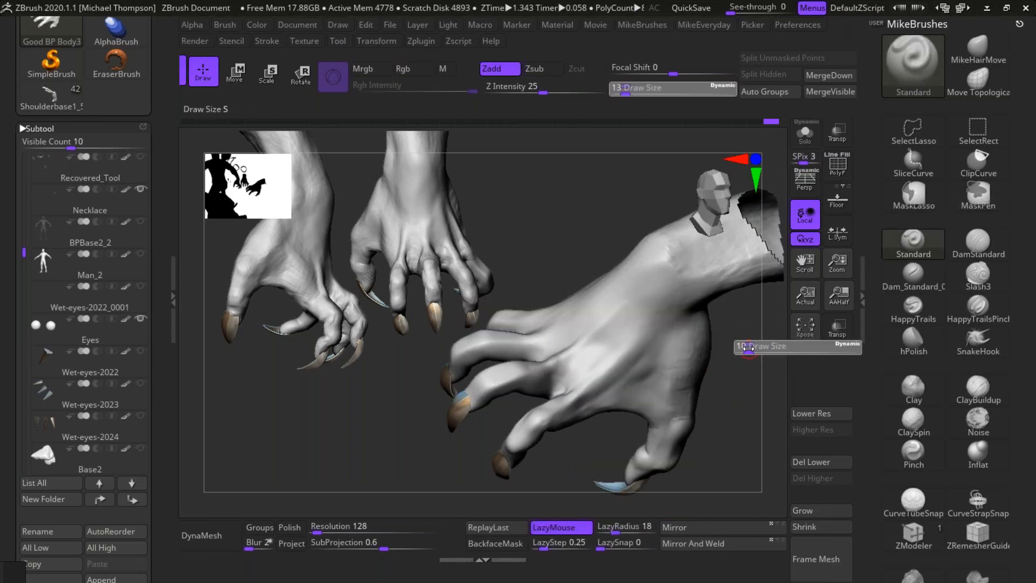
key(shift)
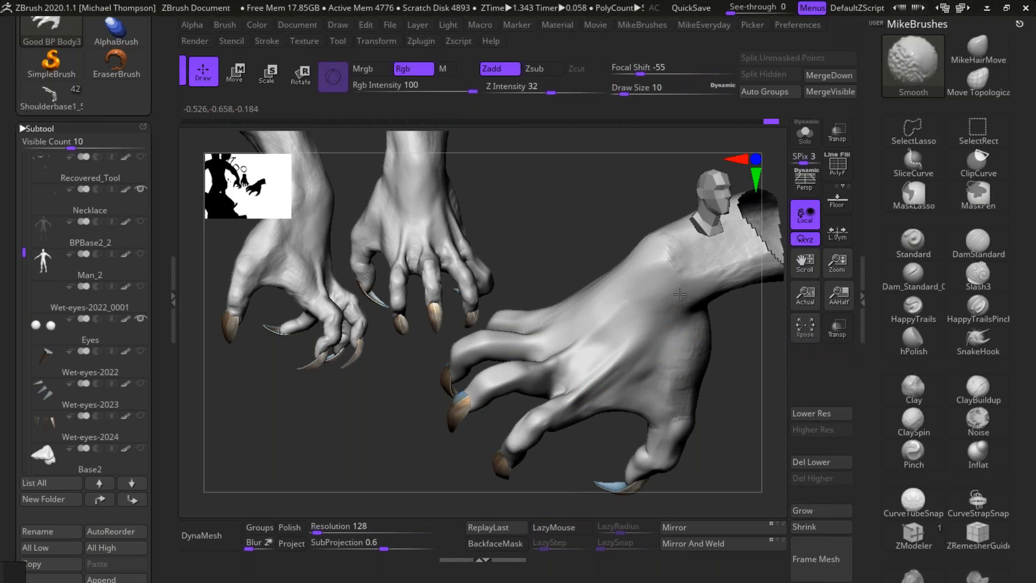
drag(746, 371, 739, 402)
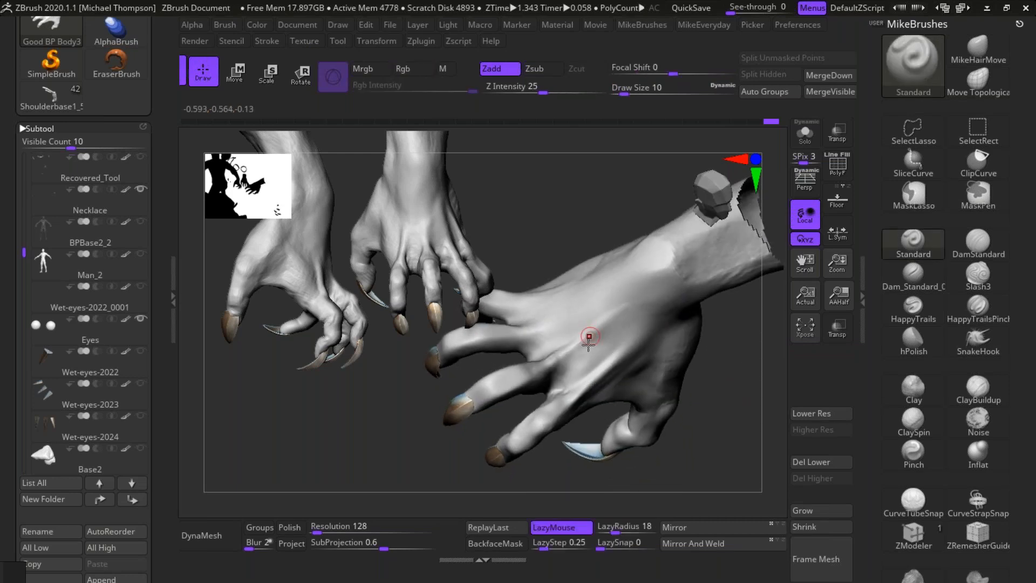
Step: Raise the middle finger's tendon toward the wrist with the Standard brush at draw size 10 and smooth its wrist end
drag(551, 363, 619, 308)
key(ctrl+z)
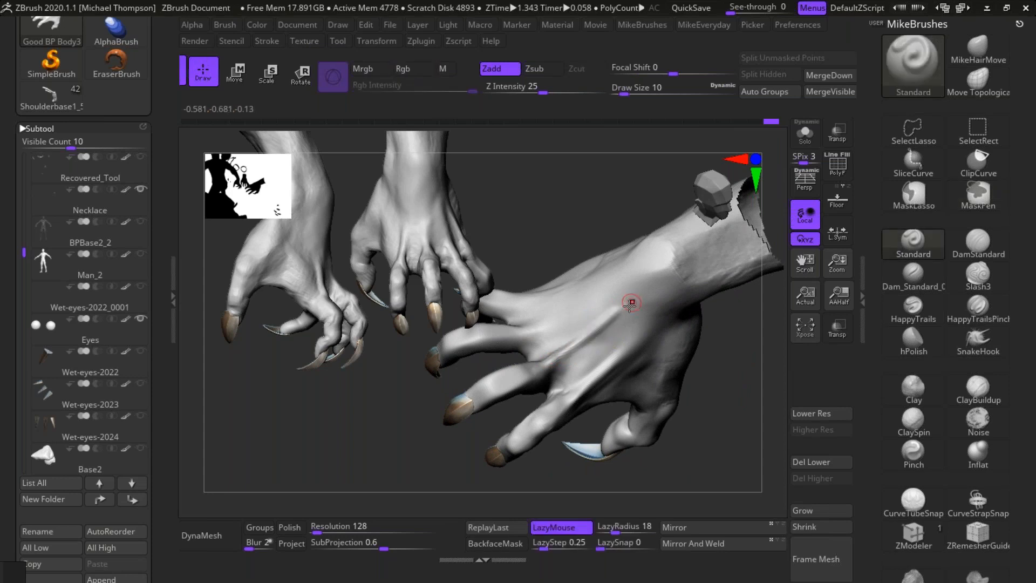
key(shift)
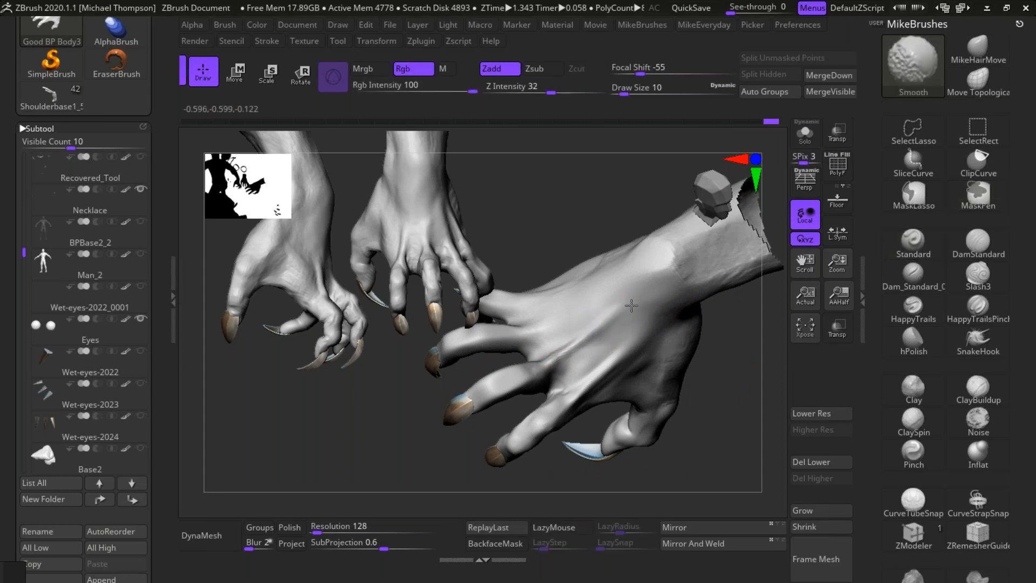
shift+drag(633, 314, 649, 300)
drag(735, 384, 732, 411)
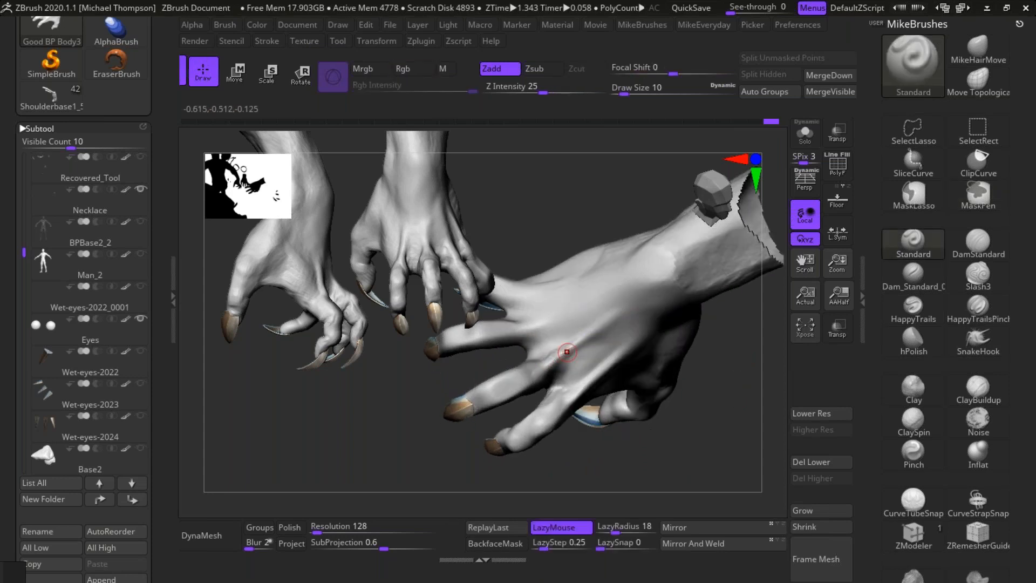
key(shift)
Step: Raise the ring finger's tendon across the back of the right hand toward the wrist
drag(720, 345, 720, 357)
drag(535, 327, 659, 282)
key(ctrl+z)
drag(521, 330, 651, 284)
shift+drag(598, 308, 634, 294)
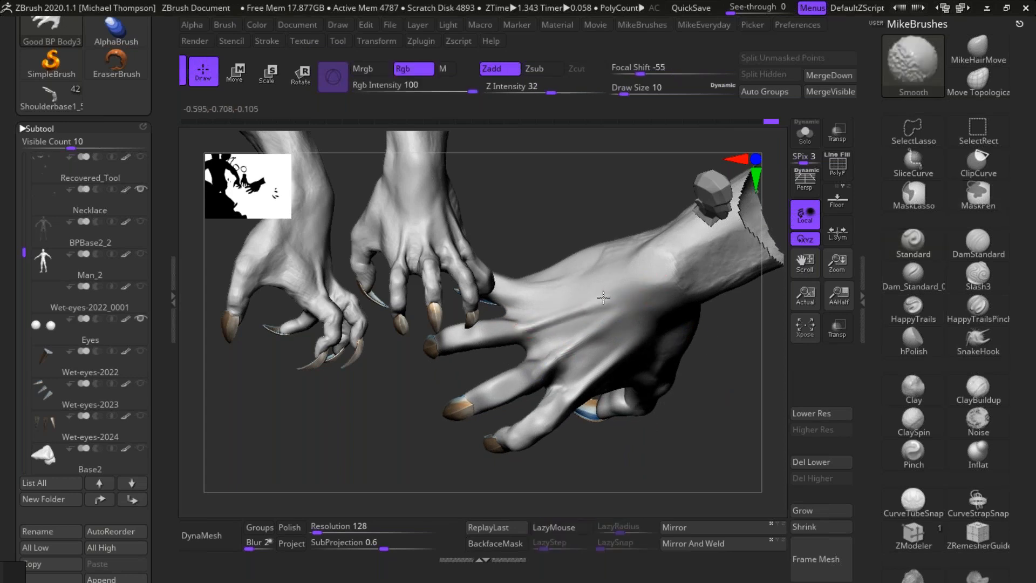
Step: Blend the raised tendons into the back of the right hand with Smooth, working around the ring and little finger side
drag(715, 396, 549, 324)
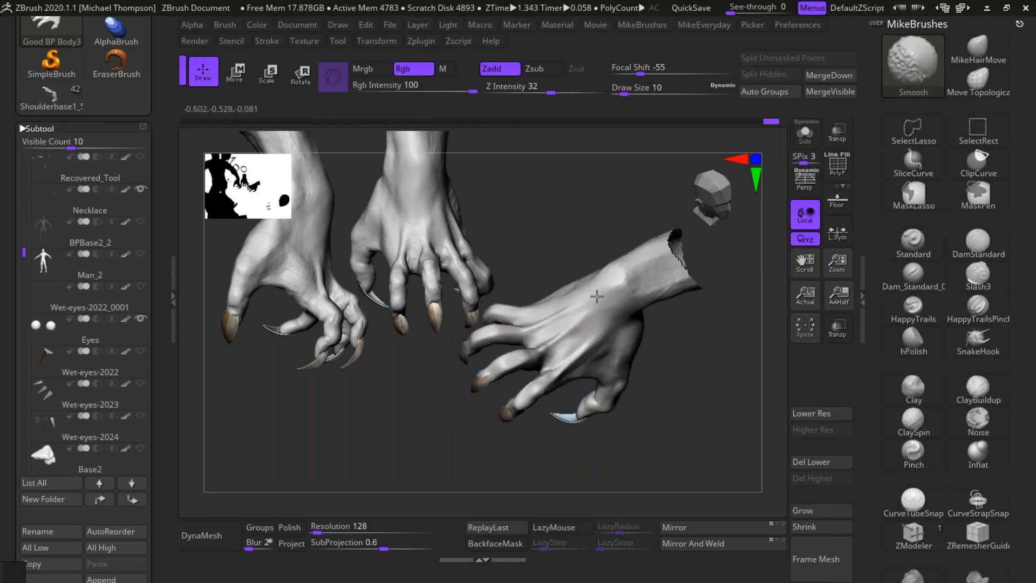
mouse_move(711, 402)
mouse_down()
mouse_move(734, 434)
mouse_move(697, 390)
mouse_move(736, 426)
mouse_move(719, 437)
mouse_move(744, 370)
mouse_up()
drag(739, 300, 588, 341)
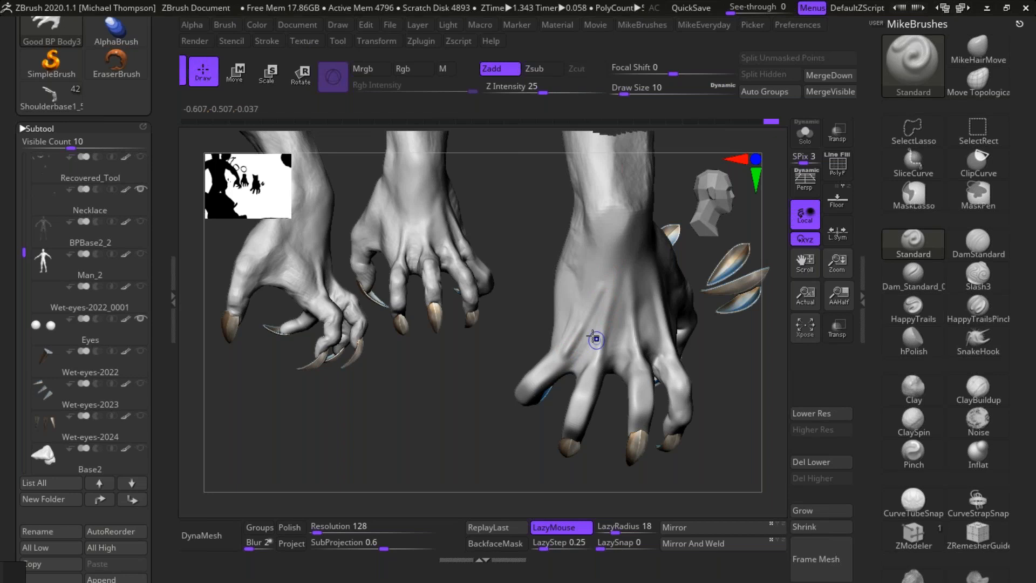
key(shift)
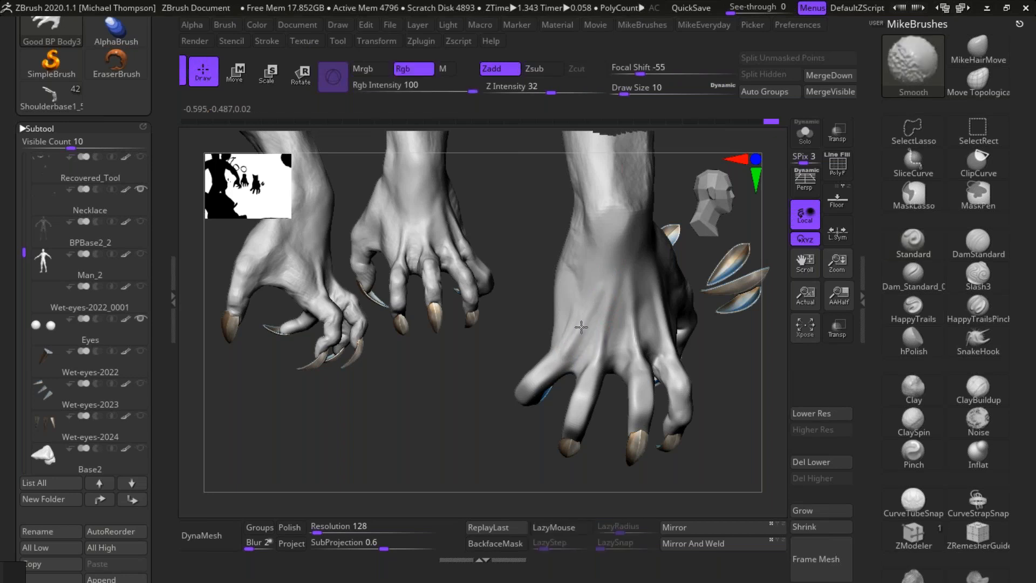
mouse_move(661, 488)
mouse_down()
mouse_move(671, 504)
mouse_move(719, 490)
mouse_move(676, 468)
mouse_move(686, 485)
mouse_move(674, 470)
mouse_move(673, 493)
mouse_move(690, 498)
mouse_up()
key(shift)
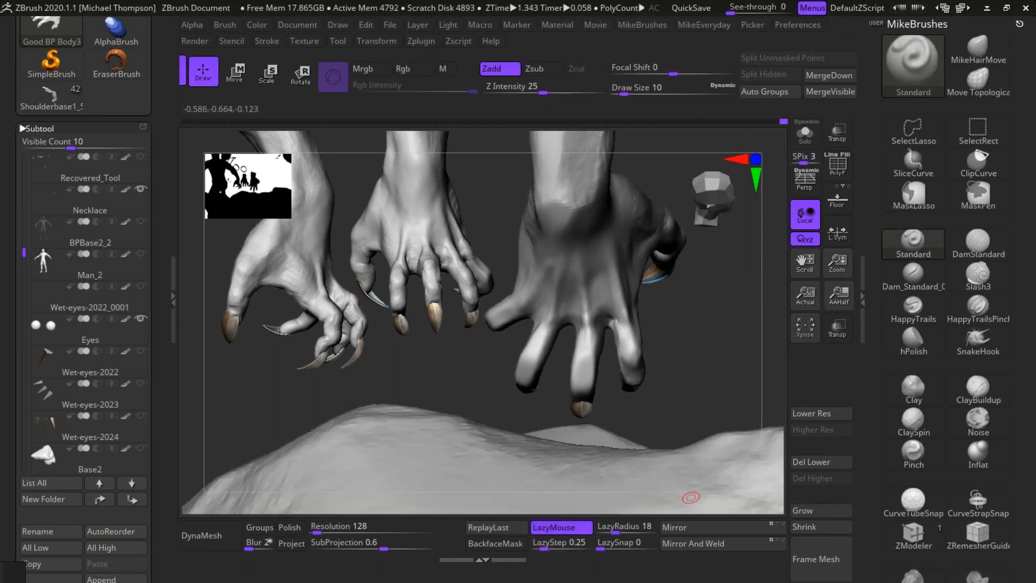
Step: Add volume with ClayBuildup at draw size 10 around the bases of the right middle and index fingers, softening it with Smooth
click(978, 387)
drag(709, 337, 597, 344)
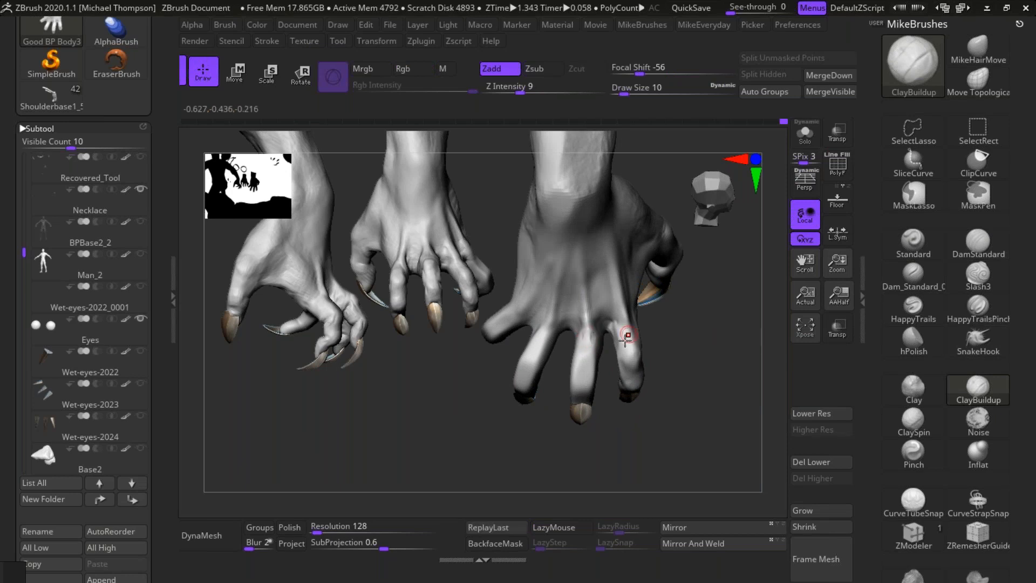
key(shift)
mouse_move(747, 347)
mouse_down()
mouse_move(748, 370)
mouse_move(713, 374)
mouse_move(706, 353)
mouse_up()
Step: Build up the base of the right middle finger with ClayBuildup at draw size 14 and smooth the tendon above its knuckle
key(s)
drag(709, 316, 714, 325)
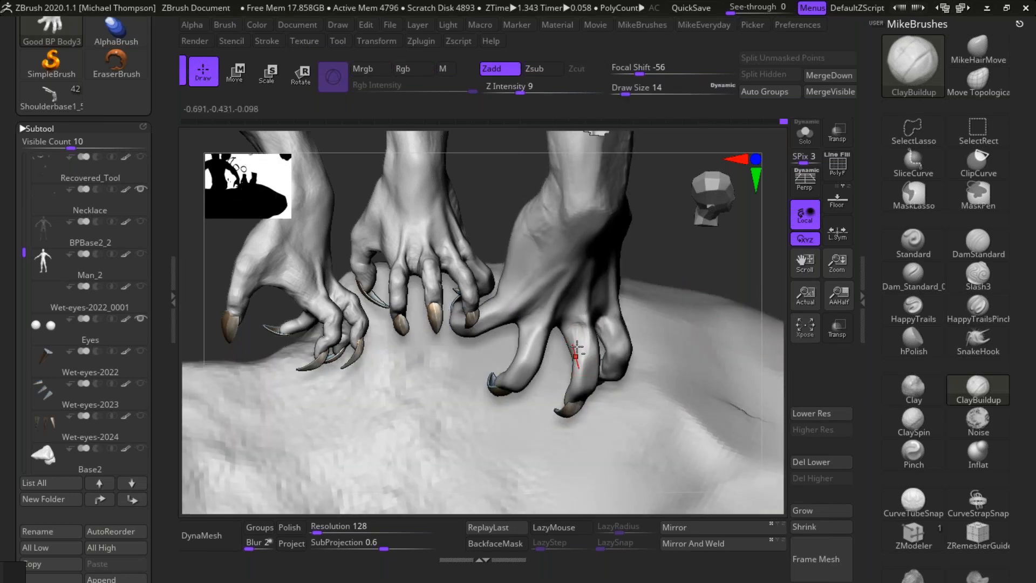
drag(718, 252, 712, 286)
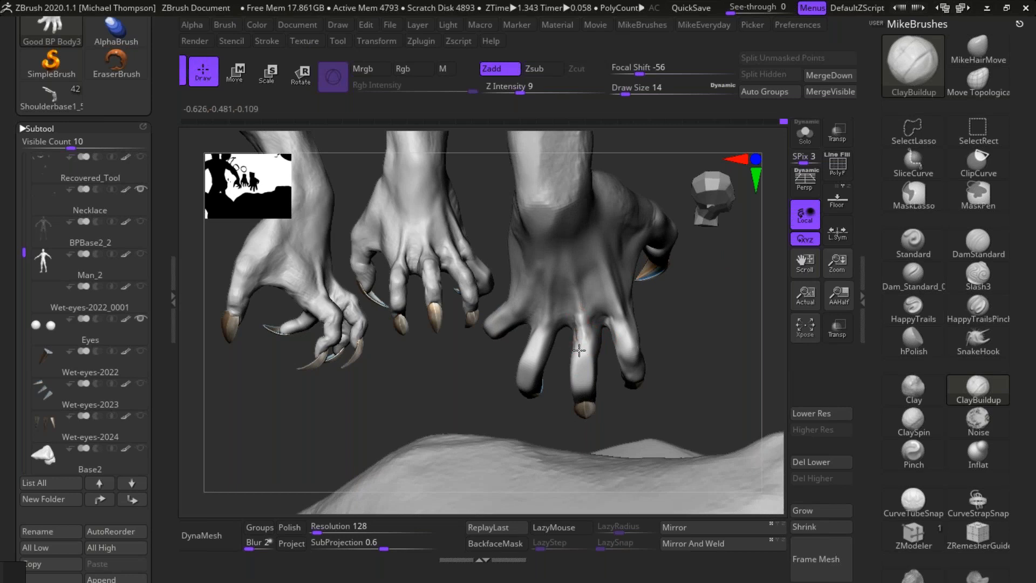
key(shift)
shift+drag(576, 279, 579, 297)
Step: Fill the web between the right middle and index fingers with ClayBuildup and smooth it into the index knuckle
drag(709, 324, 720, 318)
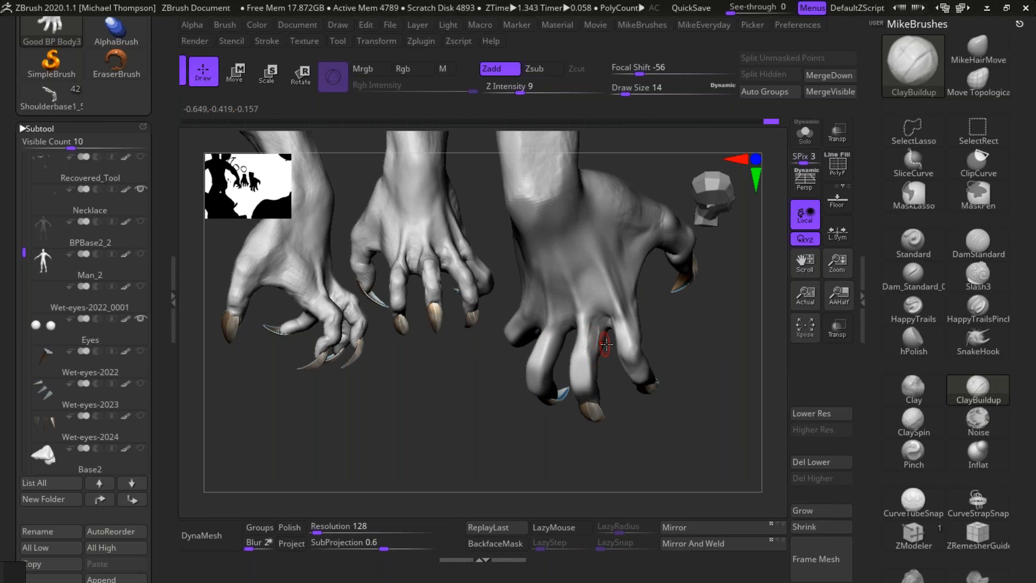
key(shift)
drag(696, 320, 720, 309)
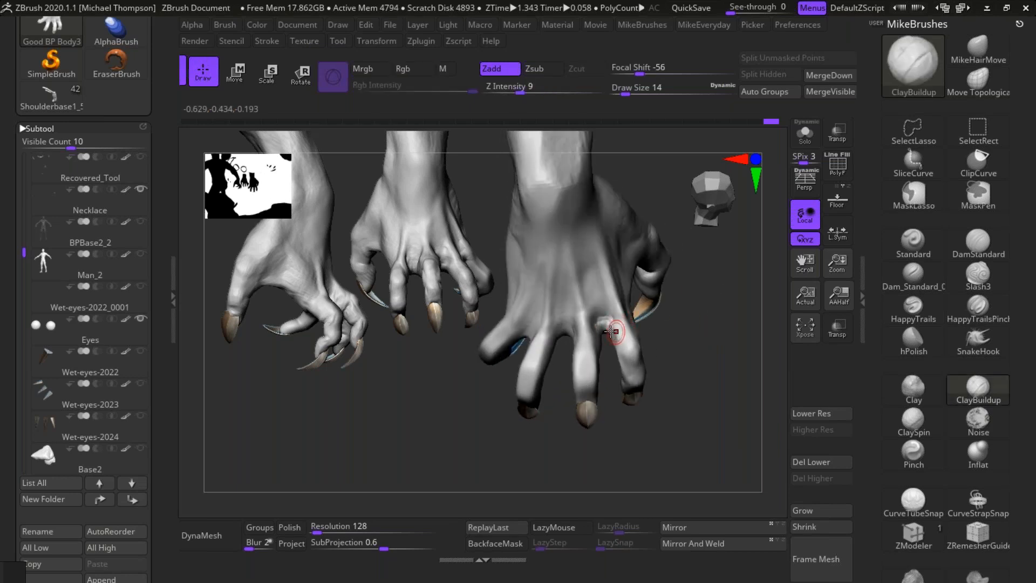
key(shift)
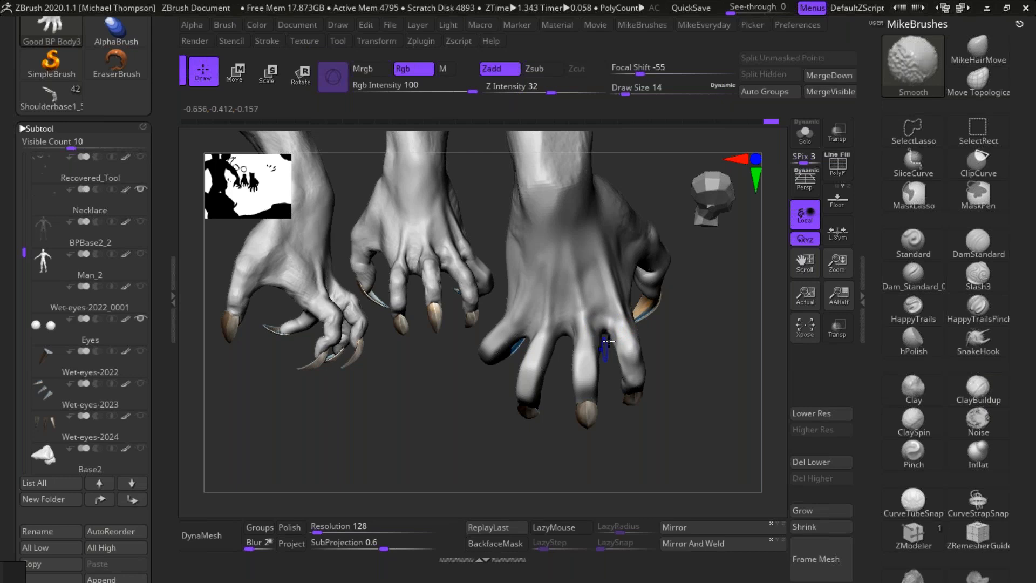
drag(613, 326, 609, 331)
key(shift)
drag(691, 318, 716, 314)
key(shift)
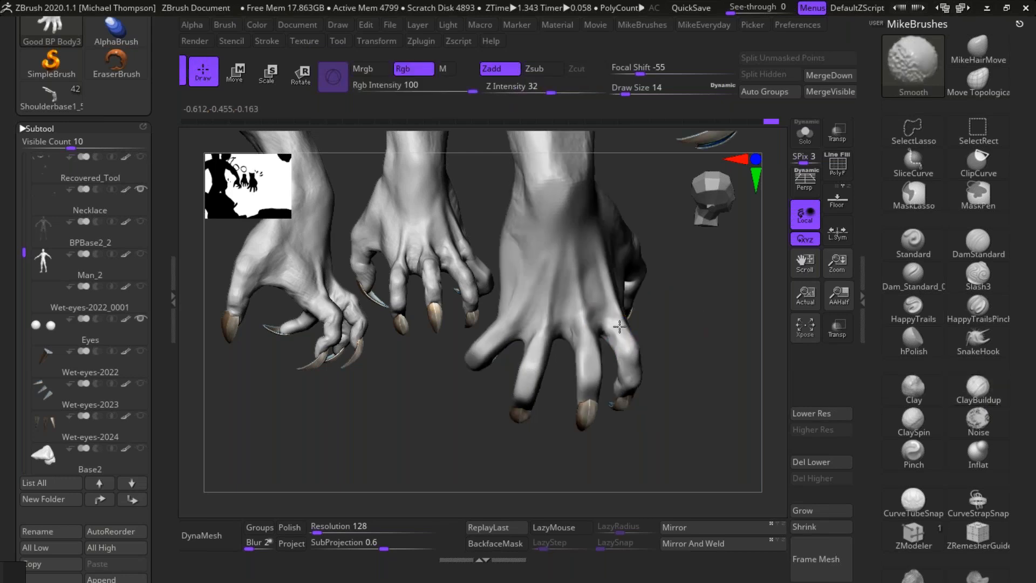
Step: Build up the middle knuckle and the web toward the ring finger with ClayBuildup, blending both with Smooth
mouse_move(705, 432)
mouse_down()
mouse_move(719, 372)
mouse_move(727, 390)
mouse_move(728, 380)
mouse_move(651, 375)
mouse_up()
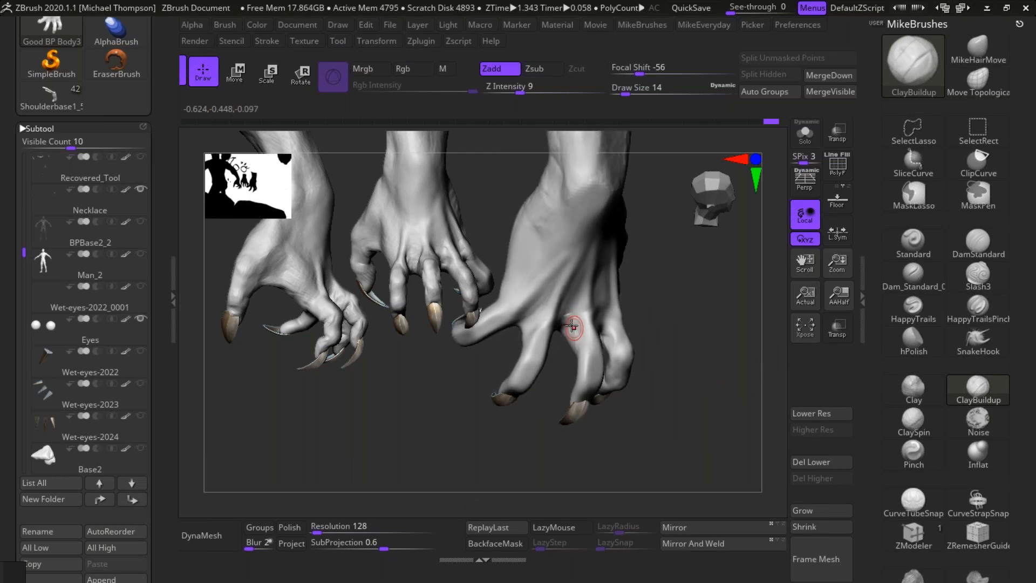
key(shift)
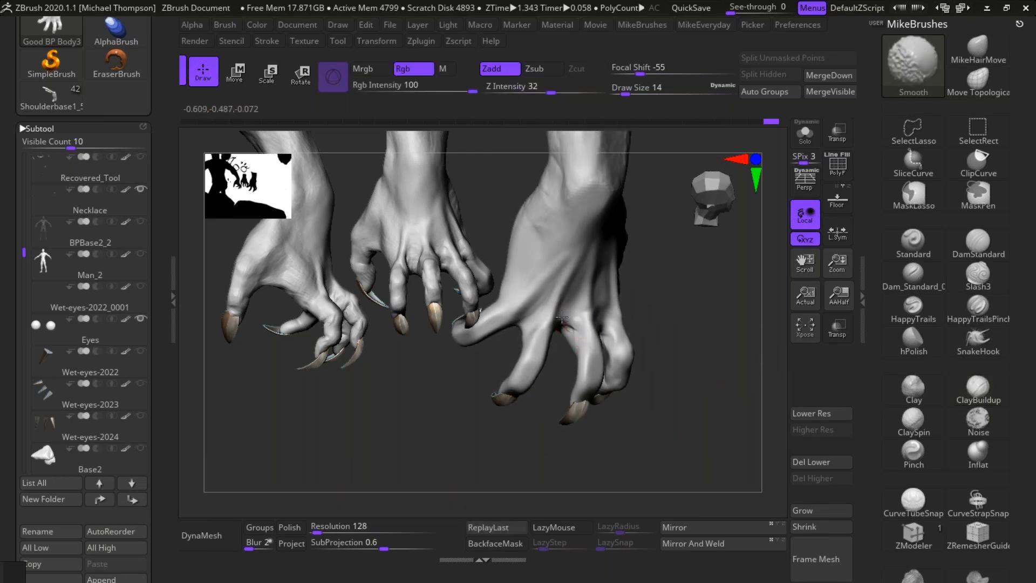
mouse_move(705, 335)
mouse_down()
mouse_move(707, 355)
mouse_move(580, 321)
mouse_up()
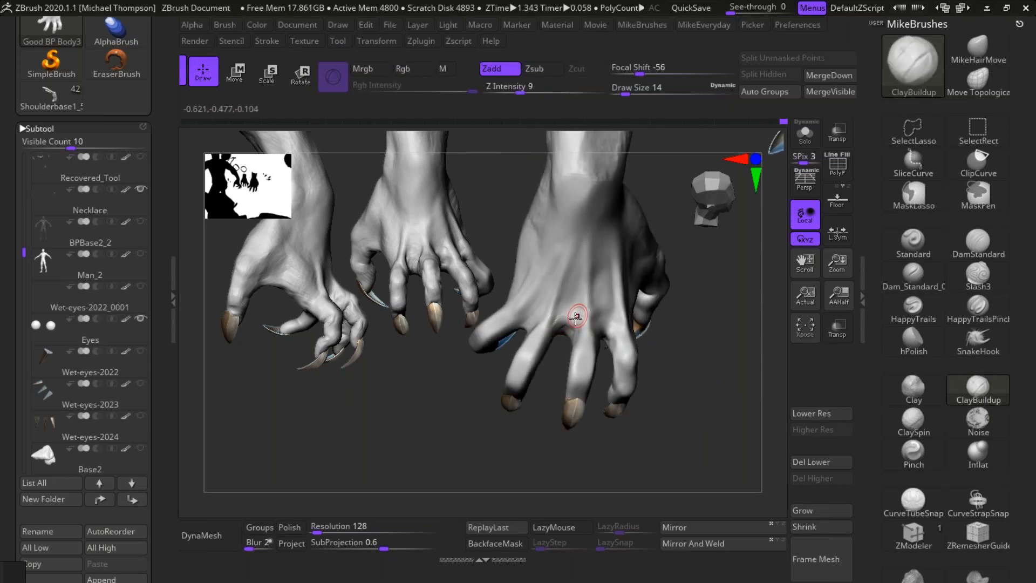
key(shift)
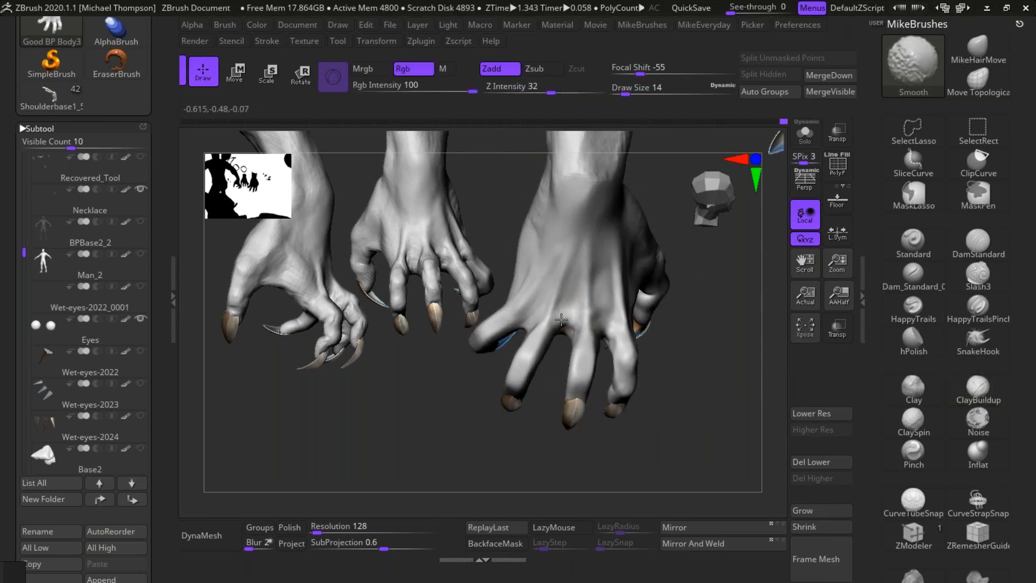
drag(705, 370, 709, 355)
Step: Add clay along the top of the right middle finger's first segment and smooth it toward the middle joint
mouse_move(671, 461)
mouse_down()
mouse_move(694, 336)
mouse_move(704, 358)
mouse_up()
drag(583, 324, 590, 346)
drag(676, 341, 688, 319)
mouse_move(586, 348)
mouse_down()
mouse_move(588, 375)
mouse_move(591, 354)
mouse_up()
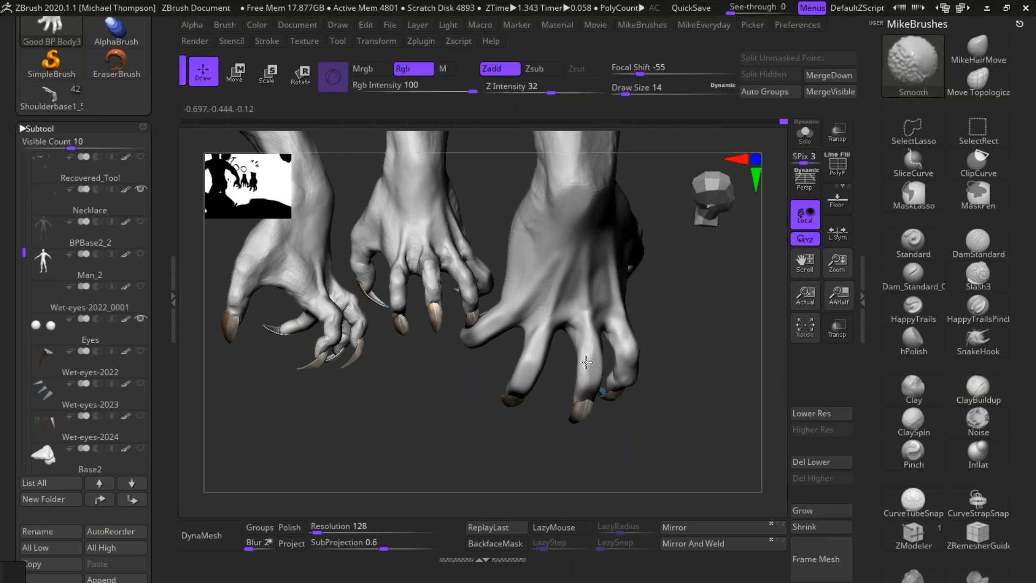
Step: Bulk up the sides of the right middle finger's middle joint with ClayBuildup and soften them with Smooth
drag(724, 351, 615, 382)
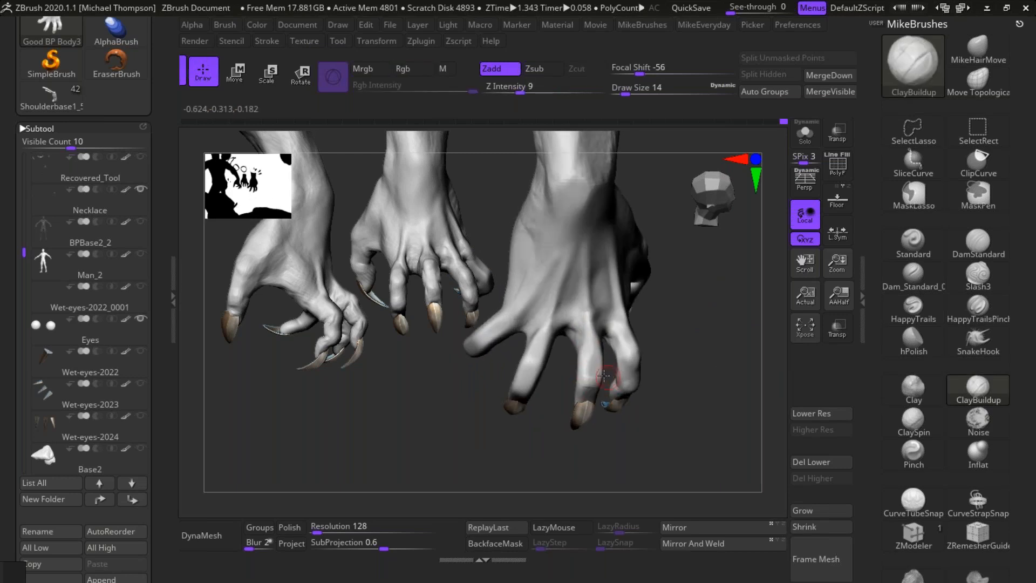
drag(716, 327, 582, 383)
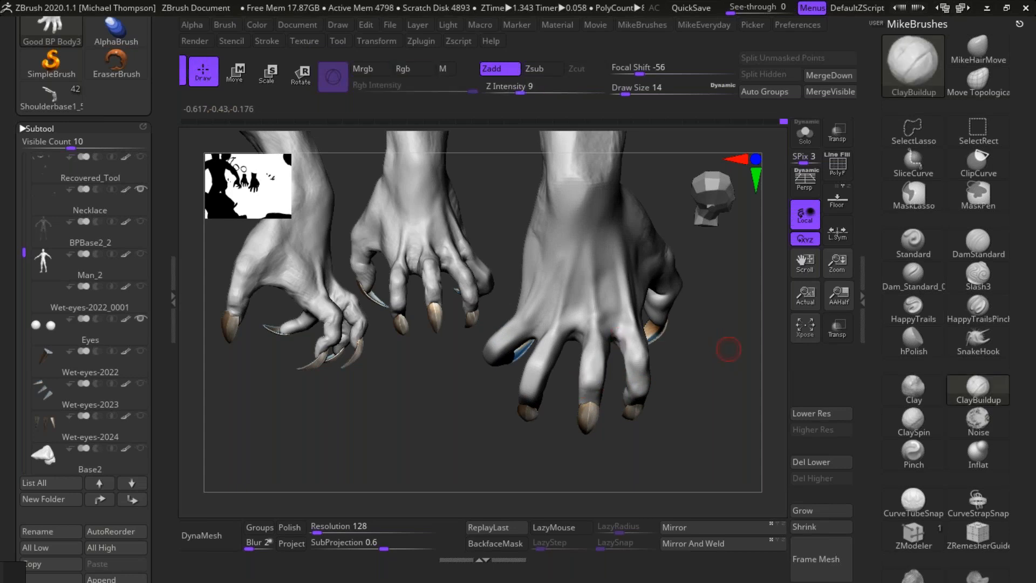
drag(729, 351, 613, 381)
drag(735, 346, 610, 374)
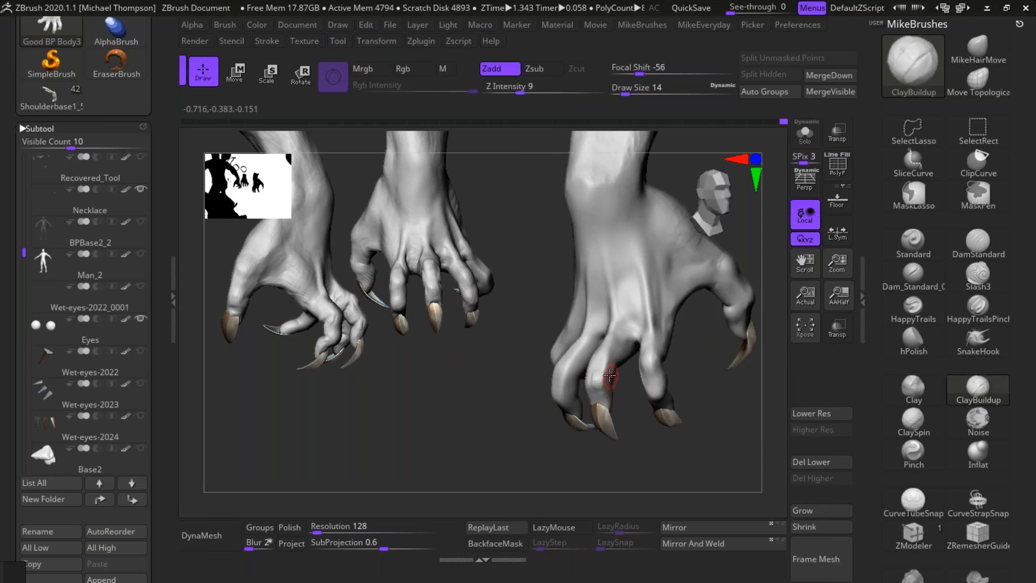
key(shift)
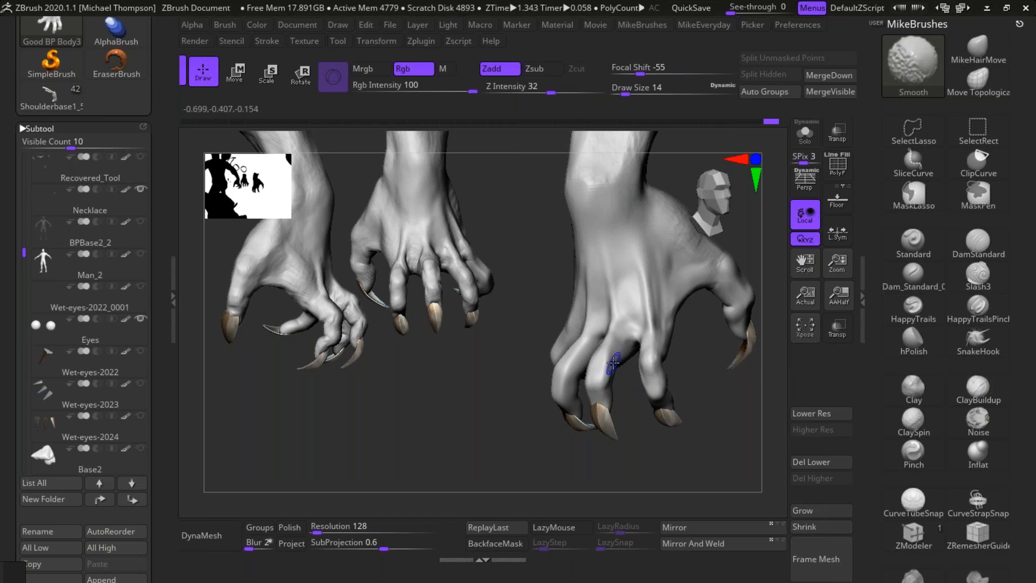
Step: Refine the right middle finger's shape below its middle joint with ClayBuildup and Smooth
drag(735, 398, 623, 385)
drag(752, 380, 604, 388)
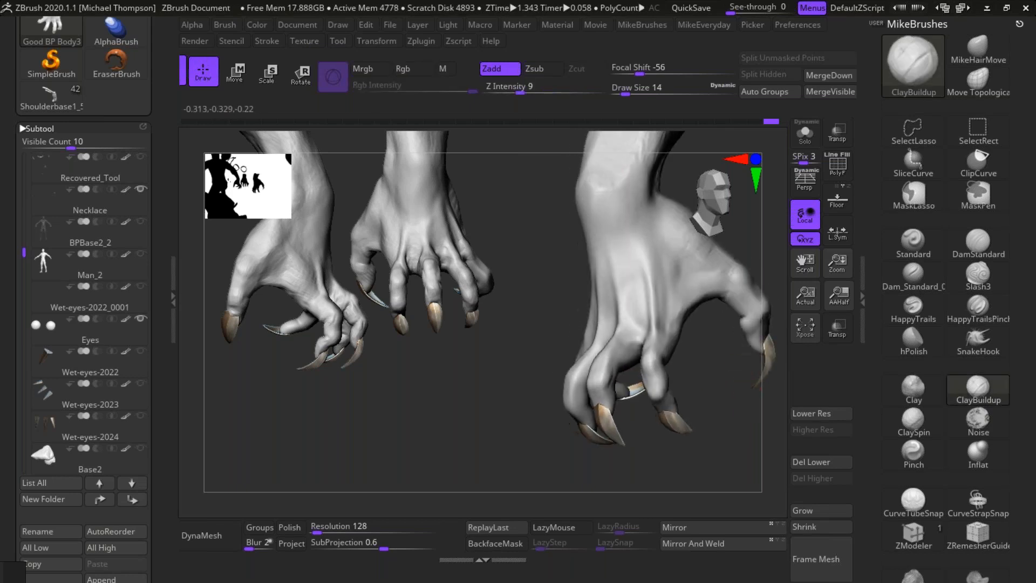
key(shift)
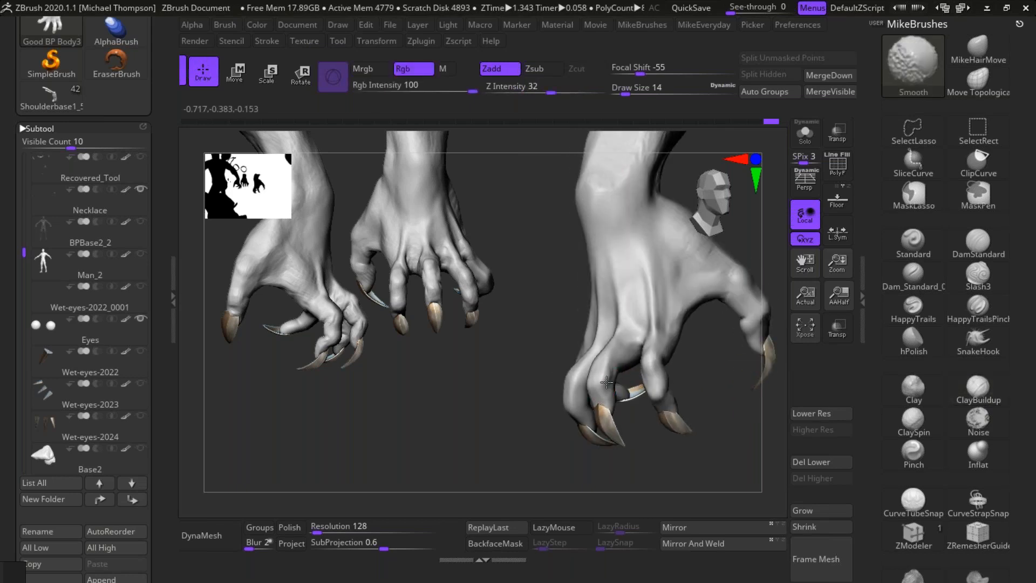
drag(646, 359, 615, 389)
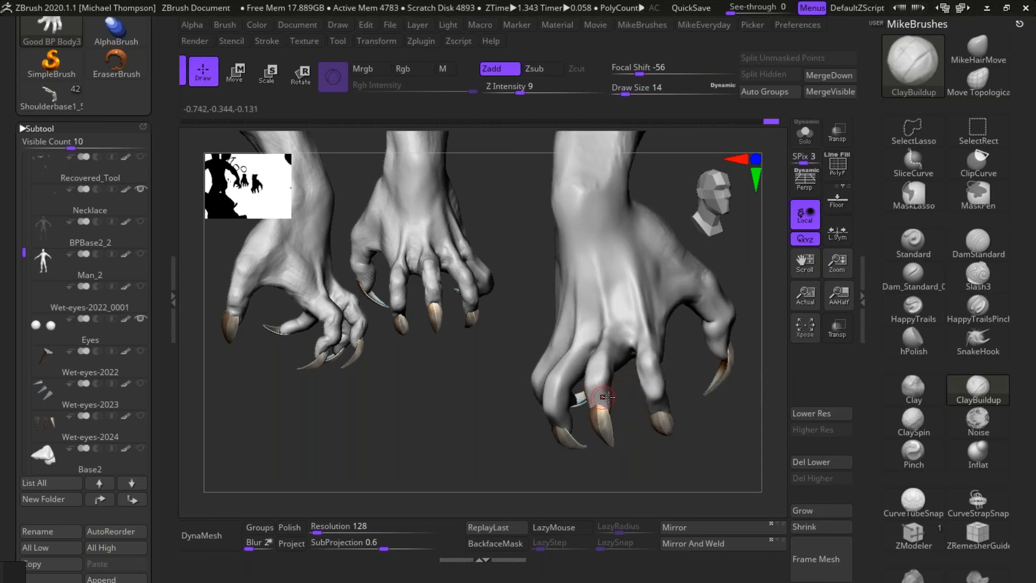
Step: Build up the right middle finger's last joint just above the claw with ClayBuildup strokes, softening them with Smooth
drag(620, 480, 609, 392)
drag(589, 385, 610, 386)
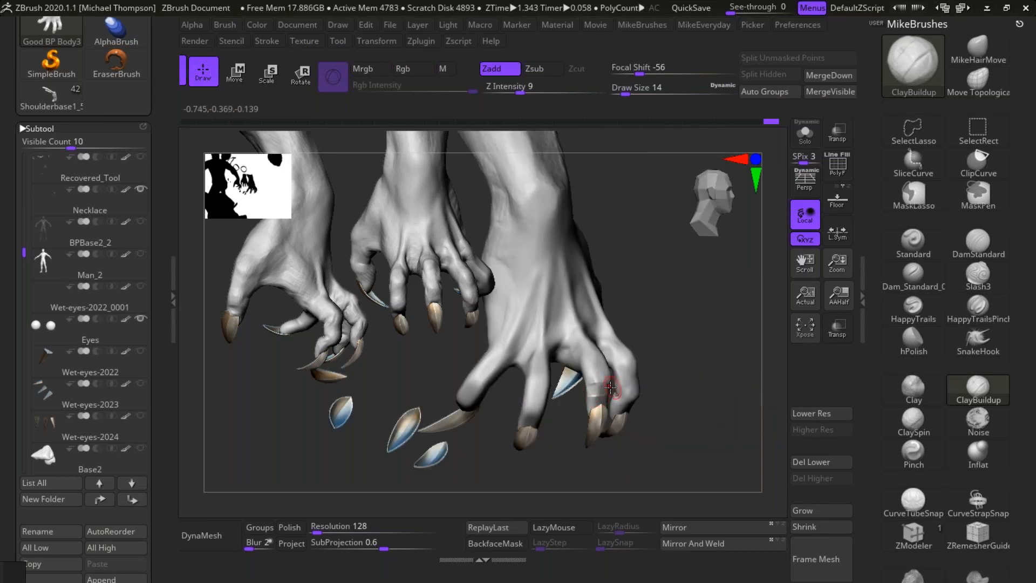
drag(714, 400, 674, 396)
drag(598, 381, 596, 373)
key(shift)
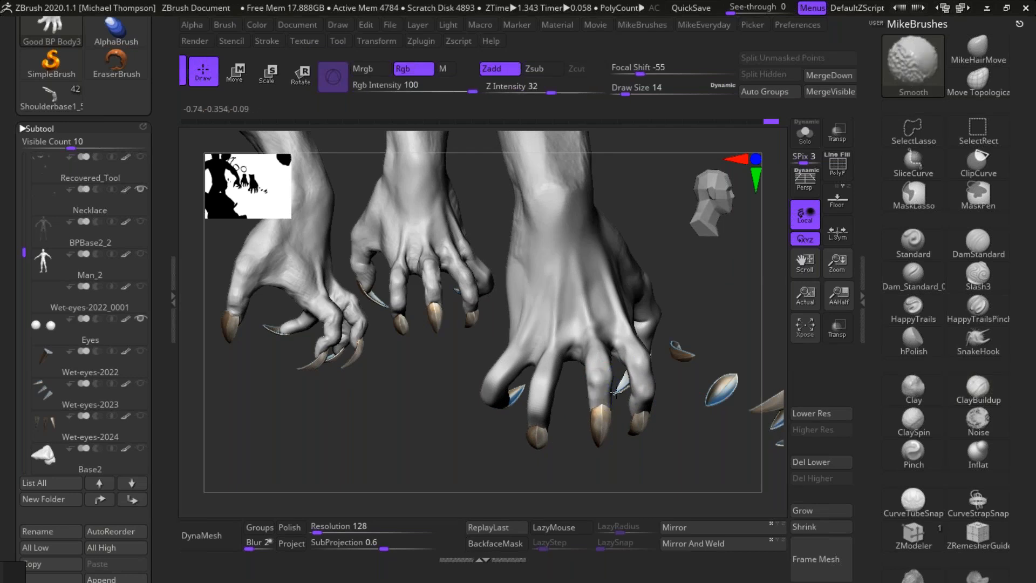
Step: Refine the side of the right ring finger and its base beside the middle finger with ClayBuildup and Smooth
mouse_move(710, 435)
mouse_down()
mouse_move(699, 450)
mouse_move(719, 440)
mouse_move(694, 447)
mouse_move(565, 389)
mouse_up()
drag(523, 461, 563, 386)
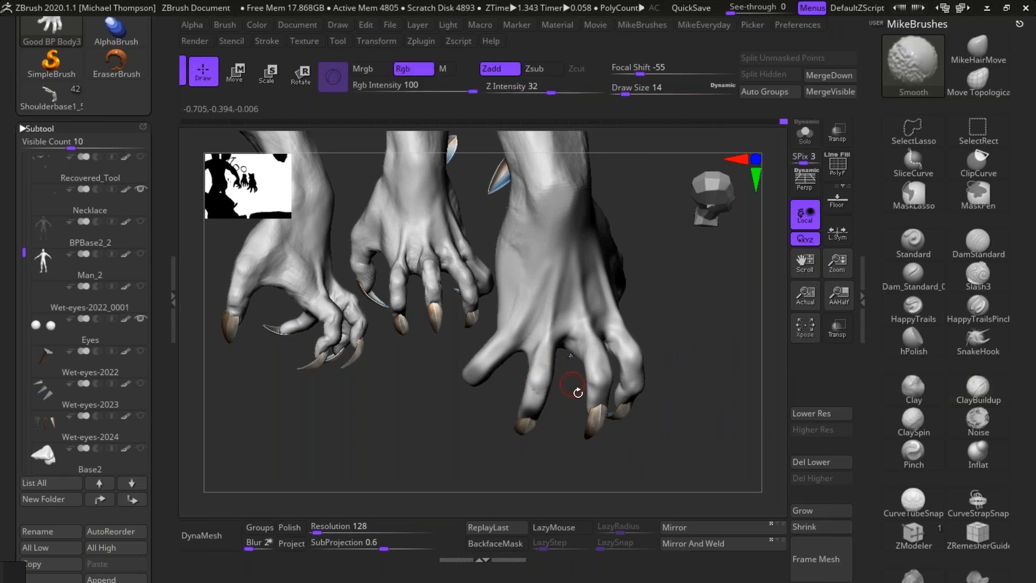
drag(555, 455, 559, 372)
mouse_move(516, 436)
mouse_down()
mouse_move(559, 373)
mouse_move(555, 325)
mouse_up()
mouse_move(555, 466)
mouse_down()
mouse_move(573, 446)
mouse_move(561, 416)
mouse_up()
mouse_move(548, 336)
alt+mouse_down()
mouse_move(542, 360)
mouse_move(558, 329)
alt+mouse_up()
mouse_move(598, 456)
mouse_down()
mouse_move(563, 448)
mouse_move(555, 352)
mouse_up()
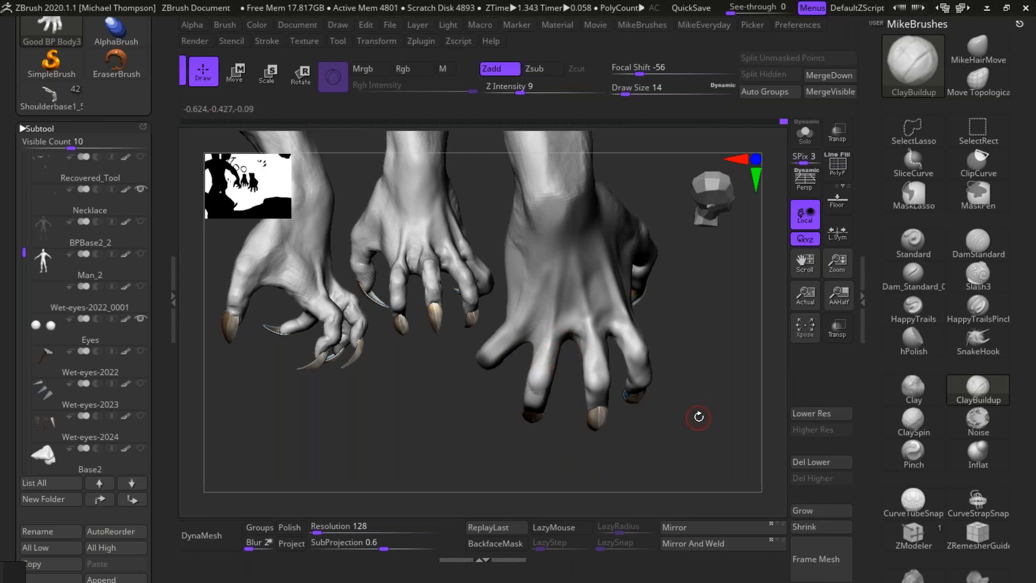
Step: Unhide the rest of the body around the isolated right hand and bring the upper body into view
drag(693, 363, 707, 352)
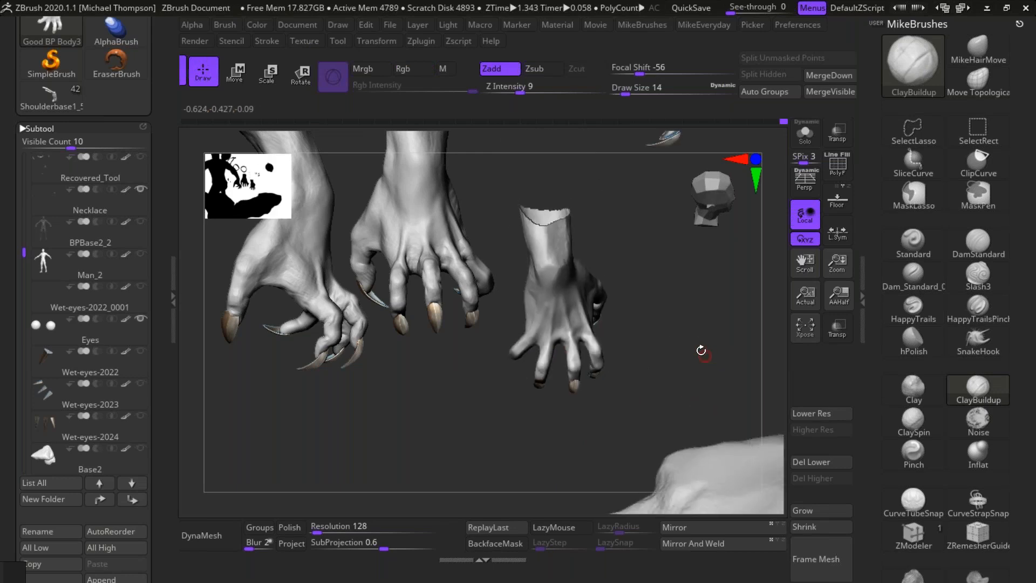
ctrl+shift+click(726, 337)
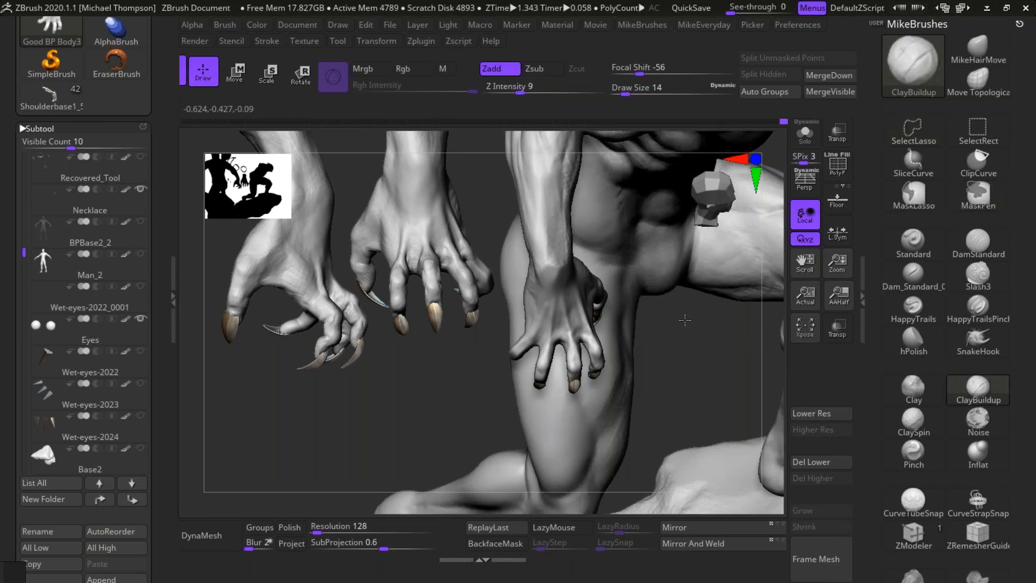
drag(754, 291, 694, 315)
drag(678, 425, 689, 403)
mouse_move(628, 452)
mouse_down()
mouse_move(592, 446)
mouse_move(571, 458)
mouse_up()
drag(715, 427, 747, 427)
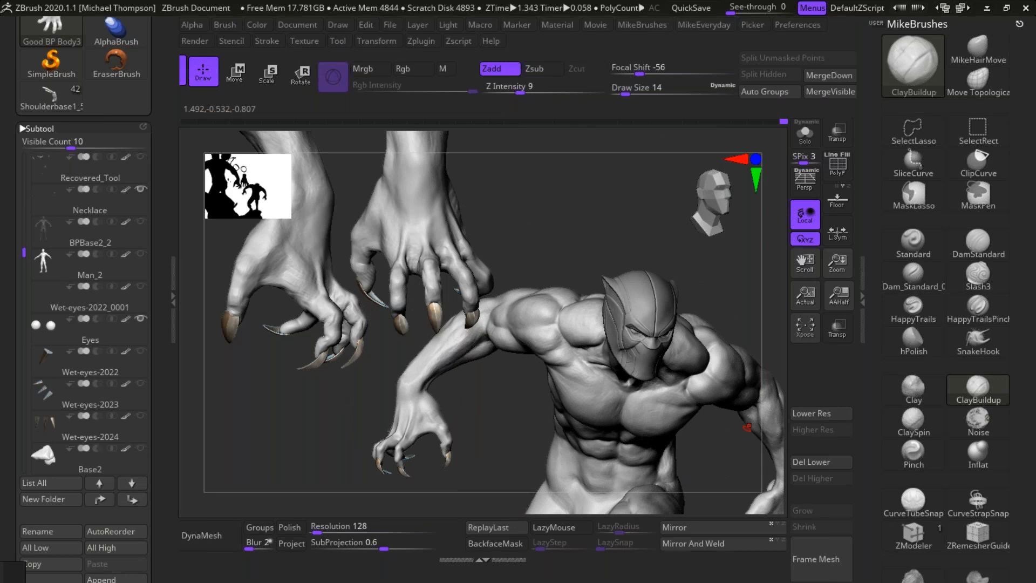
Step: Turn on the dark polypaint of the Good BP Body3 subtool and show the Suit accents subtool
click(976, 47)
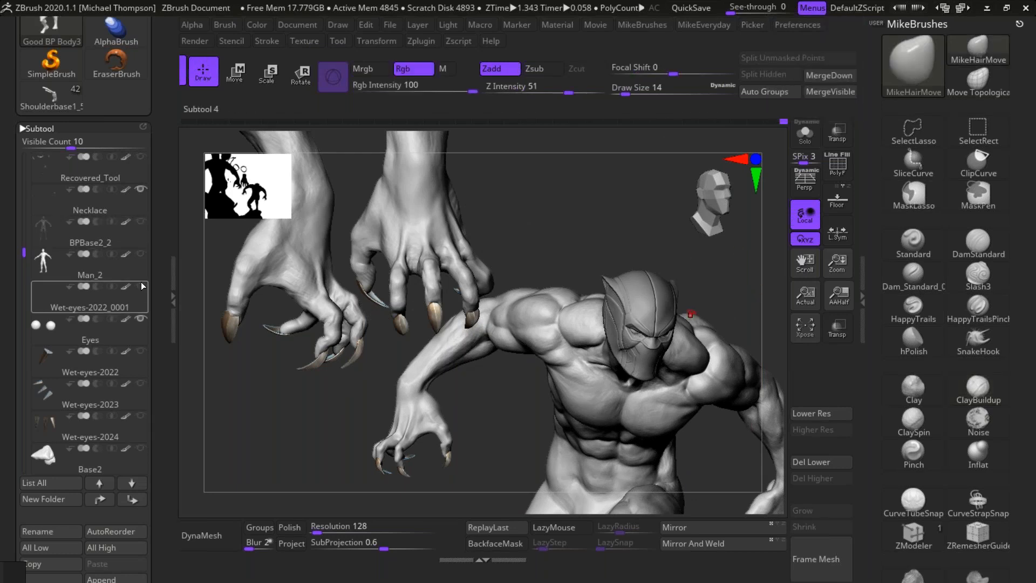
scroll(130, 205, up, 4)
click(130, 197)
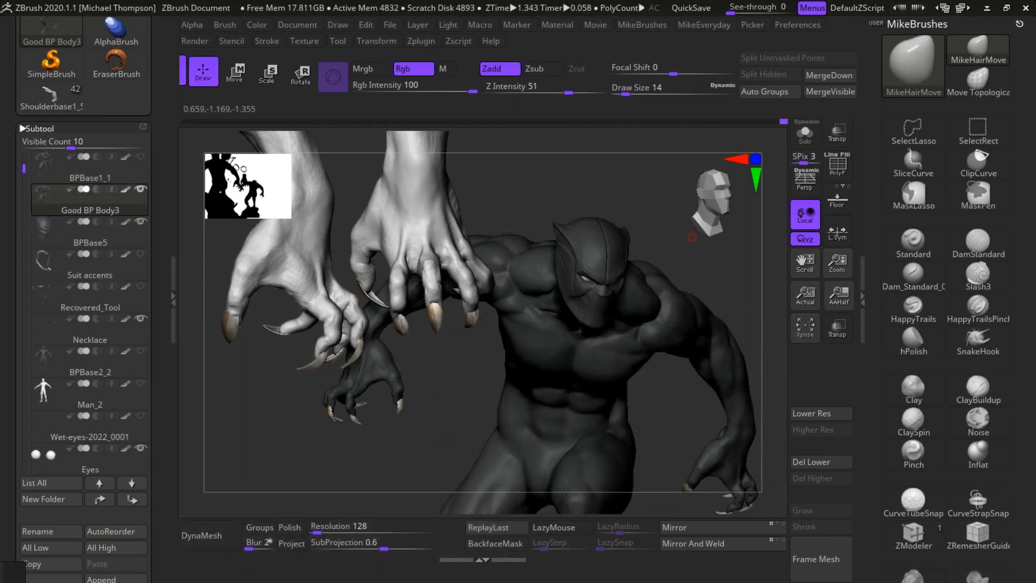
click(141, 254)
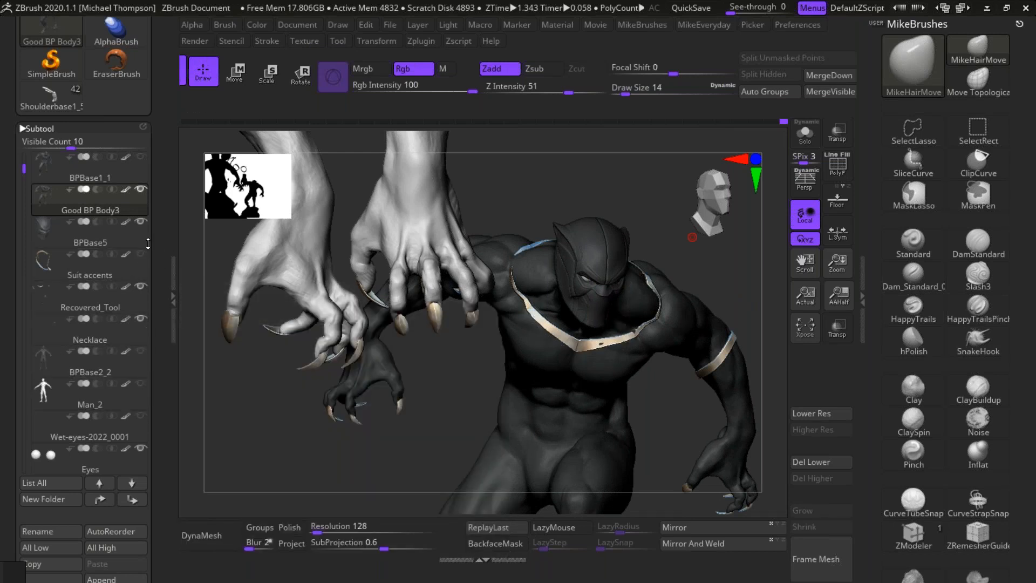
Step: Show the necklace spikes in the Wet-eyes-2023 and Wet-eyes-2024 subtools
click(25, 234)
drag(25, 235, 24, 262)
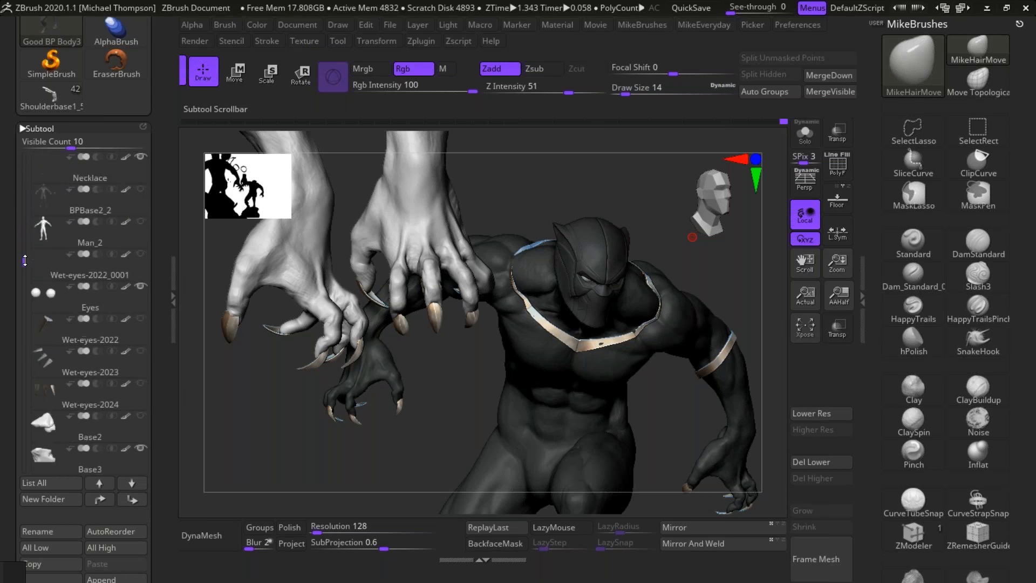
click(140, 351)
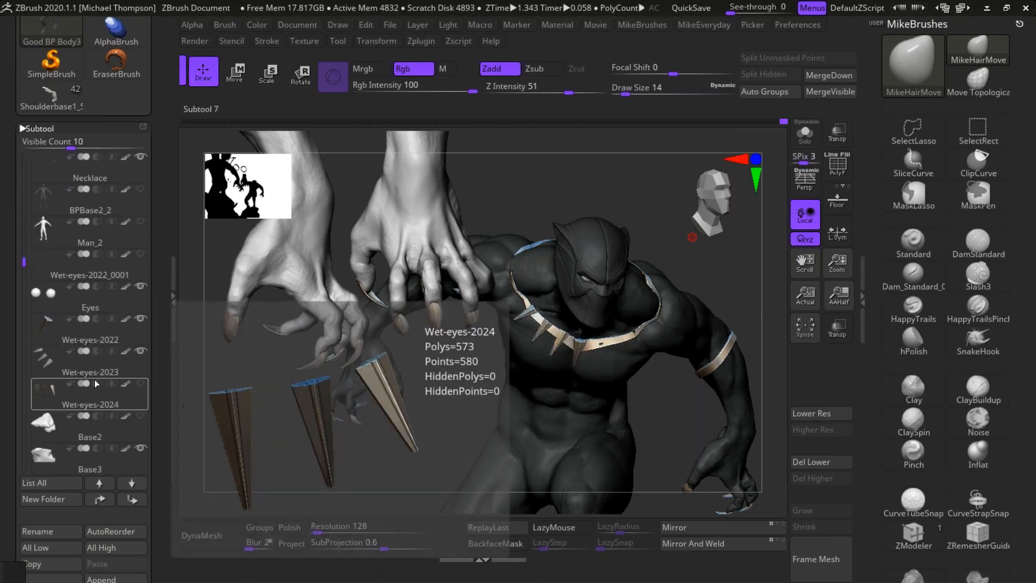
click(141, 383)
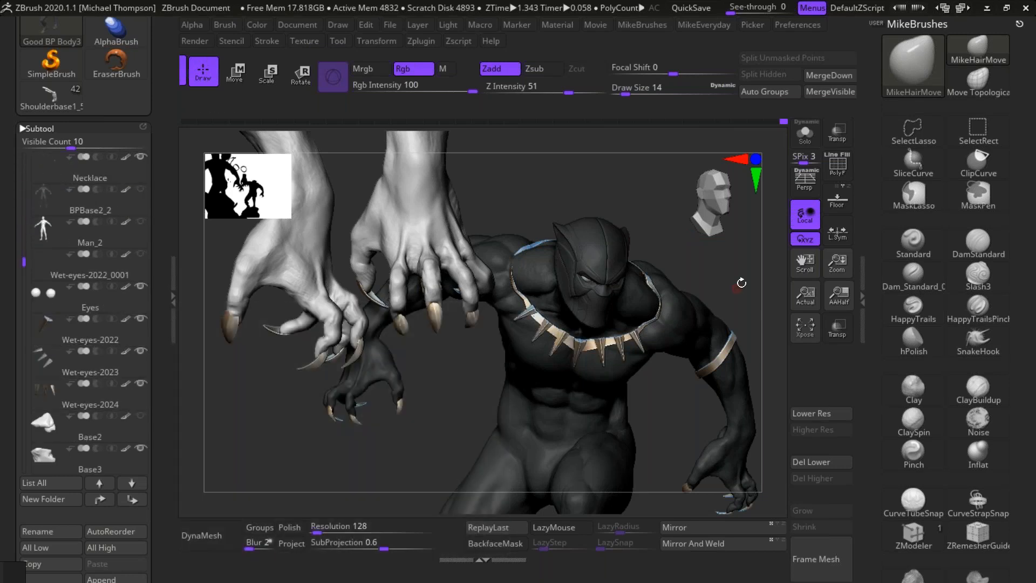
Step: Clear the left-hand reference snapshots from the canvas
drag(729, 250, 762, 298)
mouse_move(739, 444)
mouse_down()
mouse_move(743, 469)
mouse_move(750, 447)
mouse_move(701, 459)
mouse_move(664, 488)
mouse_move(706, 467)
mouse_move(722, 477)
mouse_move(655, 491)
mouse_move(678, 492)
mouse_move(681, 471)
mouse_up()
key(ctrl)
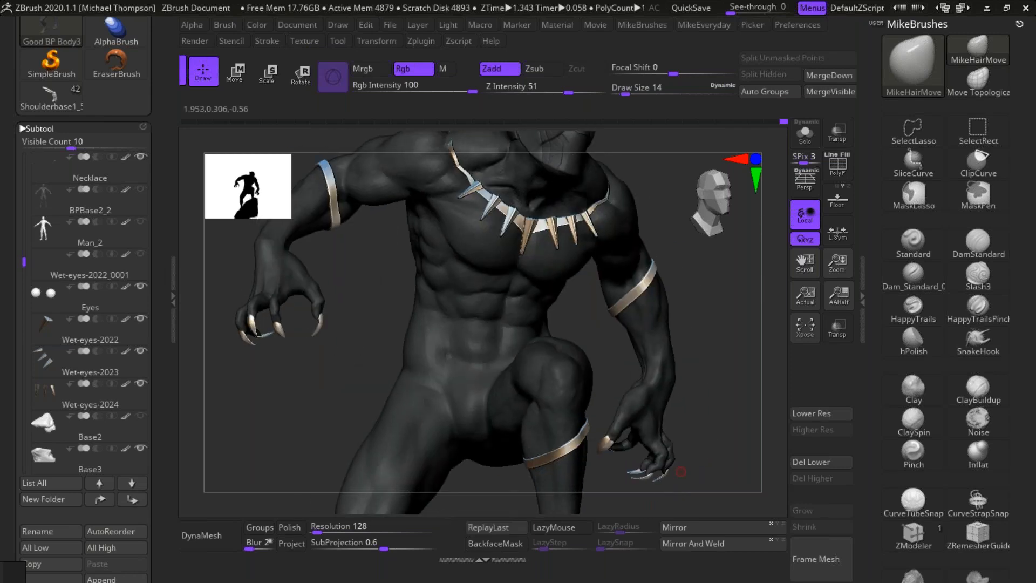
Step: Carve the crease between the right deltoid and the upper arm muscles with DamStandard at draw size 32
alt+drag(718, 379, 806, 421)
drag(468, 343, 381, 307)
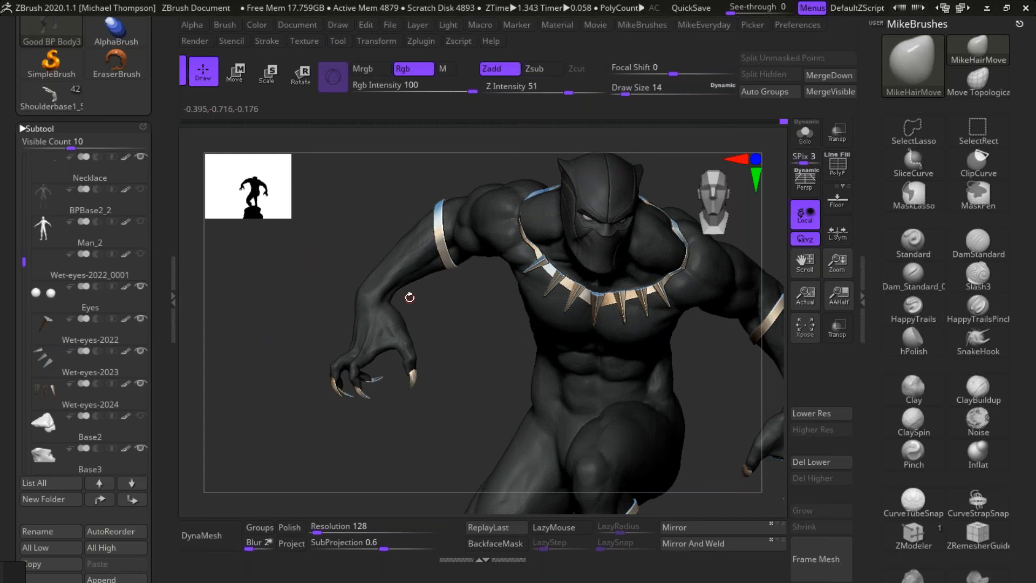
drag(497, 377, 602, 373)
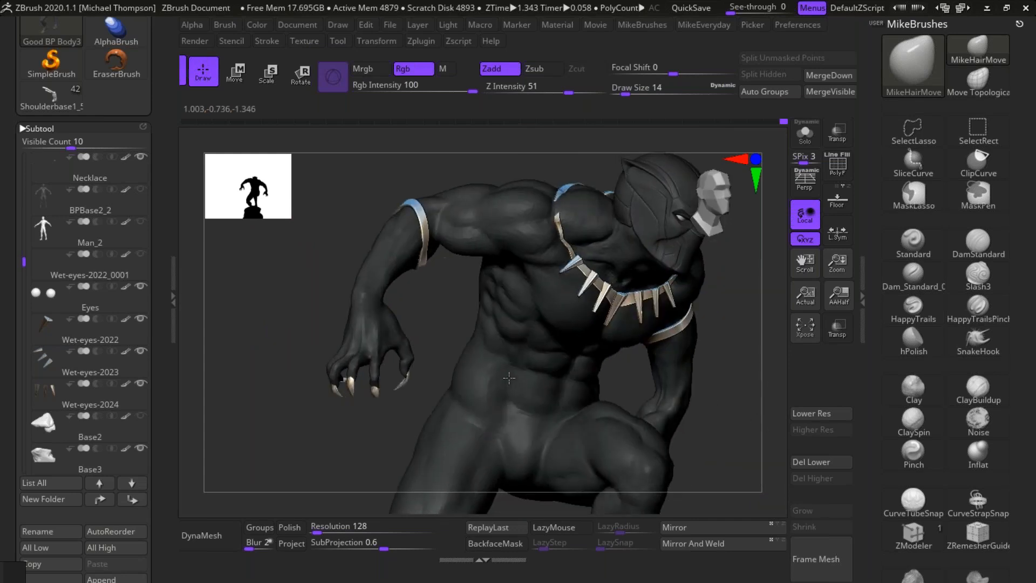
alt+drag(690, 452, 747, 429)
alt+drag(659, 437, 687, 390)
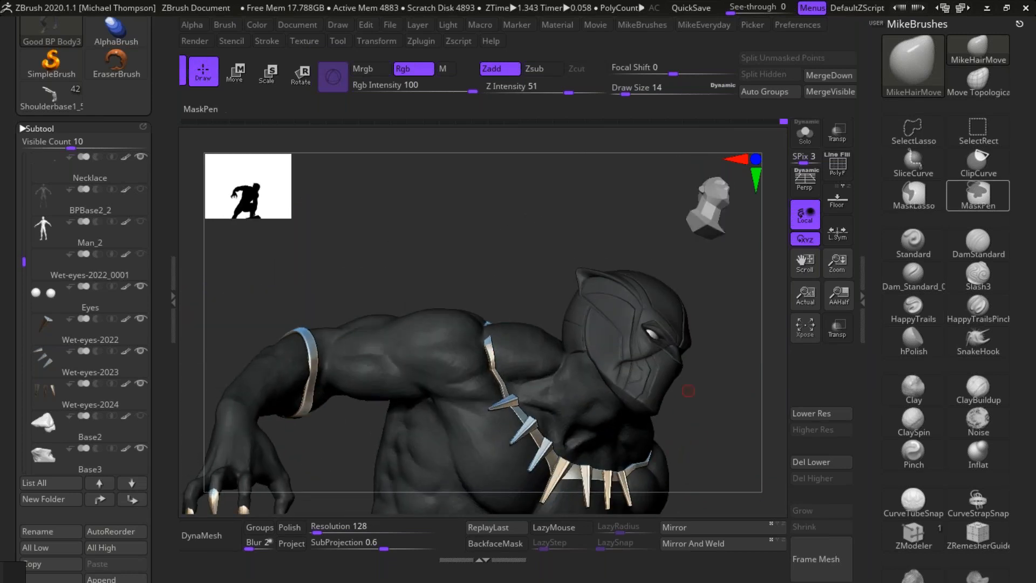
click(976, 244)
key(s)
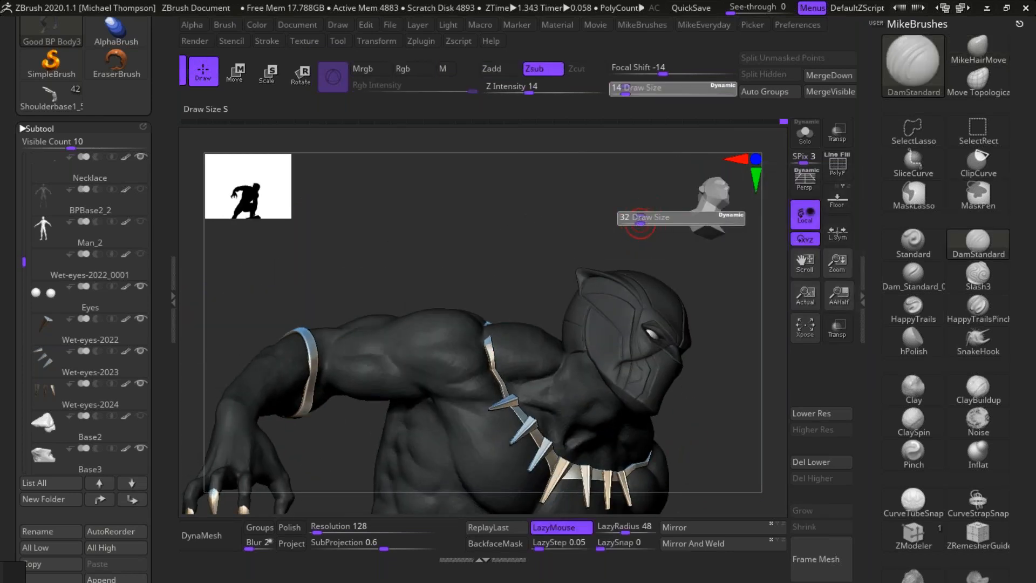
drag(647, 206, 620, 209)
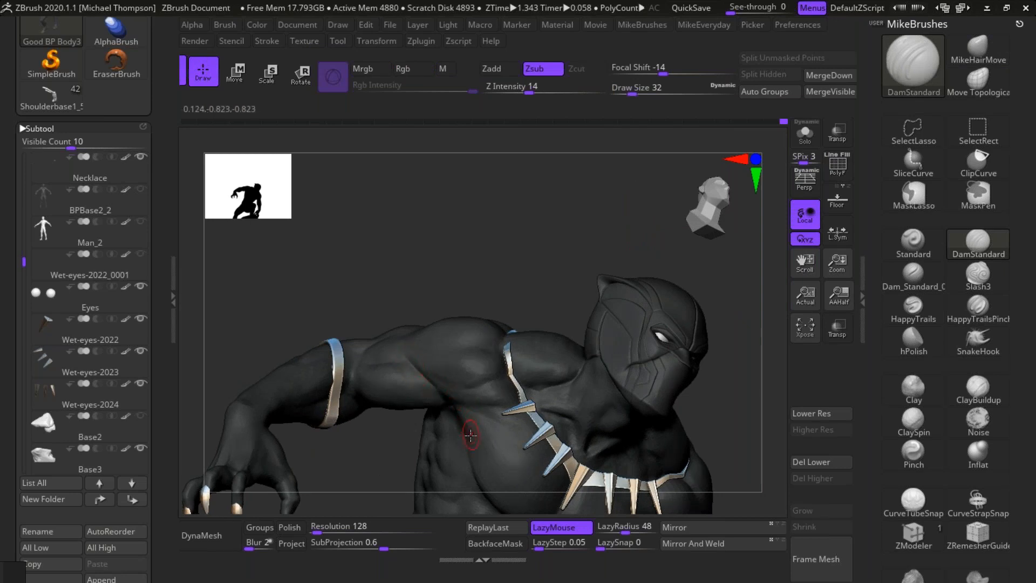
drag(637, 205, 677, 192)
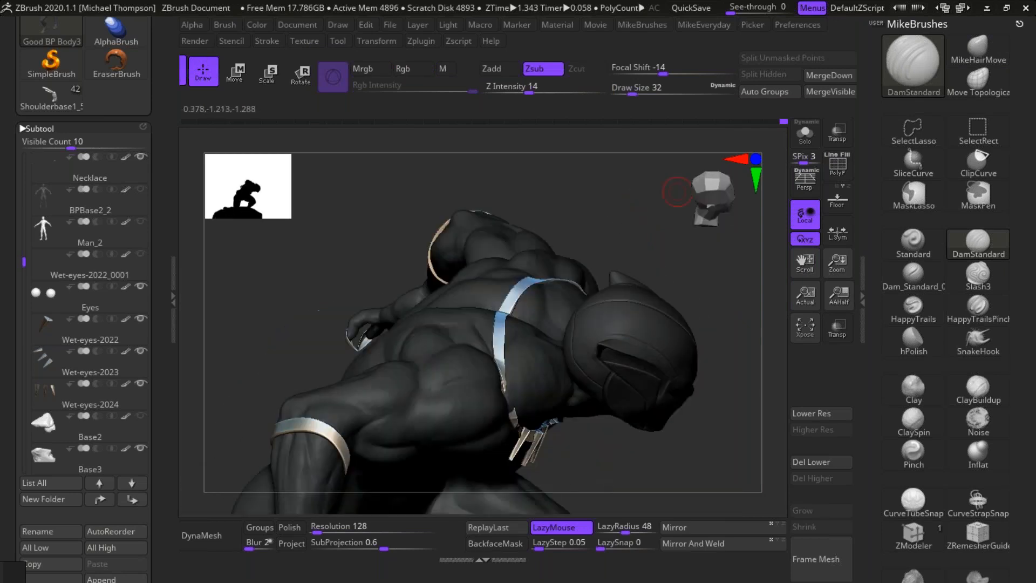
drag(721, 460, 712, 389)
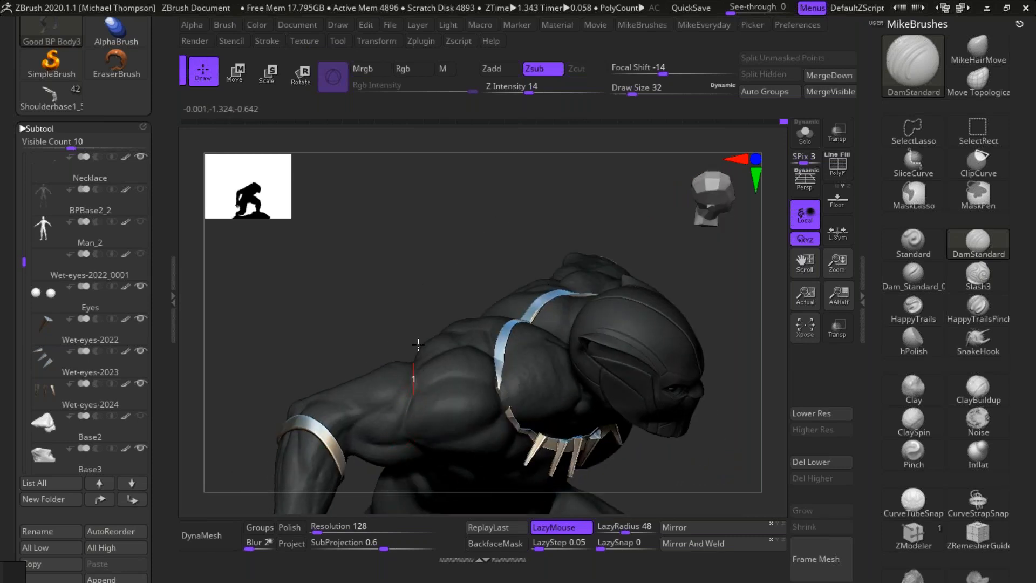
Step: Soften the right shoulder muscles with Smooth and sharpen the deltoid's lower border with DamStandard
drag(713, 475, 707, 467)
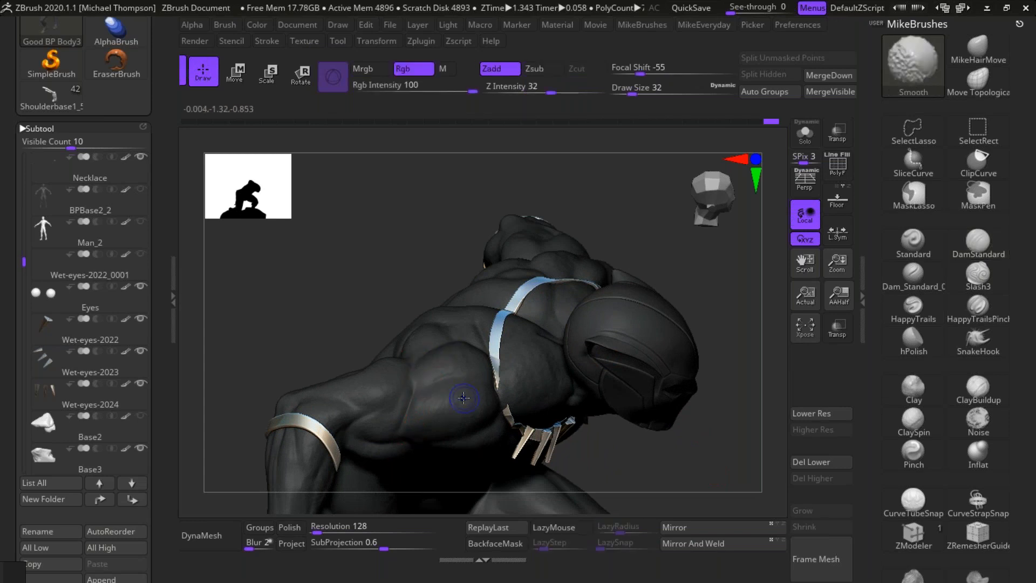
drag(678, 453, 703, 380)
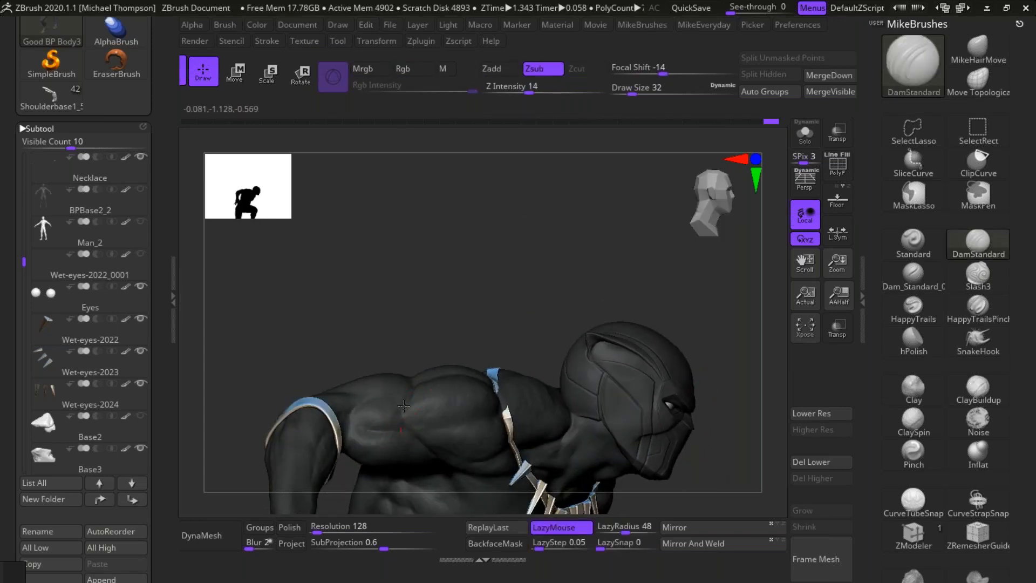
drag(740, 471, 744, 391)
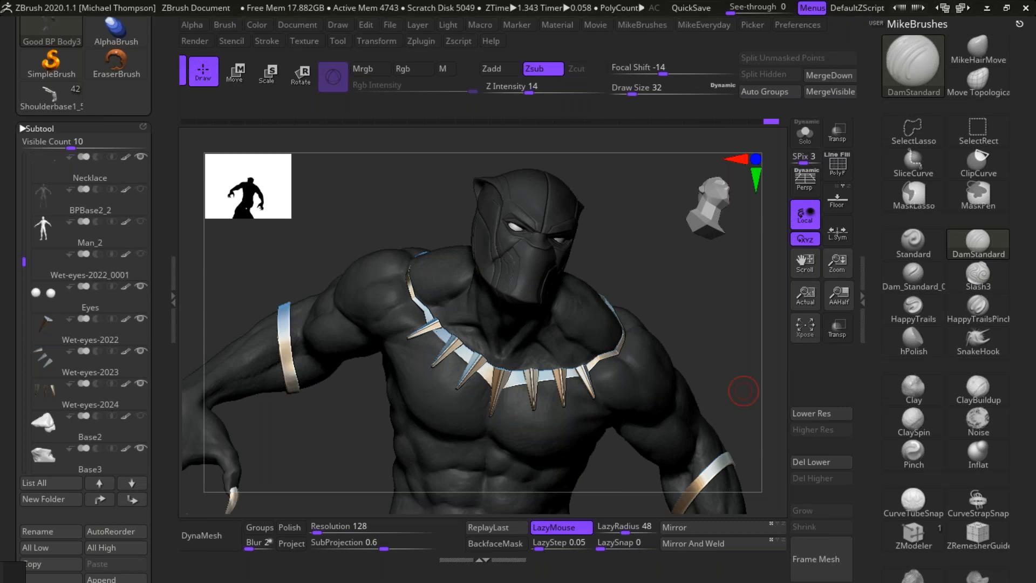
drag(700, 303, 712, 422)
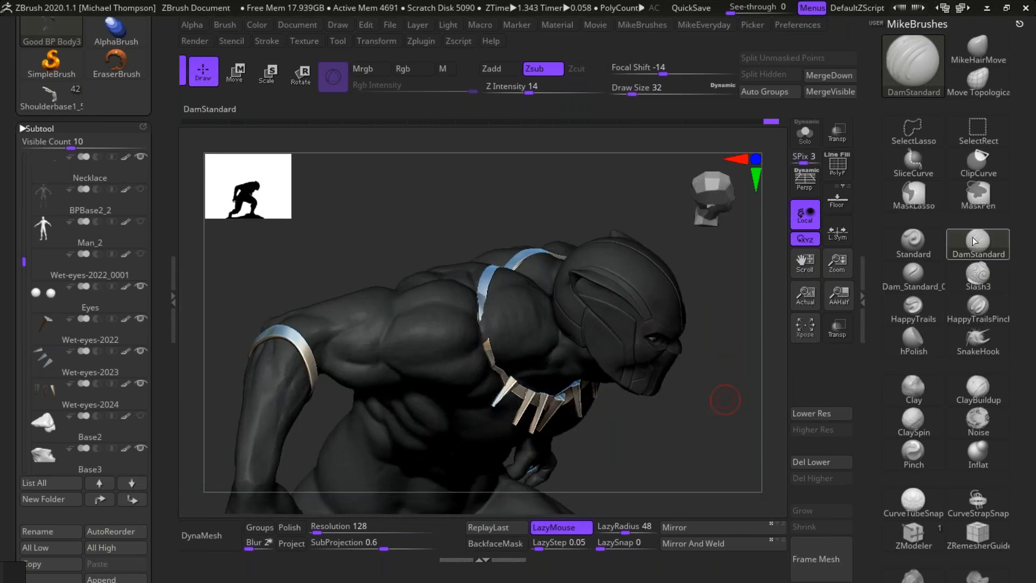
Step: Choose hPolish with draw size 27 and mask the right upper arm along the deltoid's border
click(918, 338)
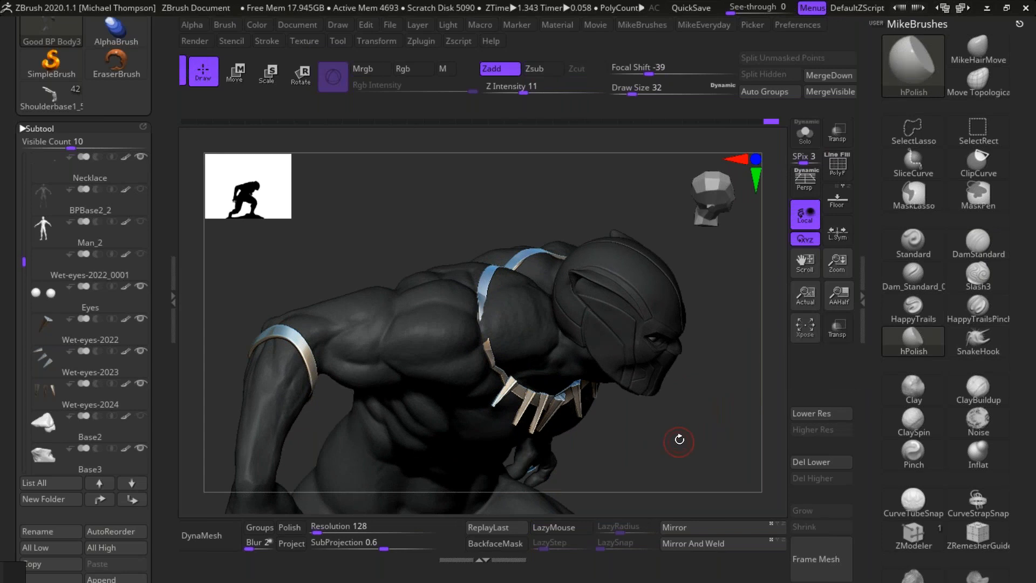
key(s)
drag(686, 429, 710, 426)
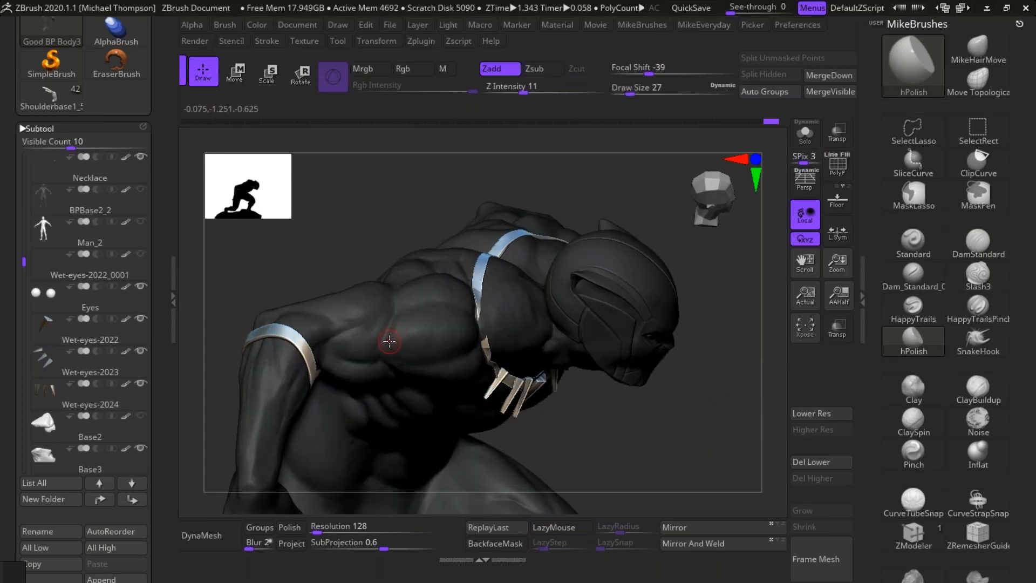
key(ctrl)
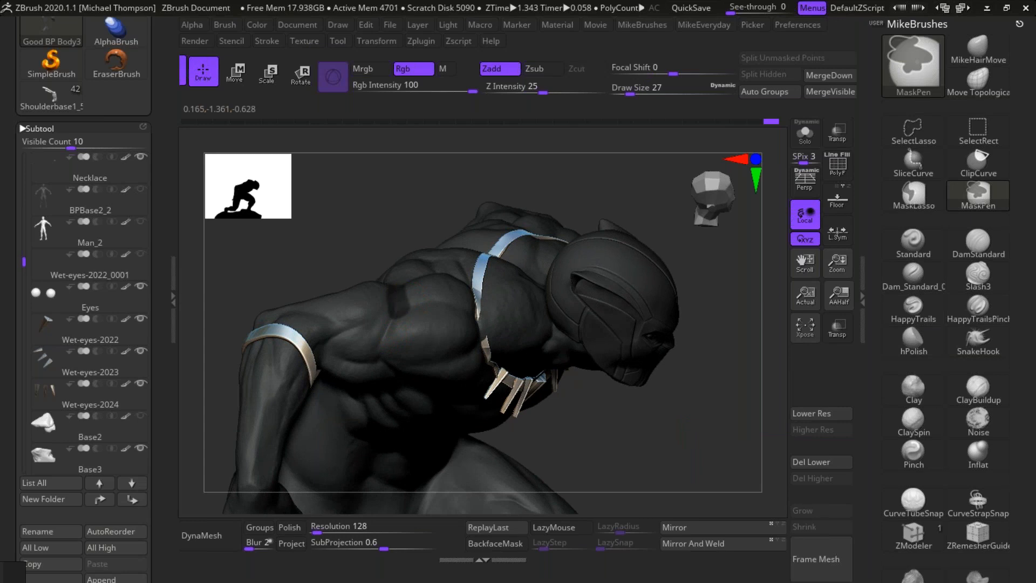
mouse_move(386, 301)
ctrl+mouse_down()
mouse_move(372, 345)
mouse_move(361, 291)
mouse_move(345, 351)
mouse_move(356, 303)
mouse_move(326, 324)
mouse_move(289, 311)
ctrl+mouse_up()
drag(666, 421, 664, 403)
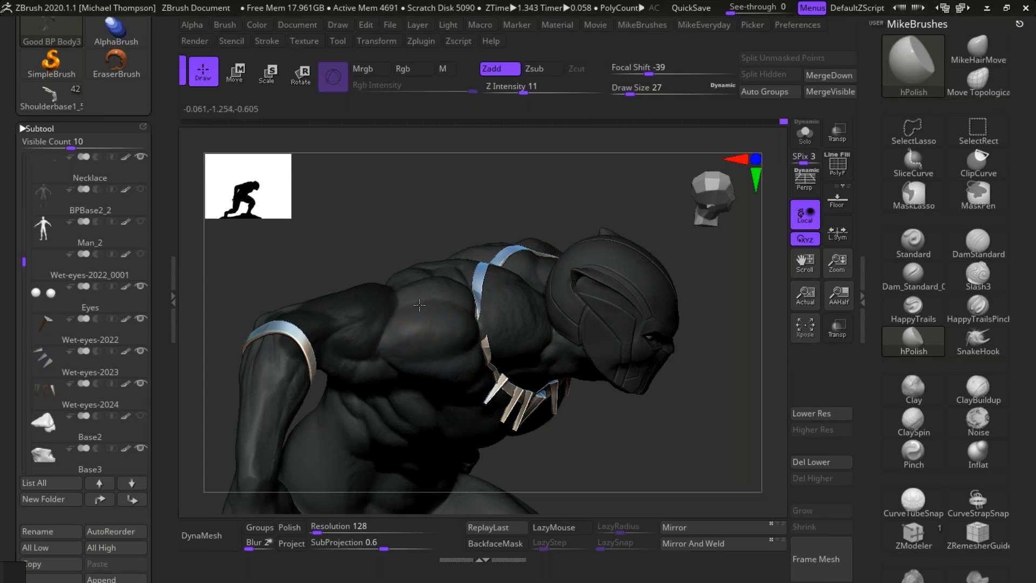
Step: Polish the right deltoid's surface along the mask edge with hPolish
shift+drag(420, 324, 474, 292)
mouse_move(693, 470)
mouse_down()
mouse_move(690, 422)
mouse_move(671, 410)
mouse_up()
drag(424, 274, 388, 324)
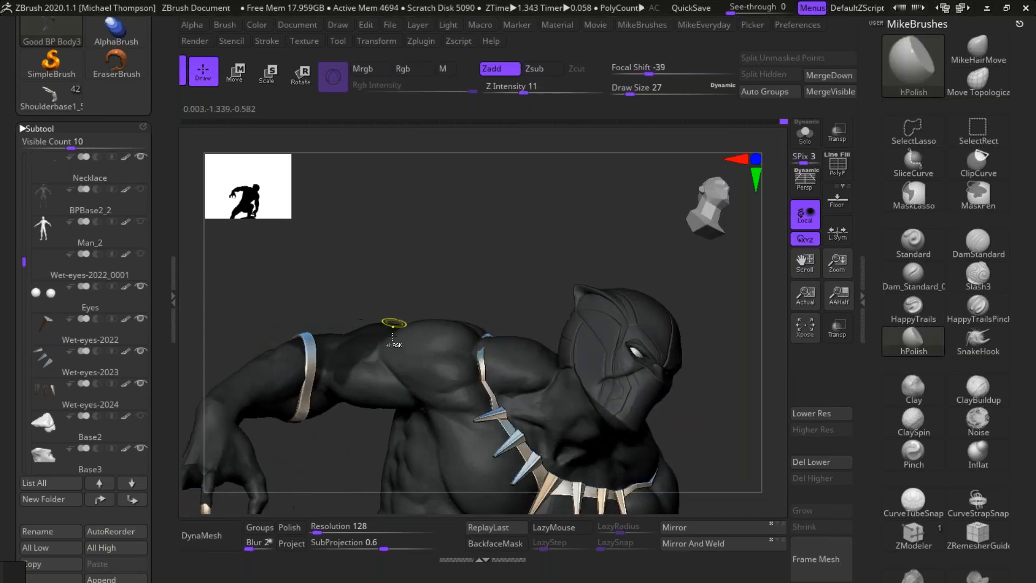
Step: Extend the mask down the right upper arm and polish the lower deltoid against it with hPolish
key(ctrl)
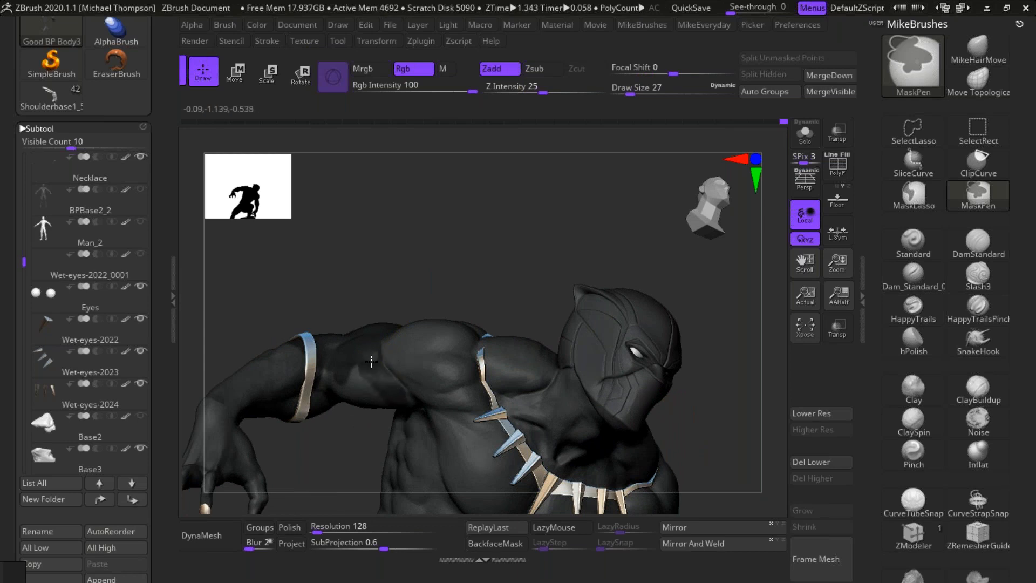
drag(458, 209, 440, 270)
key(ctrl+alt)
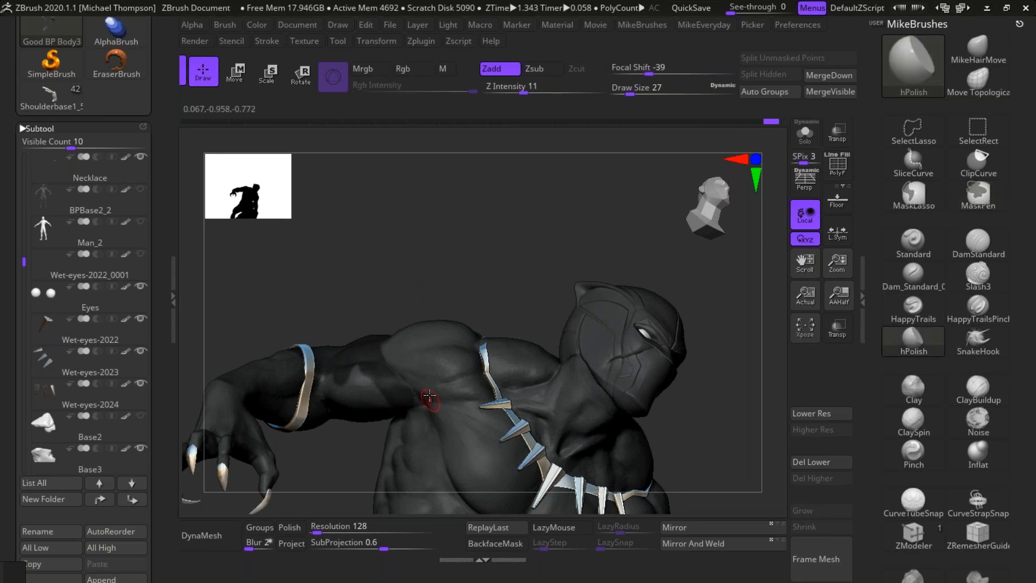
mouse_move(485, 203)
mouse_down()
mouse_move(493, 212)
mouse_move(492, 202)
mouse_up()
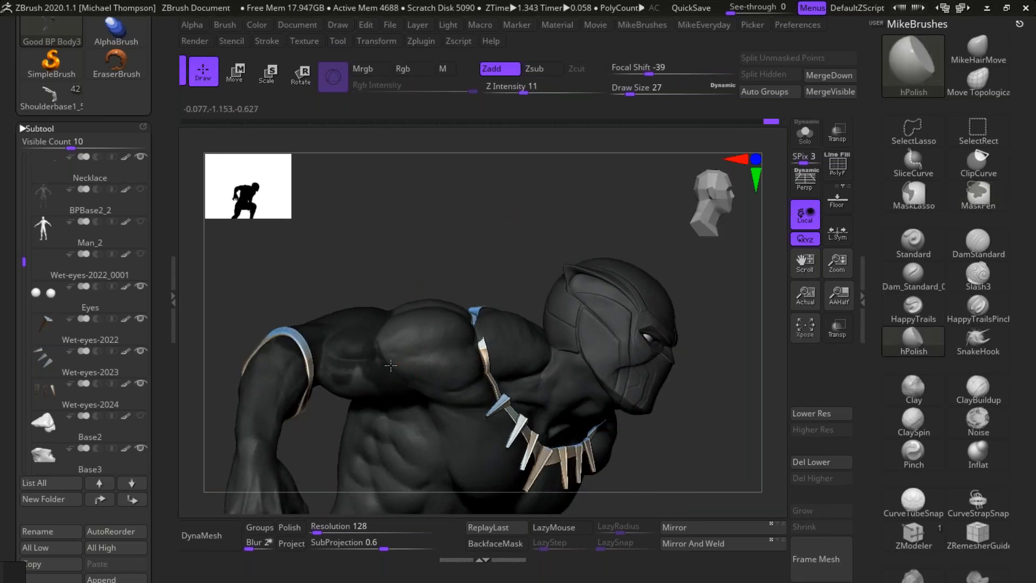
Step: Clear the mask and polish the transition between the right deltoid and upper arm with hPolish
drag(446, 254, 430, 210)
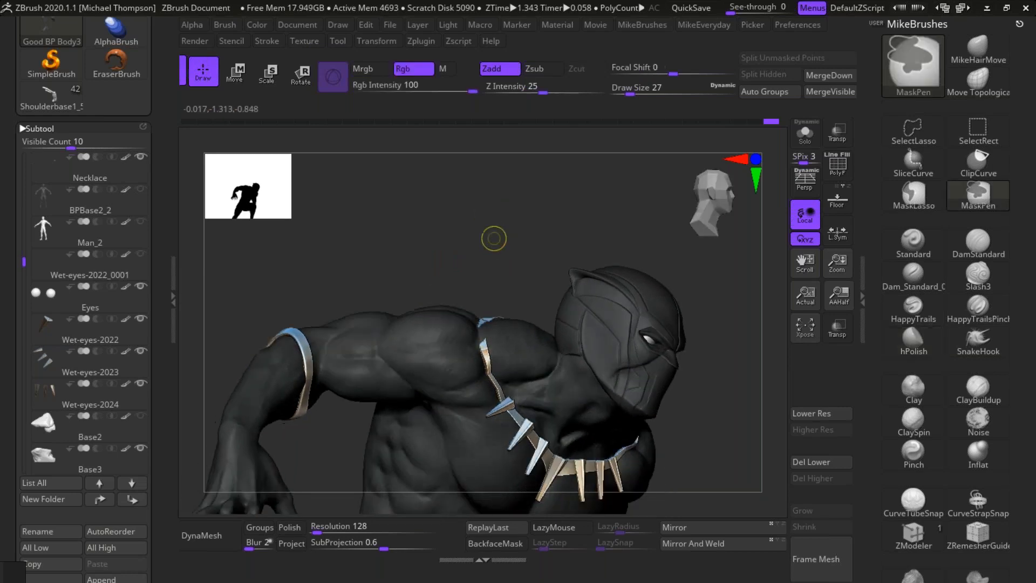
drag(493, 203, 496, 249)
drag(699, 449, 660, 435)
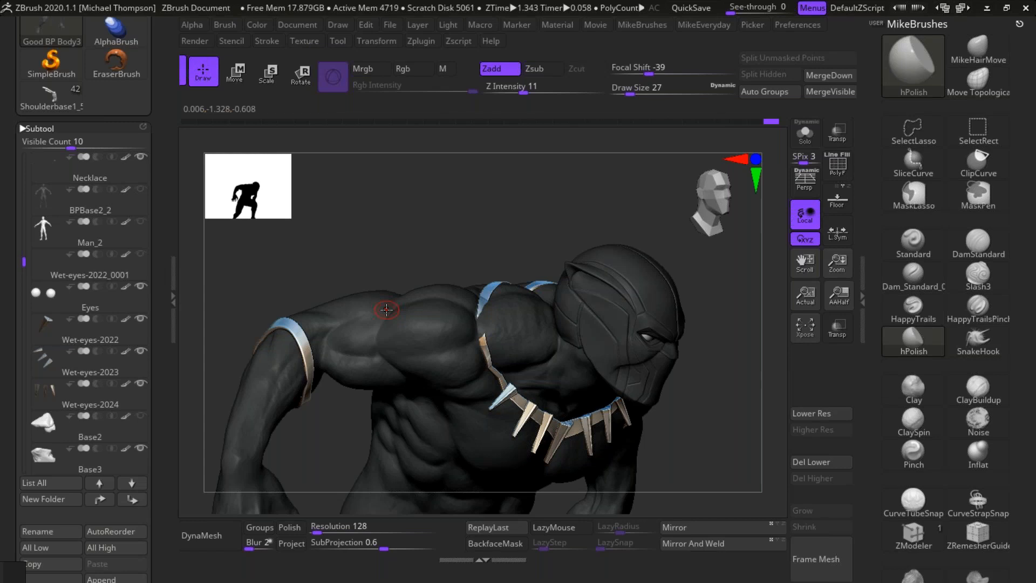
Step: Adjust the right shoulder's form along the necklace strap with the MikeHairMove brush
mouse_move(738, 441)
mouse_down()
mouse_move(745, 420)
mouse_move(729, 420)
mouse_up()
key(ctrl+shift)
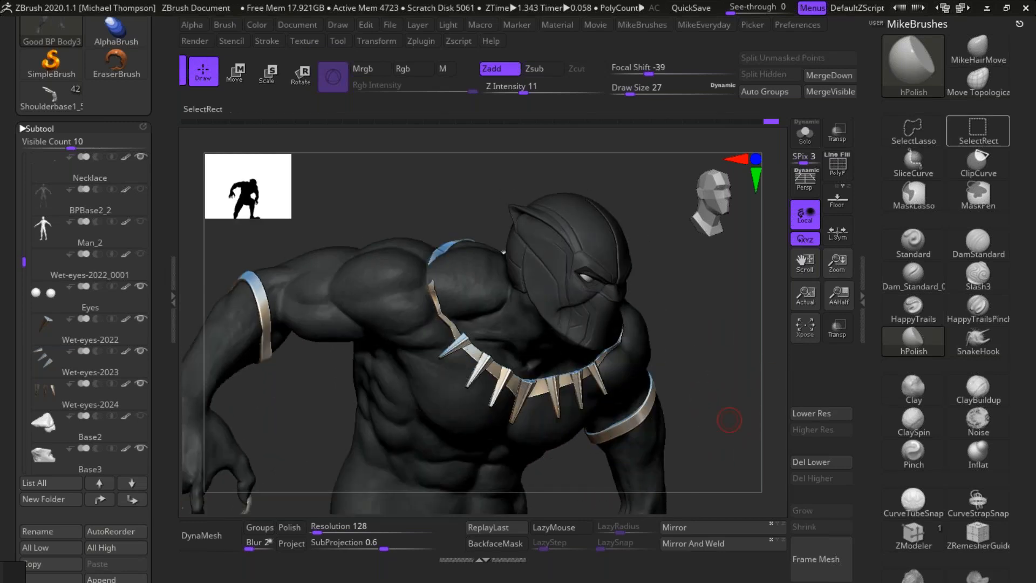
click(979, 49)
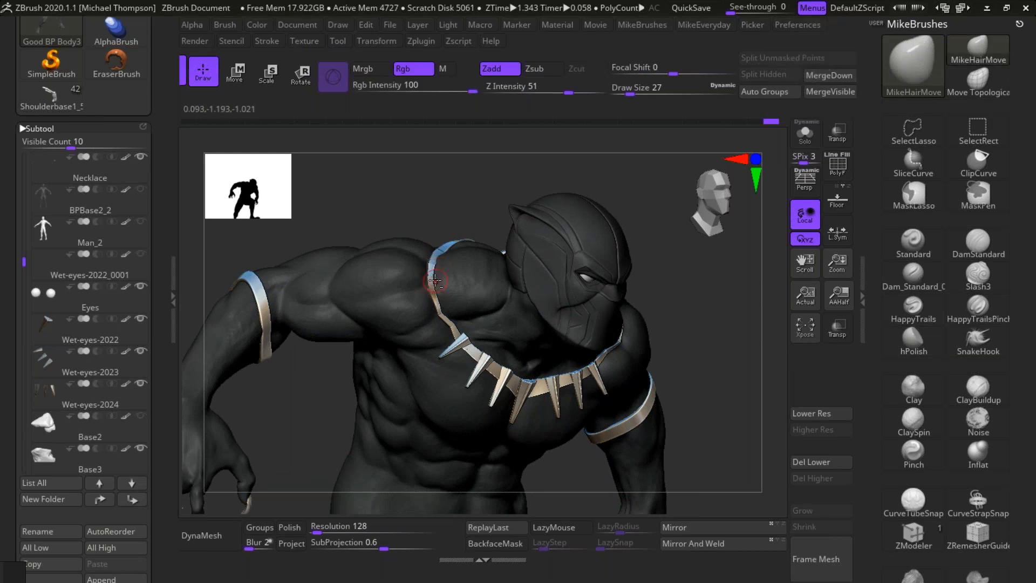
mouse_move(722, 384)
mouse_down()
mouse_move(722, 345)
mouse_move(745, 355)
mouse_move(740, 368)
mouse_up()
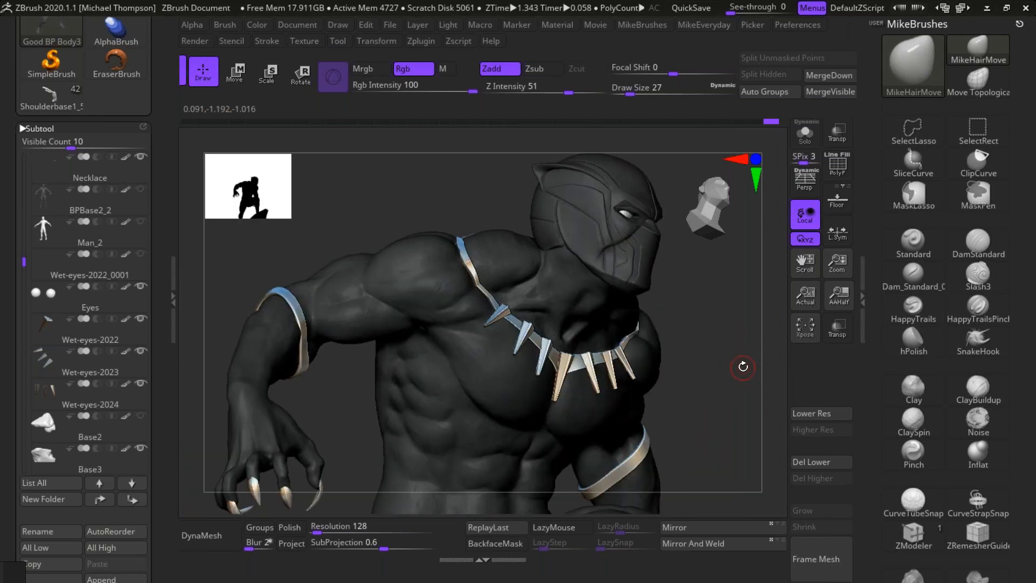
Step: Polish the right shoulder beside the necklace strap with hPolish and smooth the area above the collarbone
click(912, 338)
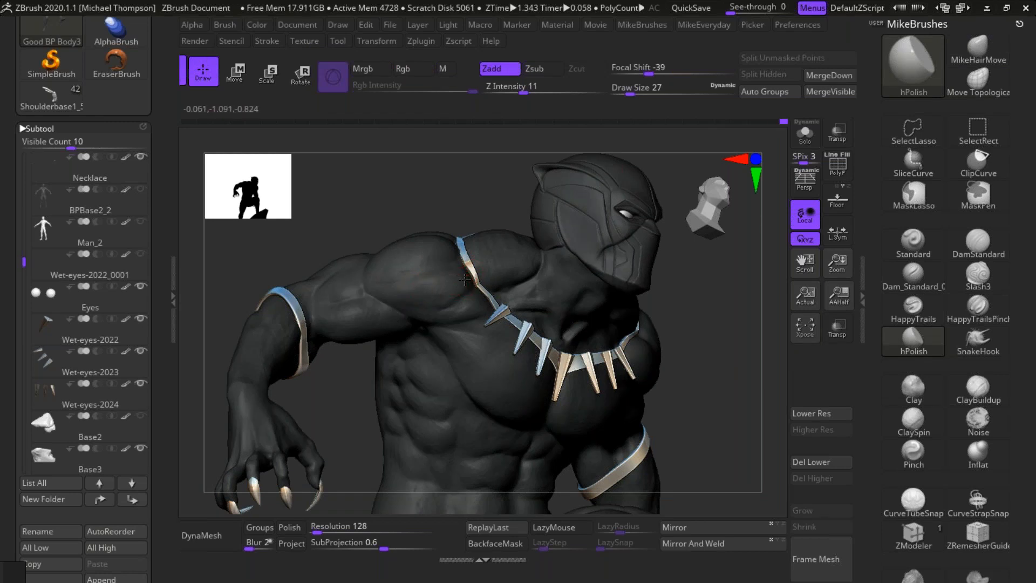
key(shift)
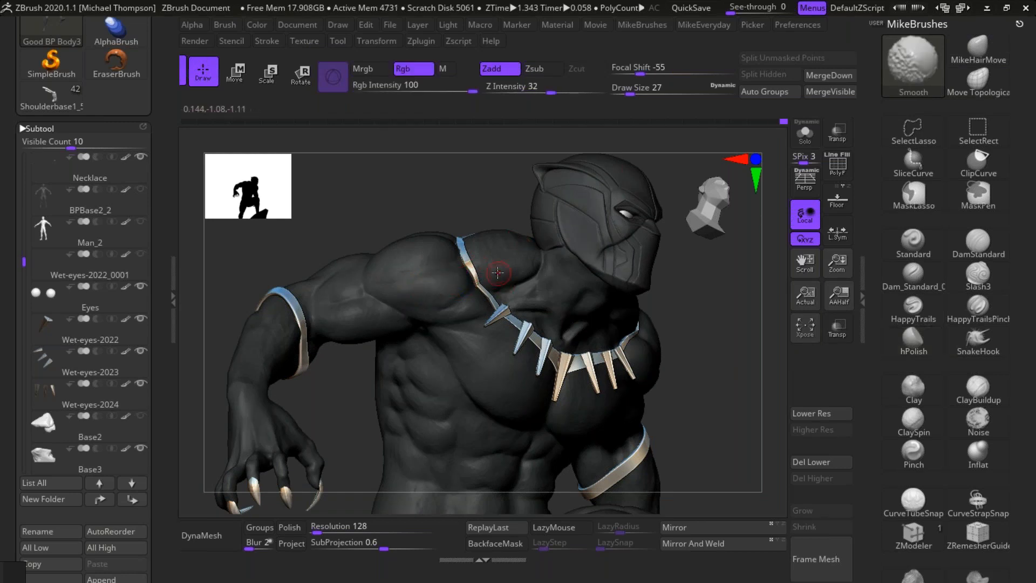
drag(717, 358, 751, 380)
mouse_move(733, 279)
mouse_down()
mouse_move(726, 253)
mouse_move(723, 286)
mouse_up()
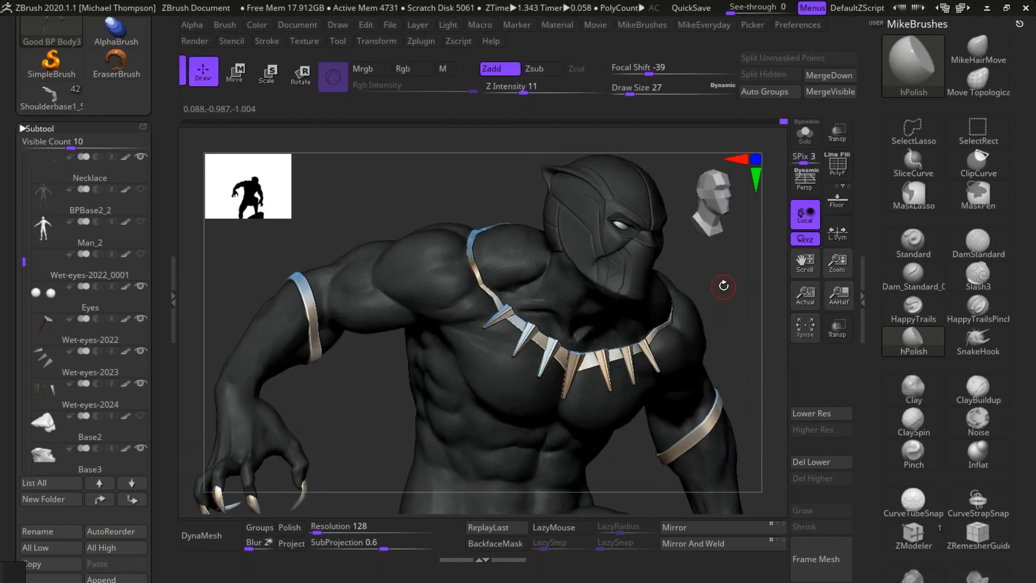
Step: Carve the crease between the right biceps and the arm band with DamStandard
alt+drag(350, 405, 384, 468)
alt+drag(404, 463, 466, 458)
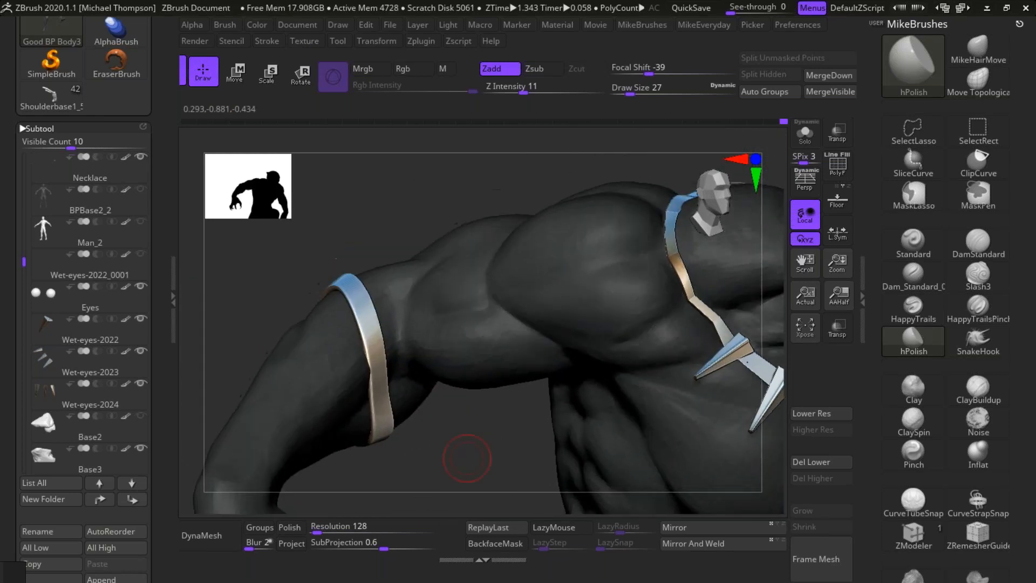
click(978, 243)
drag(411, 313, 403, 348)
drag(409, 286, 403, 342)
mouse_move(413, 290)
mouse_down()
mouse_move(405, 325)
mouse_move(417, 370)
mouse_move(404, 335)
mouse_move(412, 364)
mouse_up()
drag(493, 476, 486, 434)
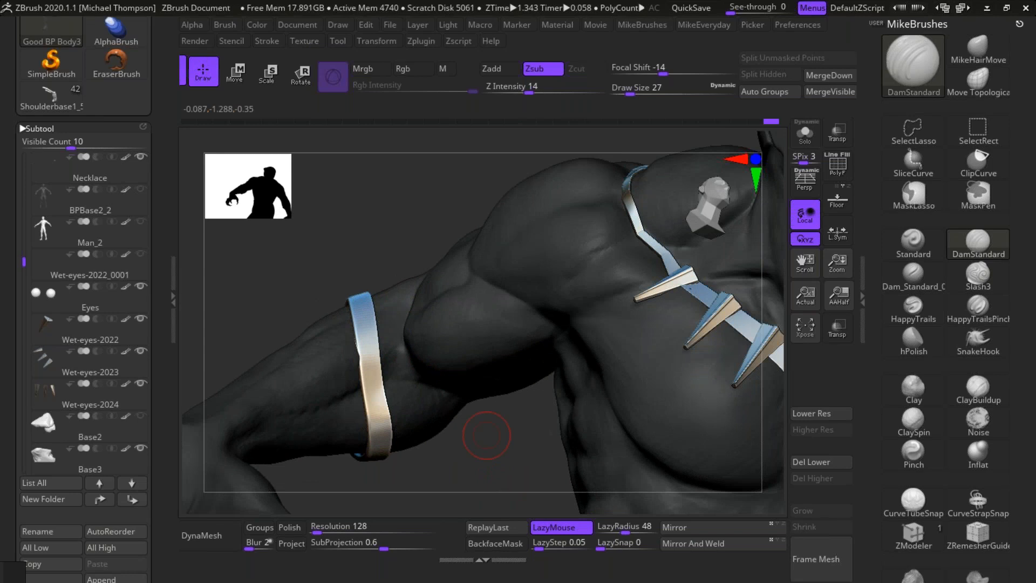
drag(519, 457, 510, 445)
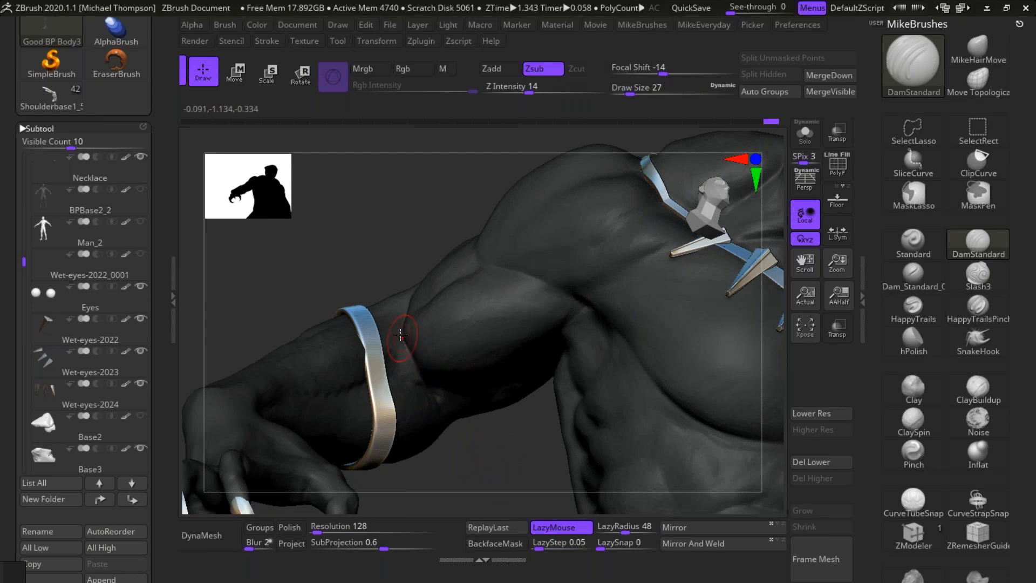
drag(507, 495, 505, 466)
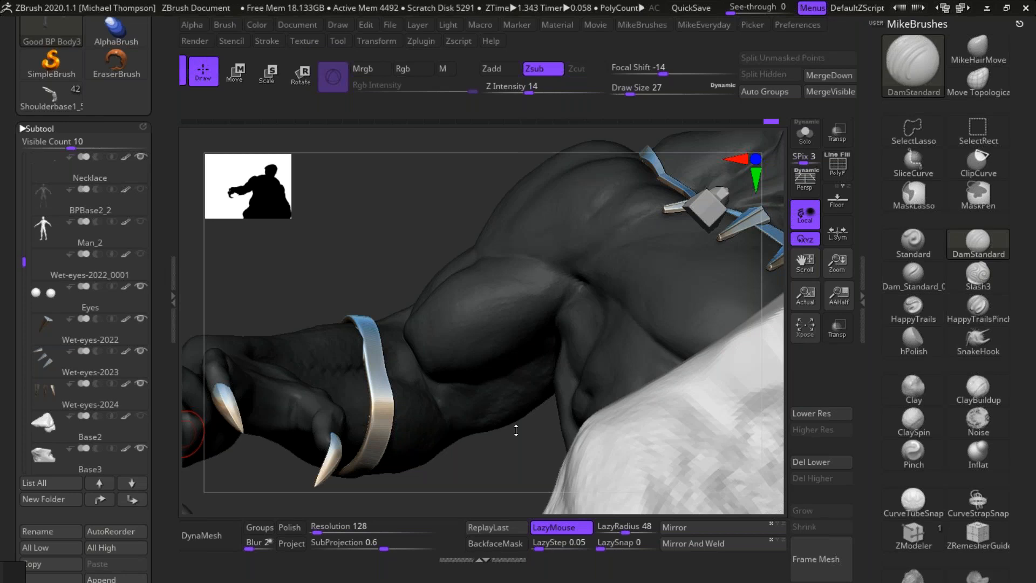
Step: Carve the crease between the right deltoid and biceps into the armpit with repeated DamStandard strokes
mouse_move(517, 450)
right_down()
mouse_move(513, 475)
mouse_move(499, 264)
right_up()
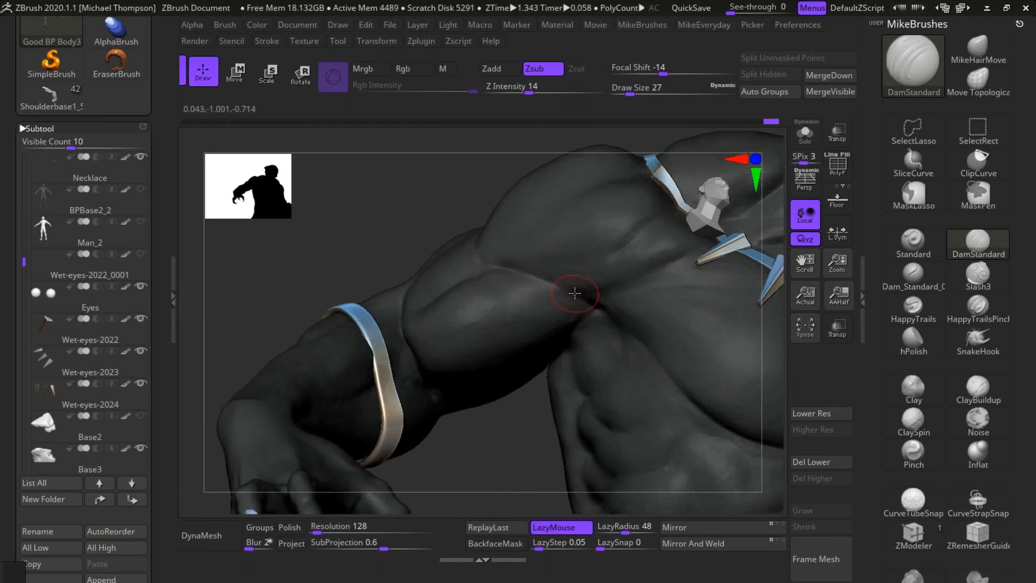
right_drag(509, 473, 522, 314)
drag(512, 267, 605, 306)
drag(550, 275, 613, 317)
drag(572, 282, 613, 317)
drag(544, 272, 613, 304)
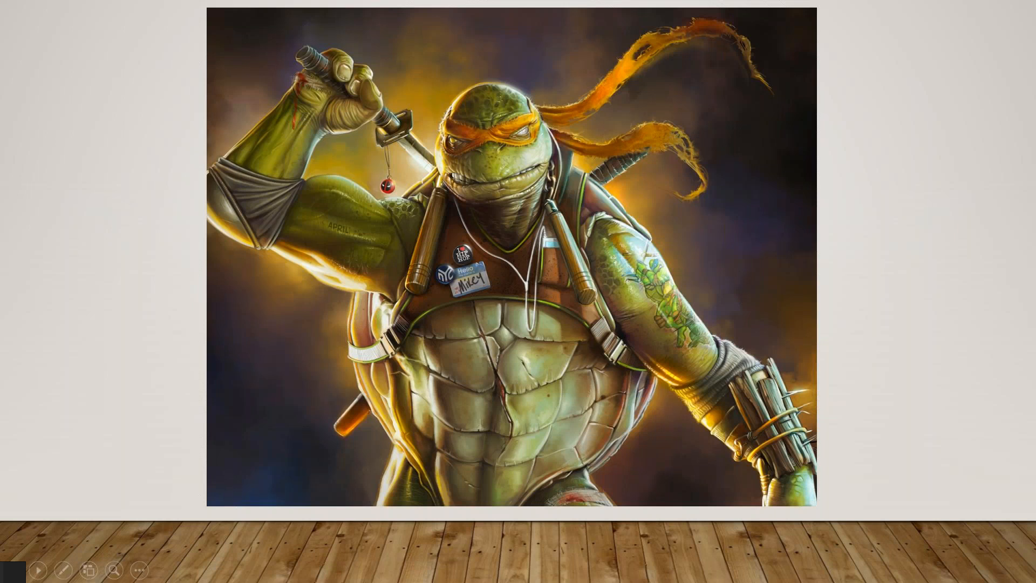
Step: Switch from the painting slideshow back to ZBrush and examine the right upper arm's muscle shapes alongside the Shoulderbase tool's preview
key(ctrl+p)
key(alt+Tab)
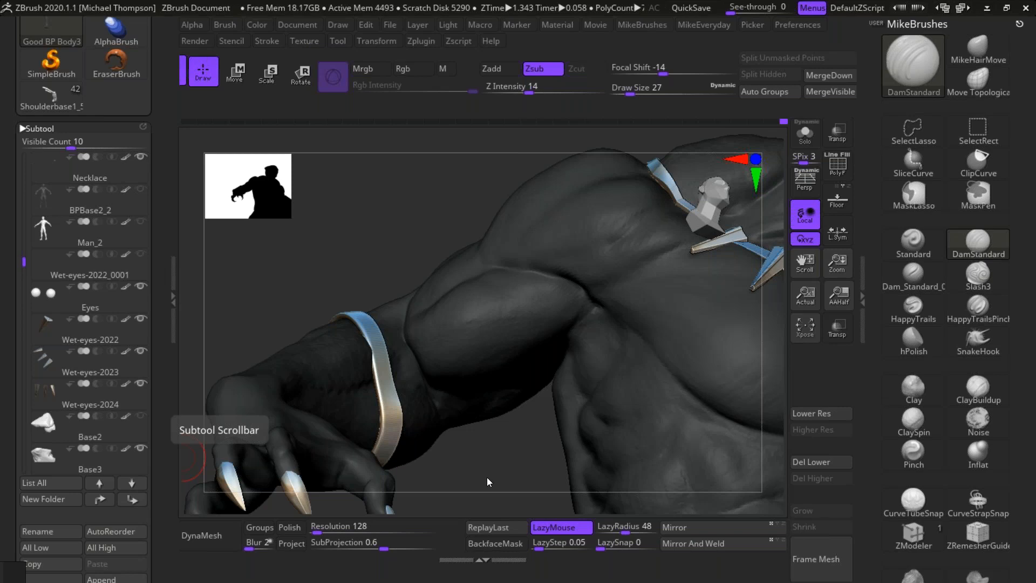
mouse_move(510, 456)
mouse_down()
mouse_move(497, 477)
mouse_move(503, 467)
mouse_up()
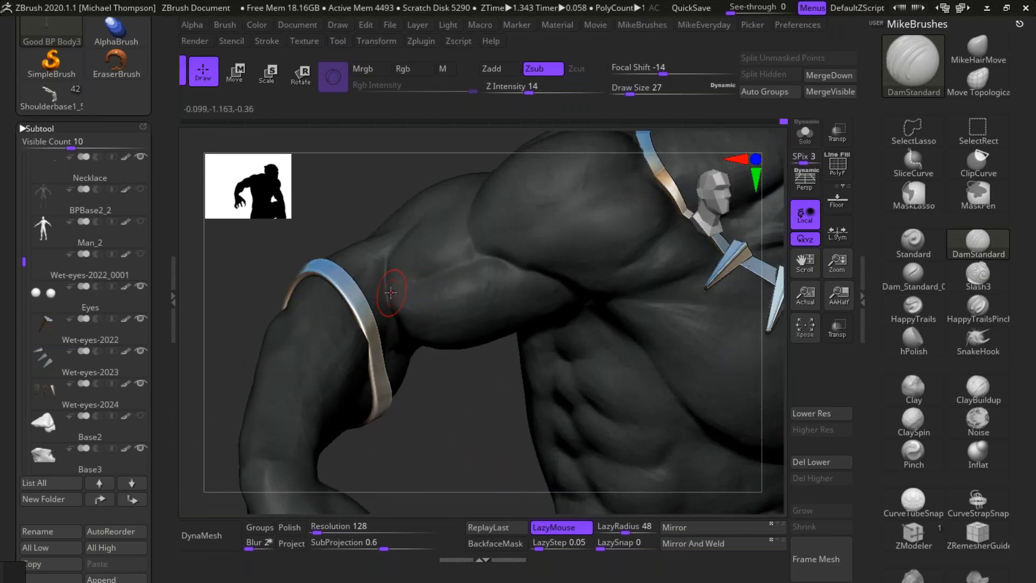
drag(469, 439, 390, 298)
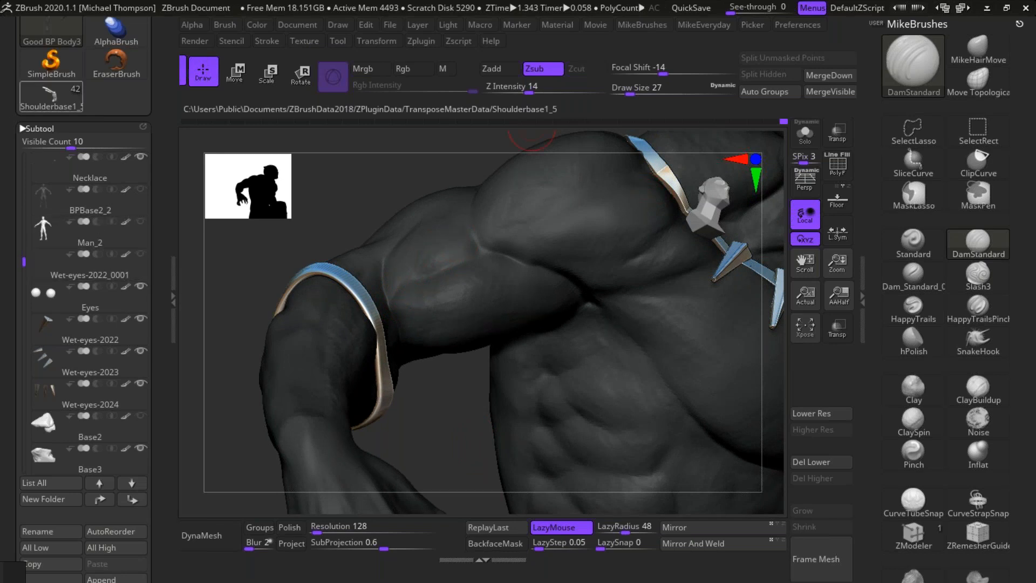
mouse_move(51, 98)
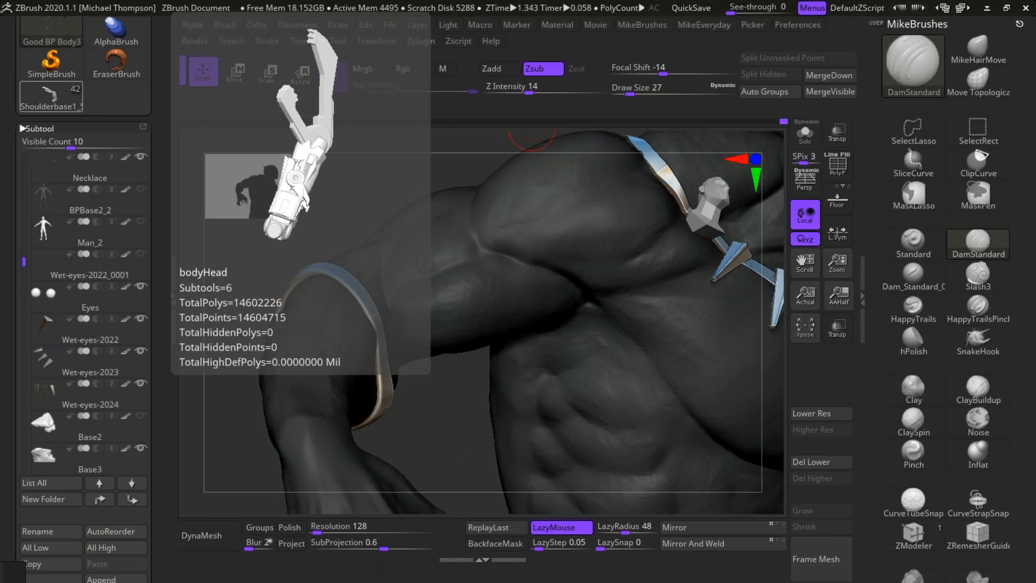
mouse_move(463, 447)
mouse_down()
mouse_move(453, 445)
mouse_move(458, 452)
mouse_up()
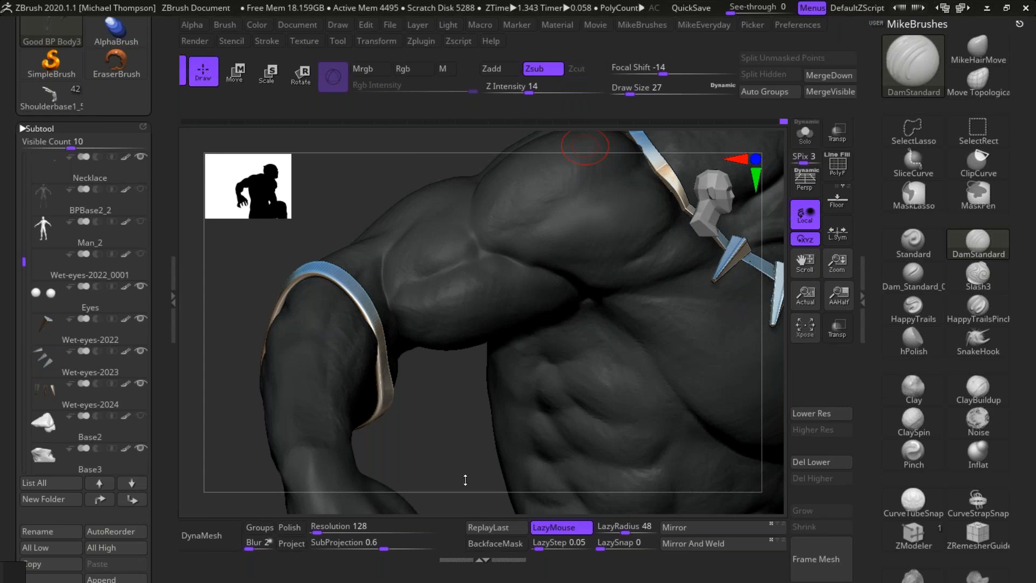
mouse_move(427, 446)
mouse_down()
mouse_move(451, 446)
mouse_move(459, 467)
mouse_up()
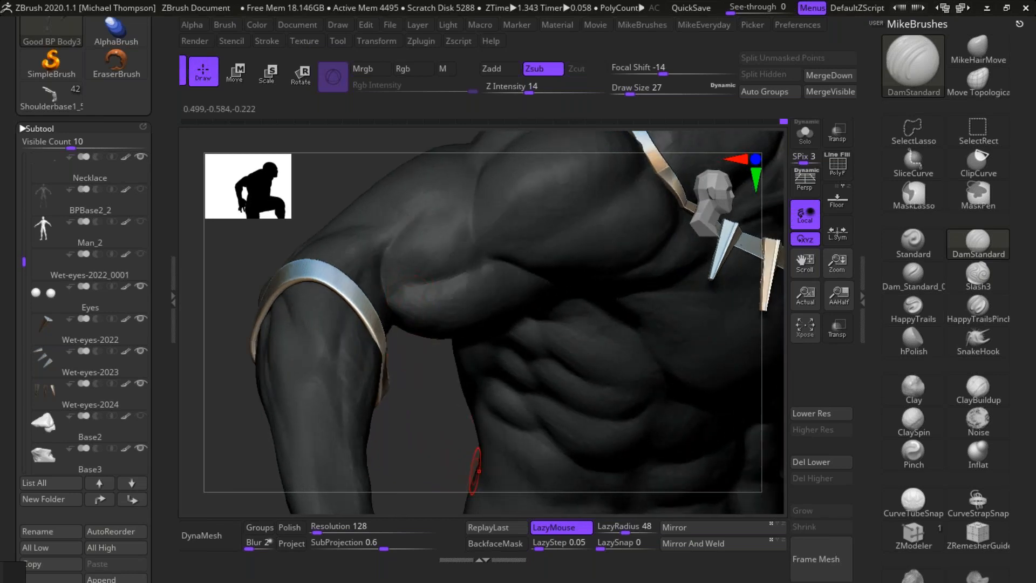
Step: Choose DamStandard and define the muscle line running from the right arm band down the forearm
key(b)
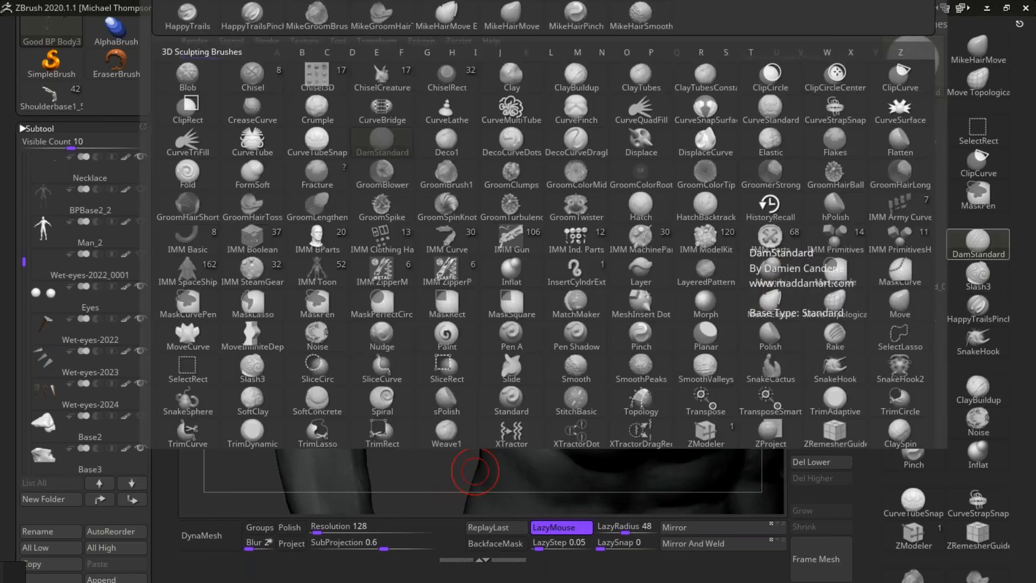
click(986, 240)
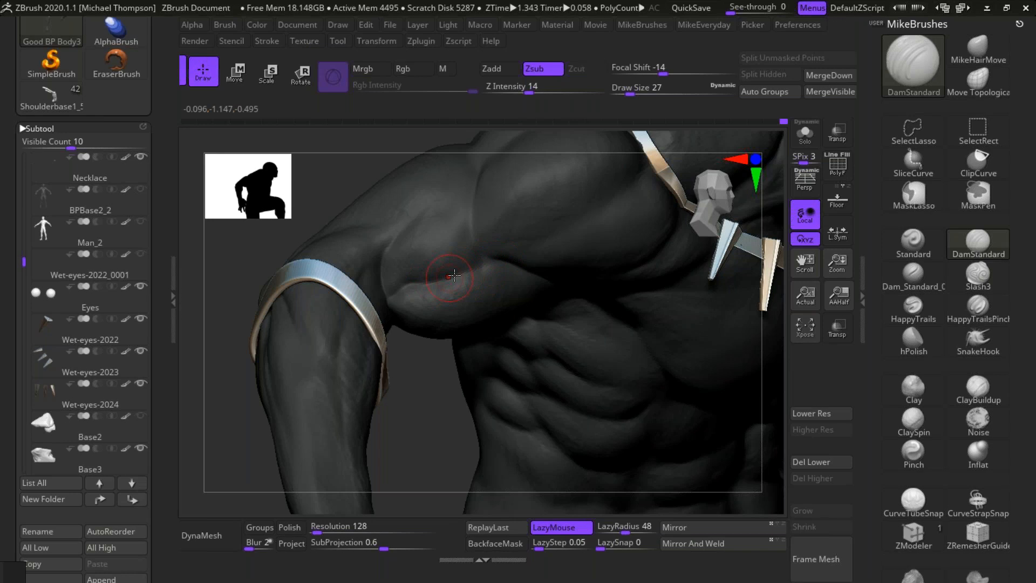
mouse_move(433, 463)
mouse_down()
mouse_move(437, 421)
mouse_move(416, 436)
mouse_move(440, 459)
mouse_move(450, 392)
mouse_up()
drag(288, 256, 260, 367)
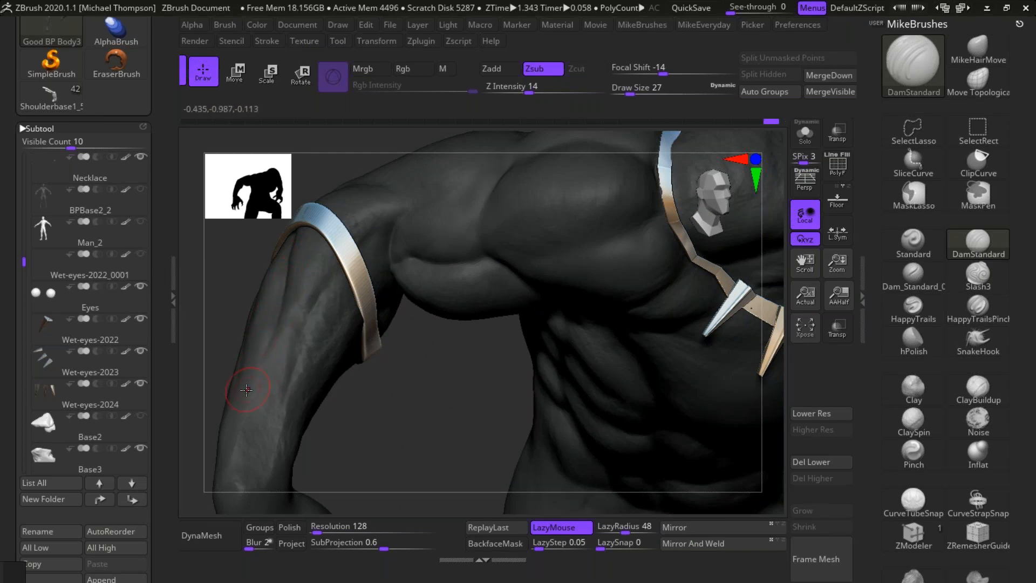
Step: Isolate the body's right hand and toggle polypaint on the Good BP Body3 subtool
mouse_move(404, 442)
mouse_down()
mouse_move(388, 381)
mouse_move(354, 439)
mouse_move(324, 294)
mouse_move(324, 425)
mouse_move(372, 489)
mouse_up()
alt+drag(347, 434, 466, 366)
drag(500, 412, 477, 385)
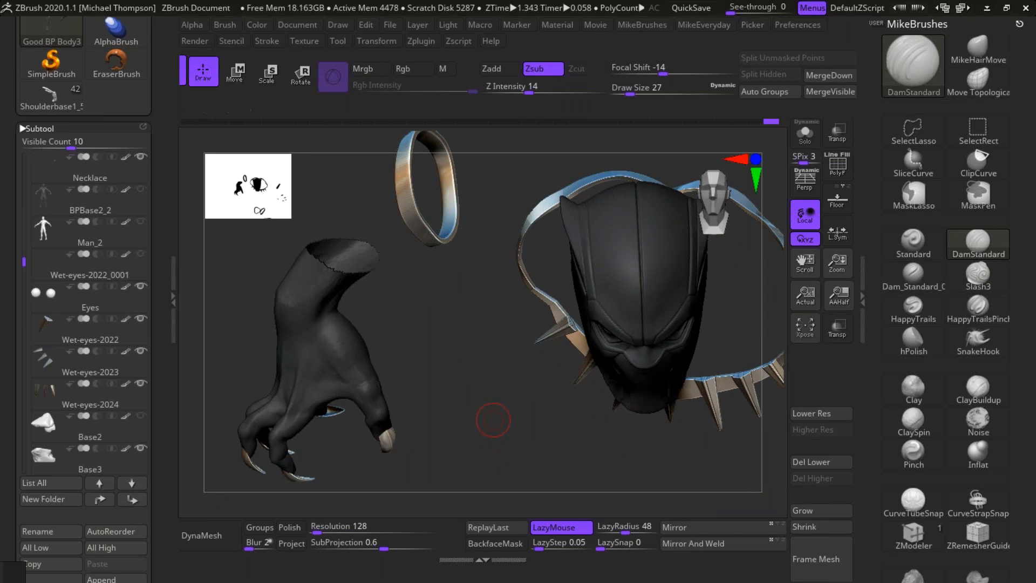
scroll(131, 166, up, 4)
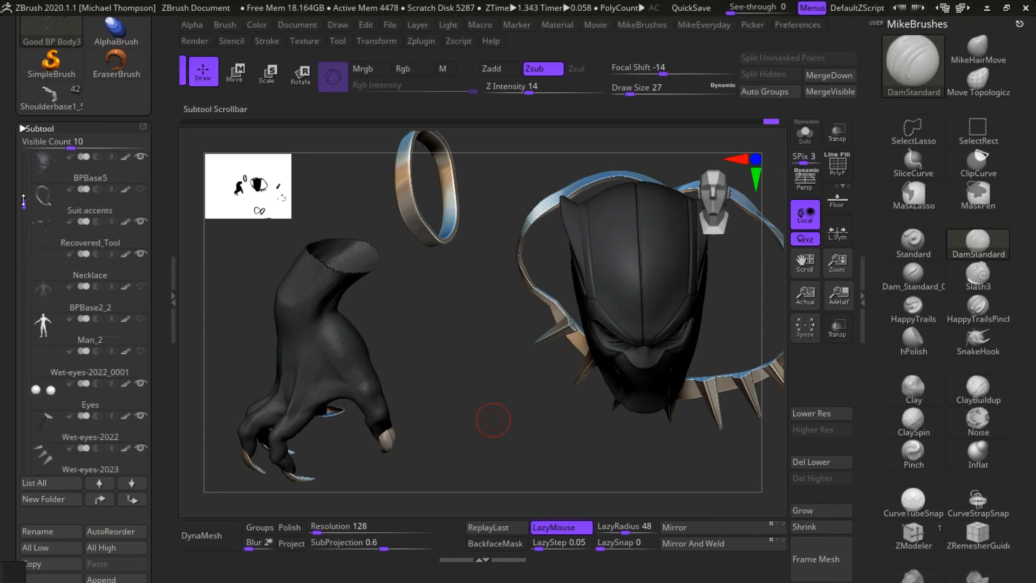
click(124, 158)
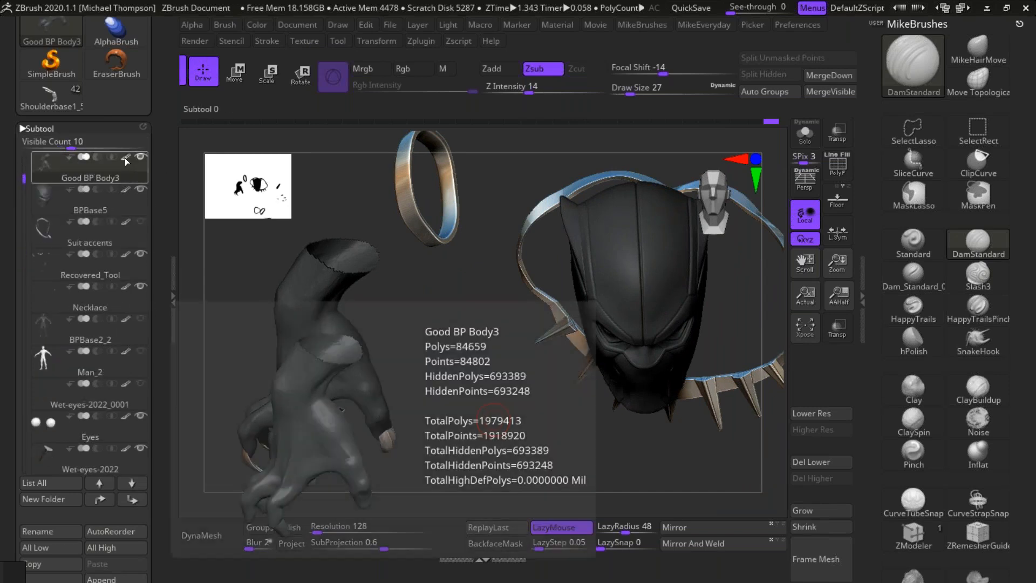
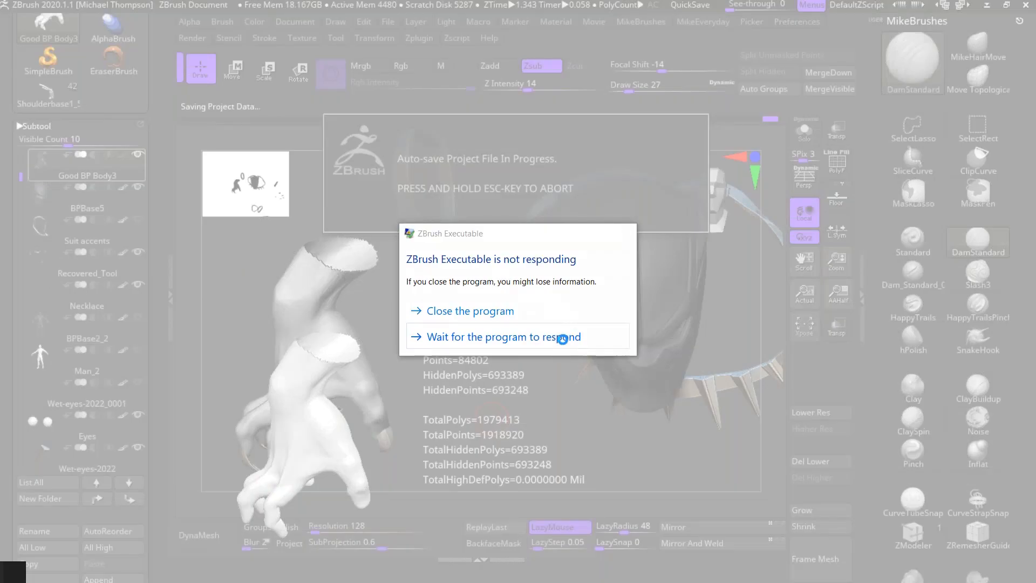
Step: Show the rest of the body around the isolated right hand and examine the hand and forearm
click(563, 339)
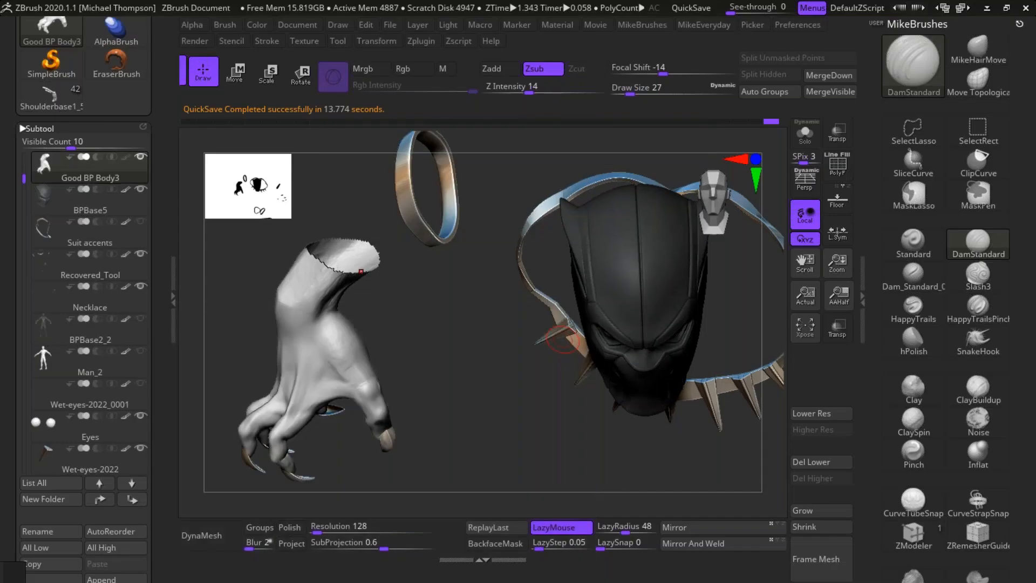
drag(493, 426, 504, 396)
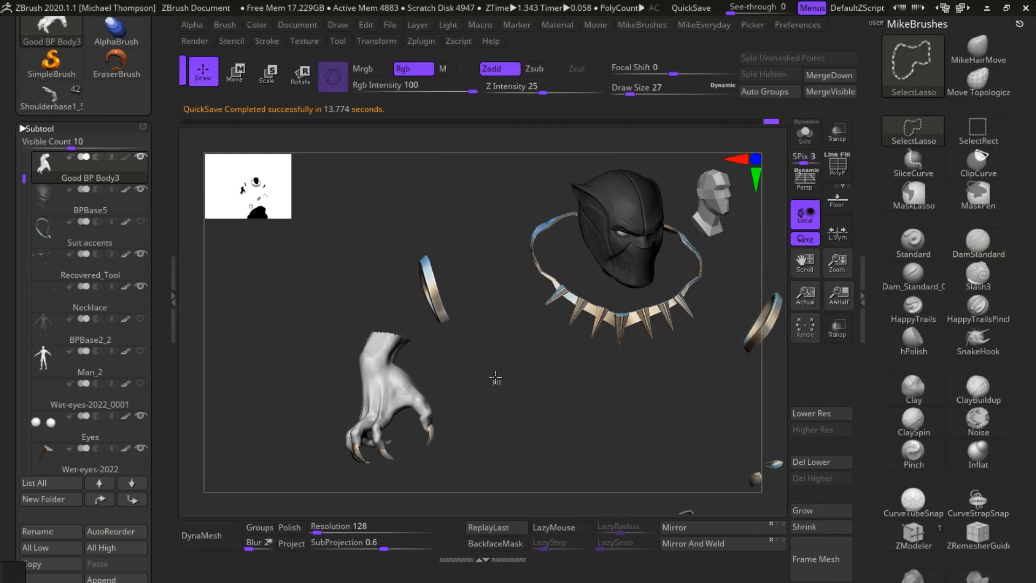
ctrl+shift+click(493, 376)
ctrl+shift+drag(397, 396, 391, 384)
ctrl+shift+drag(465, 382, 485, 391)
alt+drag(482, 435, 506, 488)
drag(520, 399, 489, 377)
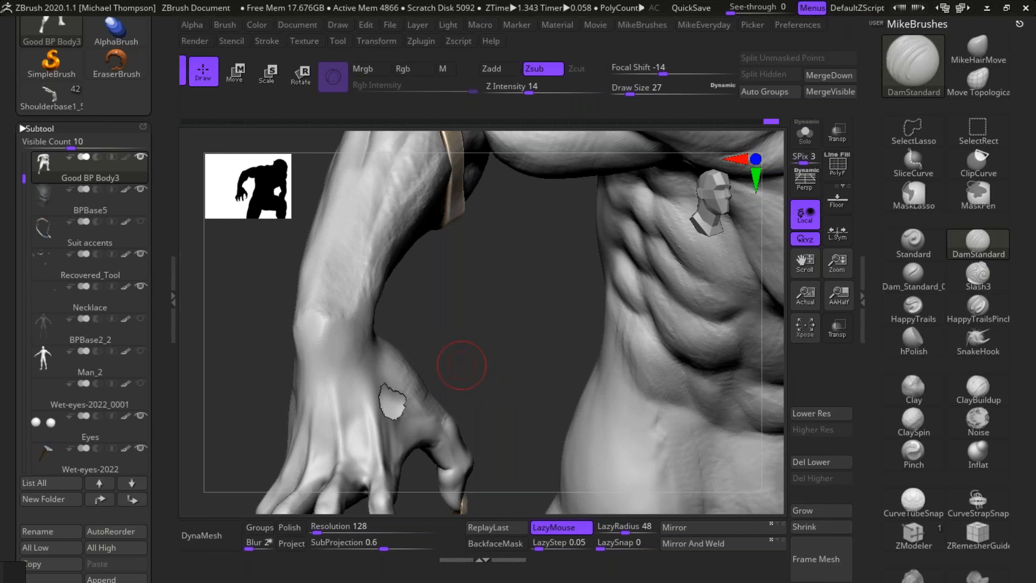
Step: Isolate the right hand again to examine its form from several angles, and restore the full body
key(shift)
drag(494, 312, 463, 255)
ctrl+drag(447, 439, 448, 280)
ctrl+drag(532, 325, 541, 331)
key(ctrl+shift)
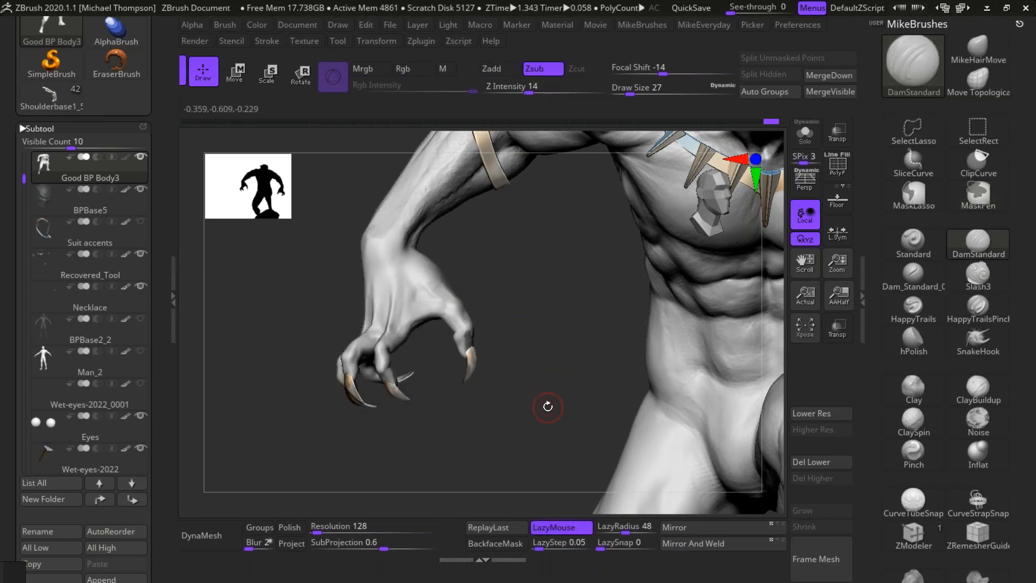
mouse_move(548, 402)
alt+mouse_down()
mouse_move(521, 464)
mouse_move(515, 420)
alt+mouse_up()
mouse_move(461, 456)
ctrl+shift+mouse_down()
mouse_move(503, 368)
mouse_move(278, 333)
mouse_move(418, 485)
ctrl+shift+mouse_up()
mouse_move(514, 430)
mouse_down()
mouse_move(479, 435)
mouse_move(505, 389)
mouse_move(507, 400)
mouse_move(513, 360)
mouse_up()
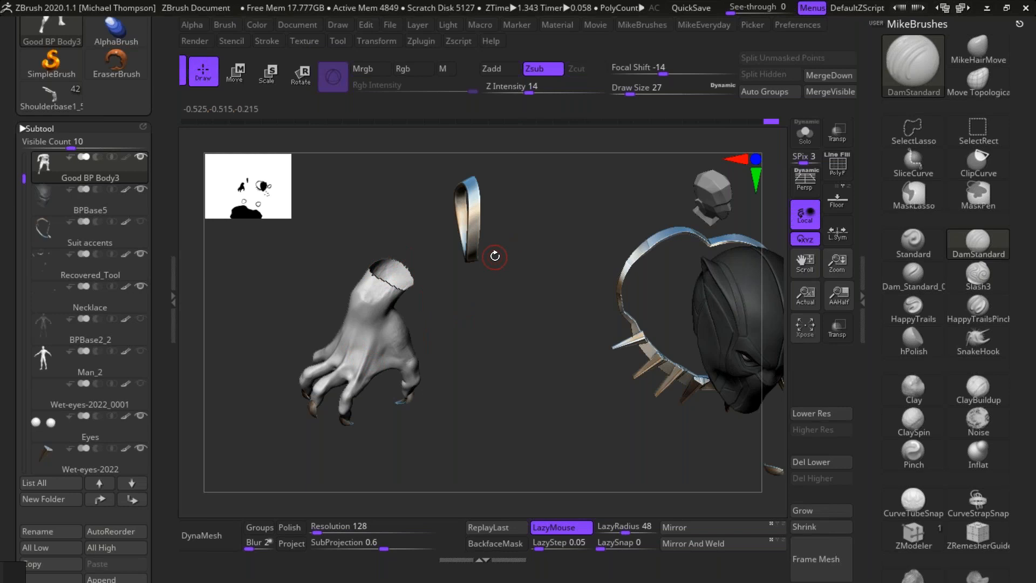
drag(512, 408, 411, 441)
ctrl+shift+click(522, 431)
Step: Carve the upper edge of the right pectoral from the armpit toward the necklace with DamStandard strokes
mouse_move(697, 448)
alt+mouse_down()
mouse_move(721, 419)
mouse_move(720, 466)
mouse_move(656, 455)
alt+mouse_up()
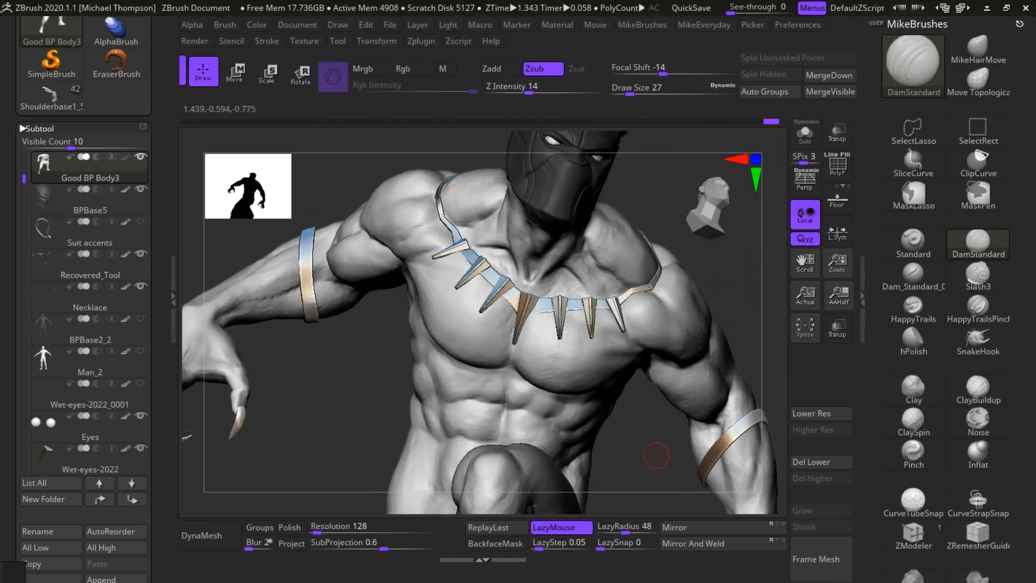
alt+drag(738, 284, 707, 378)
alt+drag(698, 469, 591, 491)
alt+drag(716, 291, 766, 354)
drag(305, 447, 331, 446)
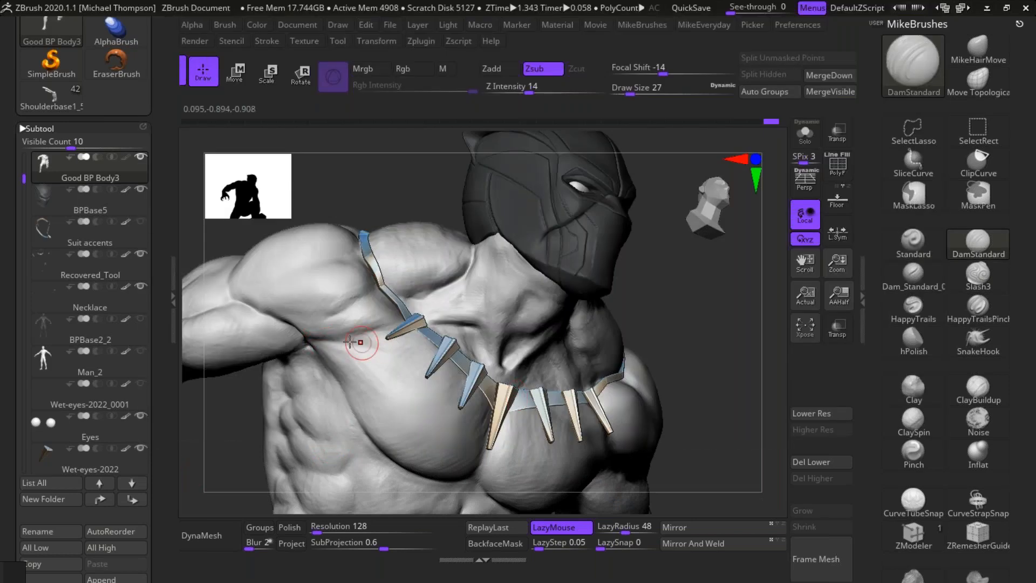
mouse_move(314, 338)
mouse_down()
mouse_move(380, 341)
mouse_move(406, 354)
mouse_up()
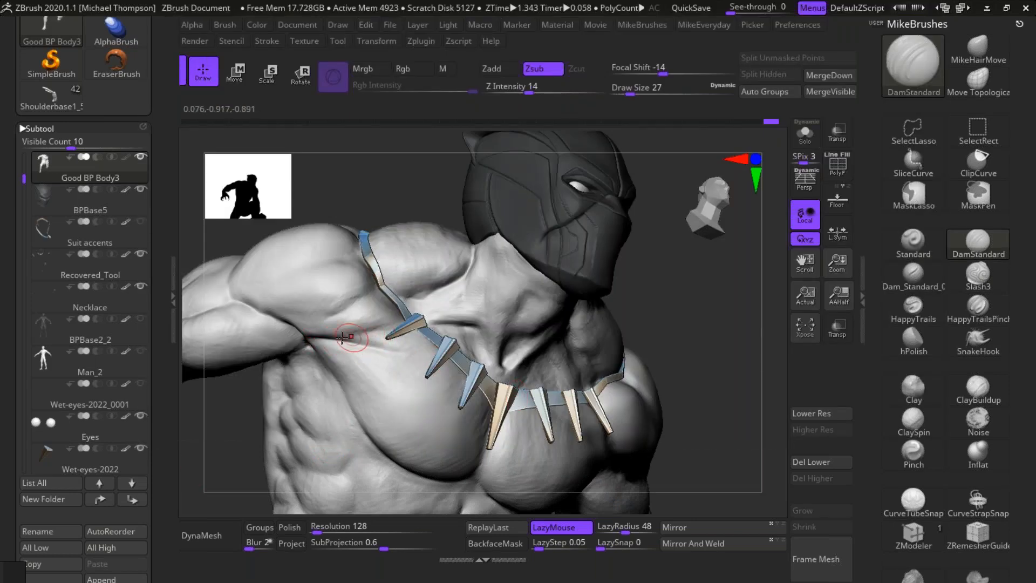
mouse_move(341, 340)
mouse_down()
mouse_move(400, 321)
mouse_move(360, 331)
mouse_move(420, 350)
mouse_up()
drag(389, 346, 448, 346)
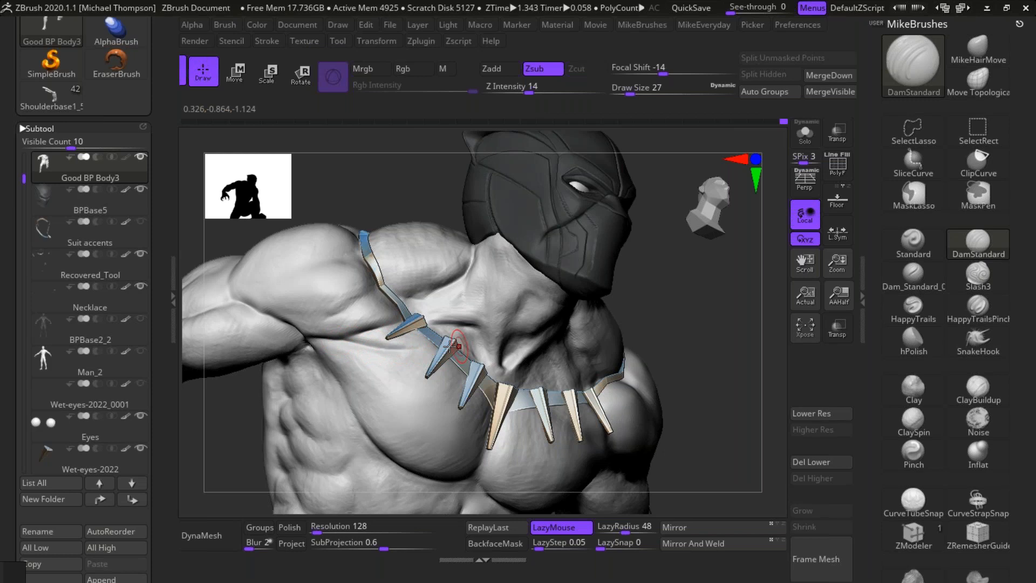
drag(735, 319, 417, 347)
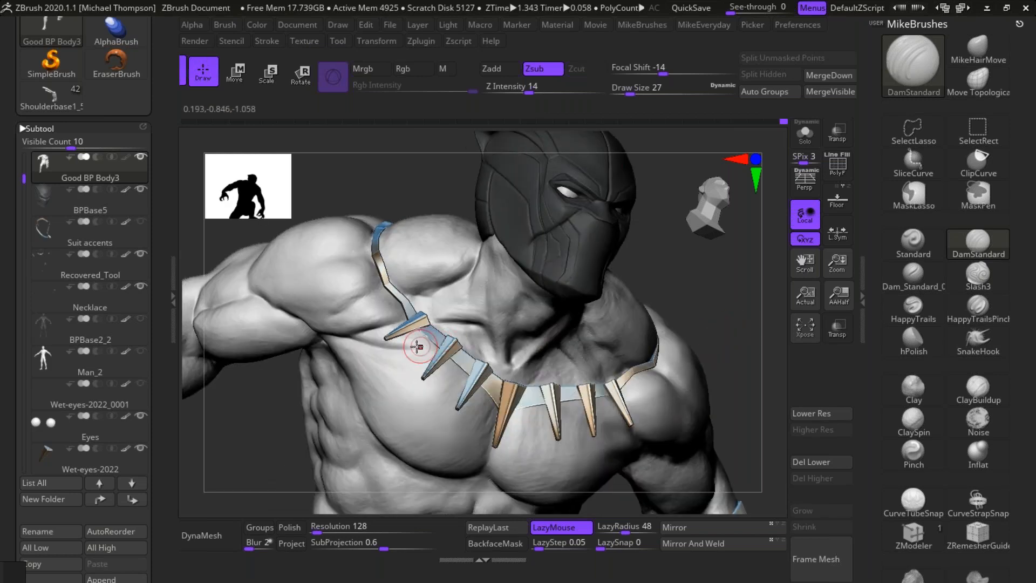
Step: Carve the muscle line down the front of the neck into the collarbone with repeated DamStandard strokes
mouse_move(766, 281)
mouse_down()
mouse_move(732, 293)
mouse_move(747, 271)
mouse_move(739, 291)
mouse_up()
drag(521, 296, 506, 210)
drag(525, 318, 512, 212)
drag(521, 303, 525, 320)
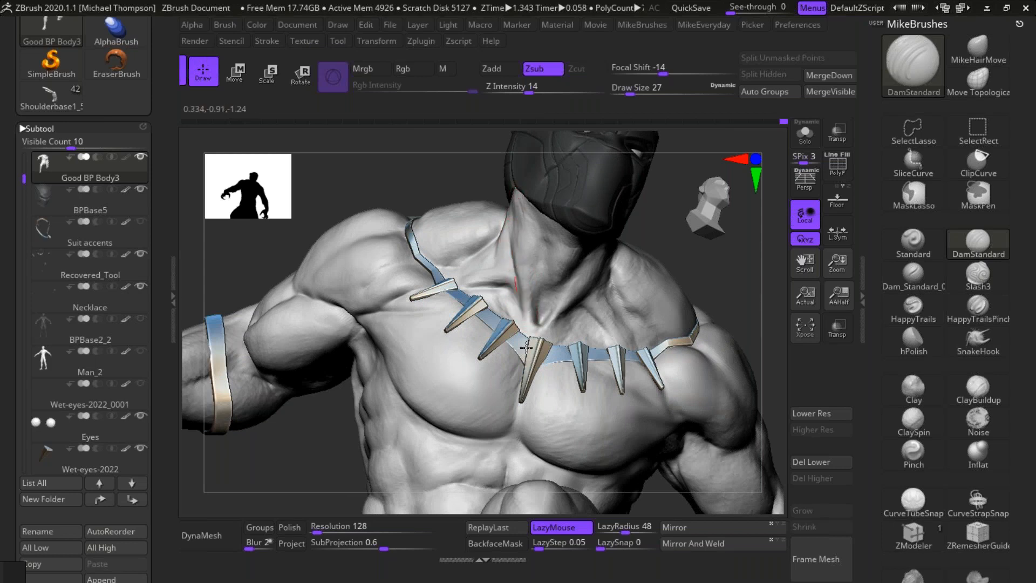
drag(729, 269, 733, 262)
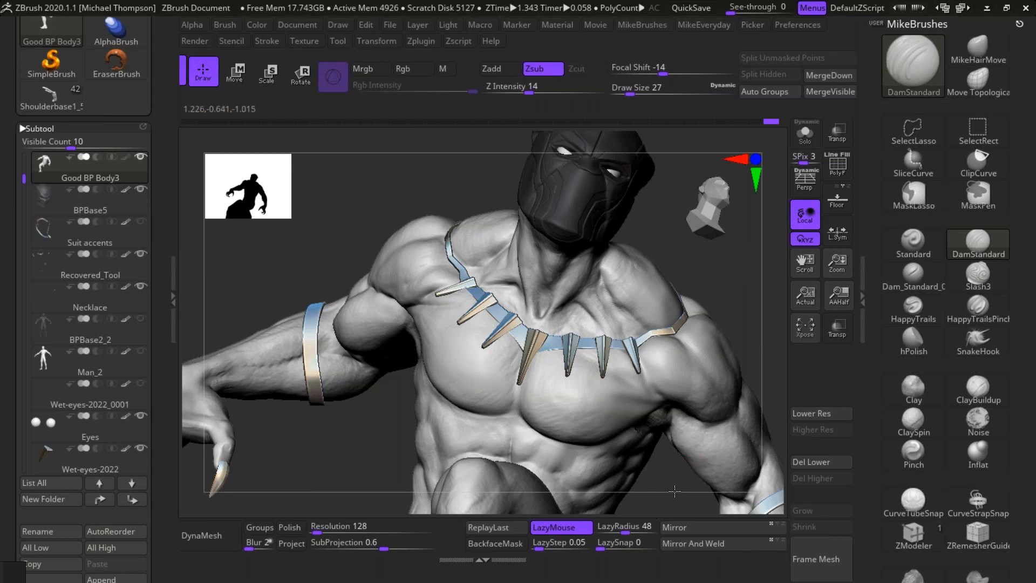
drag(674, 491, 681, 497)
Step: Switch to the Shoulderbase reference character and select its UpperBody_3 subtool, framing the chest and shoulder
drag(157, 110, 159, 186)
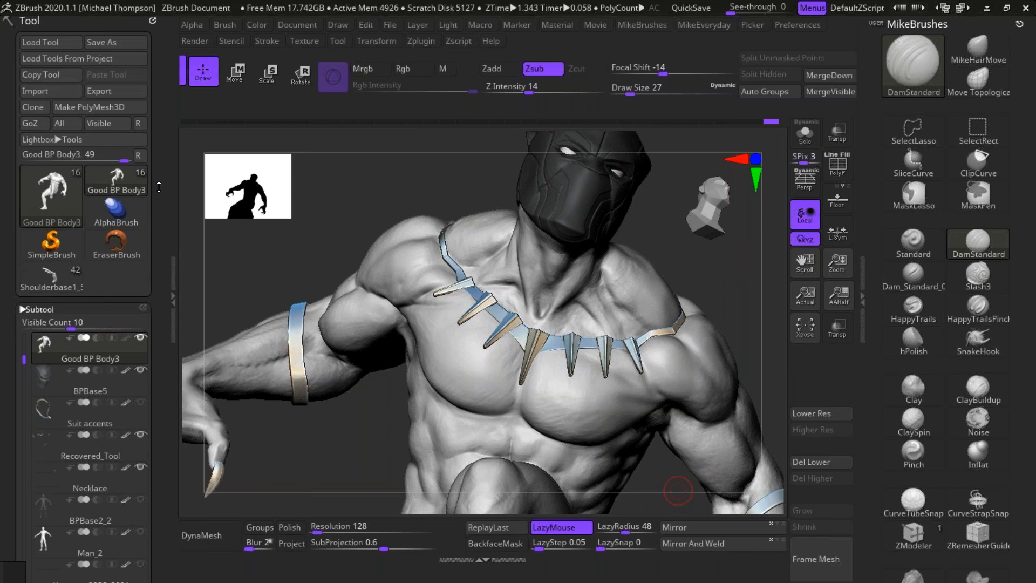
click(54, 276)
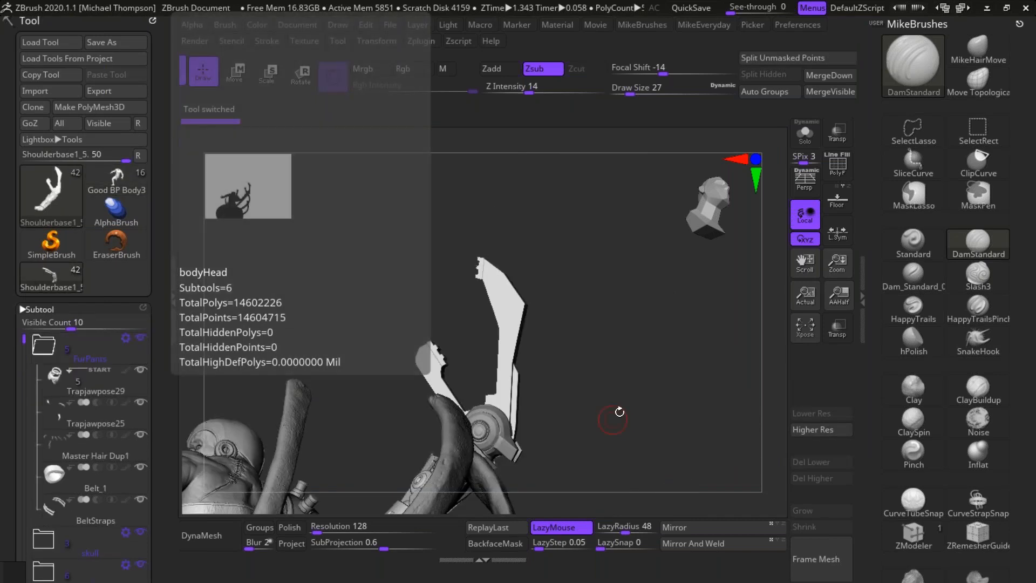
drag(619, 419, 634, 175)
drag(707, 204, 518, 349)
alt+click(440, 285)
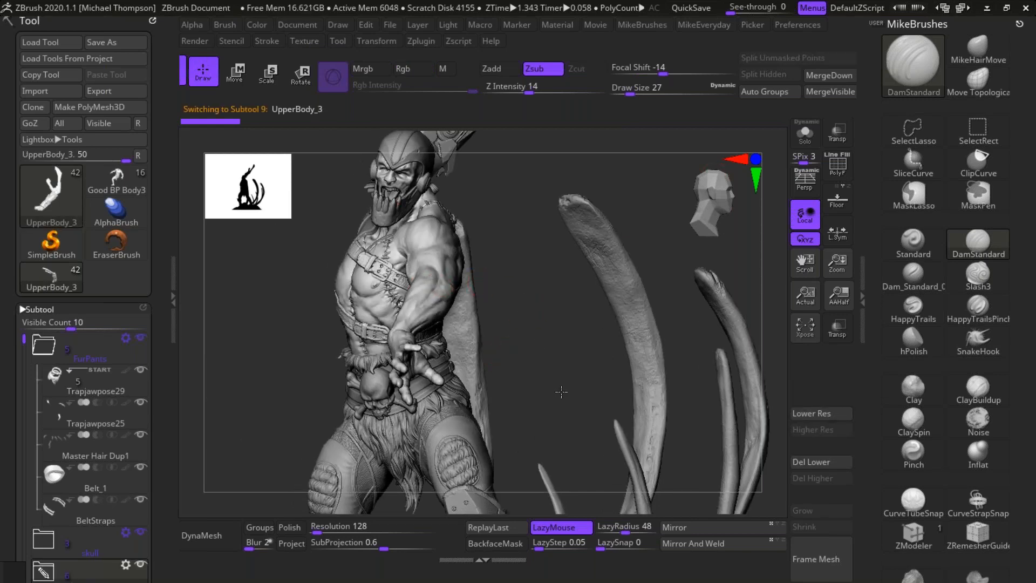
drag(562, 393, 750, 228)
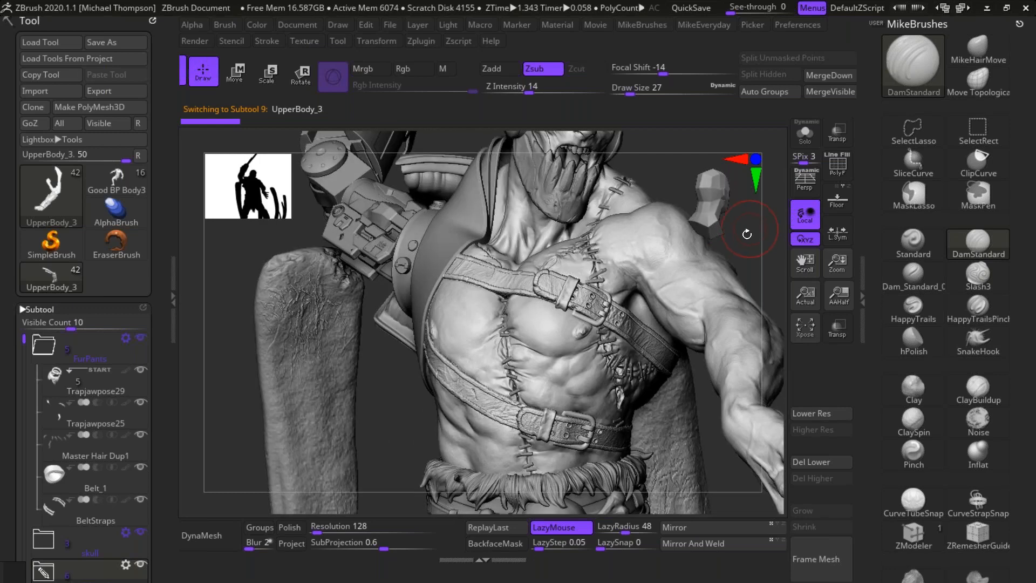
Step: Examine the reference character's overall pose and raised mechanical arm from the side
drag(610, 356, 564, 501)
click(755, 157)
drag(690, 312, 656, 298)
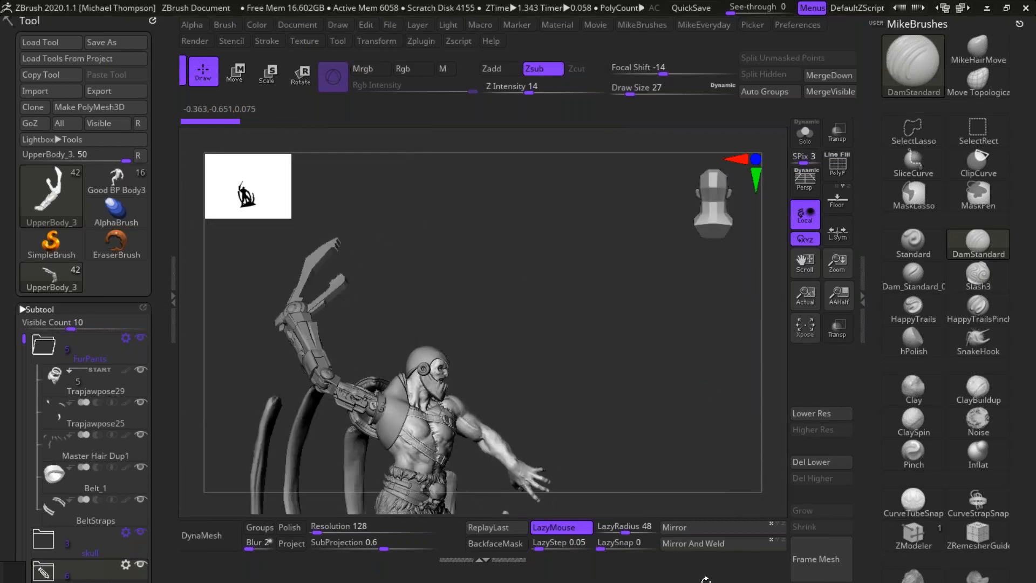
key(shift)
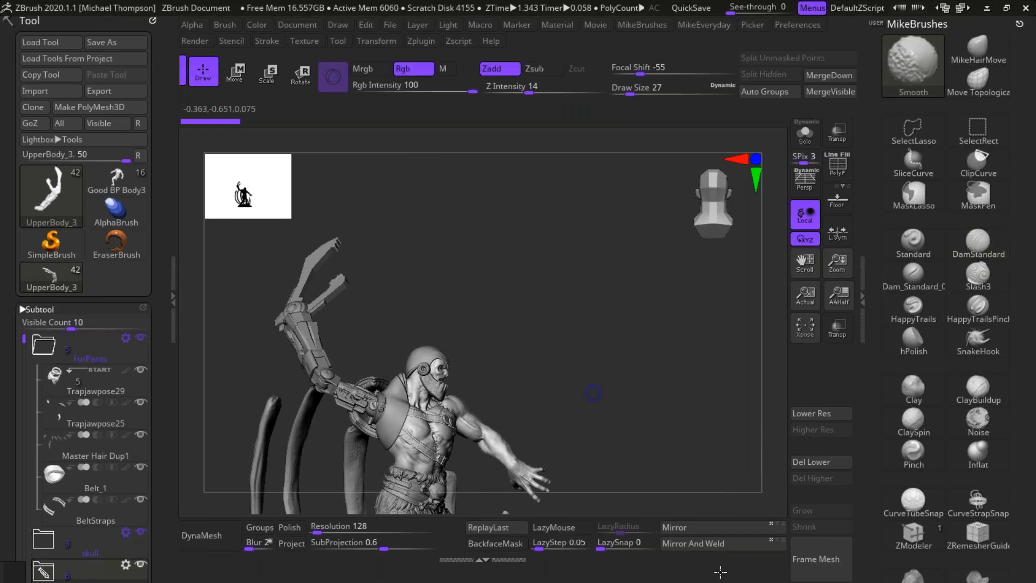
alt+drag(592, 393, 551, 404)
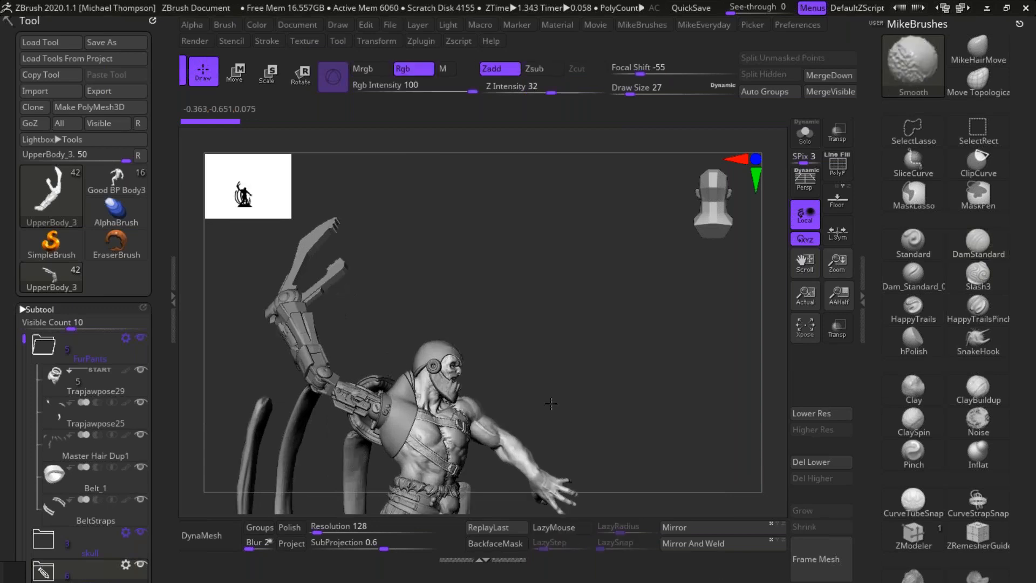
alt+drag(551, 403, 746, 573)
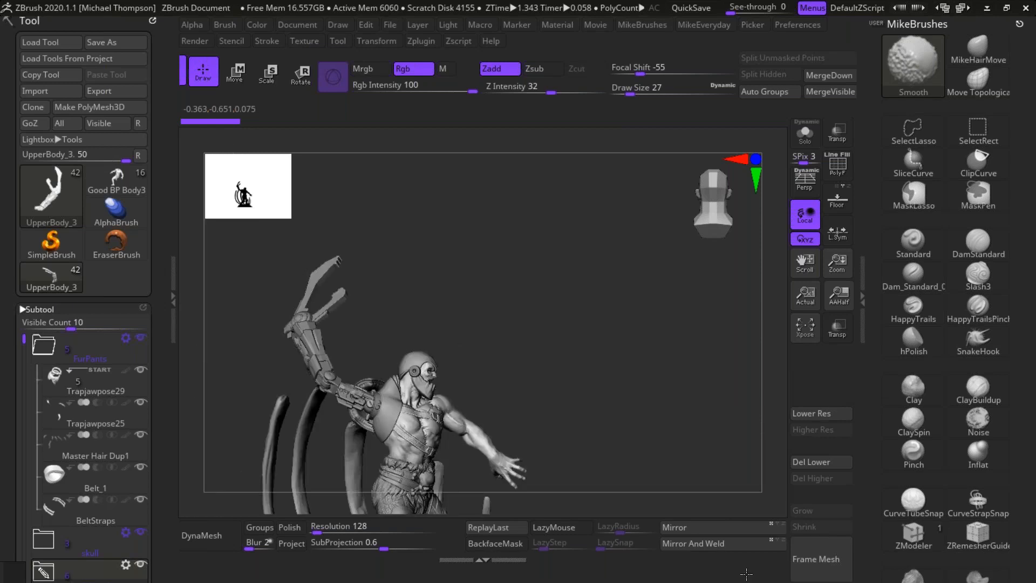
Step: Study the reference character's neck, chest, shoulder and outstretched arm muscles up close
alt+drag(746, 573, 585, 271)
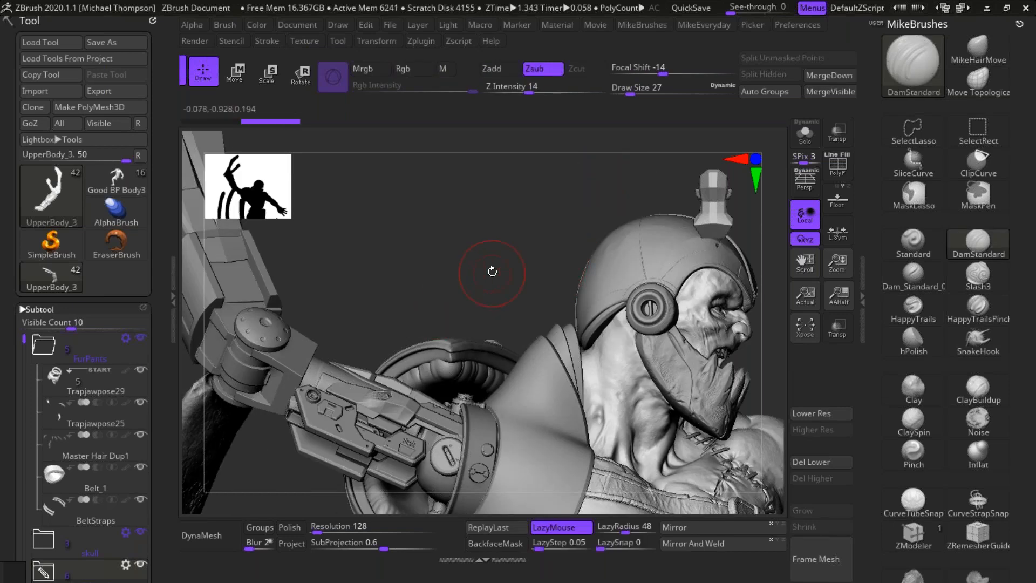
mouse_move(492, 271)
mouse_down()
mouse_move(642, 323)
mouse_move(663, 320)
mouse_move(675, 300)
mouse_up()
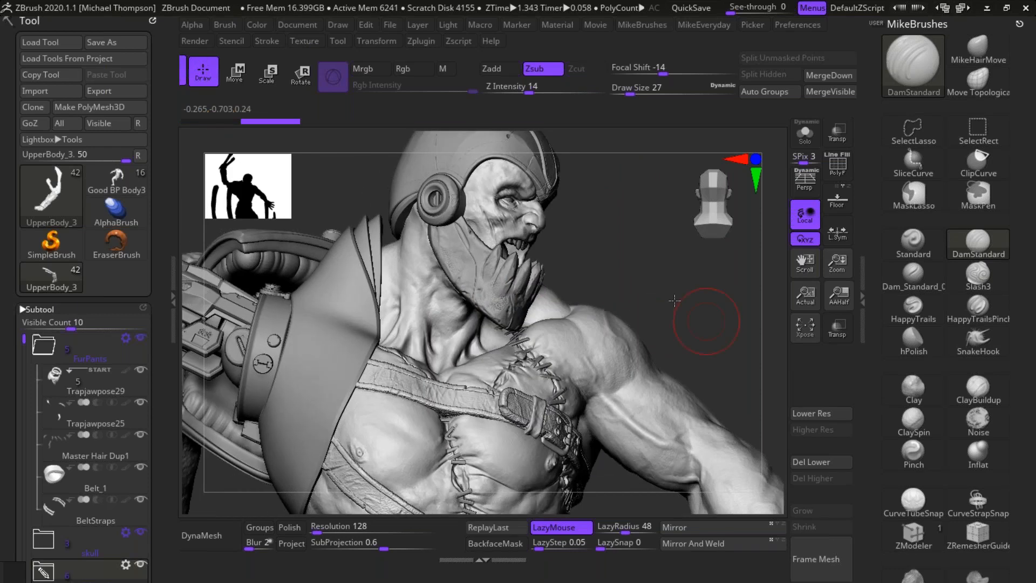
alt+drag(626, 272, 529, 213)
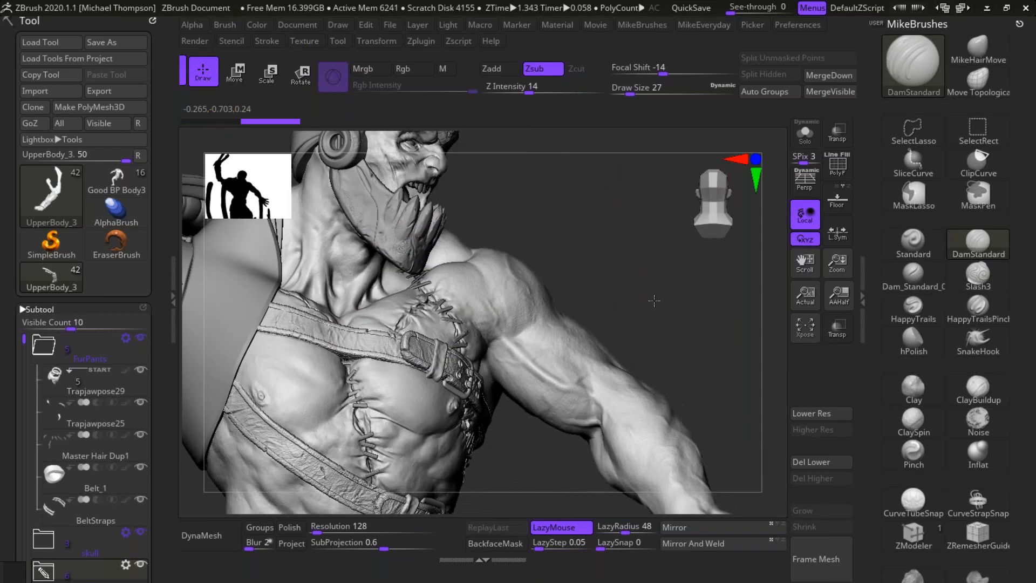
drag(654, 303, 648, 274)
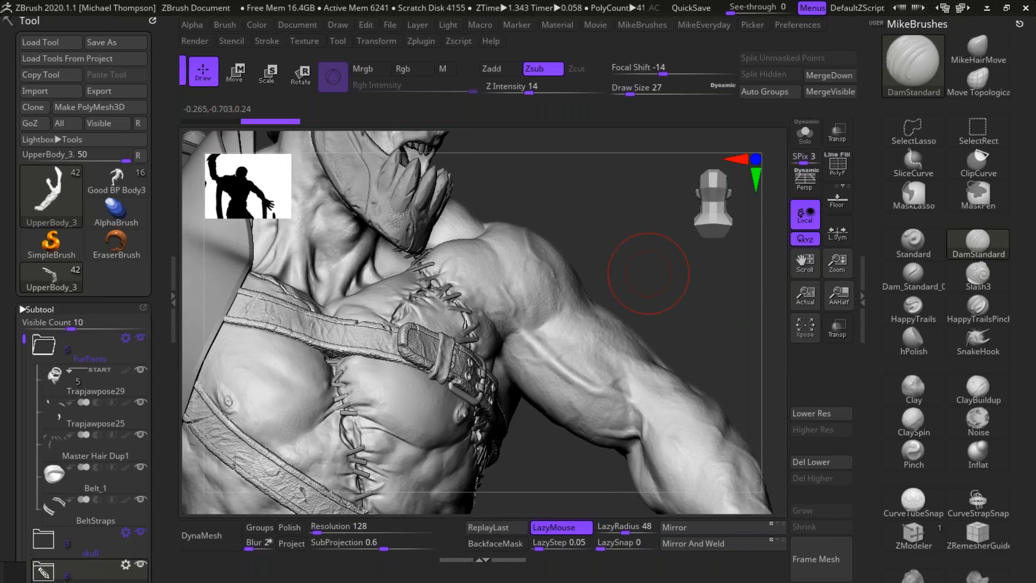
mouse_move(628, 263)
mouse_down()
mouse_move(733, 261)
mouse_move(701, 292)
mouse_move(675, 261)
mouse_up()
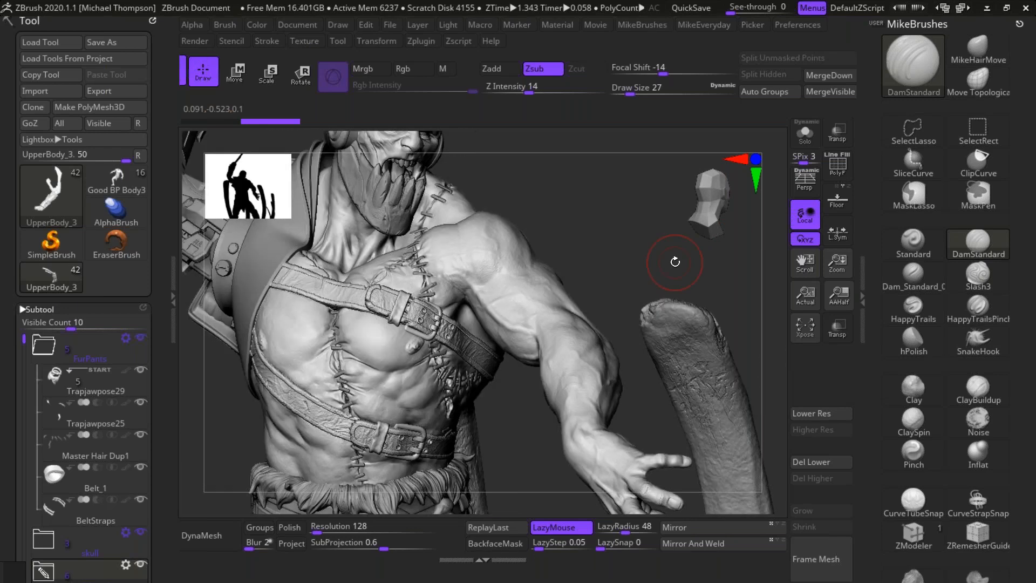
Step: Examine the reference character's skull belt, fur, padded thighs and armoured knees from several angles
alt+drag(626, 432, 622, 195)
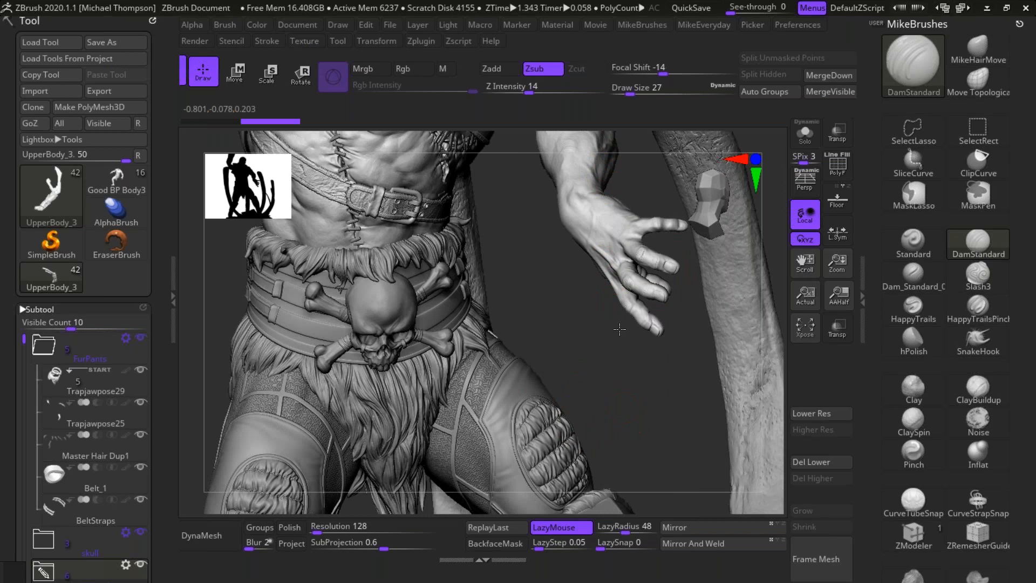
alt+drag(621, 332, 583, 338)
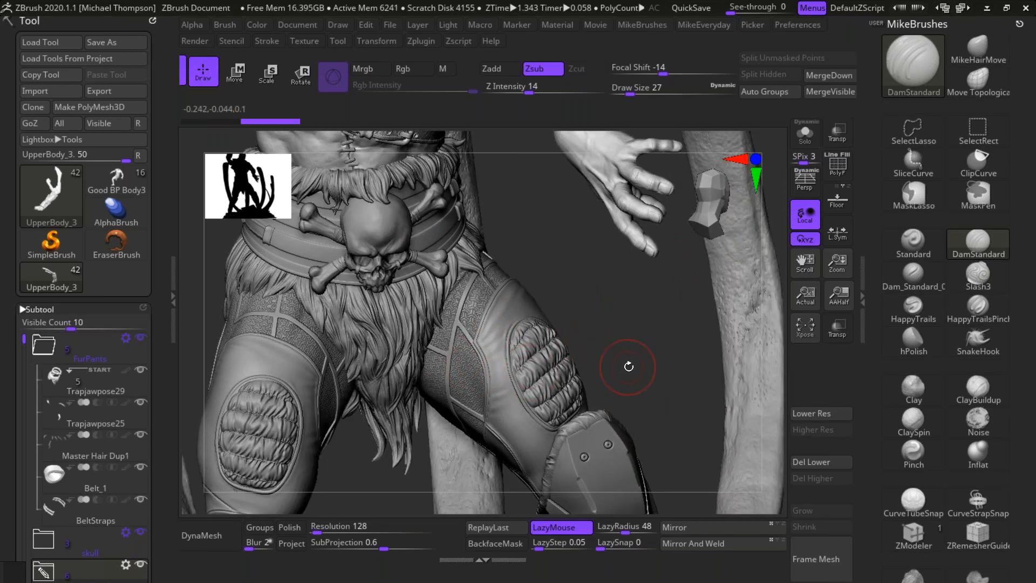
drag(644, 357, 645, 357)
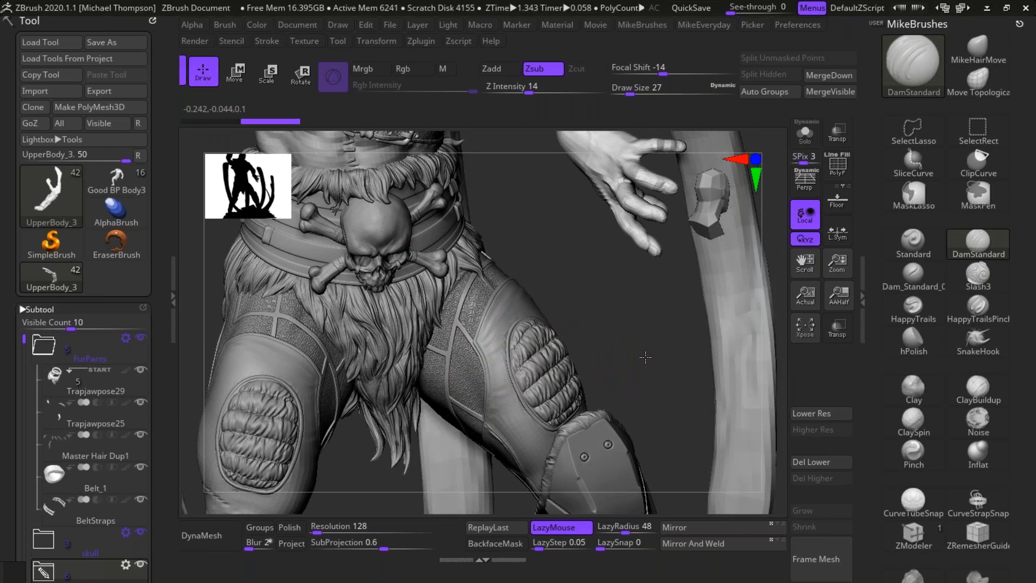
drag(645, 356, 612, 368)
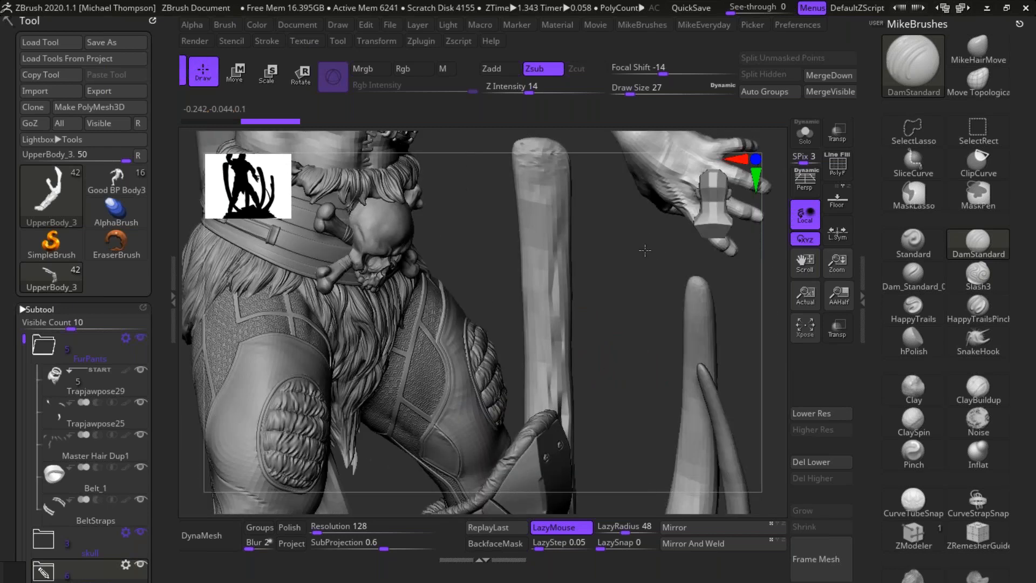
drag(645, 251, 645, 250)
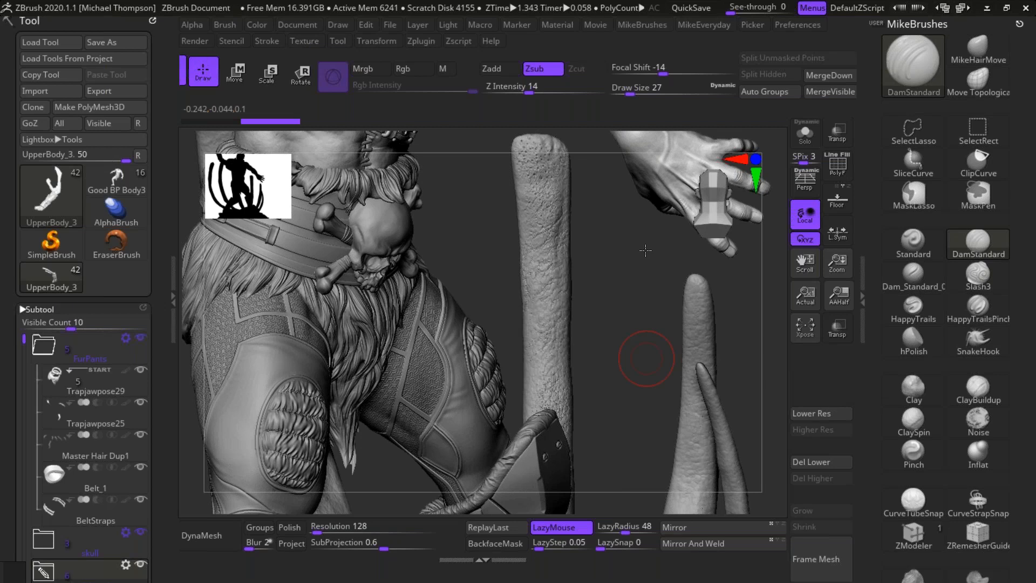
drag(646, 358, 645, 260)
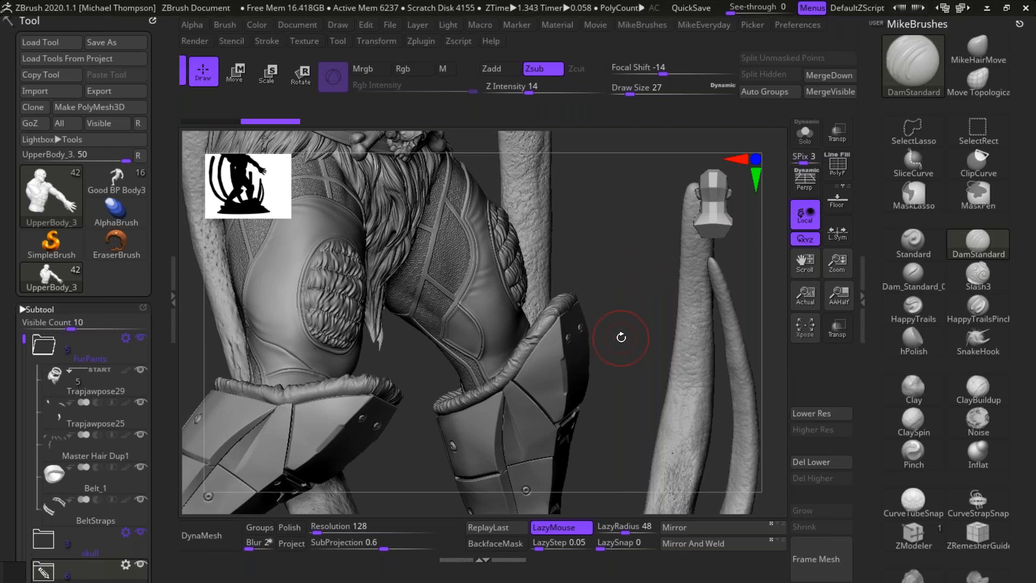
drag(598, 333, 600, 334)
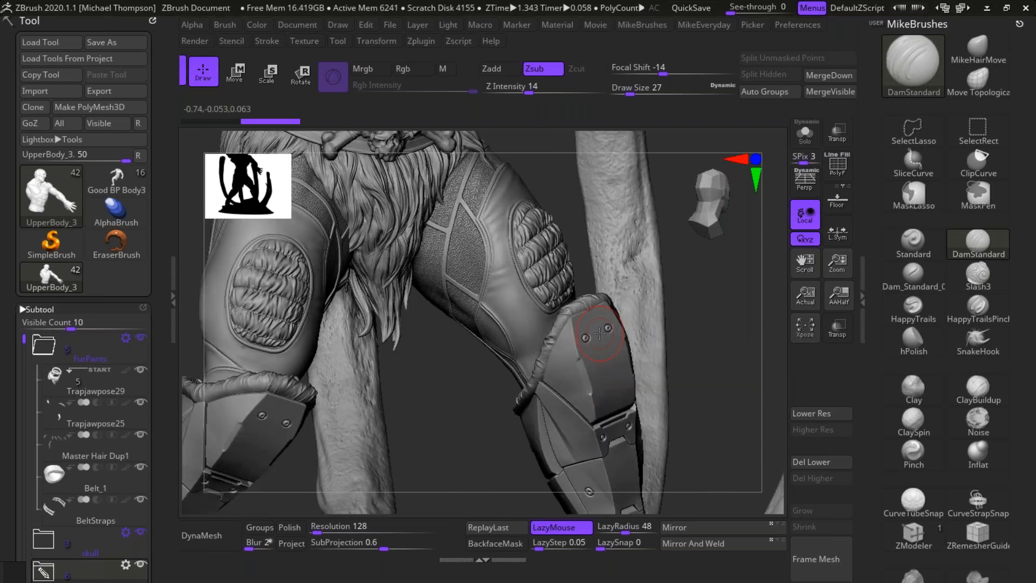
Step: Return to the Good BP Body3 tool and carve the inner-thigh muscle crease above the raised knee with DamStandard
click(124, 184)
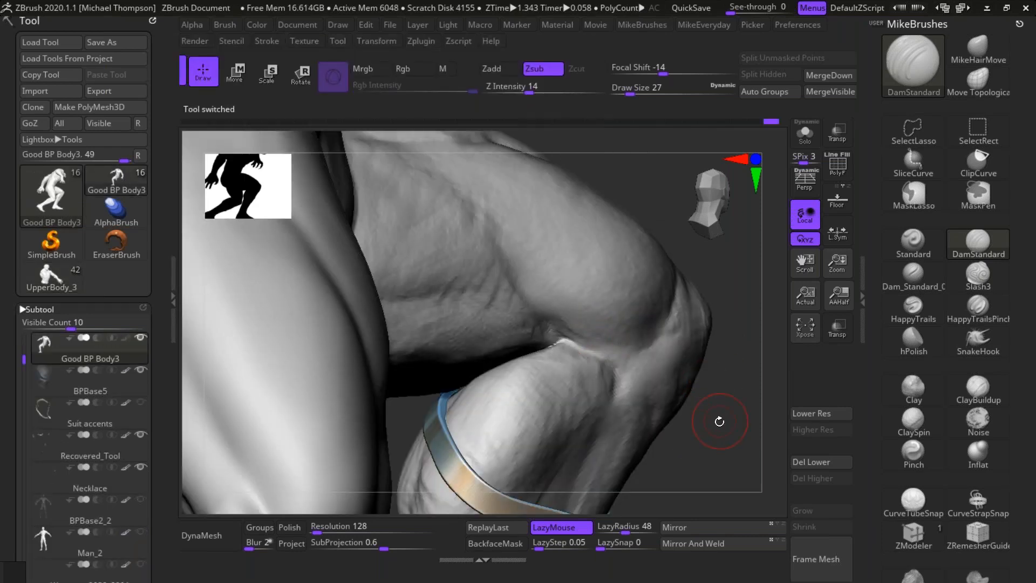
drag(719, 391, 686, 430)
drag(500, 329, 460, 286)
drag(508, 334, 461, 286)
drag(506, 327, 490, 322)
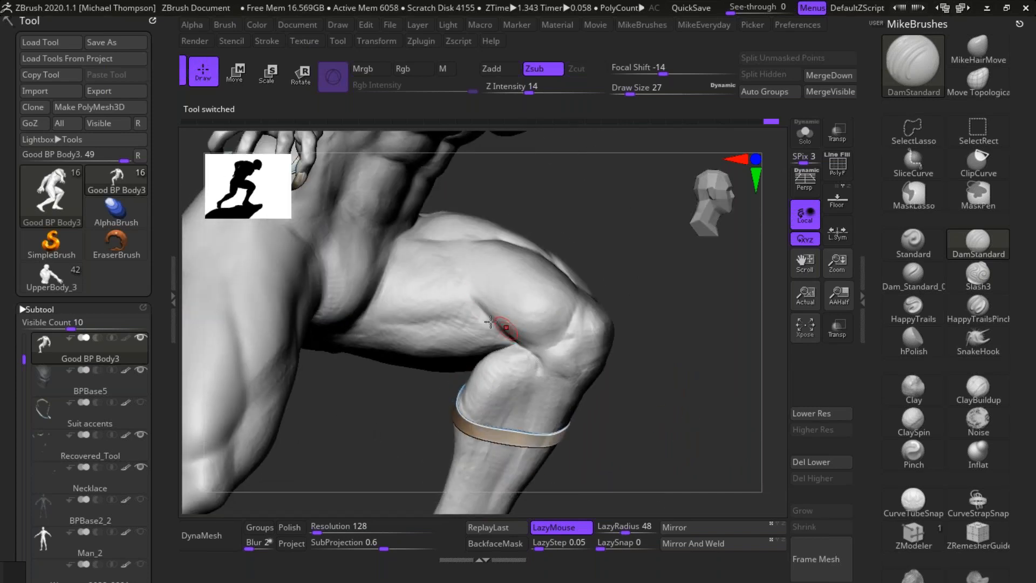
Step: Carve the crease between the thigh muscle and the kneecap of the raised leg with repeated DamStandard strokes
drag(669, 313, 642, 318)
mouse_move(527, 344)
mouse_down()
mouse_move(561, 339)
mouse_move(546, 347)
mouse_up()
drag(577, 315, 549, 345)
drag(578, 311, 548, 344)
drag(577, 311, 561, 328)
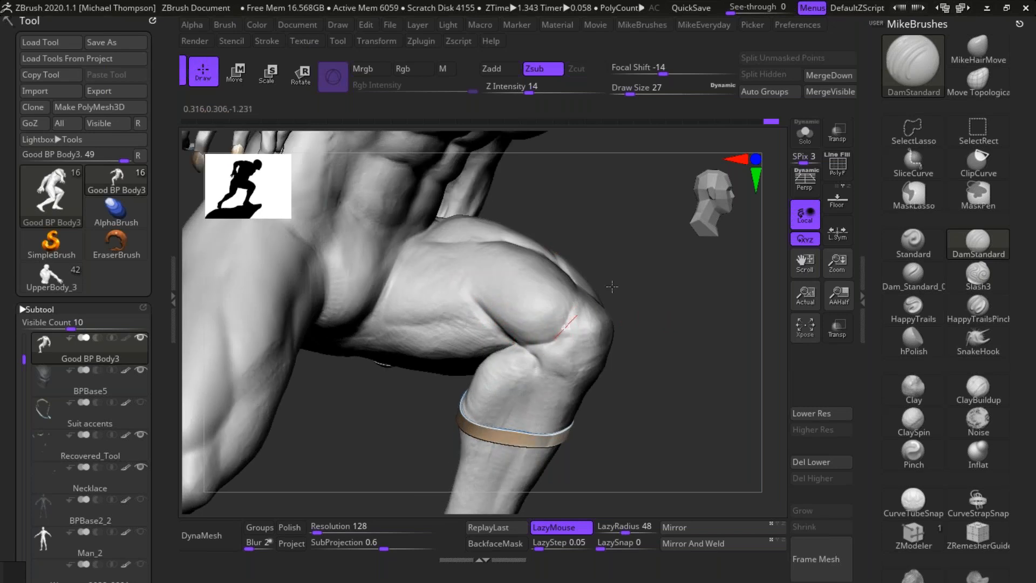
Step: Carve the inner edge of the raised leg's kneecap with a DamStandard stroke running down towards the shin
drag(681, 367, 615, 345)
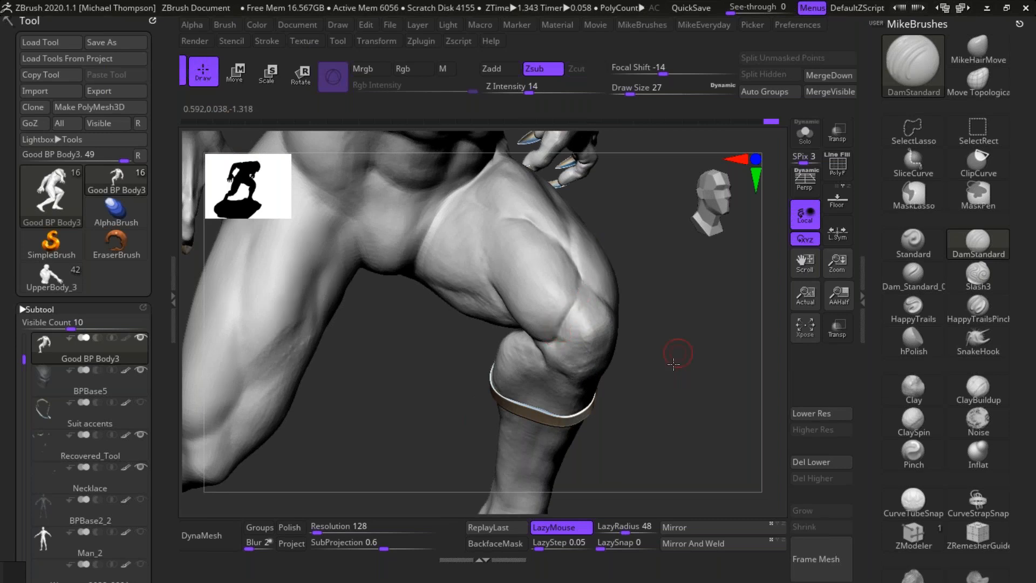
drag(673, 365, 668, 373)
mouse_move(562, 333)
mouse_down()
mouse_move(514, 353)
mouse_move(569, 396)
mouse_up()
drag(674, 380, 686, 371)
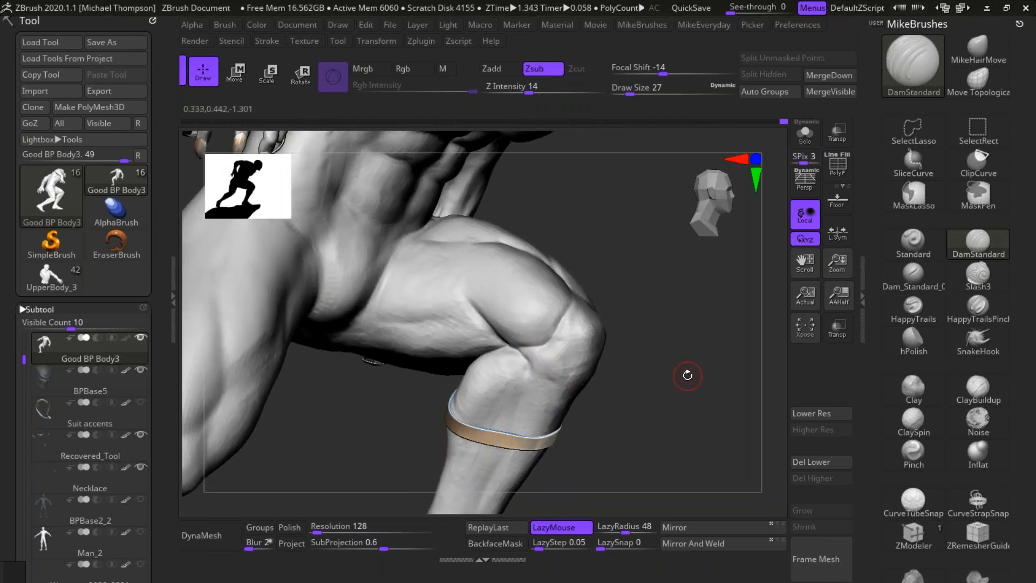
drag(694, 376, 691, 375)
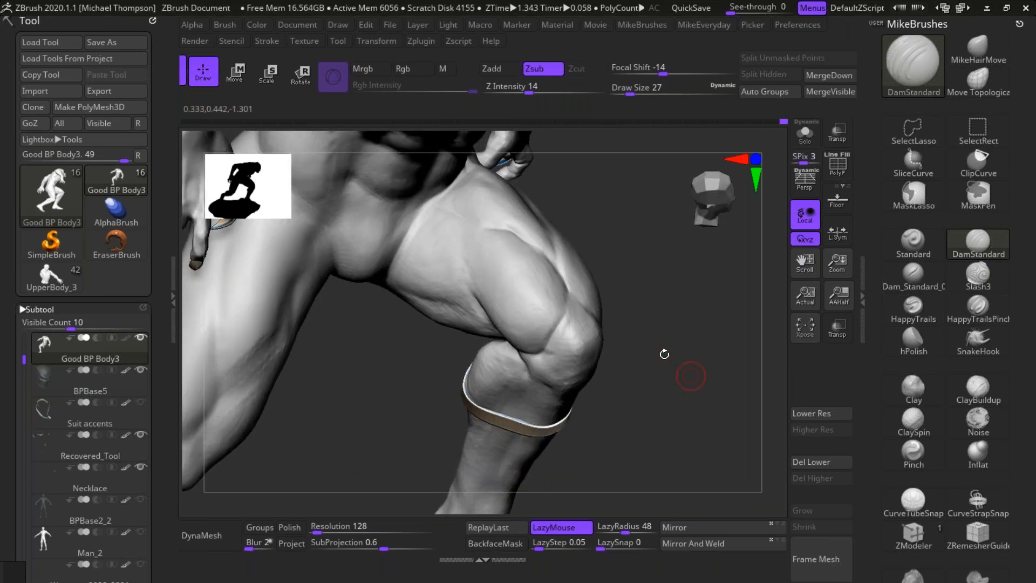
Step: Carve the long crease between the front and inner thigh muscles of the raised leg down to the knee with DamStandard
drag(678, 281, 641, 217)
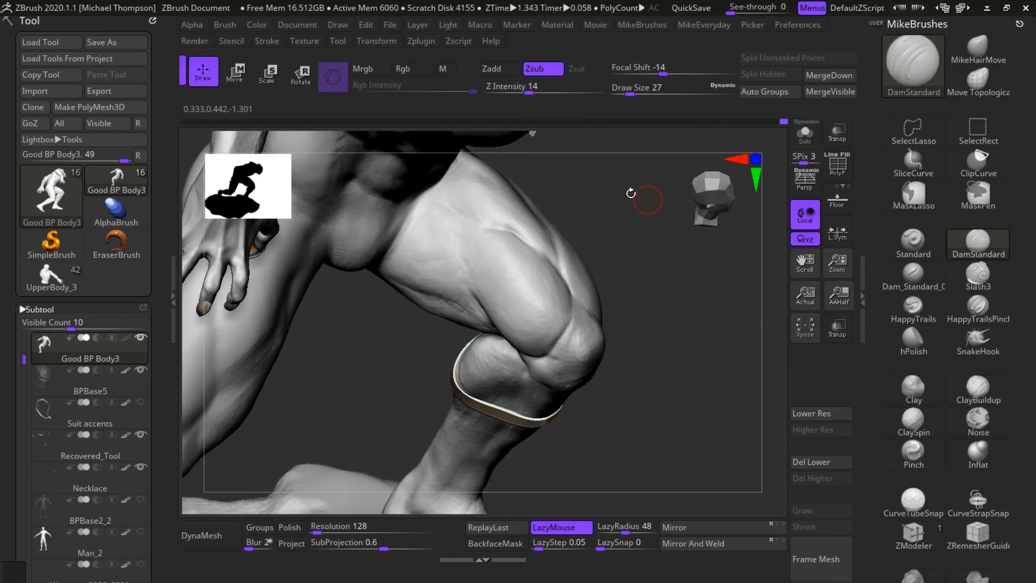
mouse_move(432, 196)
mouse_down()
mouse_move(468, 231)
mouse_move(466, 274)
mouse_move(484, 317)
mouse_up()
mouse_move(459, 208)
mouse_down()
mouse_move(461, 238)
mouse_move(510, 343)
mouse_up()
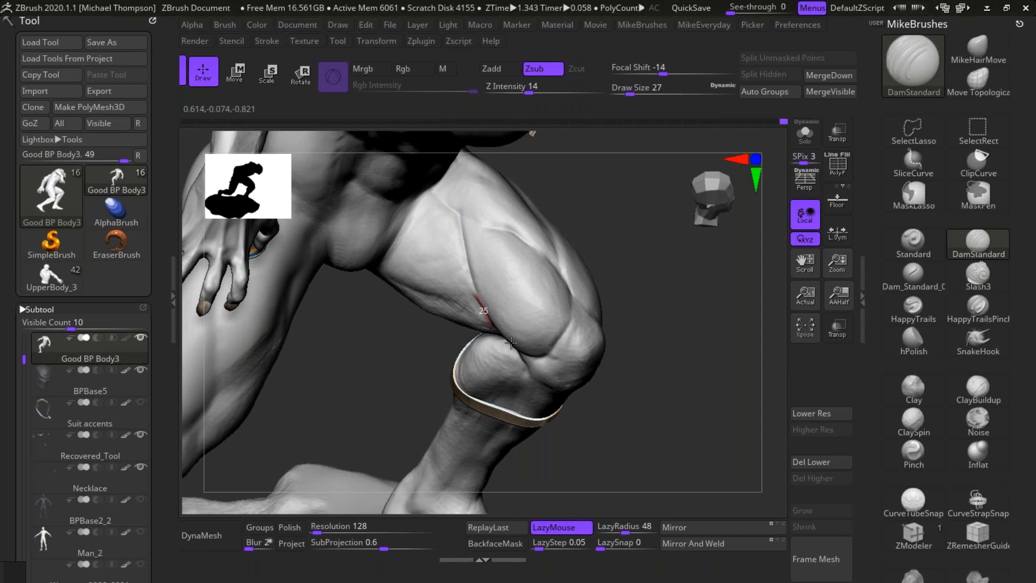
drag(680, 426, 712, 429)
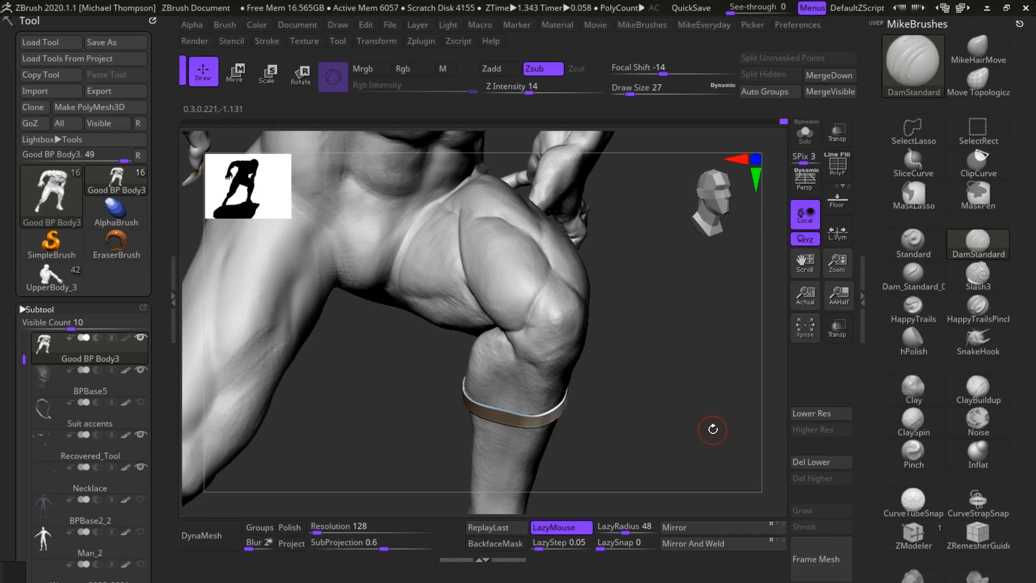
Step: Carve a diagonal DamStandard crease across the top of the raised thigh along the upper edge of the front muscle
mouse_move(673, 395)
alt+mouse_down()
mouse_move(688, 386)
mouse_move(685, 367)
mouse_move(716, 434)
mouse_move(704, 405)
mouse_move(669, 402)
mouse_move(689, 404)
alt+mouse_up()
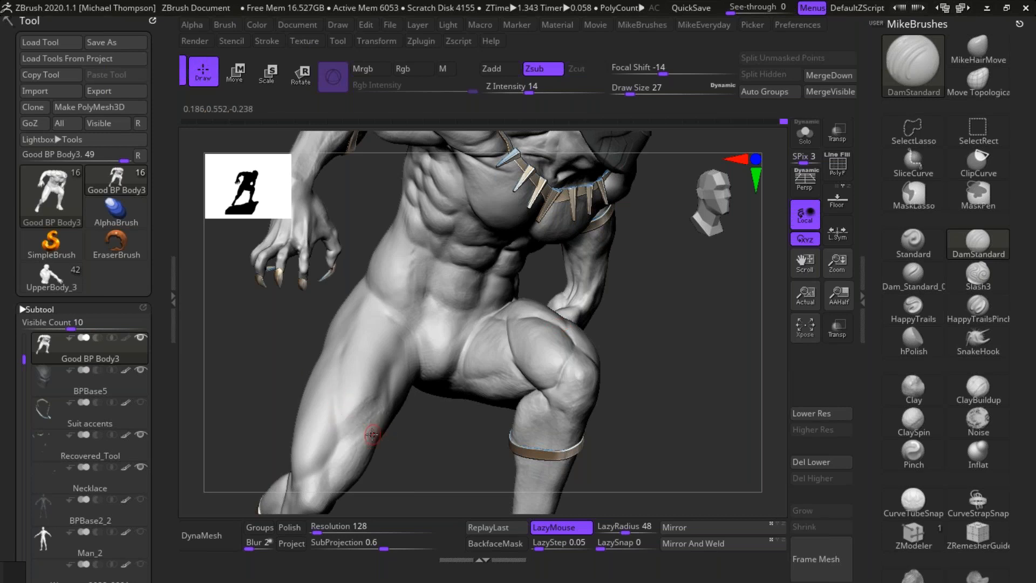
mouse_move(663, 388)
mouse_down()
mouse_move(668, 341)
mouse_move(656, 319)
mouse_move(509, 320)
mouse_move(558, 344)
mouse_up()
drag(507, 318, 552, 347)
mouse_move(666, 367)
mouse_down()
mouse_move(653, 381)
mouse_move(662, 364)
mouse_up()
drag(498, 304, 561, 361)
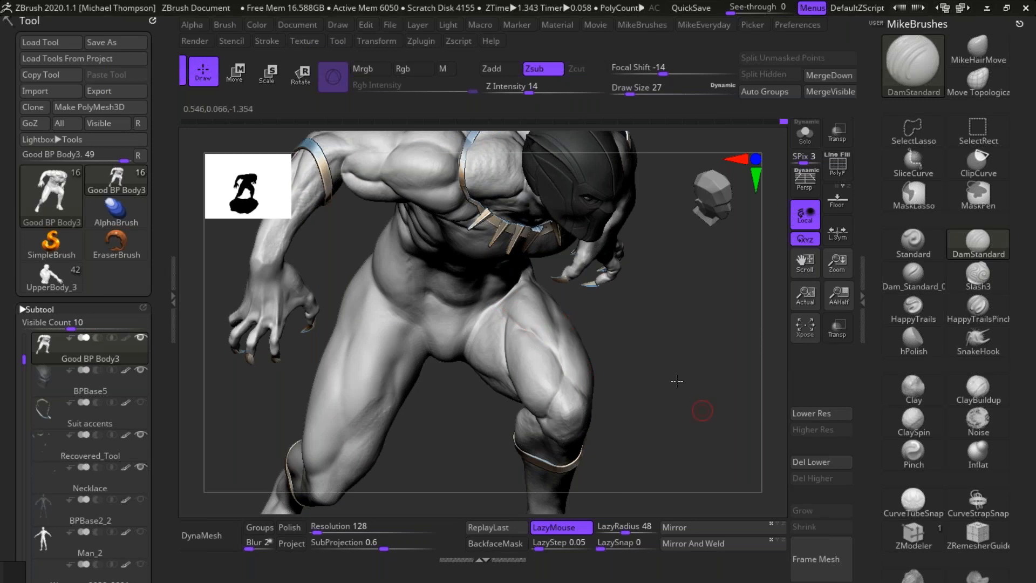
Step: Carve the outer DamStandard crease from the hip down the top of the raised thigh to separate the outer muscle
drag(702, 411, 675, 387)
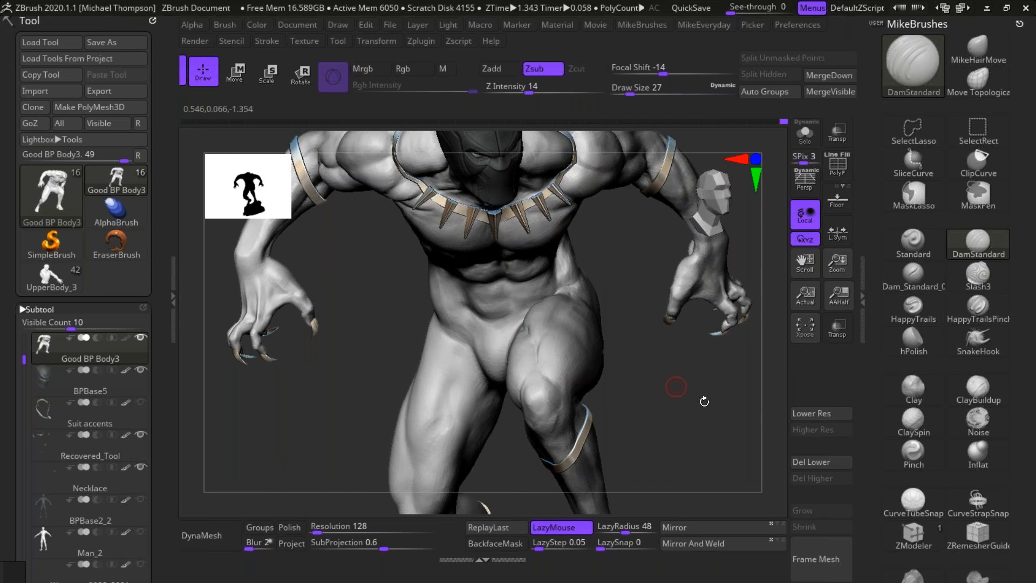
mouse_move(704, 402)
mouse_down()
mouse_move(584, 268)
mouse_move(520, 394)
mouse_move(521, 385)
mouse_up()
drag(564, 318, 535, 360)
drag(578, 273, 541, 360)
drag(723, 327, 710, 372)
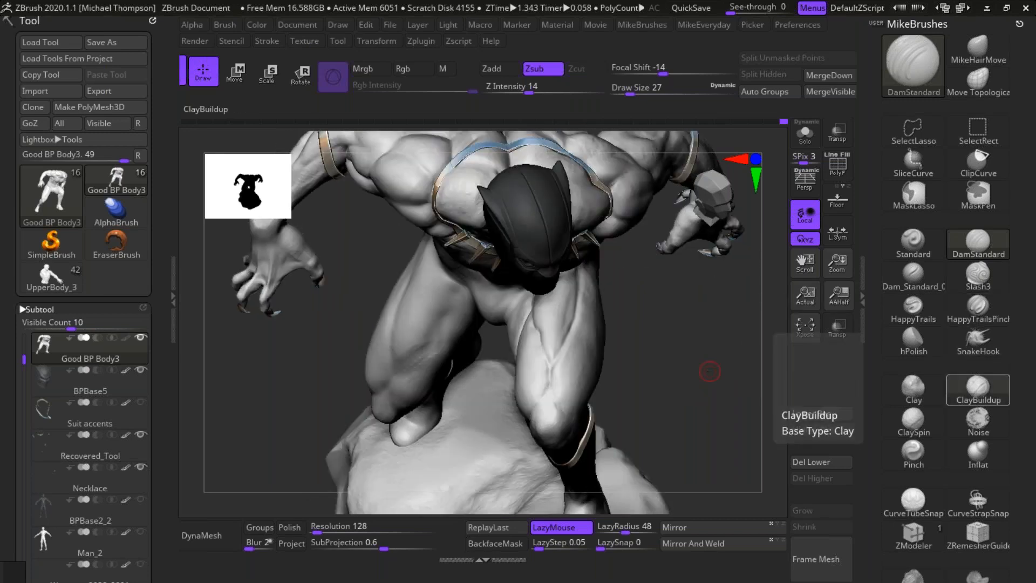
Step: Build up the muscle between the creases on top of the raised thigh with ClayBuildup and smooth it towards the knee
click(978, 387)
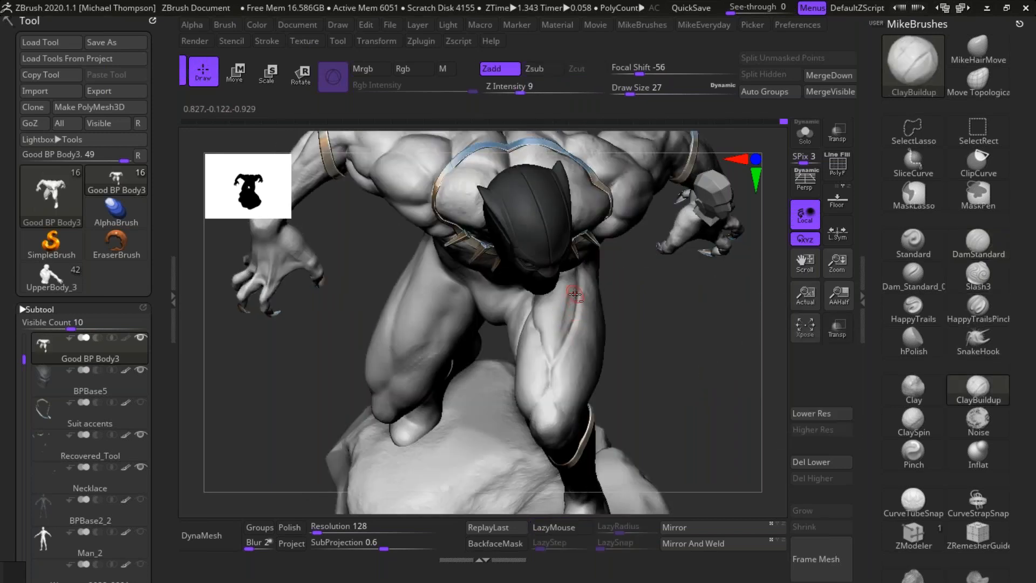
mouse_move(678, 338)
alt+mouse_down()
mouse_move(712, 363)
mouse_move(664, 353)
alt+mouse_up()
mouse_move(576, 305)
mouse_down()
mouse_move(543, 333)
mouse_move(569, 308)
mouse_move(548, 326)
mouse_move(559, 323)
mouse_move(566, 338)
mouse_up()
key(shift)
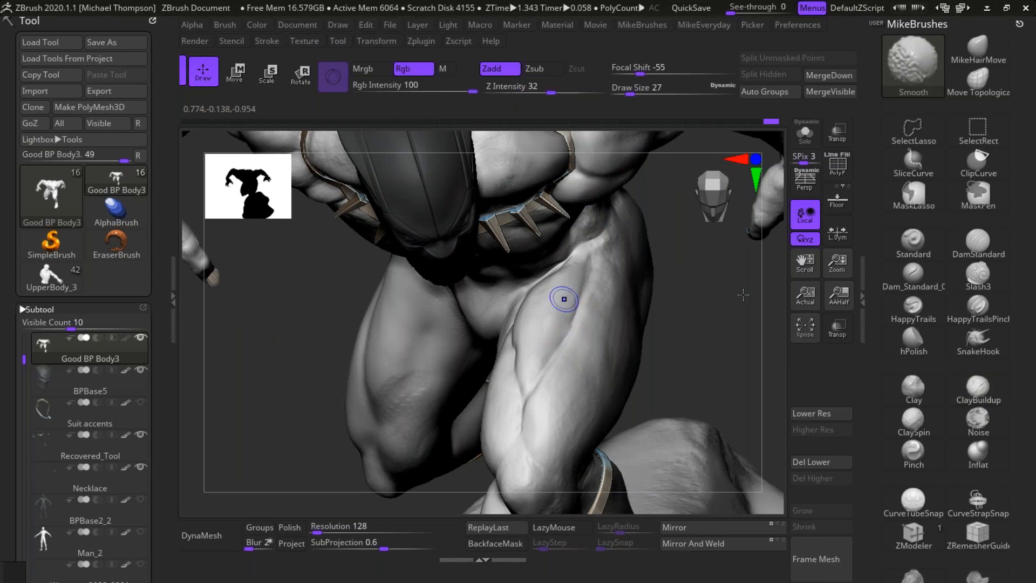
drag(715, 335, 599, 394)
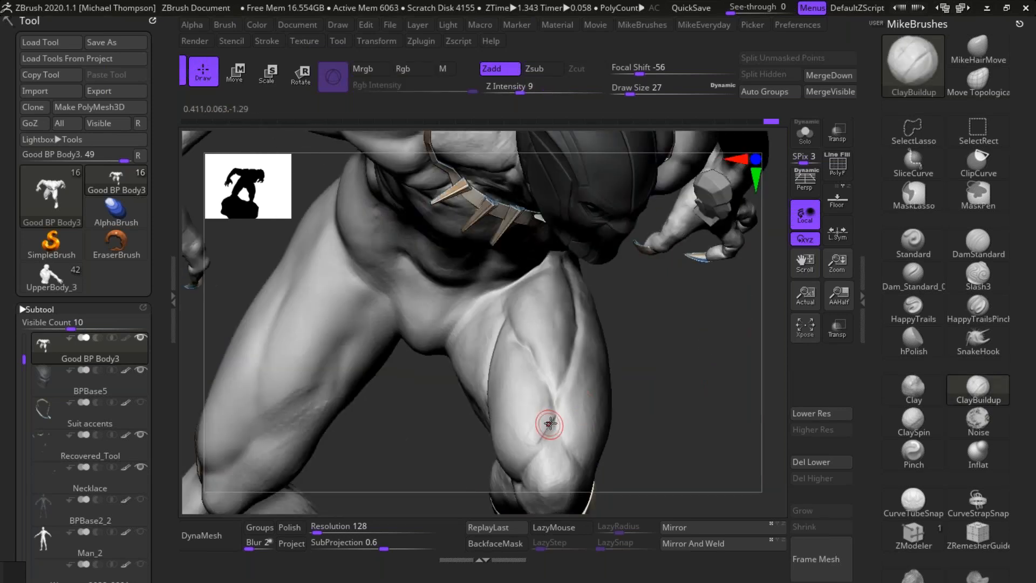
key(shift)
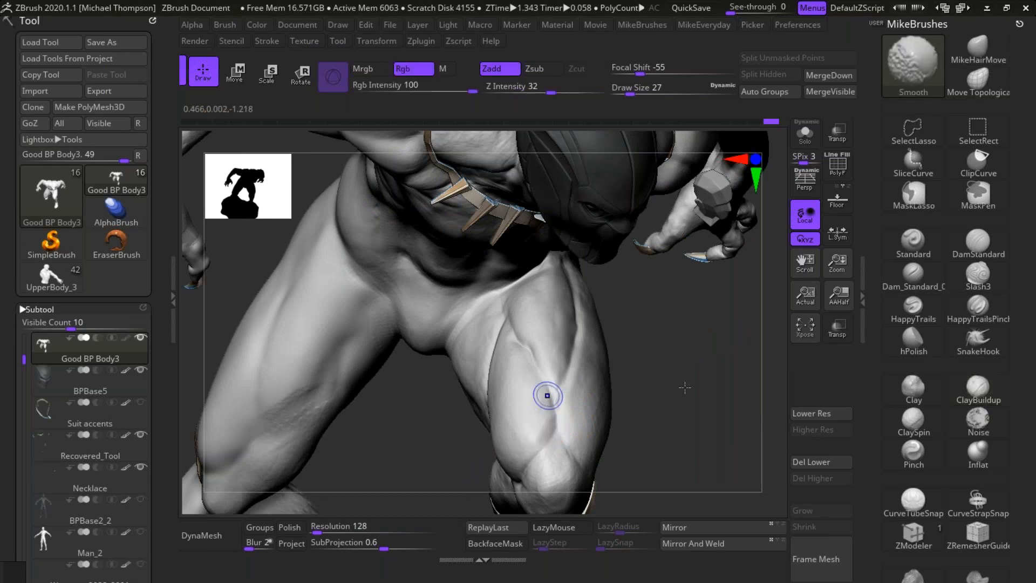
Step: Build up the inner thigh along the long crease of the raised leg with ClayBuildup, then smooth the surface
drag(699, 379, 527, 367)
alt+drag(468, 326, 484, 415)
alt+drag(479, 373, 484, 419)
alt+drag(465, 332, 481, 417)
alt+drag(483, 353, 496, 426)
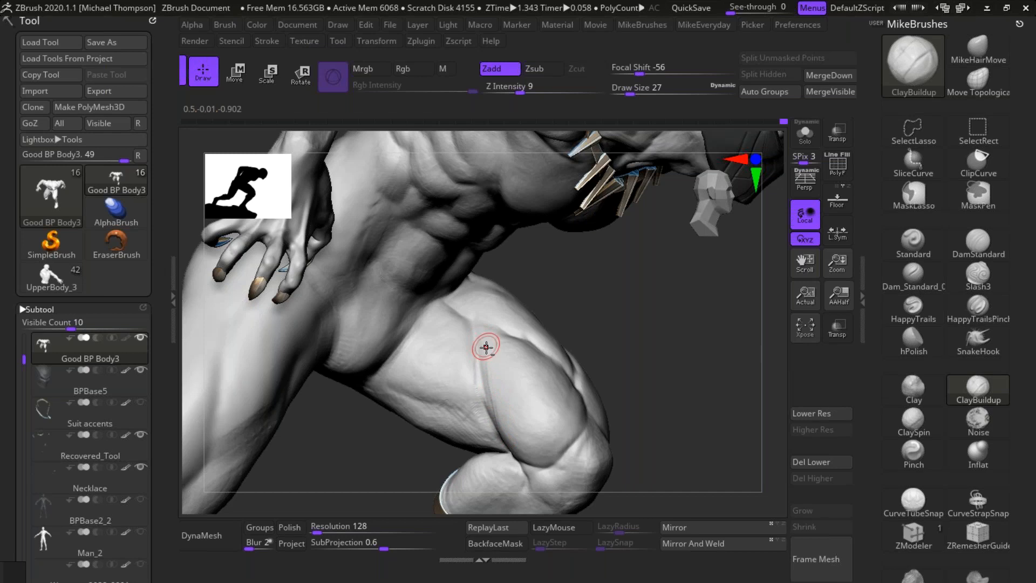
alt+drag(470, 371, 481, 414)
key(shift)
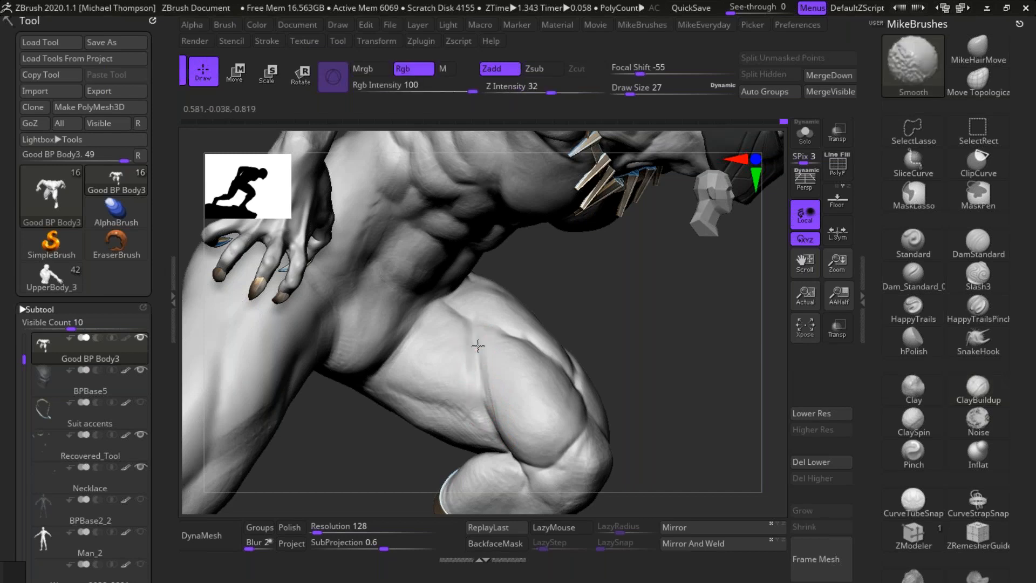
shift+drag(465, 361, 464, 368)
drag(599, 327, 561, 323)
alt+drag(467, 308, 466, 370)
shift+drag(475, 331, 461, 363)
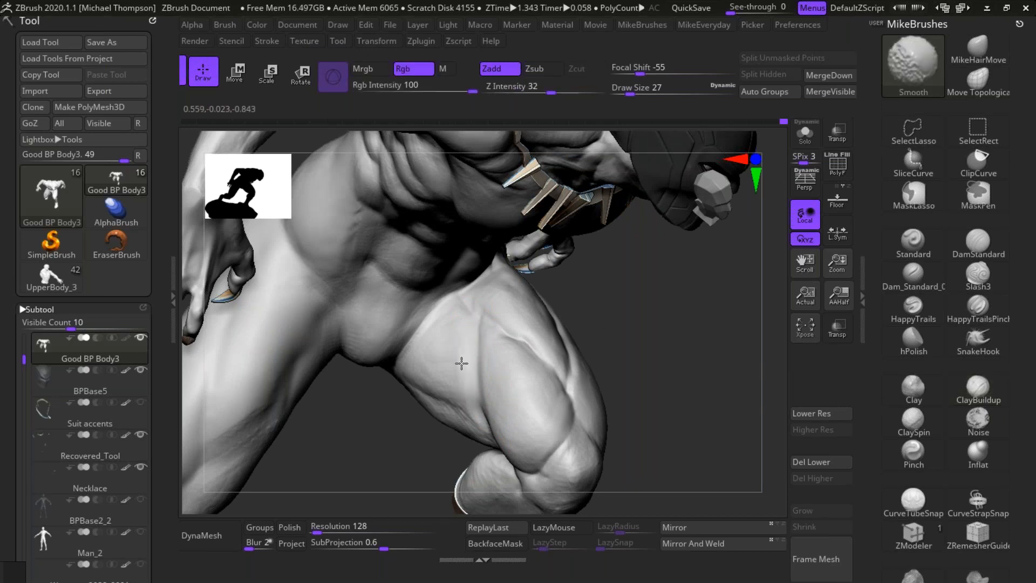
Step: Fill out the inner side of the raised thigh's front muscle with long ClayBuildup strokes
drag(649, 379, 686, 377)
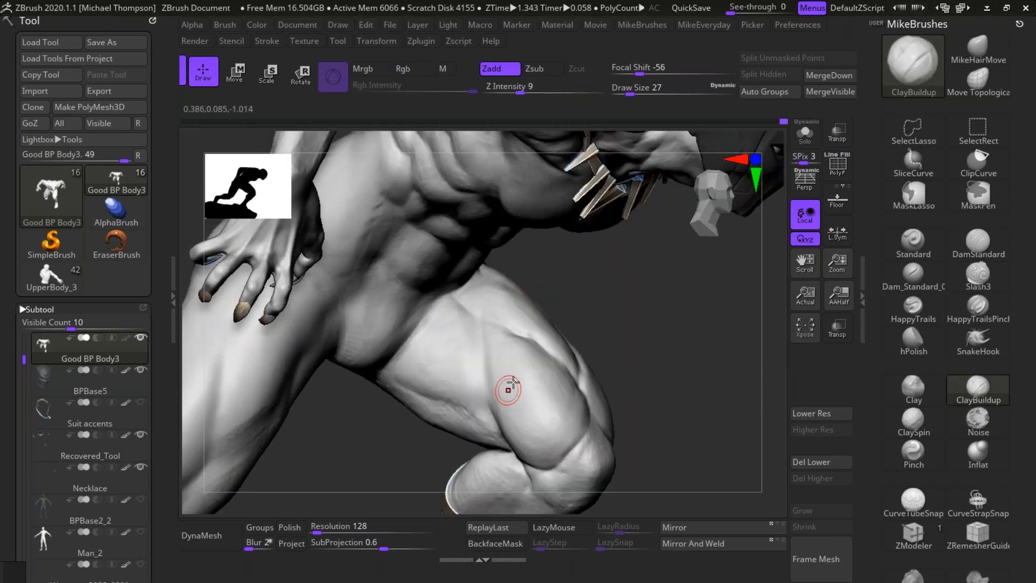
alt+drag(492, 346, 506, 422)
shift+drag(487, 328, 512, 428)
drag(676, 359, 615, 366)
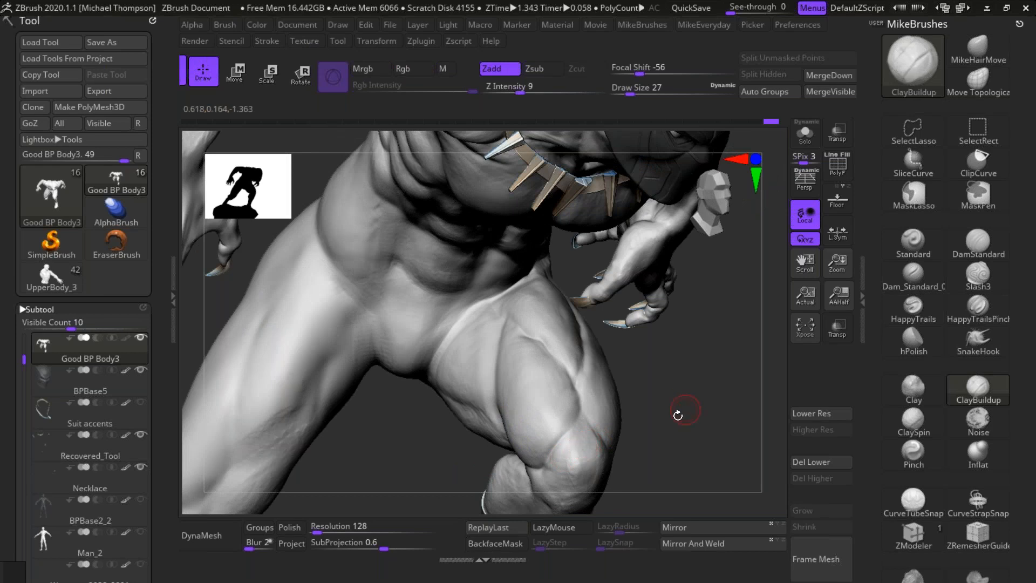
Step: Build up the raised leg's kneecap with ClayBuildup and smooth its surface and the surrounding edges
alt+drag(678, 416, 682, 325)
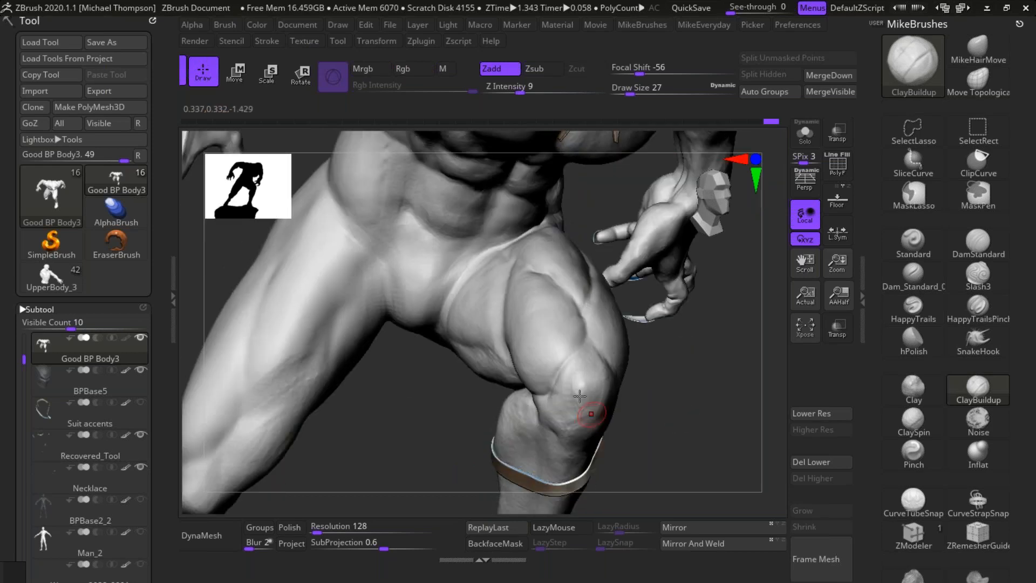
mouse_move(556, 399)
mouse_down()
mouse_move(558, 373)
mouse_move(585, 393)
mouse_up()
key(shift)
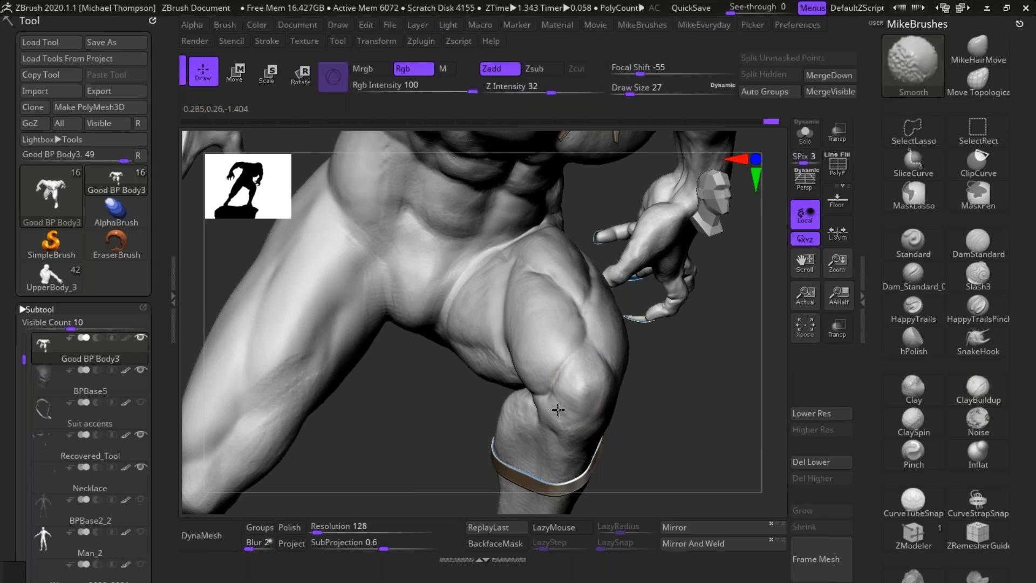
mouse_move(549, 382)
alt+mouse_down()
mouse_move(581, 345)
mouse_move(554, 376)
mouse_move(560, 355)
alt+mouse_up()
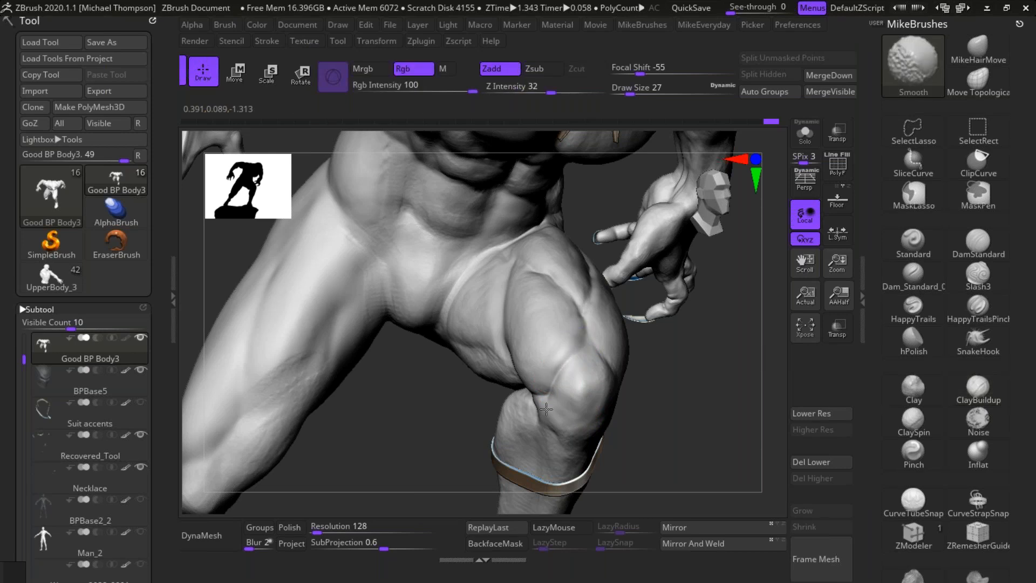
mouse_move(693, 413)
mouse_down()
mouse_move(707, 465)
mouse_move(726, 421)
mouse_up()
mouse_move(605, 411)
mouse_down()
mouse_move(567, 419)
mouse_move(583, 404)
mouse_move(569, 408)
mouse_move(592, 407)
mouse_move(577, 397)
mouse_up()
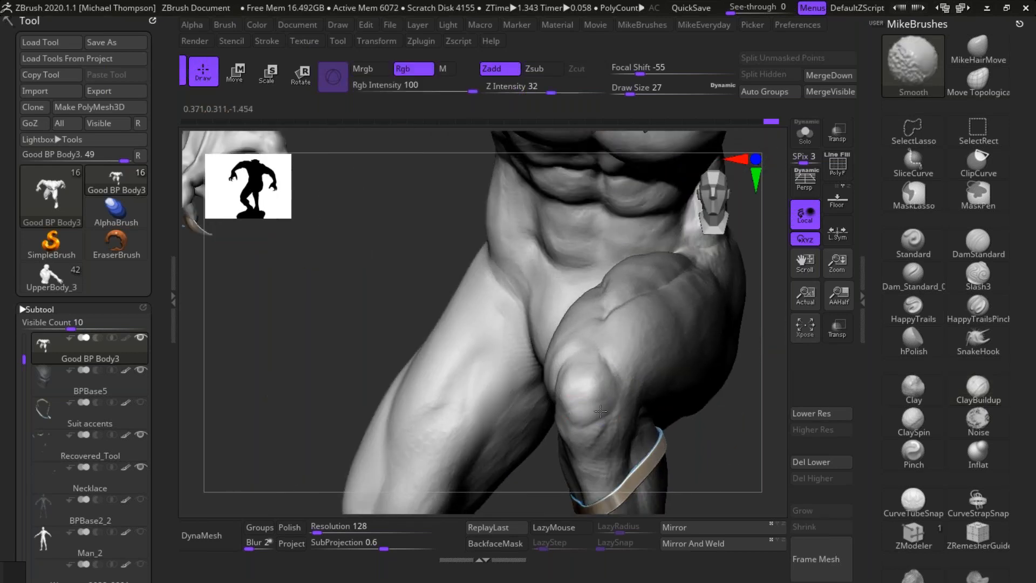
Step: Build up the rounded lower end of the outer thigh muscle above the raised knee with ClayBuildup and smooth it
drag(739, 444, 676, 438)
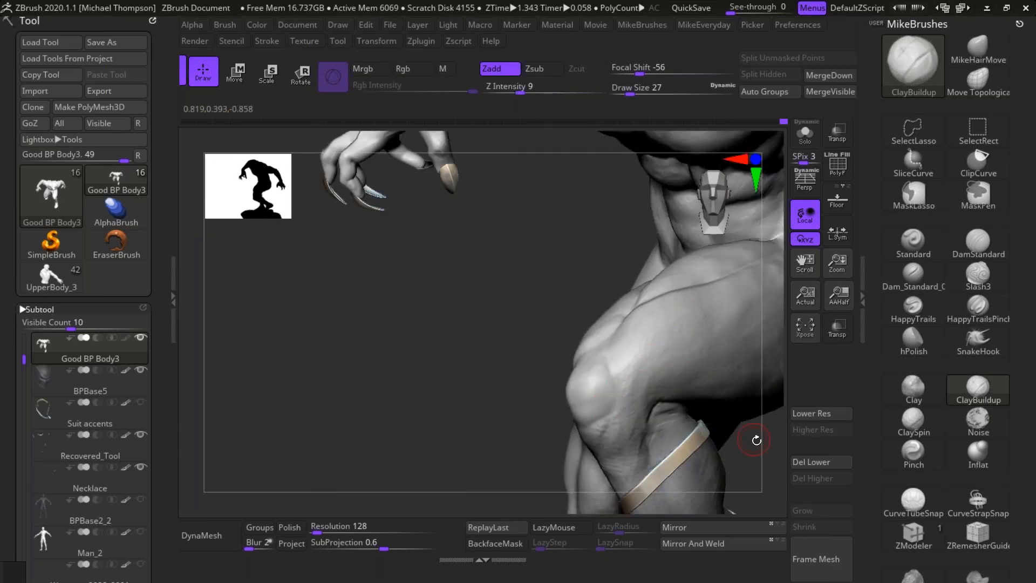
drag(755, 441, 588, 464)
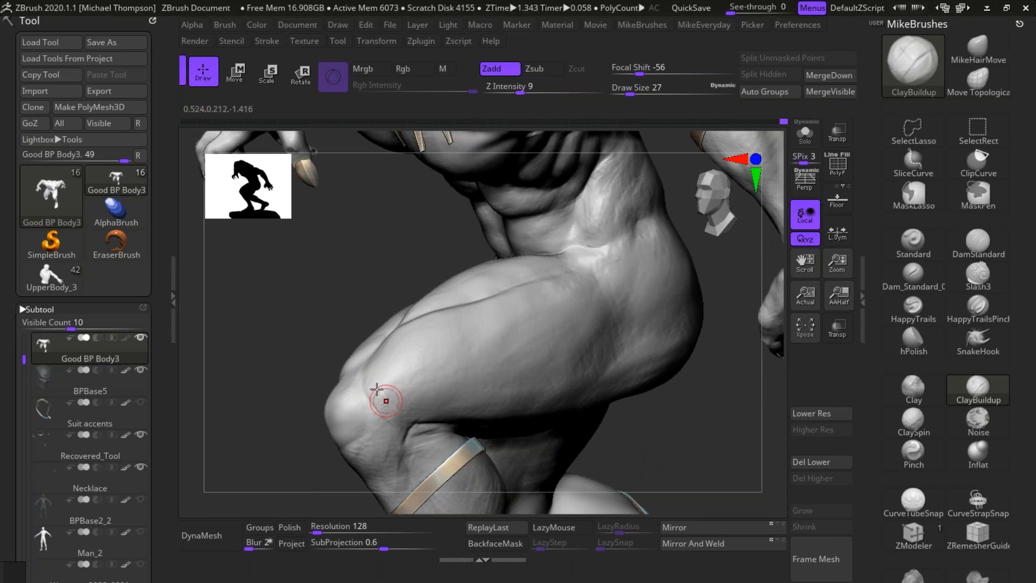
mouse_move(367, 383)
mouse_down()
mouse_move(413, 416)
mouse_move(408, 408)
mouse_up()
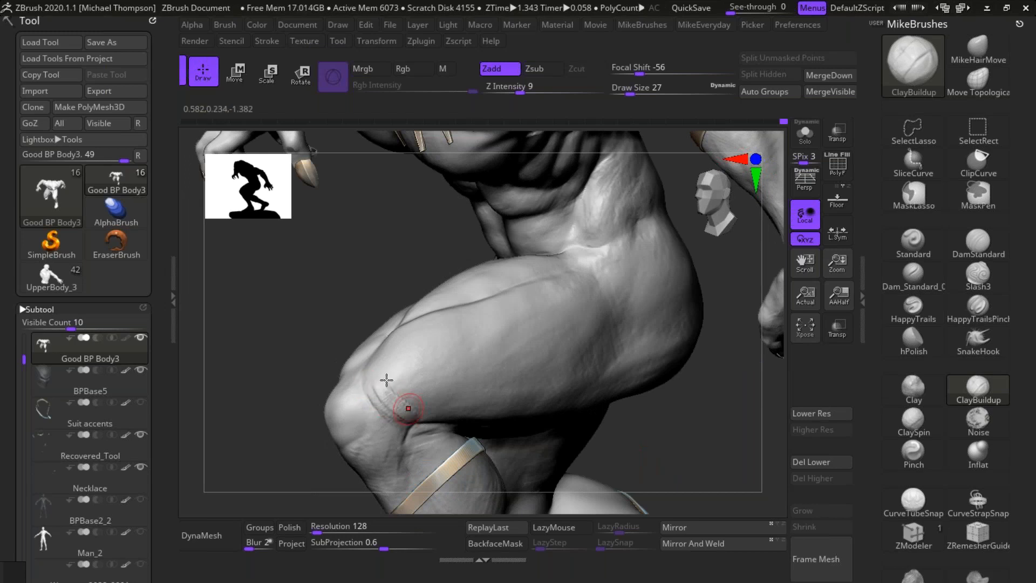
mouse_move(371, 374)
mouse_down()
mouse_move(404, 415)
mouse_move(415, 411)
mouse_move(391, 396)
mouse_move(412, 394)
mouse_up()
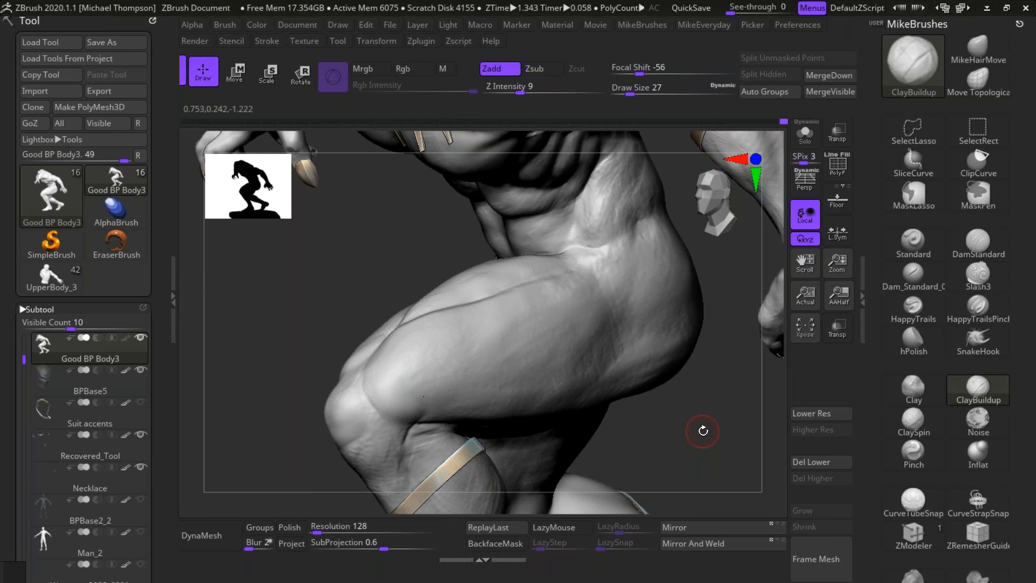
drag(708, 429, 710, 431)
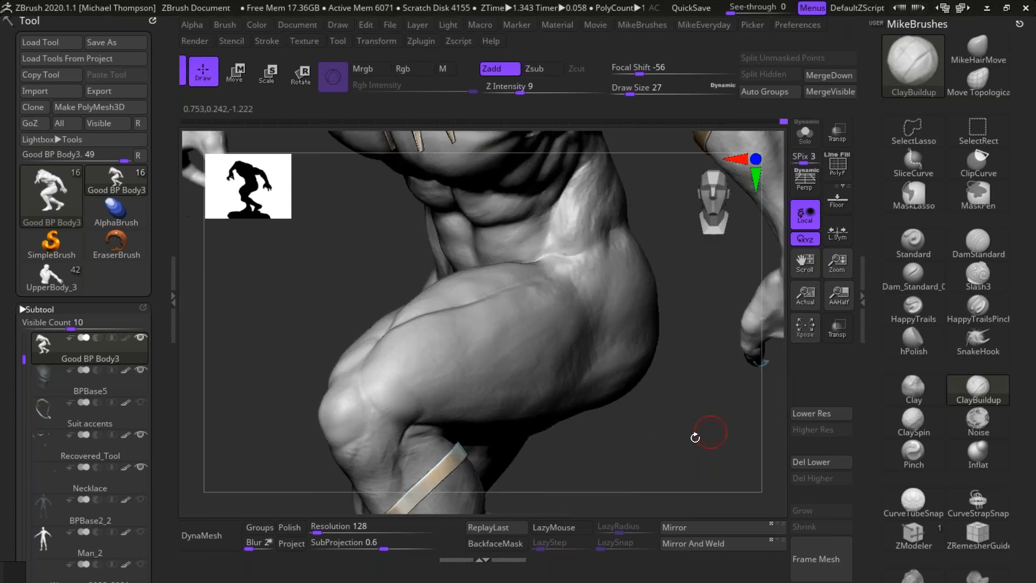
drag(680, 426, 729, 439)
mouse_move(374, 366)
mouse_down()
mouse_move(379, 386)
mouse_move(377, 358)
mouse_move(388, 373)
mouse_up()
key(shift)
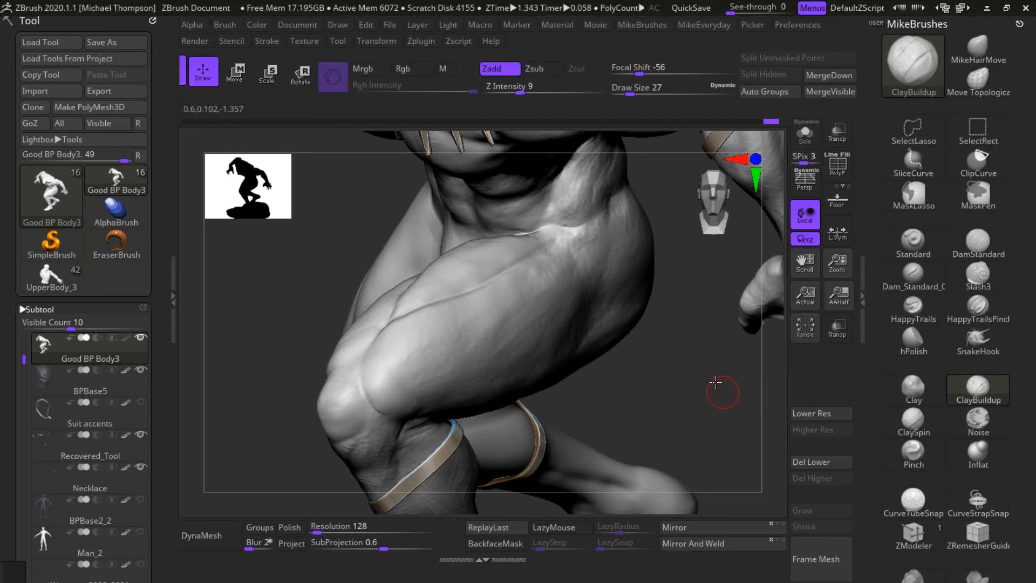
mouse_move(715, 382)
mouse_down()
mouse_move(722, 410)
mouse_move(744, 376)
mouse_up()
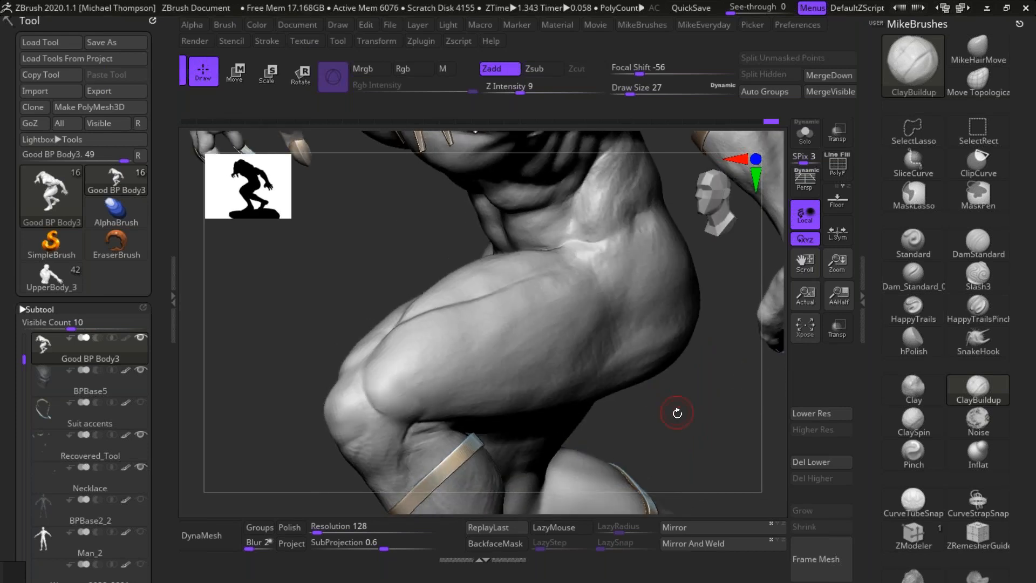
Step: Set the brush draw size to 45 and add ClayBuildup volume along the lower outer thigh of the raised leg
drag(701, 412, 704, 414)
key(s)
drag(704, 413, 709, 415)
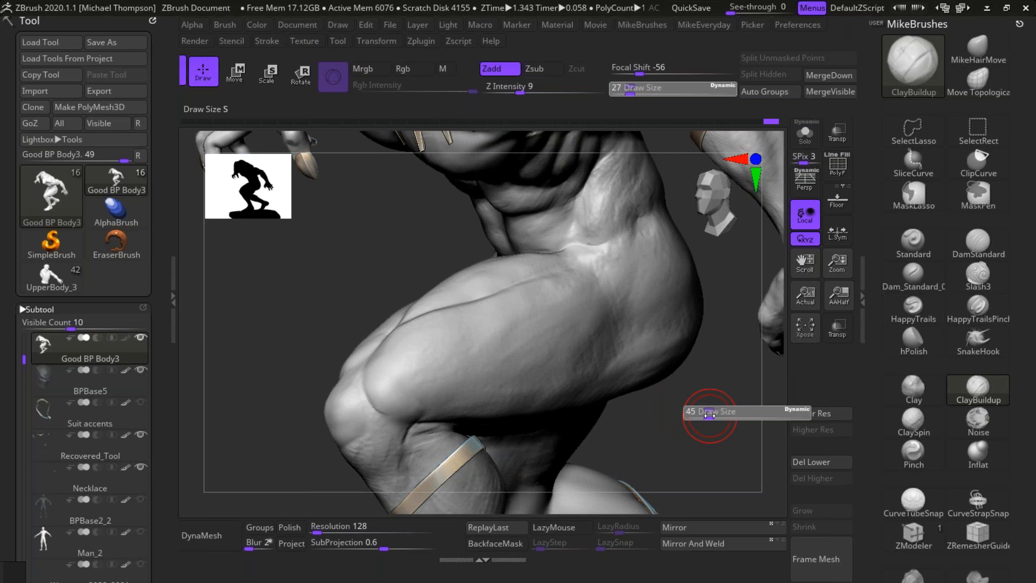
drag(709, 415, 710, 416)
right_drag(421, 374, 428, 390)
mouse_move(414, 402)
mouse_down()
mouse_move(421, 414)
mouse_move(440, 405)
mouse_move(455, 381)
mouse_move(459, 390)
mouse_move(446, 393)
mouse_up()
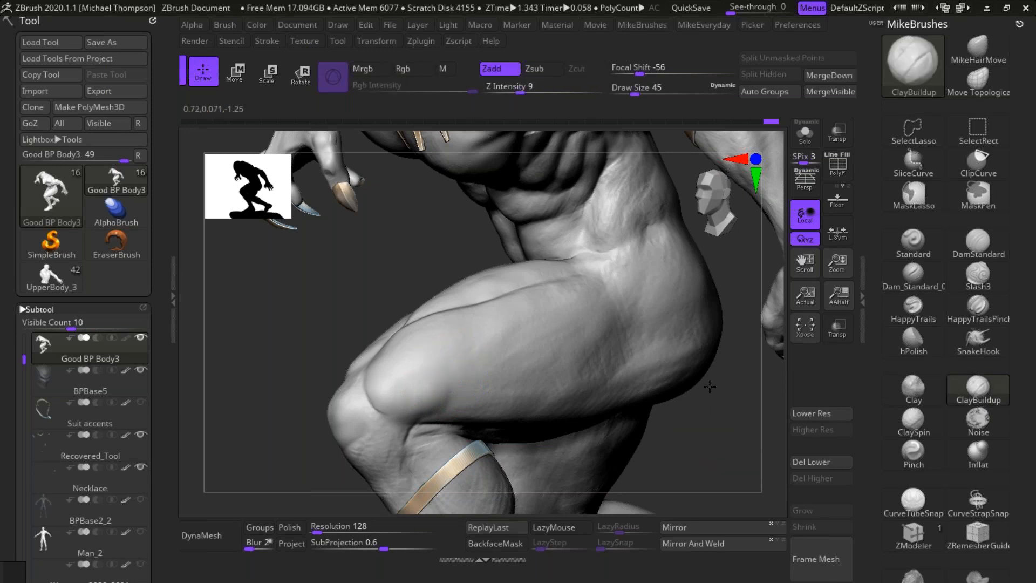
right_drag(706, 412, 696, 394)
mouse_move(452, 382)
mouse_down()
mouse_move(433, 411)
mouse_move(452, 413)
mouse_up()
mouse_move(484, 382)
mouse_down()
mouse_move(470, 413)
mouse_move(428, 413)
mouse_move(474, 419)
mouse_up()
shift+drag(467, 377, 494, 387)
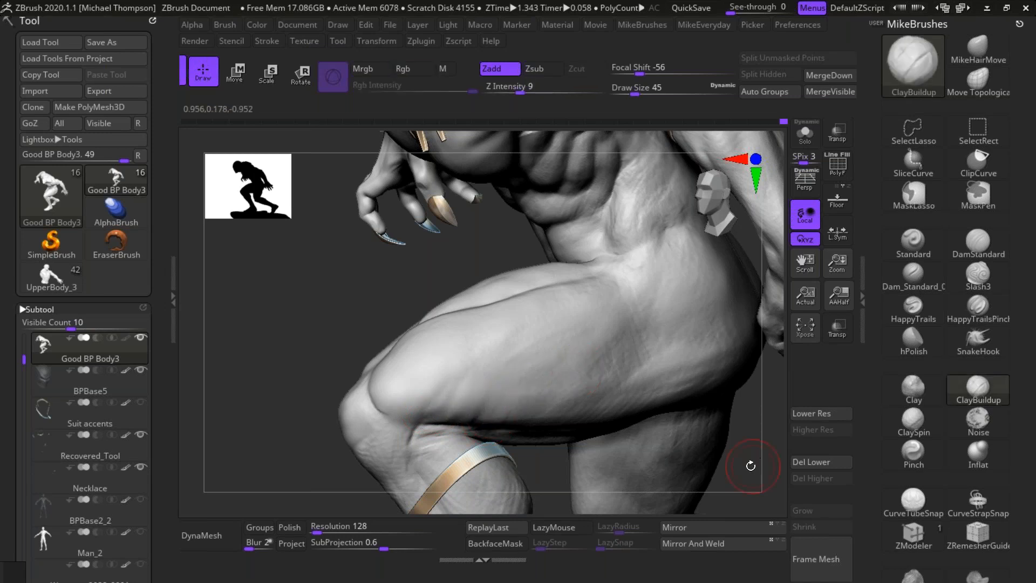
Step: Build up the muscle at the side of the waist with ClayBuildup and smooth it into the ribs and hip
drag(747, 441, 604, 318)
mouse_move(604, 259)
mouse_down()
mouse_move(572, 278)
mouse_move(574, 268)
mouse_move(573, 283)
mouse_move(591, 280)
mouse_move(591, 225)
mouse_move(580, 248)
mouse_move(587, 235)
mouse_up()
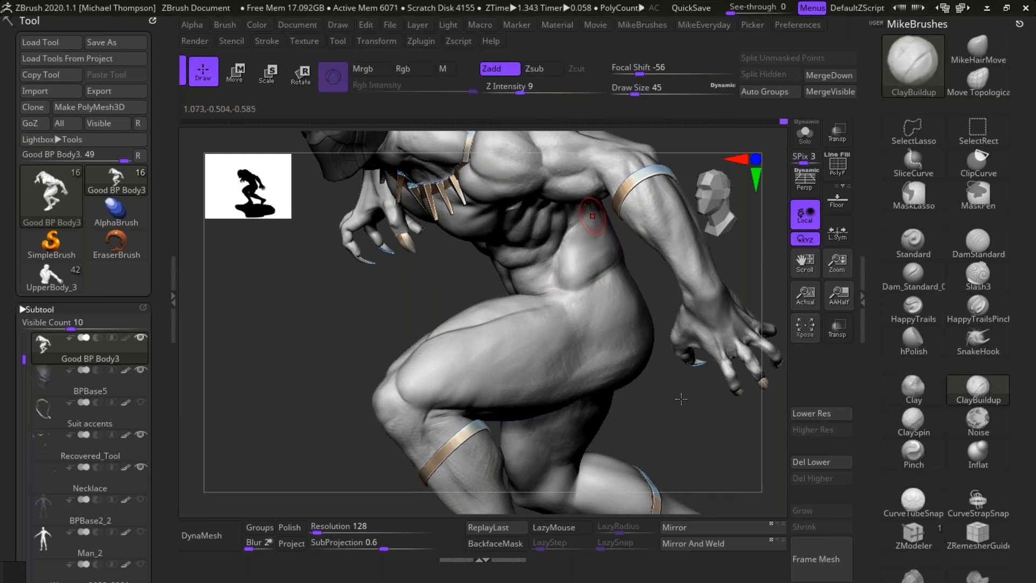
drag(681, 399, 642, 372)
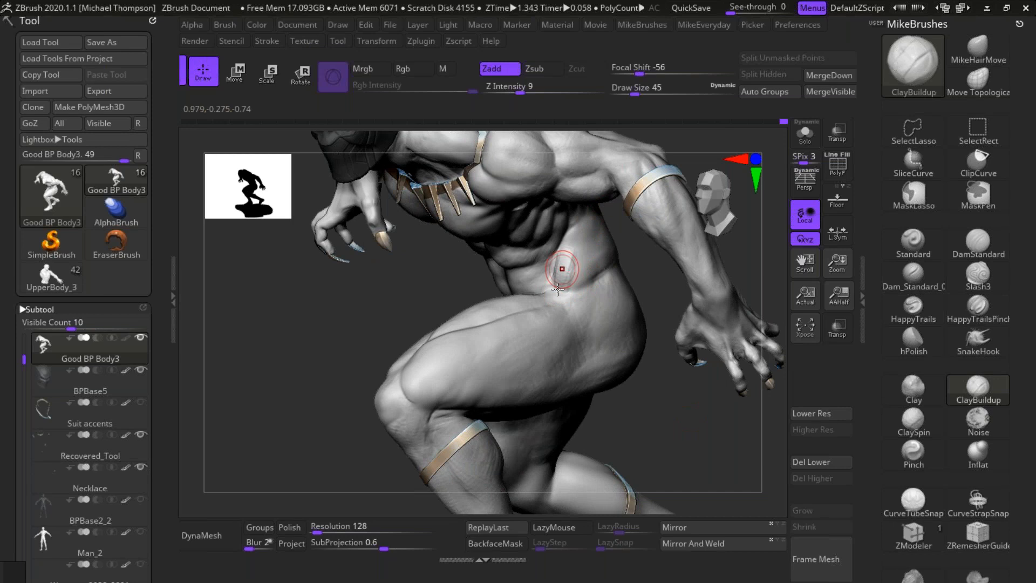
key(shift)
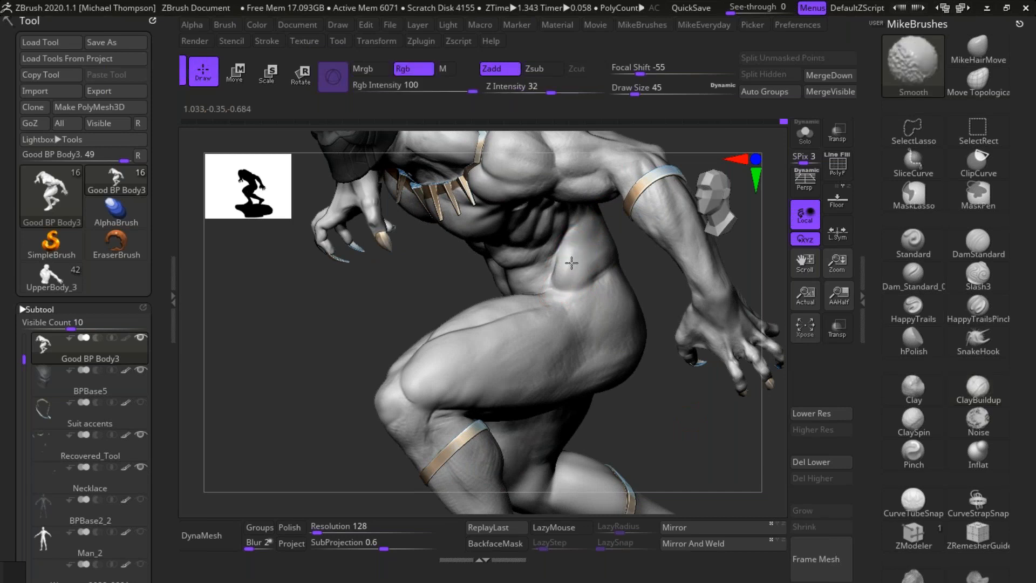
mouse_move(572, 274)
mouse_down()
mouse_move(587, 252)
mouse_move(581, 238)
mouse_move(583, 271)
mouse_up()
shift+drag(596, 219, 598, 226)
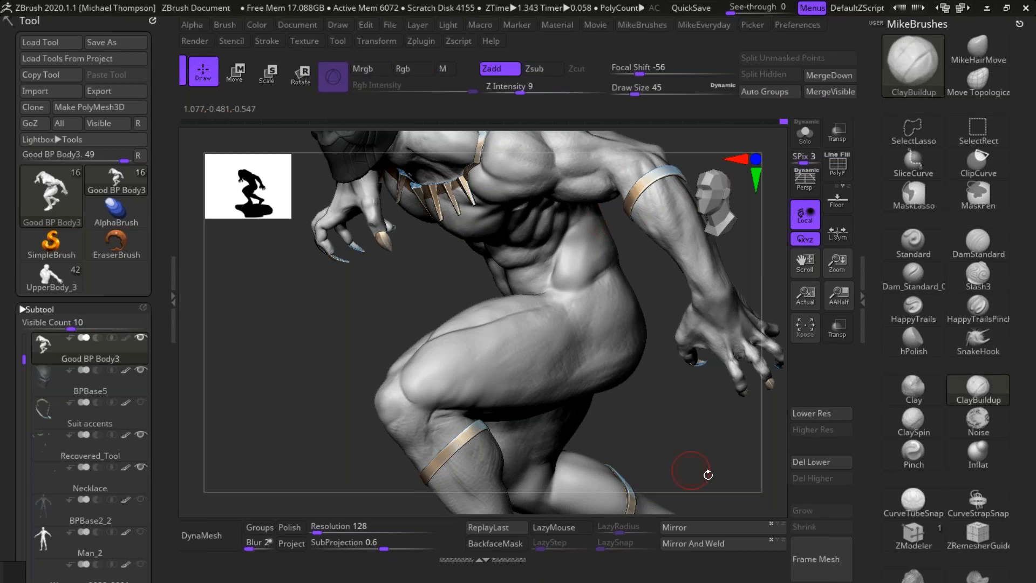
Step: Set ClayBuildup to draw size 58 and Z intensity 6, and add subtle muscle volume along the raised leg's outer thigh
mouse_move(712, 474)
mouse_down()
mouse_move(620, 300)
mouse_move(583, 311)
mouse_move(585, 297)
mouse_move(586, 318)
mouse_up()
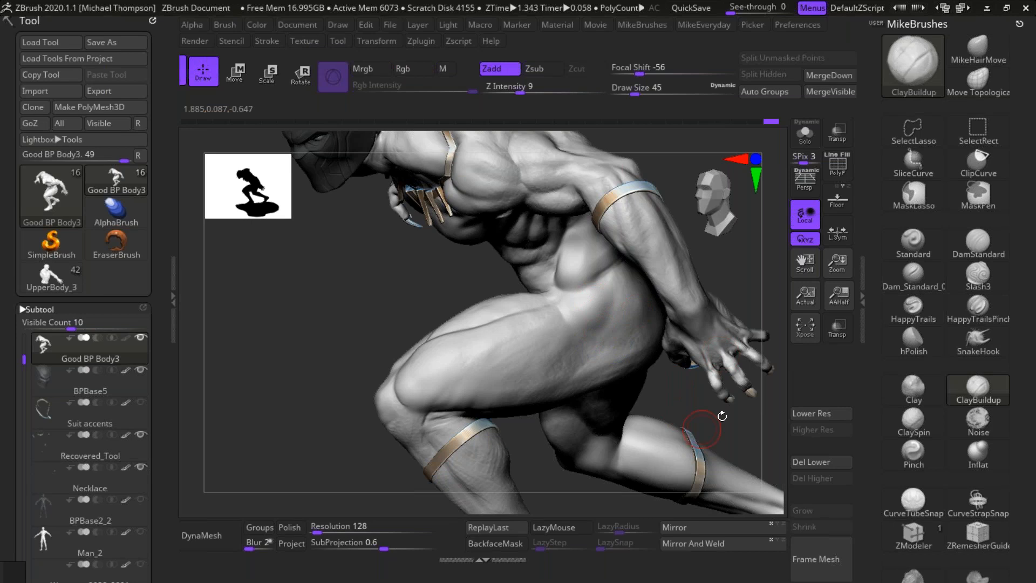
drag(721, 417, 552, 305)
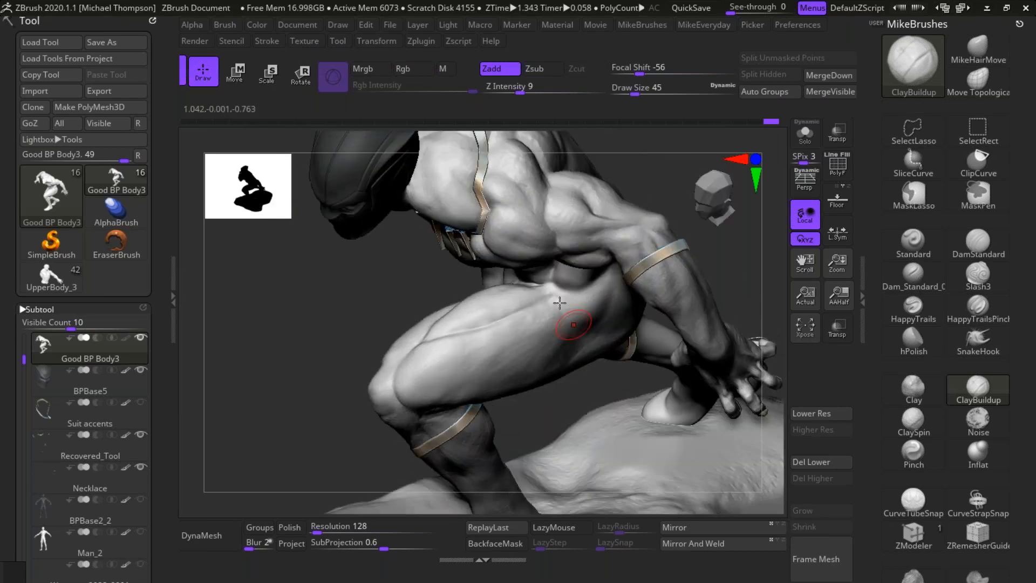
drag(573, 408, 540, 335)
key(ctrl+z)
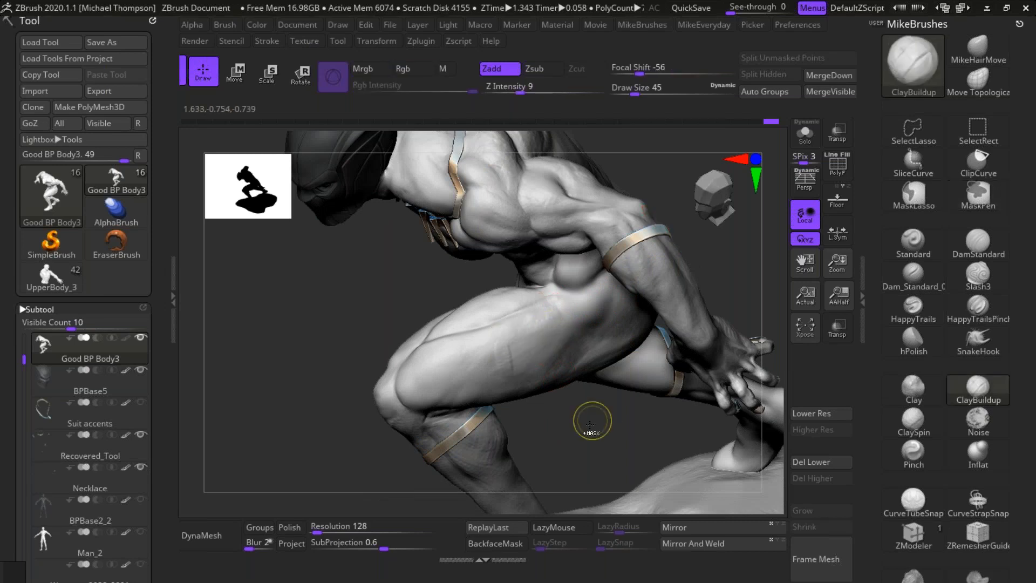
key(s)
drag(651, 435, 660, 435)
drag(519, 88, 513, 87)
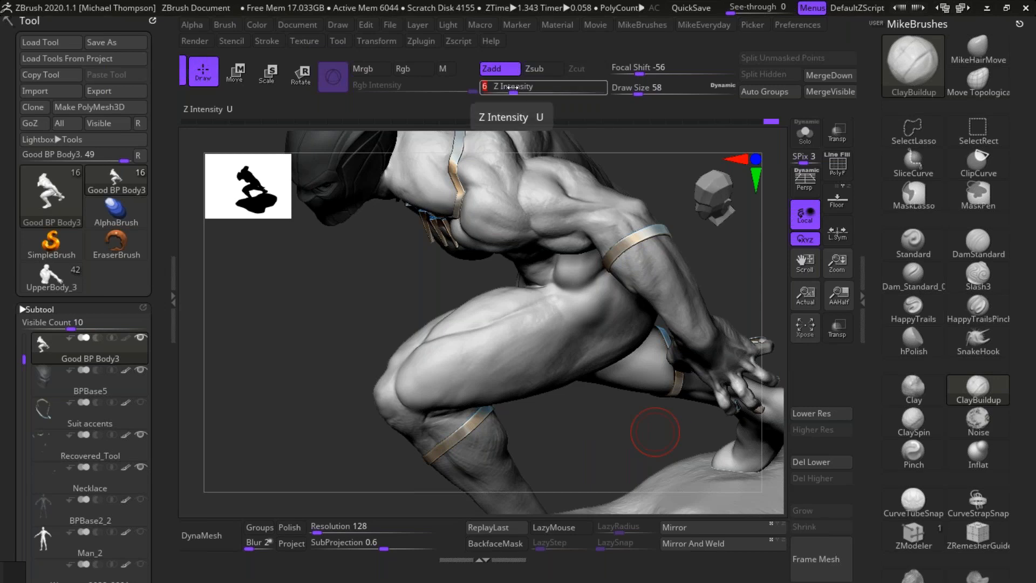
mouse_move(501, 341)
mouse_down()
mouse_move(520, 354)
mouse_move(546, 339)
mouse_move(499, 390)
mouse_up()
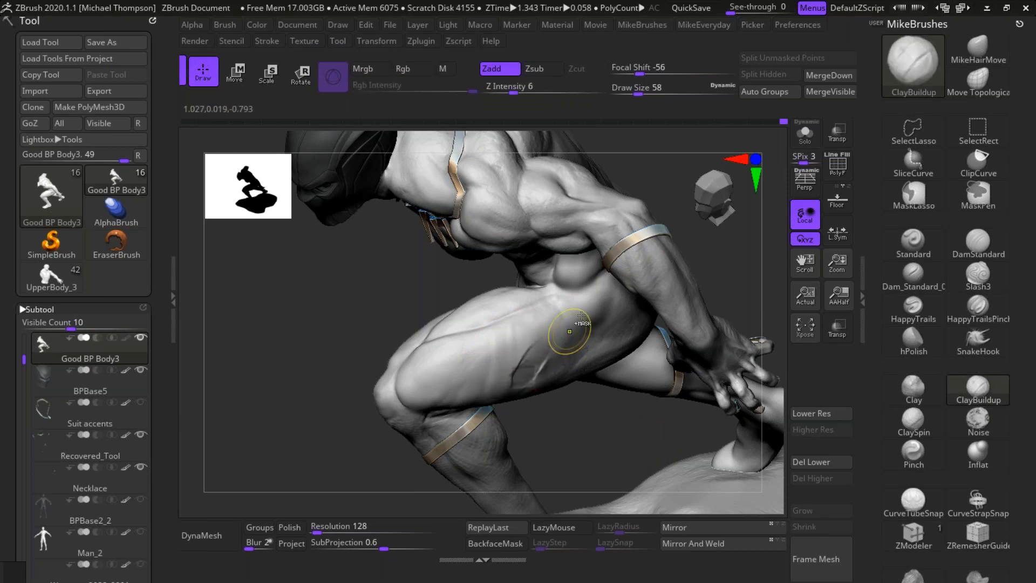
key(ctrl)
drag(578, 427, 589, 341)
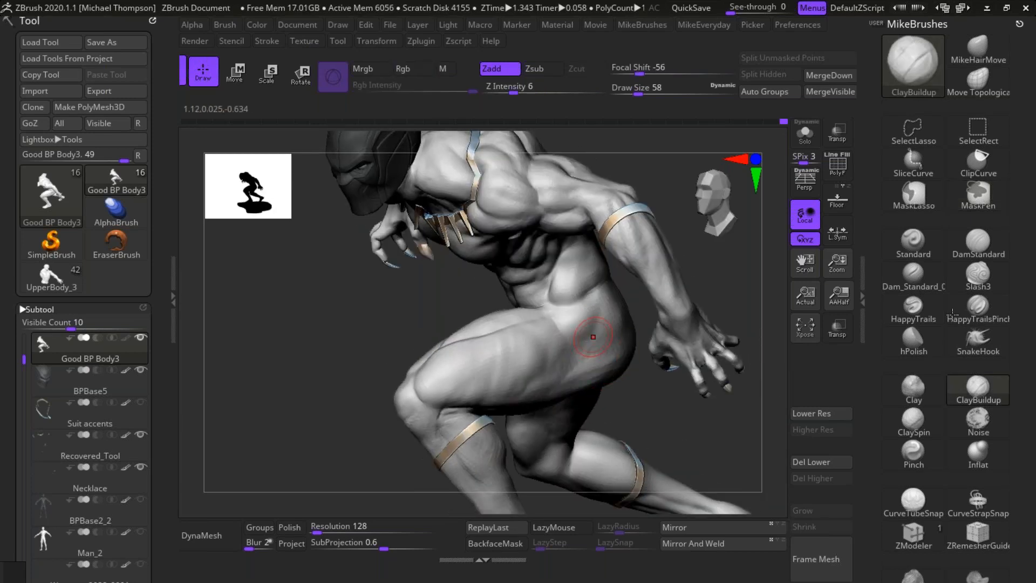
Step: Flatten the raised leg's outer thigh and hip planes with the hPolish brush and smooth the transitions
click(913, 337)
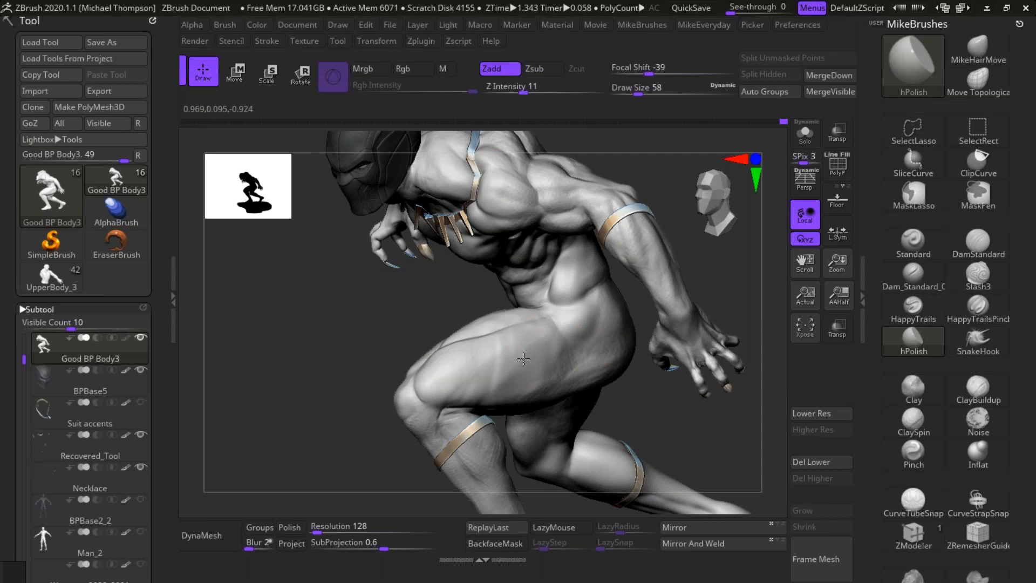
drag(644, 408, 540, 345)
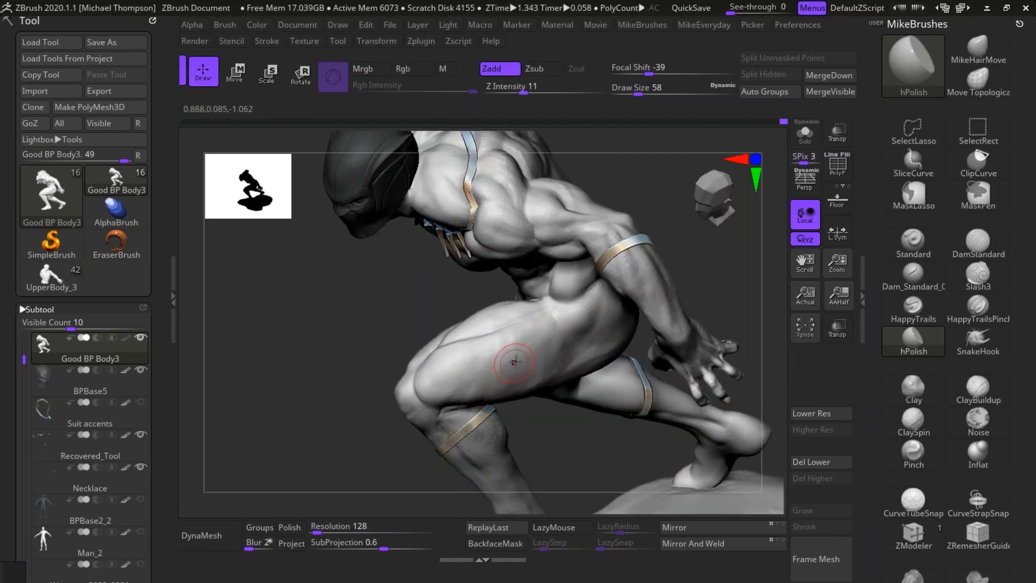
key(shift)
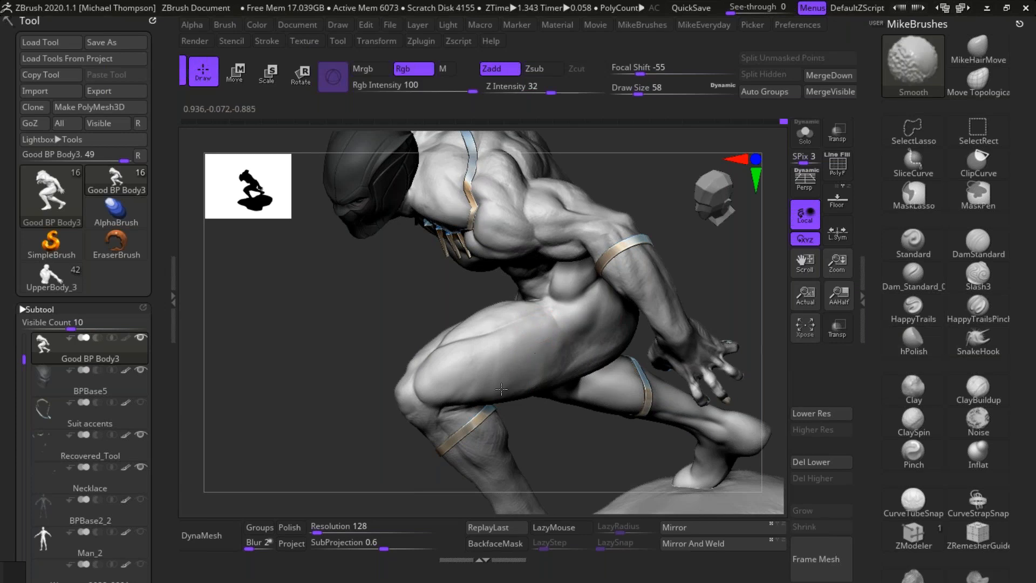
drag(585, 453, 532, 397)
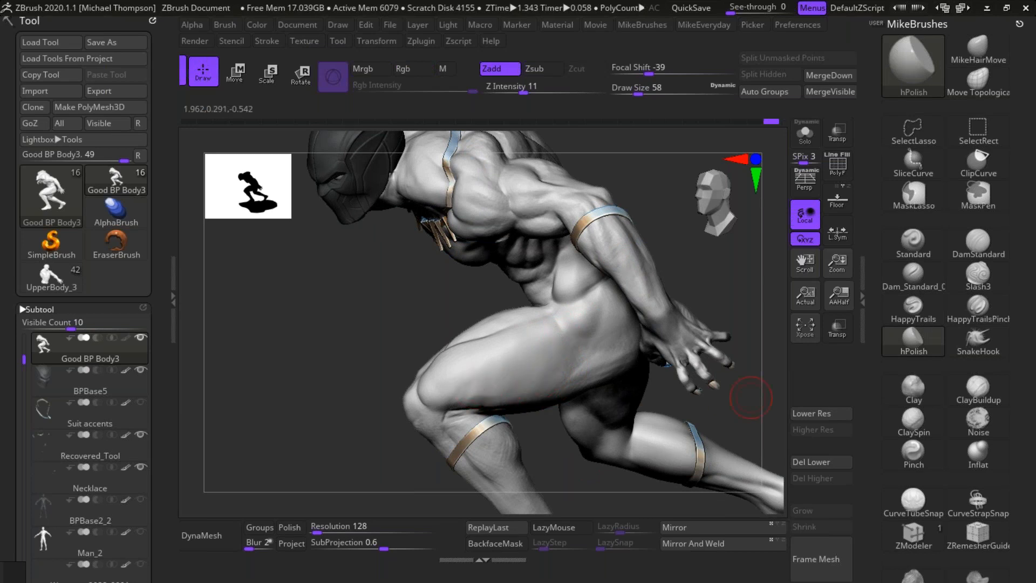
drag(752, 370, 747, 370)
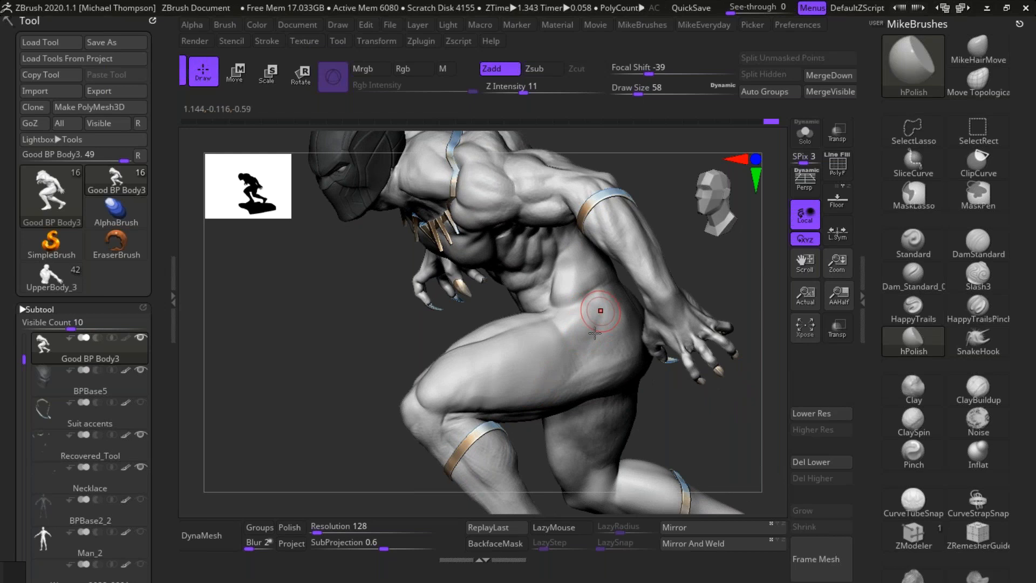
key(shift)
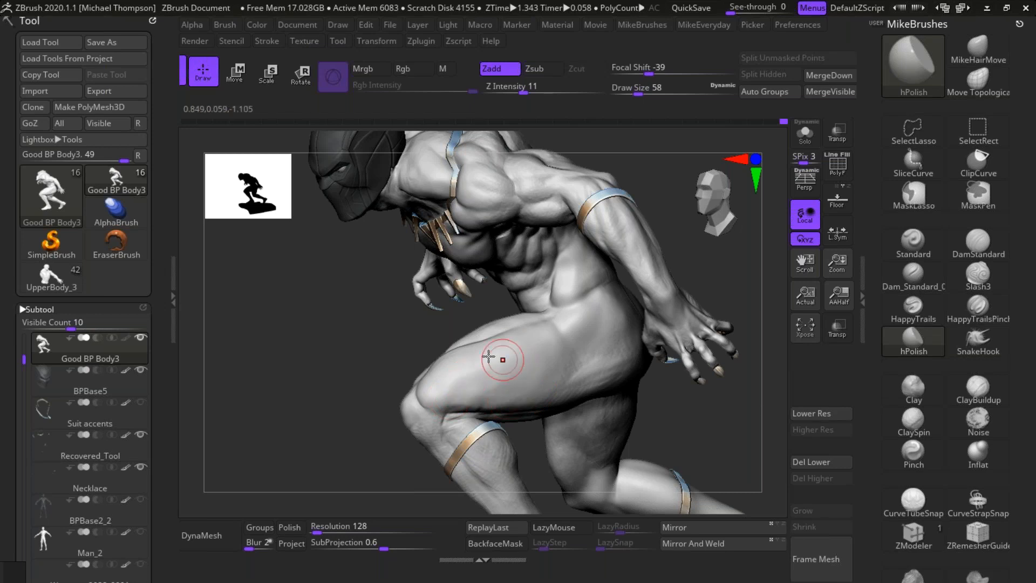
key(shift)
Step: Choose the MikeHairMove brush, set its draw size to 125 and reshape the back of the trailing leg's calf
mouse_move(686, 423)
mouse_down()
mouse_move(743, 382)
mouse_move(712, 396)
mouse_up()
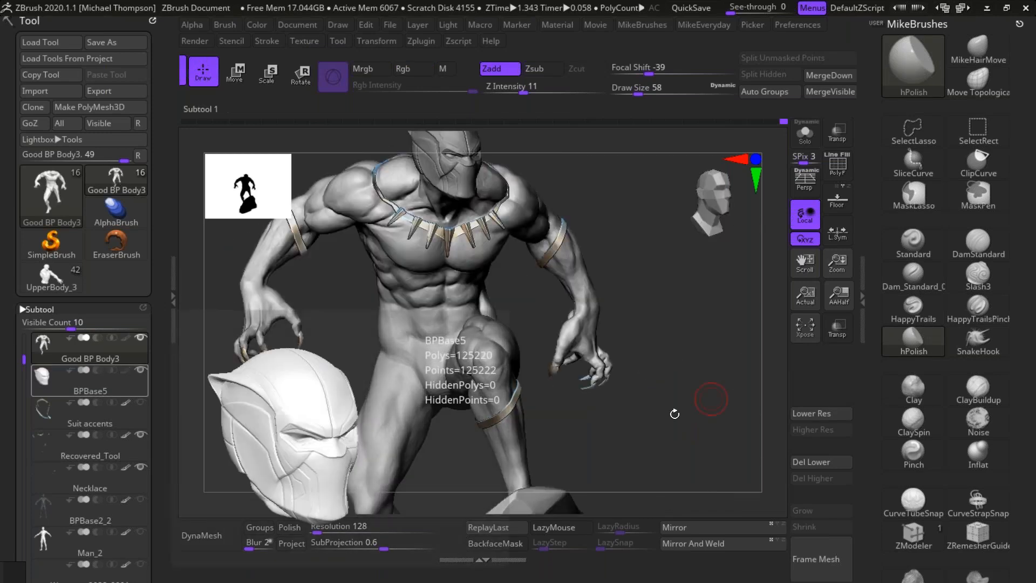
drag(686, 371, 722, 351)
drag(695, 313, 723, 328)
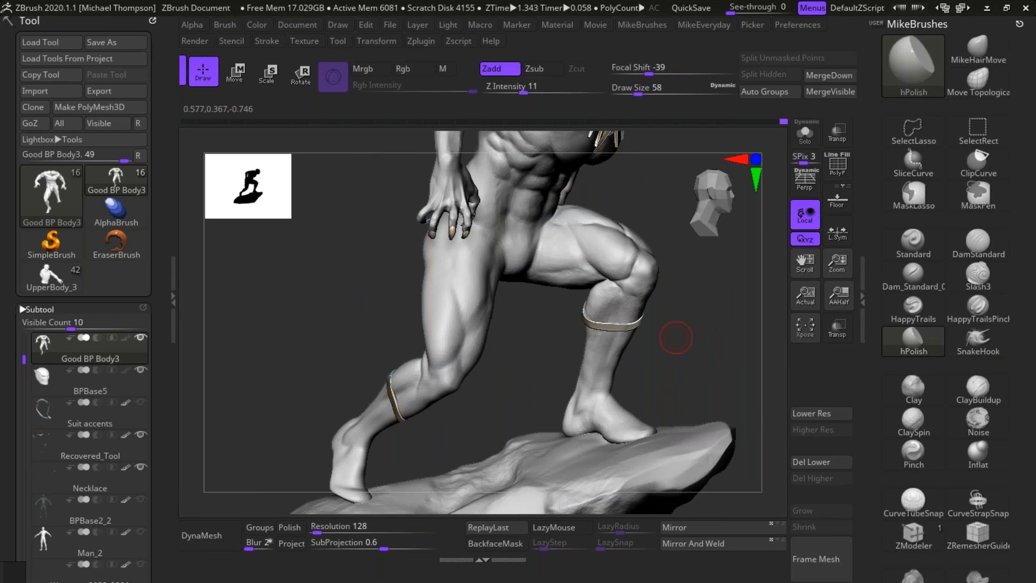
mouse_move(676, 403)
mouse_down()
mouse_move(604, 431)
mouse_move(684, 400)
mouse_up()
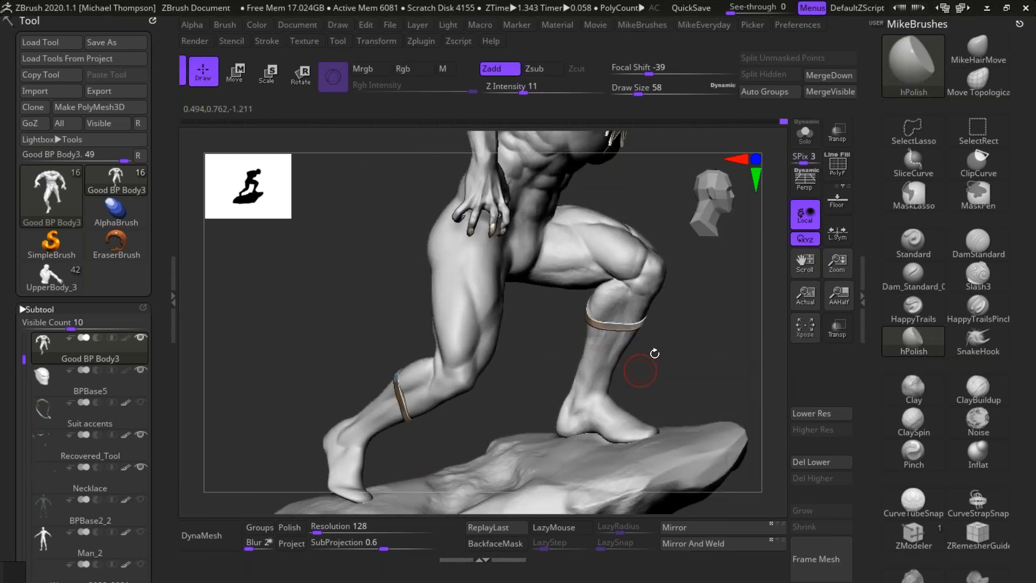
drag(654, 354, 711, 351)
alt+drag(711, 351, 670, 395)
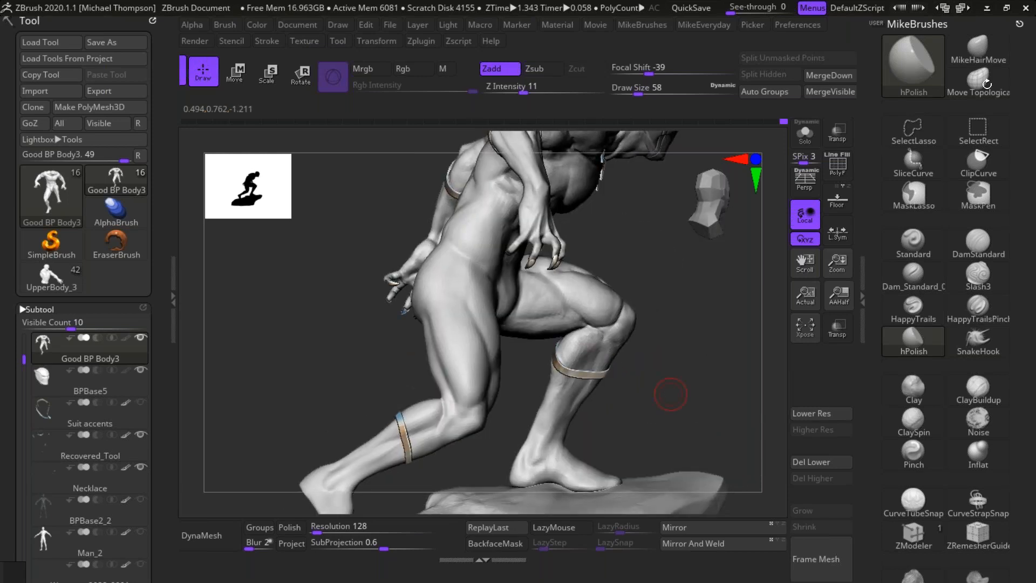
click(978, 49)
key(s)
mouse_move(679, 390)
mouse_down()
mouse_move(713, 393)
mouse_move(687, 400)
mouse_move(710, 398)
mouse_up()
mouse_move(420, 440)
mouse_down()
mouse_move(415, 432)
mouse_move(447, 422)
mouse_up()
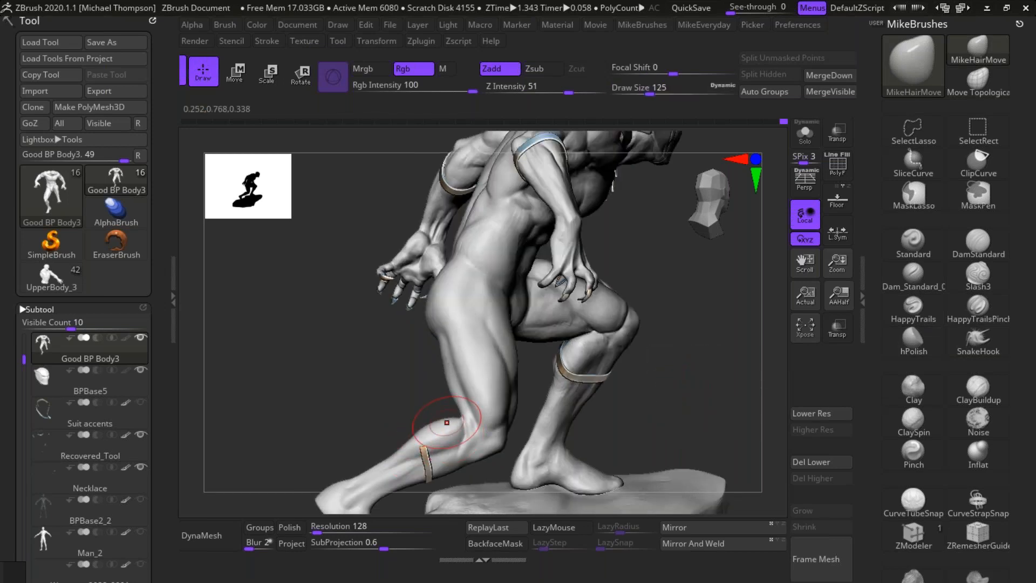
Step: Refine the trailing leg's calf contour from the side and rear with MikeHairMove
mouse_move(696, 376)
mouse_down()
mouse_move(686, 378)
mouse_move(743, 404)
mouse_up()
drag(419, 432, 437, 419)
drag(561, 411, 631, 396)
drag(402, 444, 403, 436)
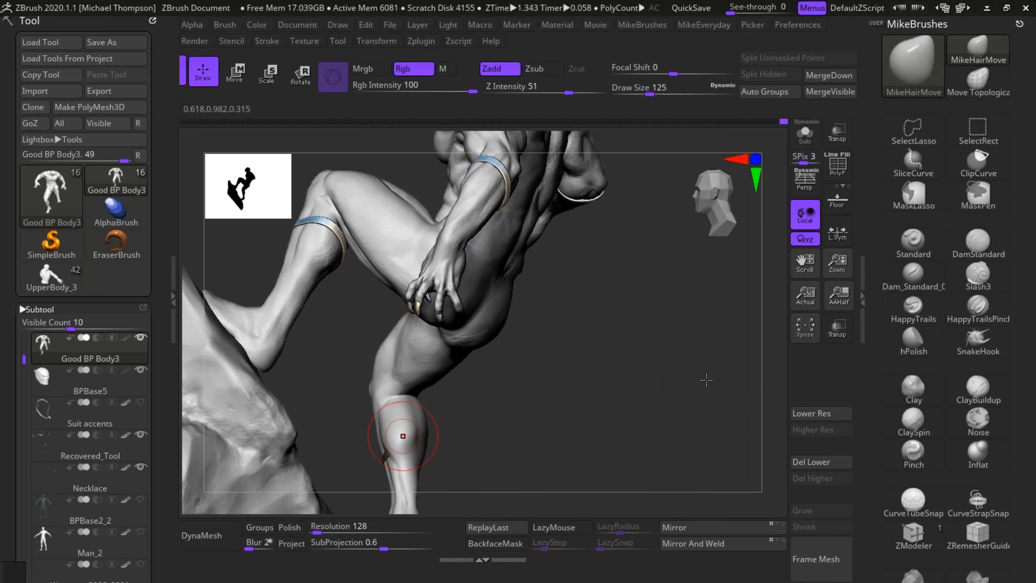
mouse_move(706, 380)
mouse_down()
mouse_move(734, 384)
mouse_move(714, 382)
mouse_move(601, 444)
mouse_move(632, 432)
mouse_up()
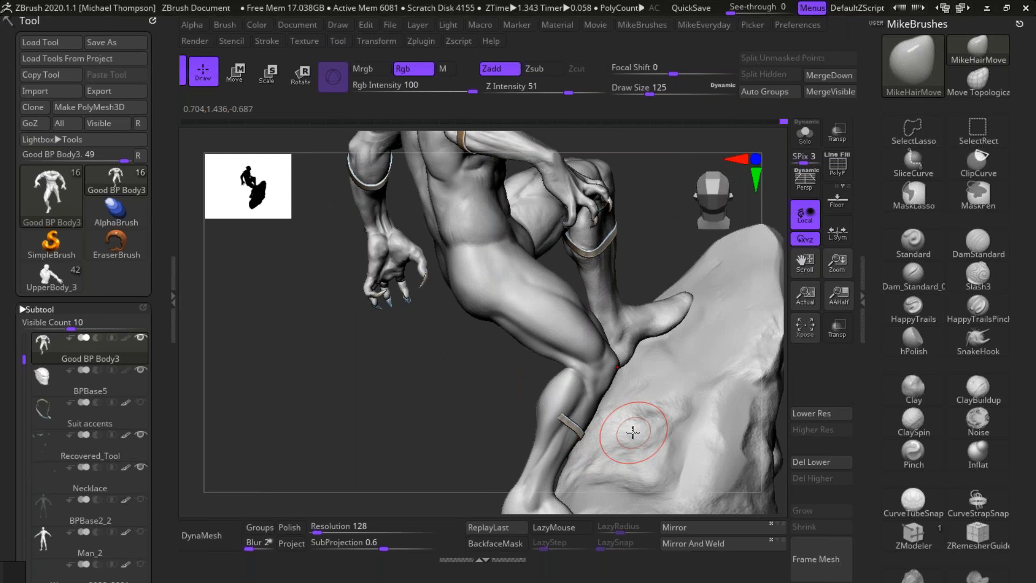
shift+drag(454, 432, 582, 445)
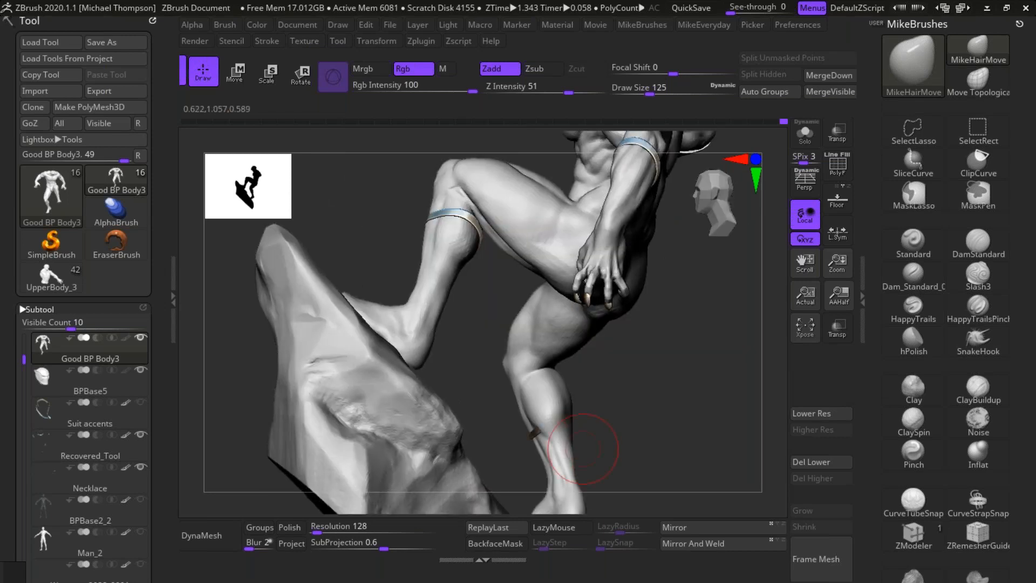
drag(605, 439, 301, 428)
Step: Switch to the Recovered_Tool subtool and reposition the trailing leg's calf band against the reshaped calf with MikeHairMove
alt+click(485, 419)
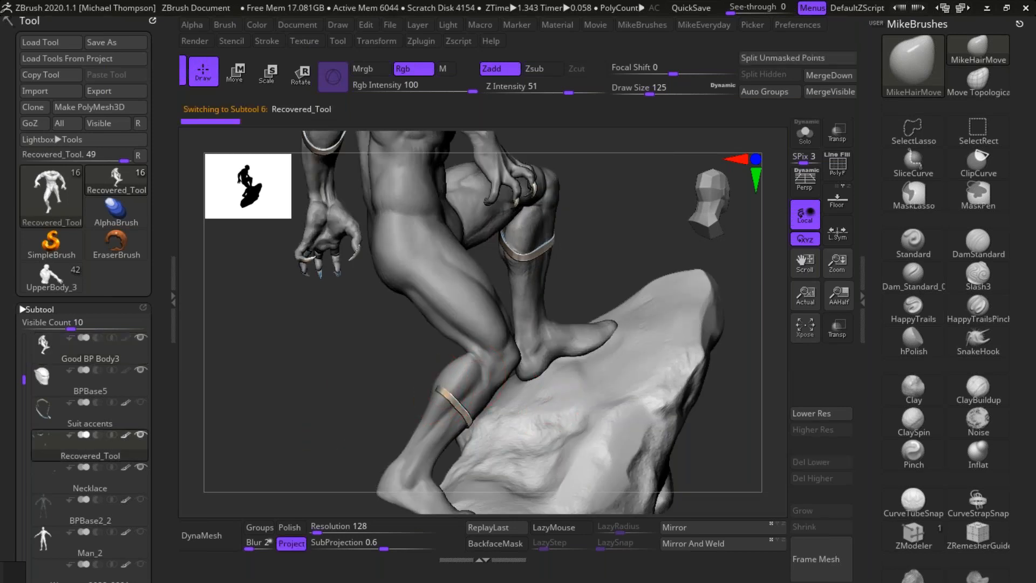
drag(619, 304, 752, 319)
drag(483, 388, 440, 395)
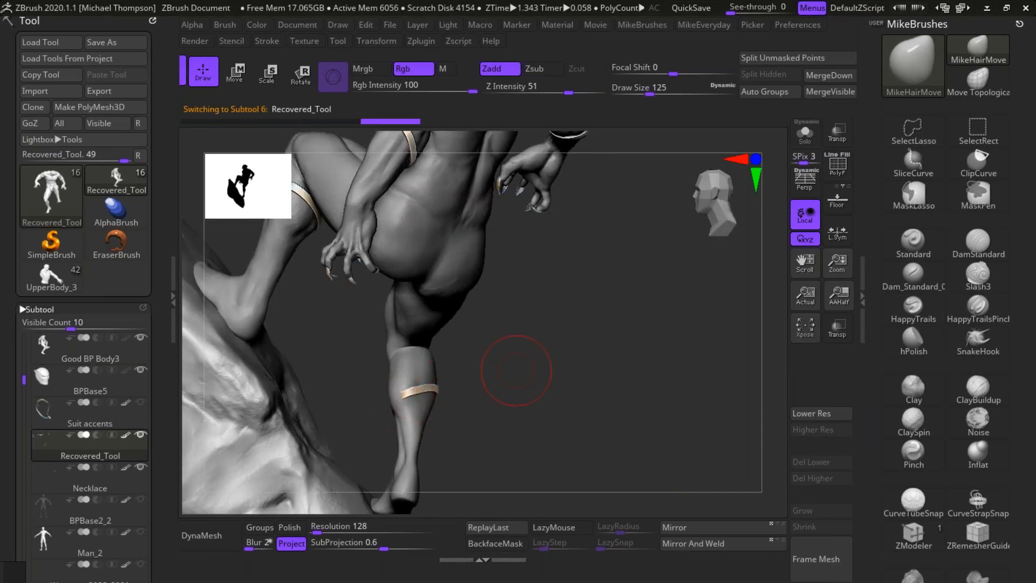
drag(516, 371, 474, 380)
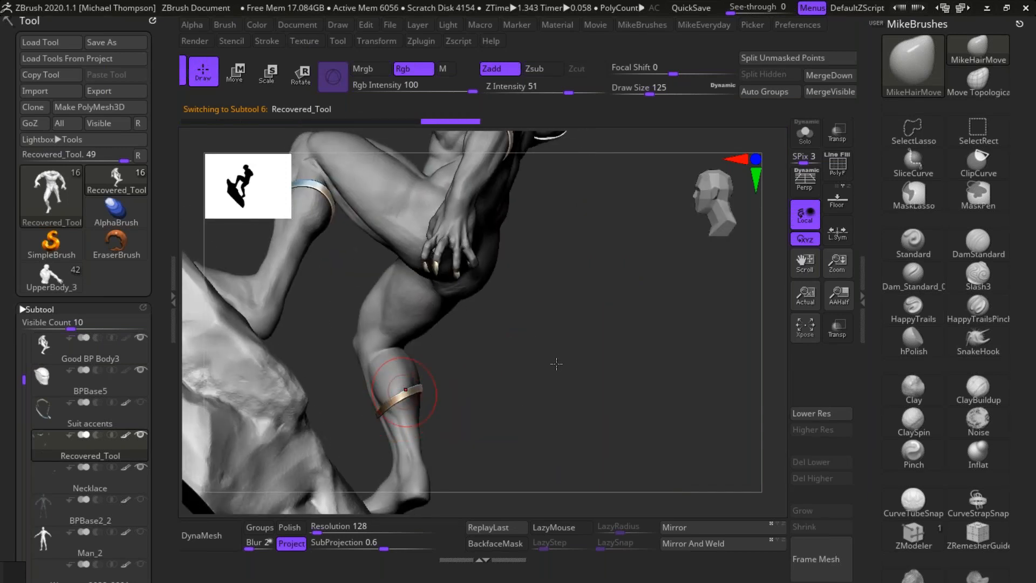
mouse_move(508, 387)
mouse_down()
mouse_move(529, 351)
mouse_move(517, 367)
mouse_up()
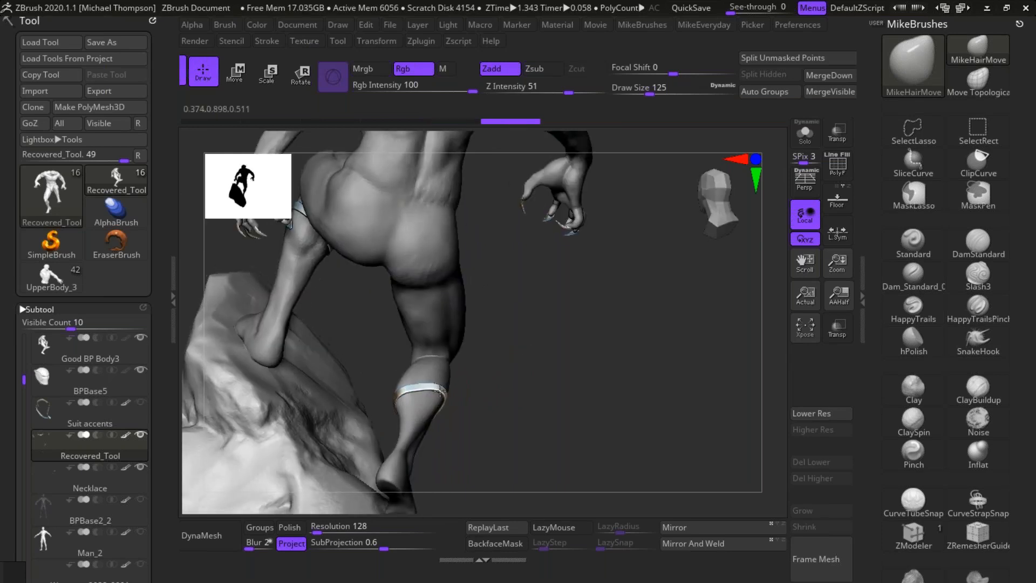
key(ctrl)
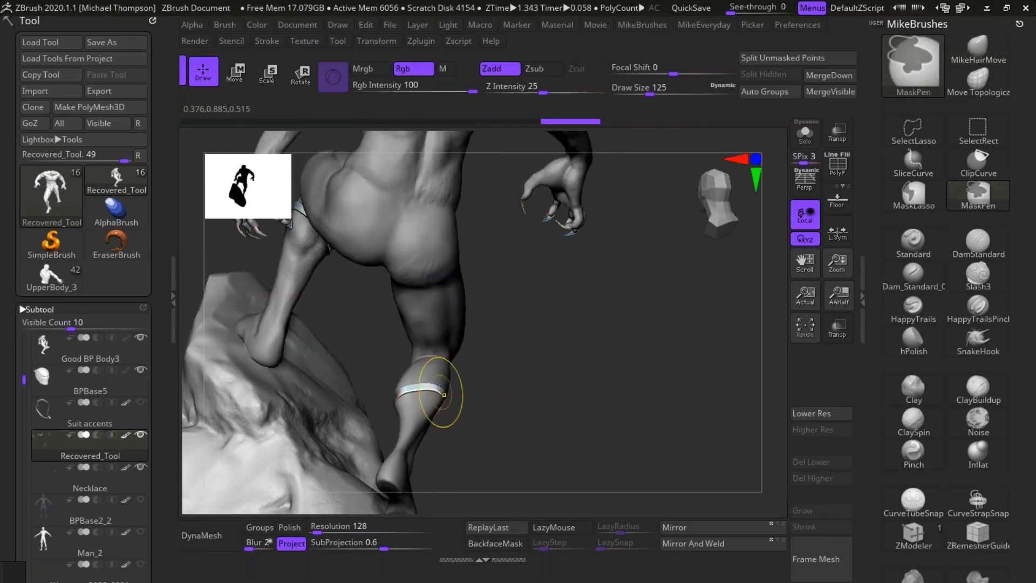
drag(614, 410, 549, 393)
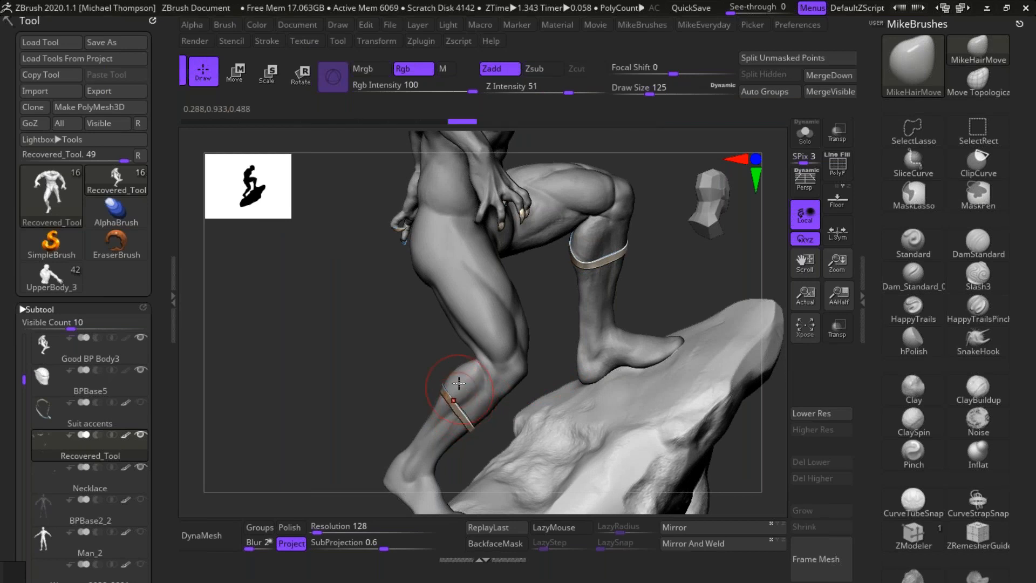
Step: Adjust the rear edge of the trailing leg's calf band so it wraps closely around the calf
drag(456, 400, 441, 399)
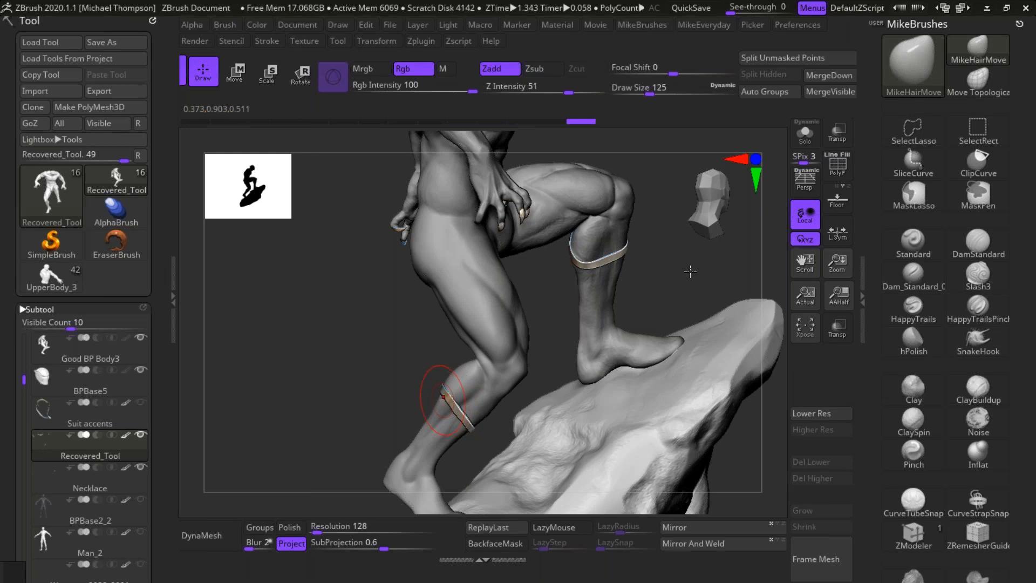
drag(736, 273, 597, 411)
drag(430, 375, 431, 405)
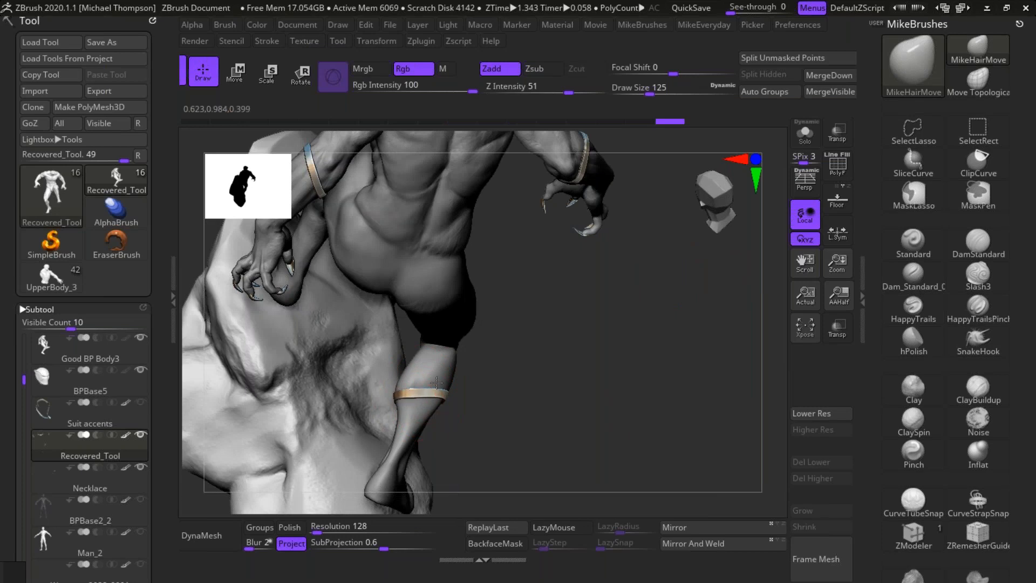
Step: Step backward and forward through the calf band's recent edits to compare its fit on the trailing leg
key(ctrl+z)
key(ctrl+z)
key(ctrl+z)
key(ctrl+z)
key(ctrl+shift+z)
key(ctrl+shift+z)
key(ctrl+shift+z)
key(ctrl+shift+z)
key(ctrl+shift+z)
key(ctrl+shift+z)
key(ctrl+shift+z)
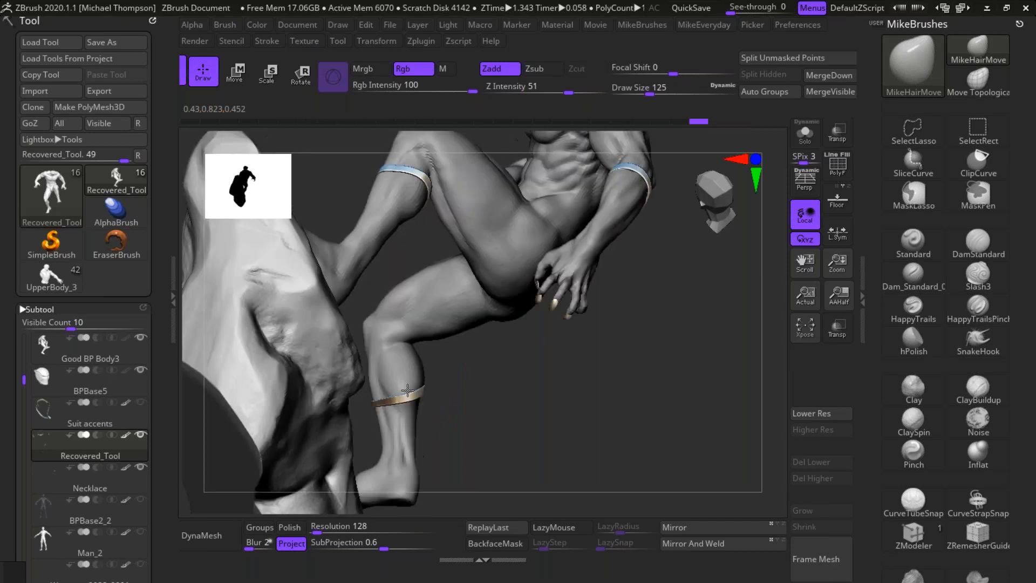
Step: Refine the fit of the trailing leg's calf band around the calf from the front, inner and outer sides
mouse_move(384, 416)
mouse_down()
mouse_move(380, 390)
mouse_move(382, 417)
mouse_move(399, 413)
mouse_move(395, 382)
mouse_move(394, 411)
mouse_up()
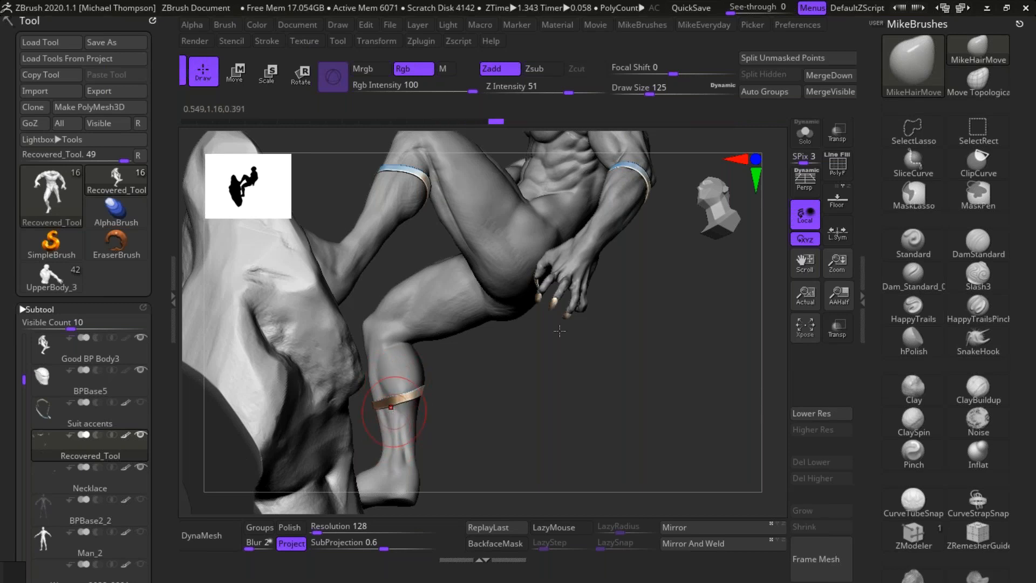
drag(606, 409, 408, 380)
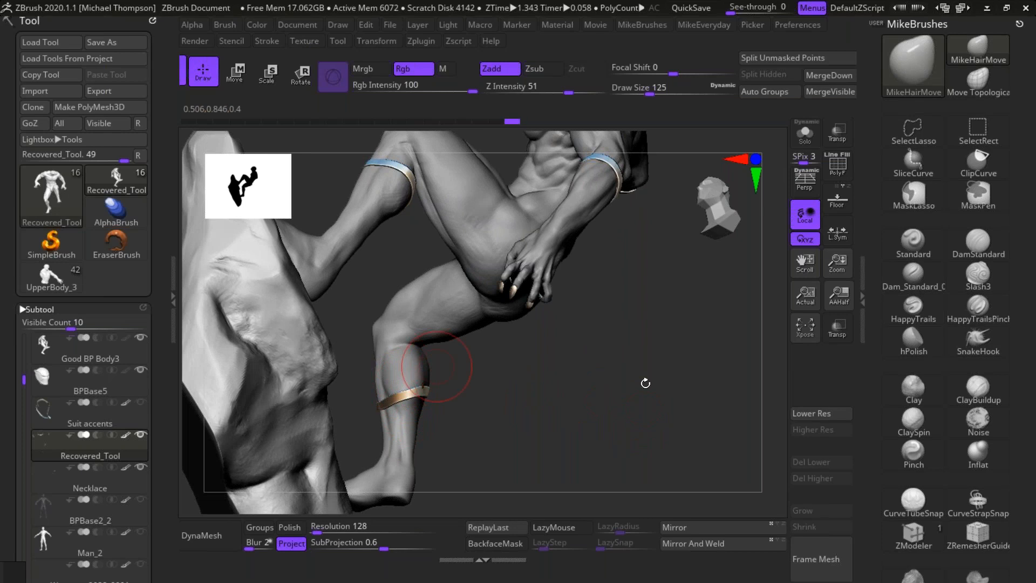
drag(610, 393, 700, 332)
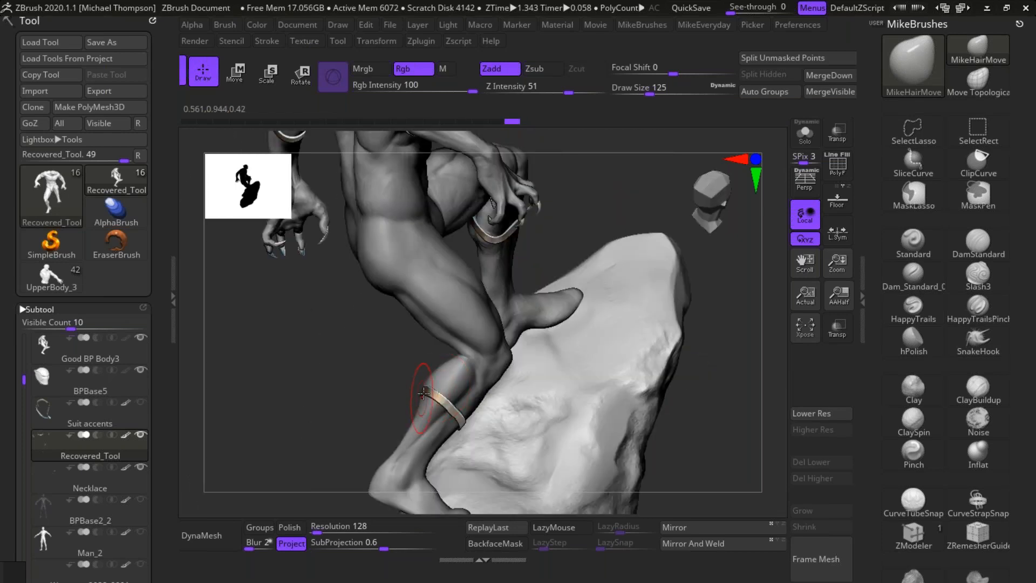
drag(721, 377, 679, 362)
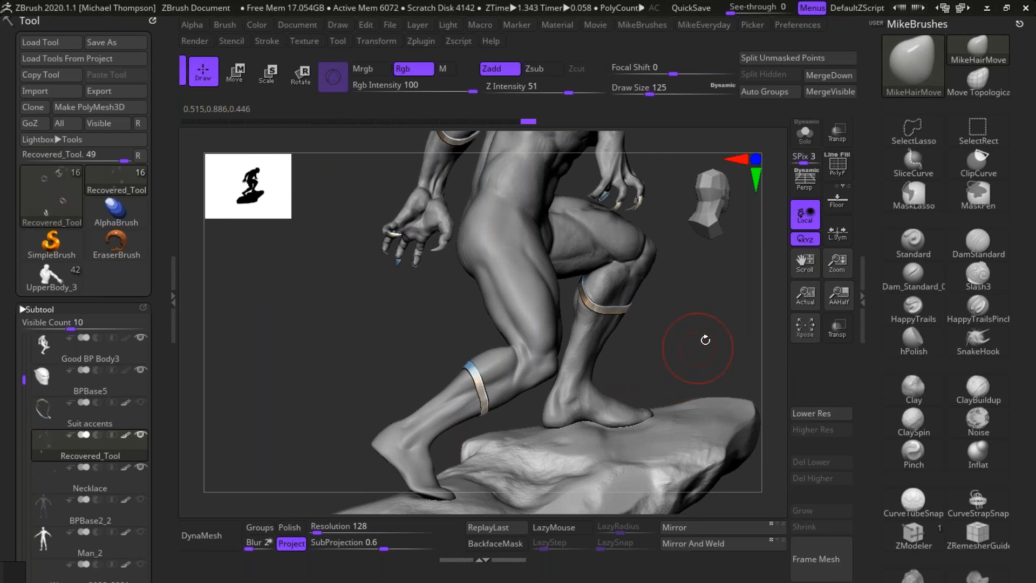
mouse_move(704, 344)
mouse_down()
mouse_move(698, 324)
mouse_move(677, 356)
mouse_up()
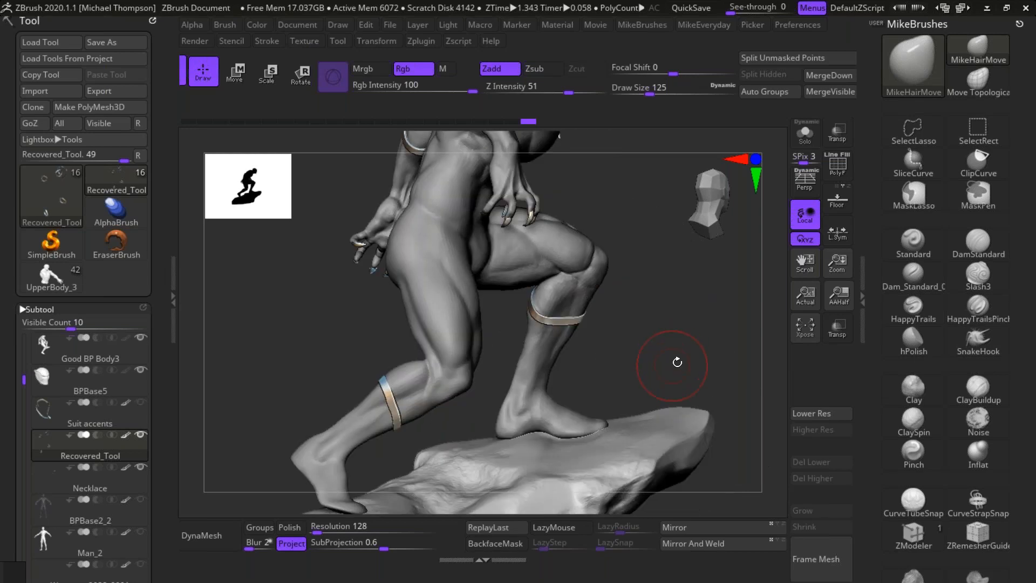
Step: Switch to the Good BP Body3 subtool and reshape the trailing leg's knee and upper calf with MikeHairMove
alt+click(473, 390)
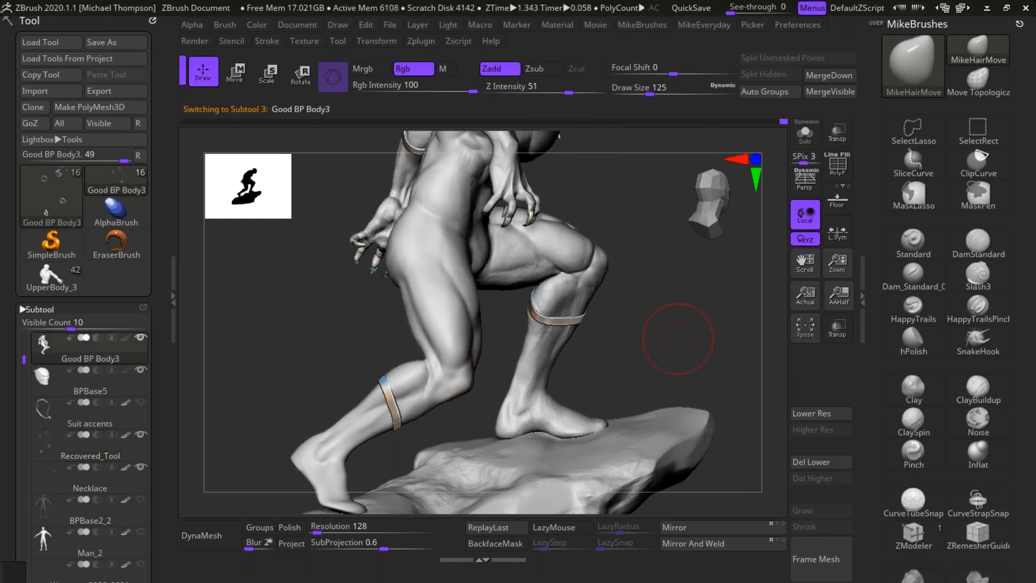
drag(677, 342, 556, 345)
drag(478, 334, 451, 330)
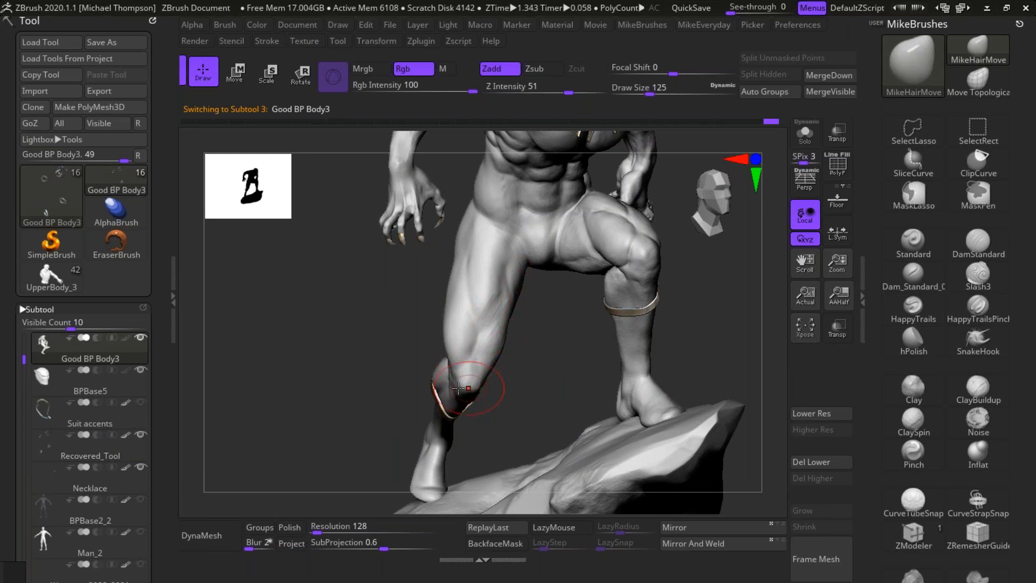
drag(457, 383, 448, 383)
mouse_move(554, 384)
mouse_down()
mouse_move(700, 317)
mouse_move(662, 306)
mouse_up()
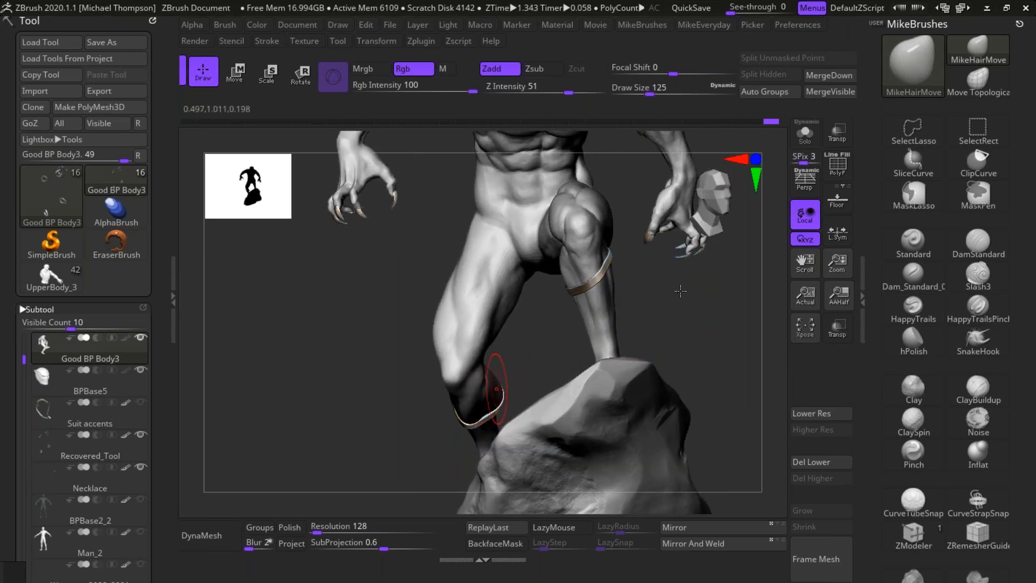
drag(644, 335, 505, 353)
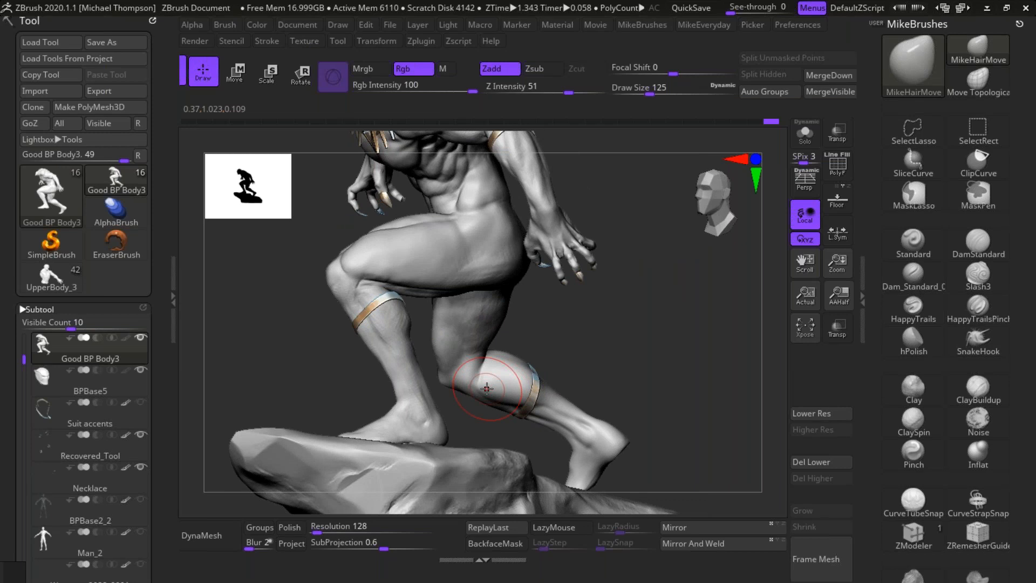
Step: Refine the back of the trailing leg's knee where the hamstrings meet the calf, working from the side and rear
drag(653, 338, 666, 316)
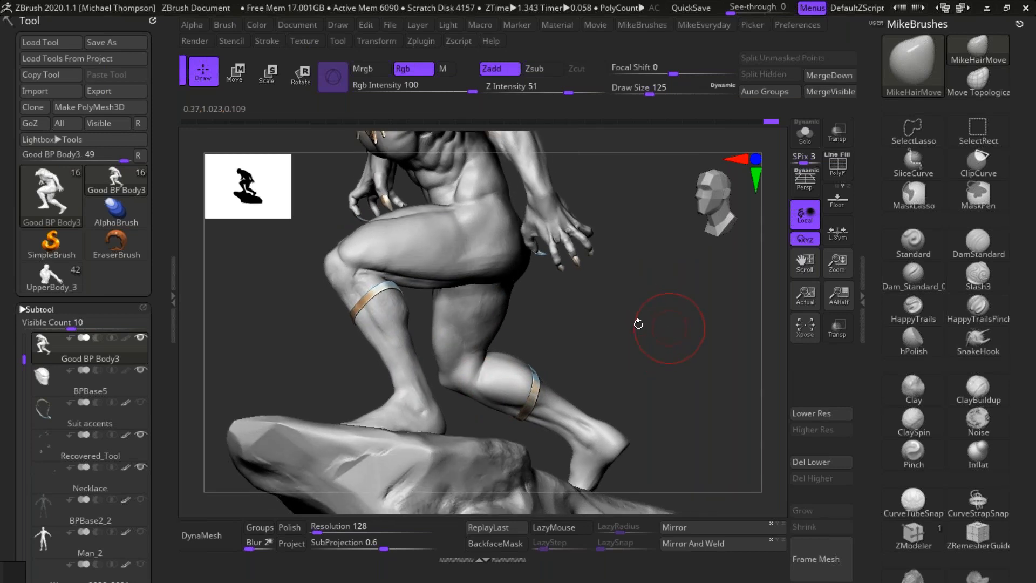
mouse_move(481, 385)
mouse_down()
mouse_move(497, 370)
mouse_move(497, 381)
mouse_move(513, 379)
mouse_move(526, 347)
mouse_up()
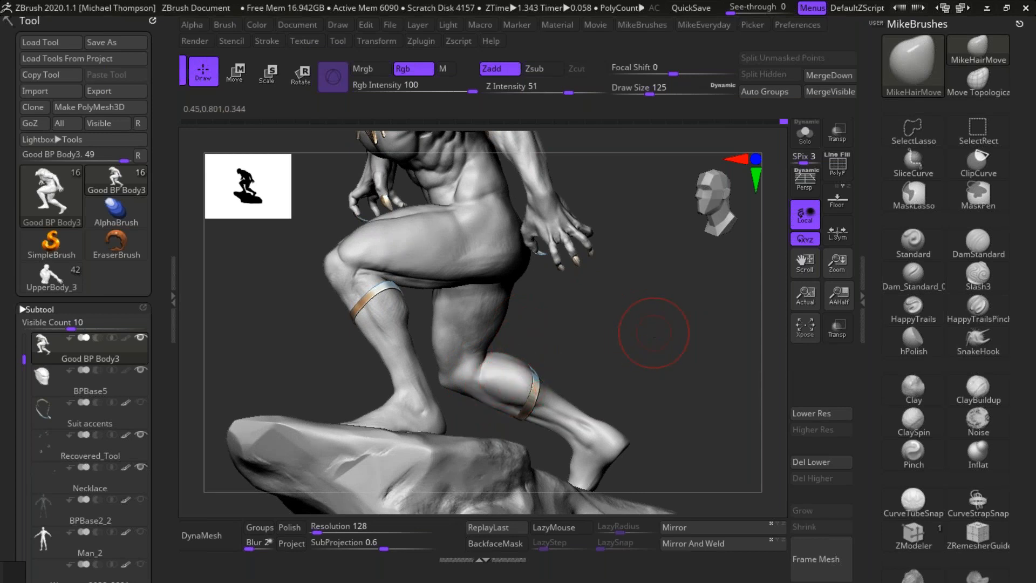
drag(654, 333, 497, 358)
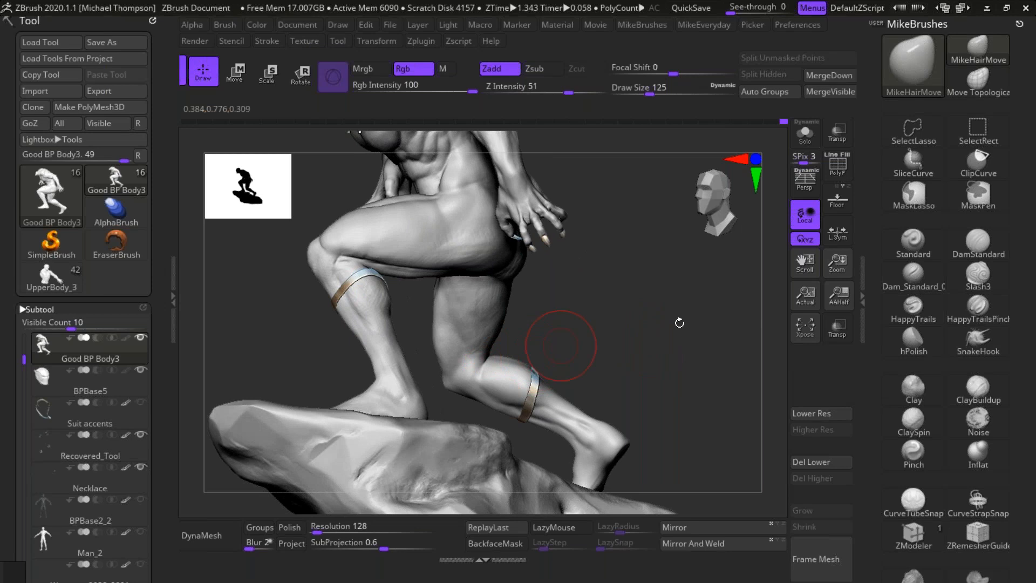
drag(679, 322, 514, 361)
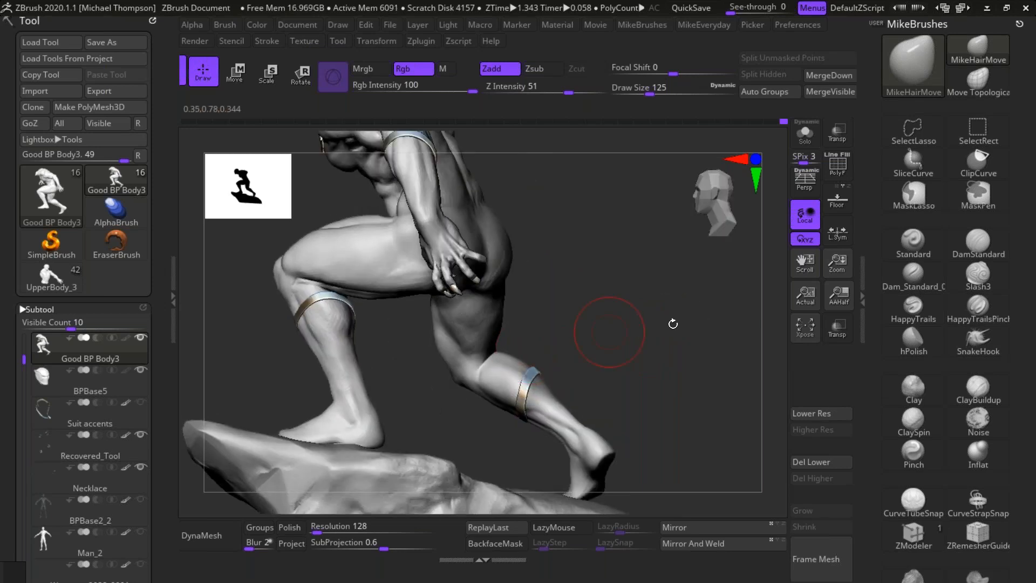
drag(673, 324, 496, 360)
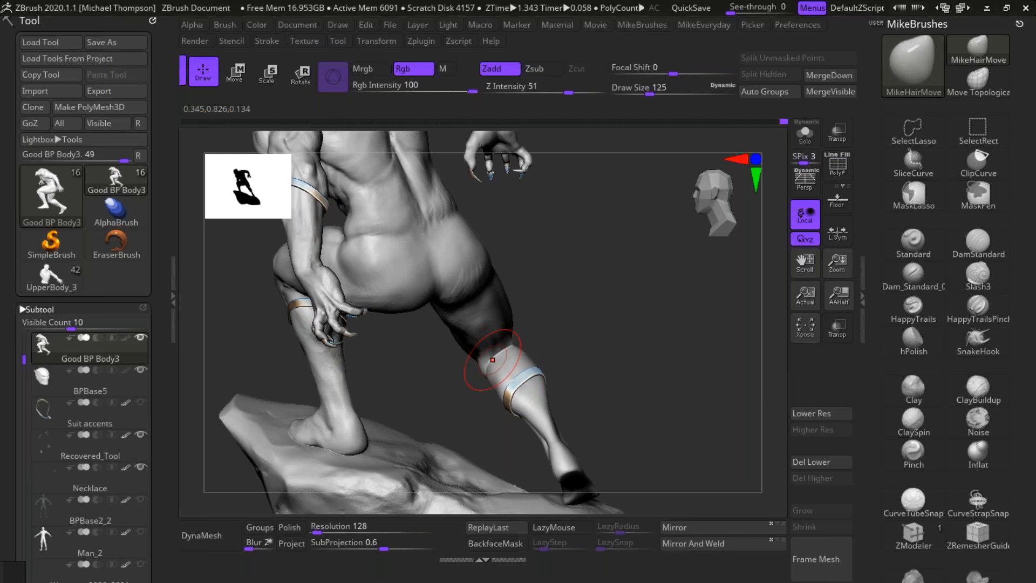
drag(492, 360, 650, 310)
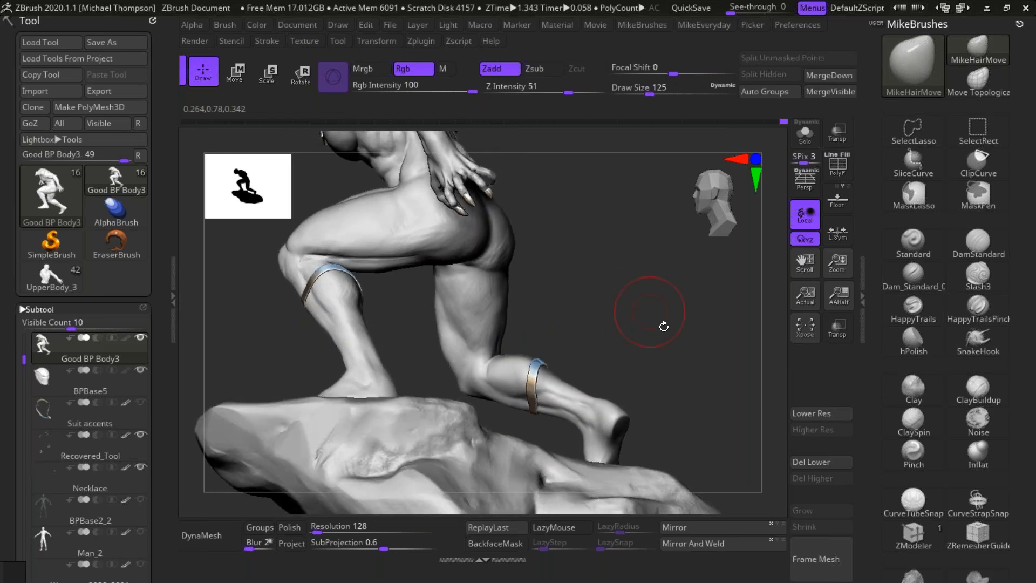
drag(663, 326, 531, 392)
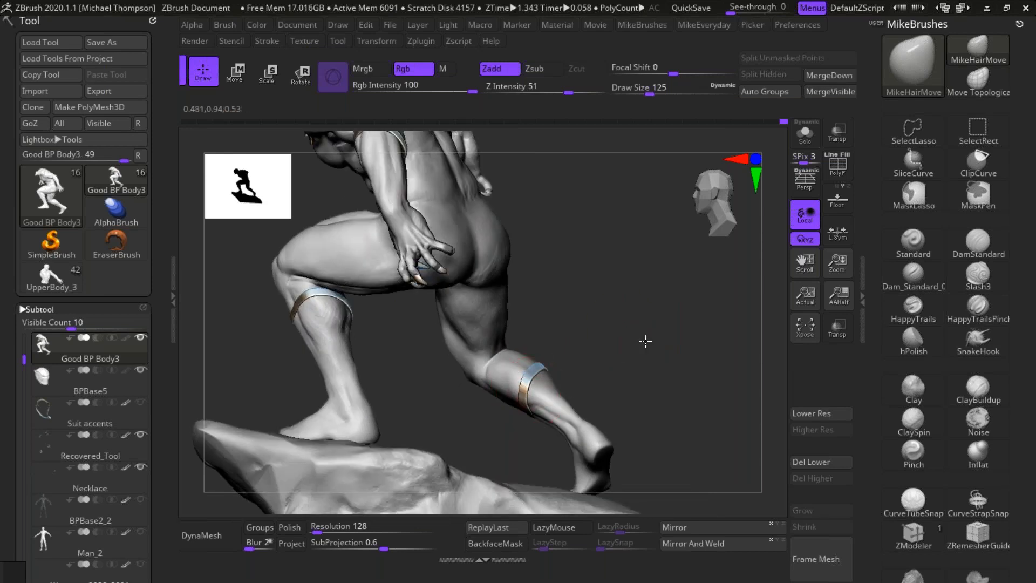
drag(645, 341, 635, 354)
drag(567, 342, 504, 370)
mouse_move(639, 372)
mouse_down()
mouse_move(673, 311)
mouse_move(650, 319)
mouse_up()
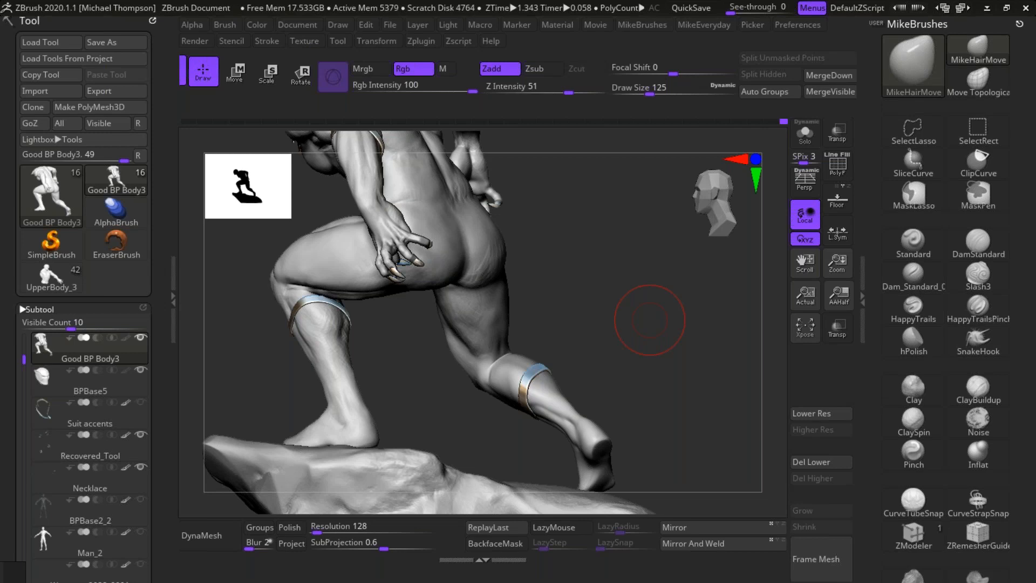
Step: Adjust the outer contour of the trailing leg's buttock and hip from the rear and side
drag(616, 286, 620, 281)
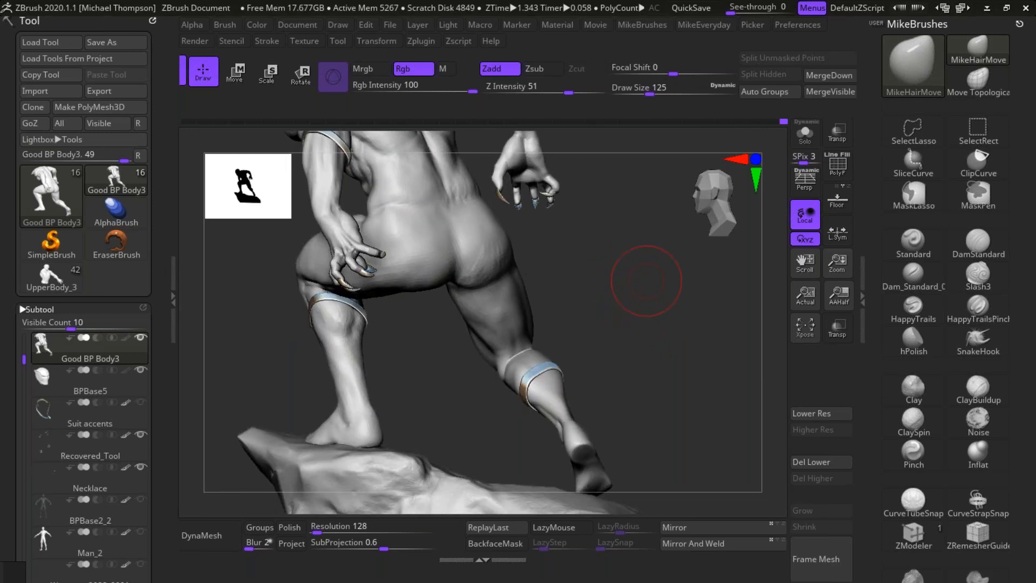
drag(645, 281, 660, 278)
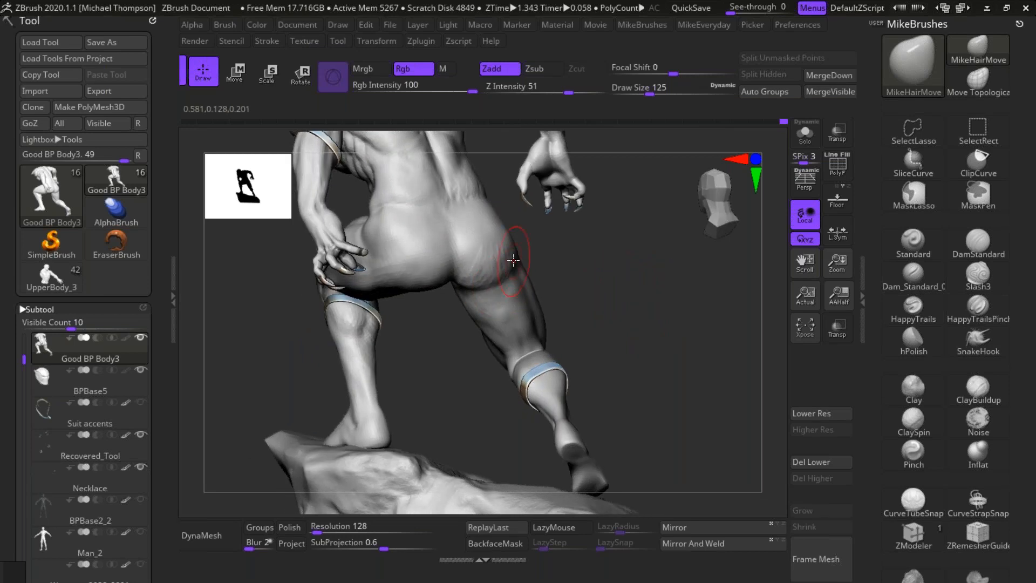
mouse_move(599, 303)
mouse_down()
mouse_move(733, 324)
mouse_move(636, 324)
mouse_up()
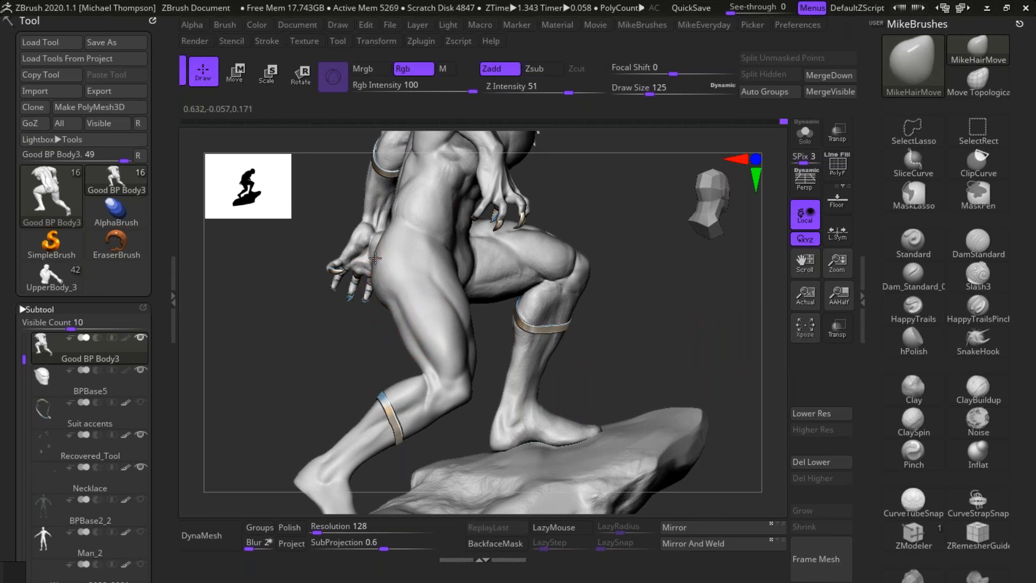
drag(613, 271, 656, 253)
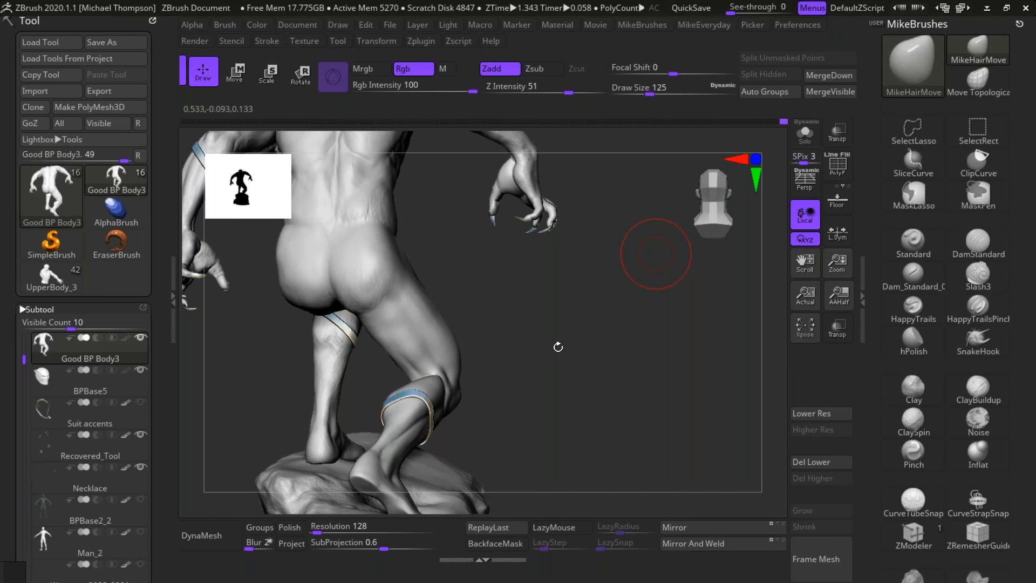
drag(575, 316, 380, 283)
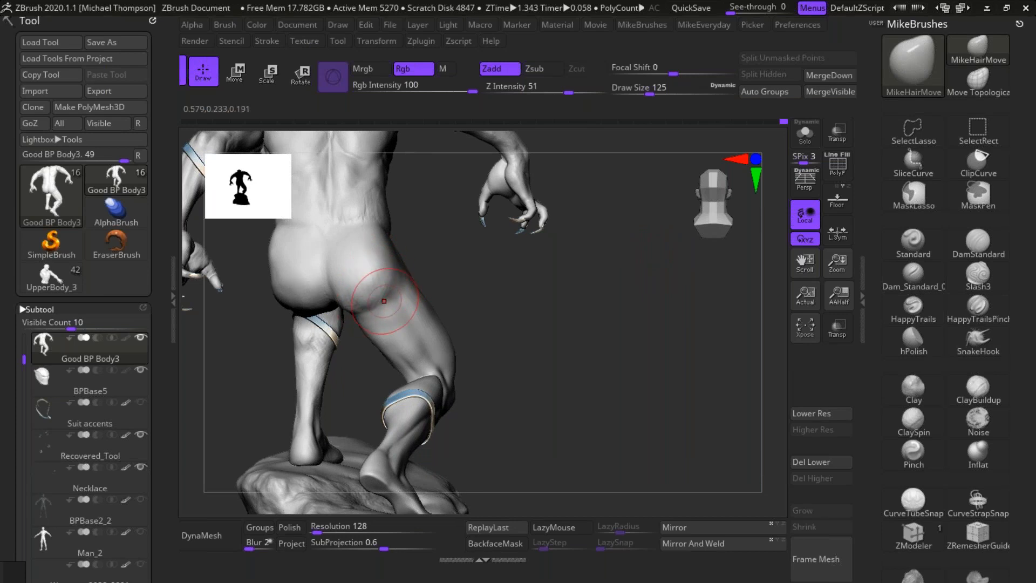
Step: Shape the fold beneath the trailing leg's buttock and its transition into the back of the thigh
mouse_move(451, 270)
mouse_down()
mouse_move(486, 279)
mouse_move(653, 391)
mouse_up()
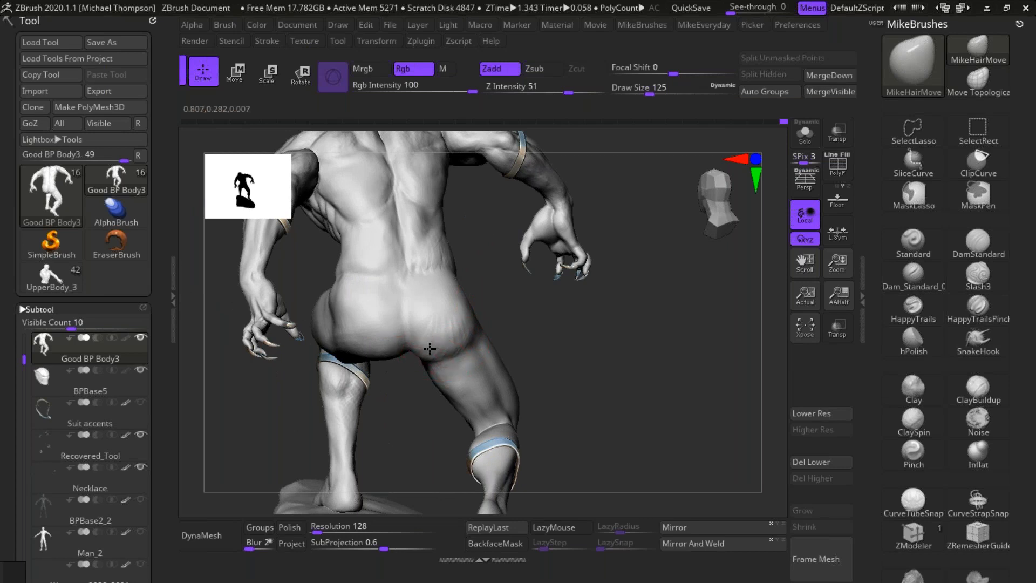
mouse_move(418, 352)
mouse_down()
mouse_move(450, 337)
mouse_move(475, 299)
mouse_up()
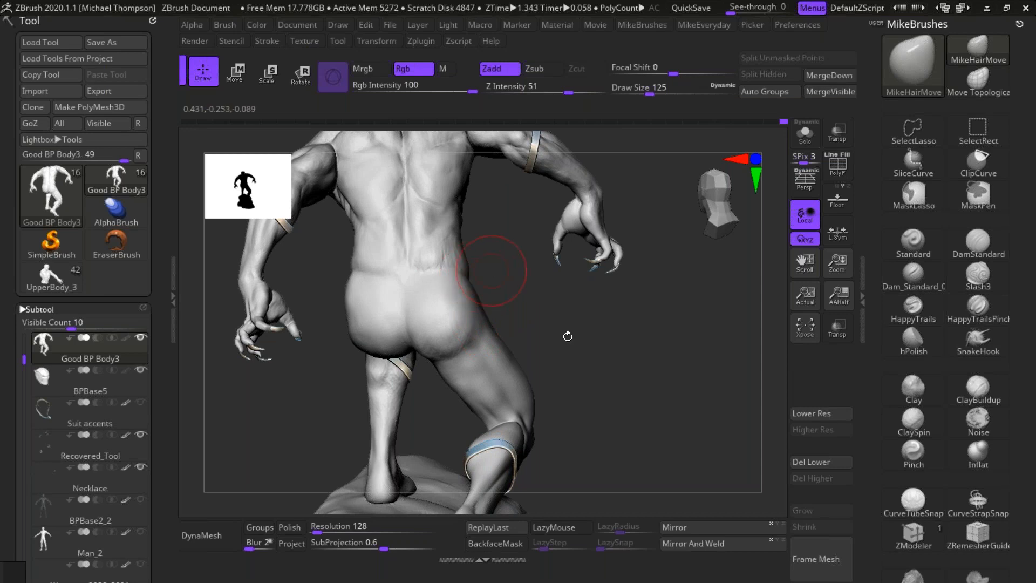
drag(567, 336, 518, 332)
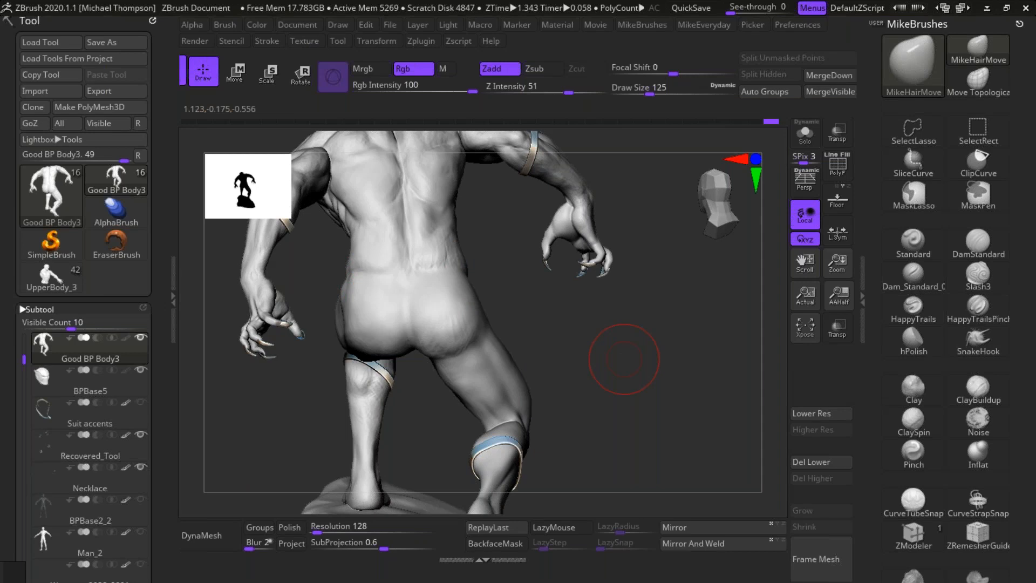
drag(627, 347, 499, 345)
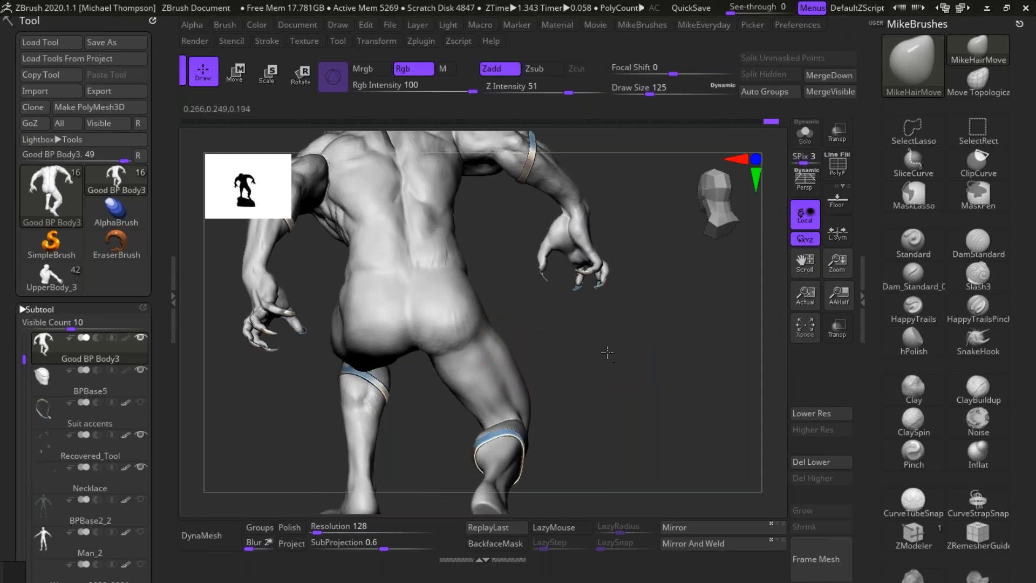
drag(607, 360, 456, 398)
Step: Refine the trailing leg's thigh contour from the side and the lower thigh above the knee from the front
mouse_move(617, 395)
mouse_down()
mouse_move(670, 364)
mouse_move(398, 365)
mouse_up()
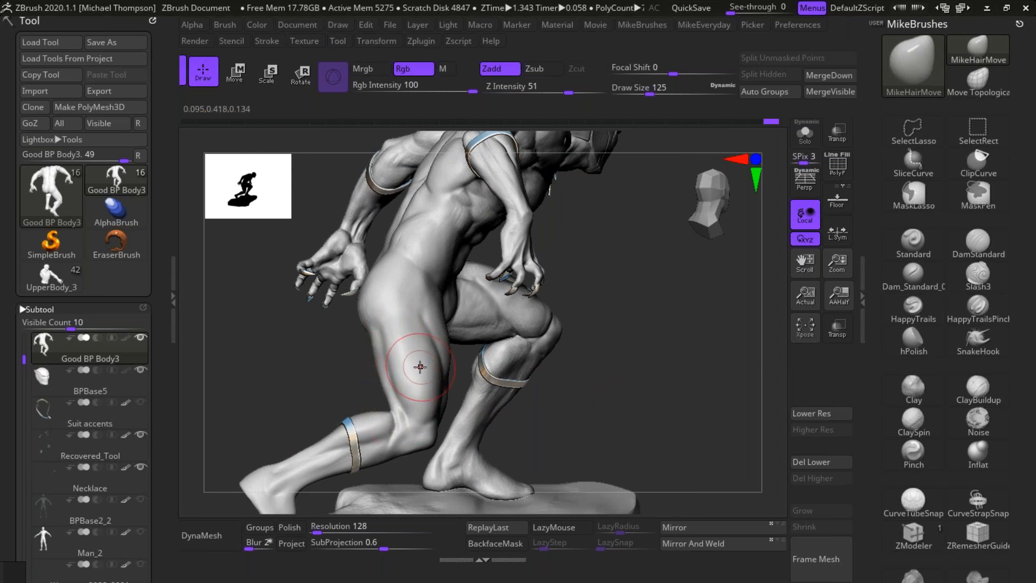
drag(615, 344, 618, 344)
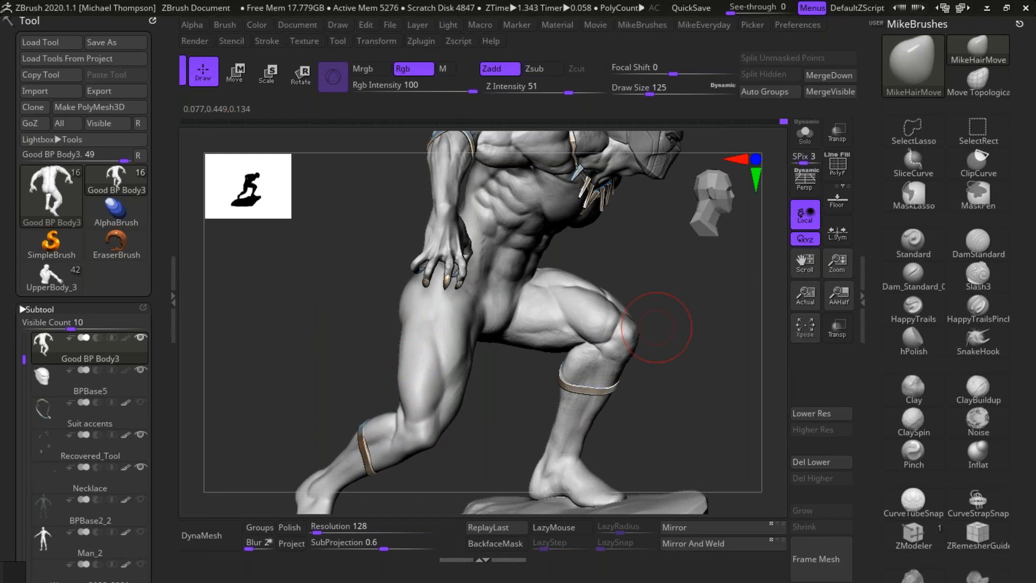
drag(677, 307, 556, 310)
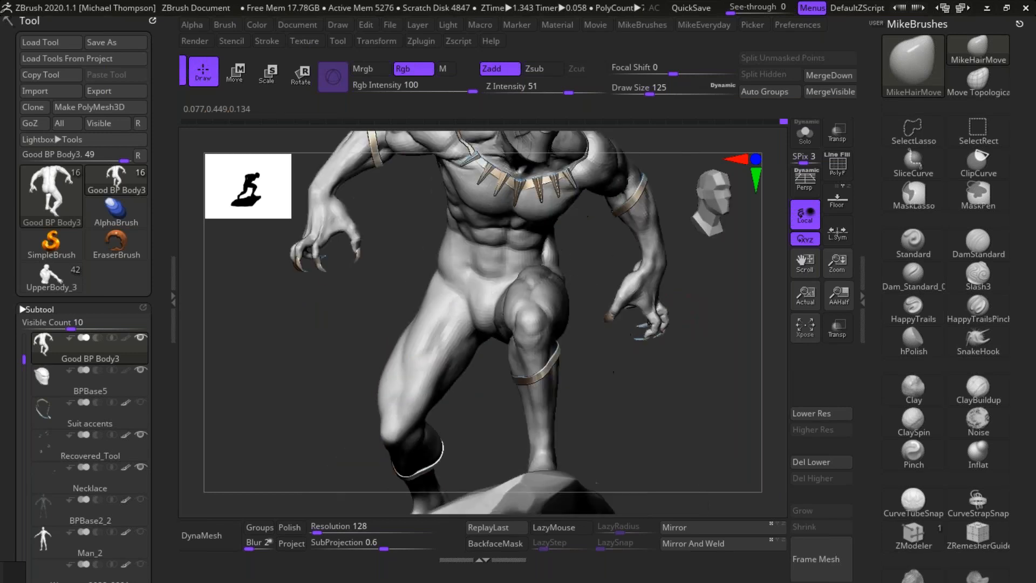
mouse_move(669, 305)
mouse_down()
mouse_move(617, 247)
mouse_move(626, 291)
mouse_up()
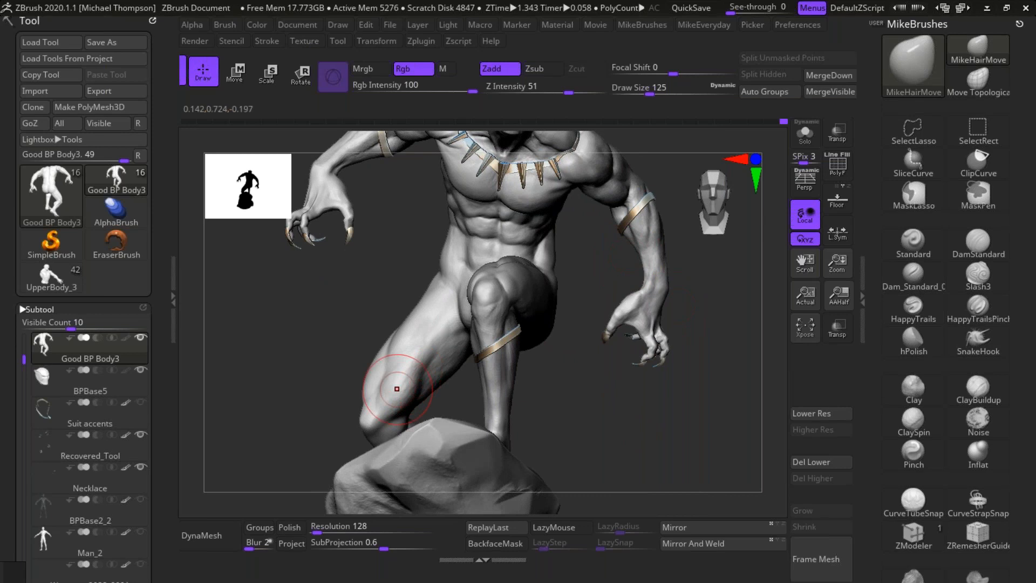
drag(613, 423, 667, 439)
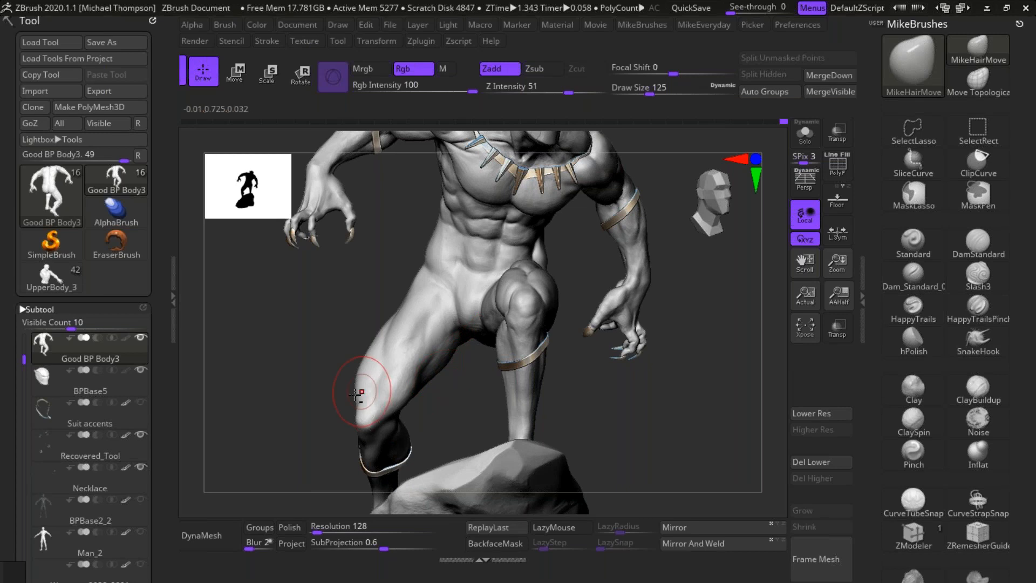
Step: Adjust the trailing leg's knee and lower-leg contours from the front and low side angles
mouse_move(445, 412)
mouse_down()
mouse_move(474, 427)
mouse_move(408, 412)
mouse_move(370, 428)
mouse_up()
drag(446, 425, 394, 434)
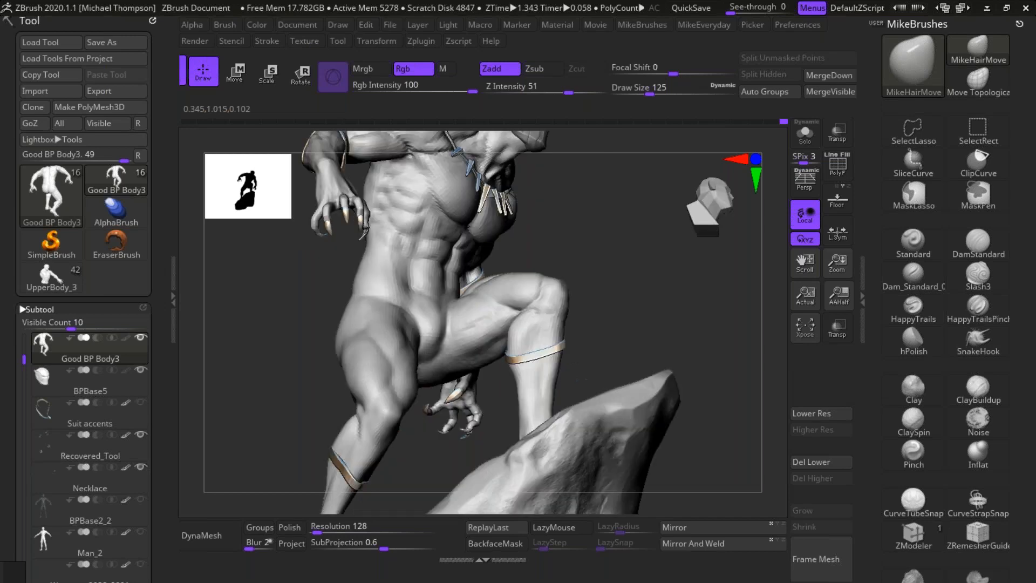
alt+drag(642, 372, 684, 282)
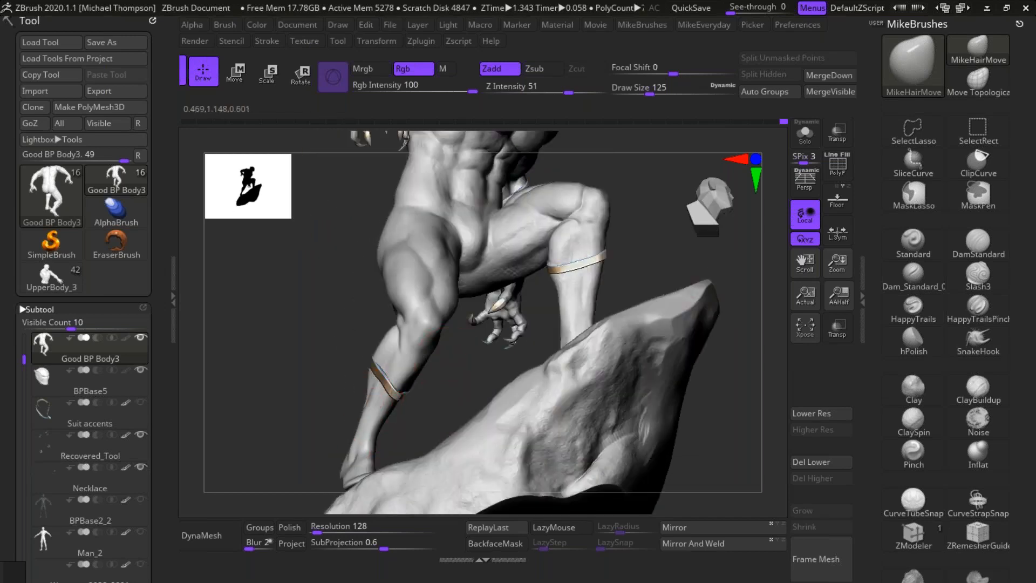
drag(435, 414, 401, 416)
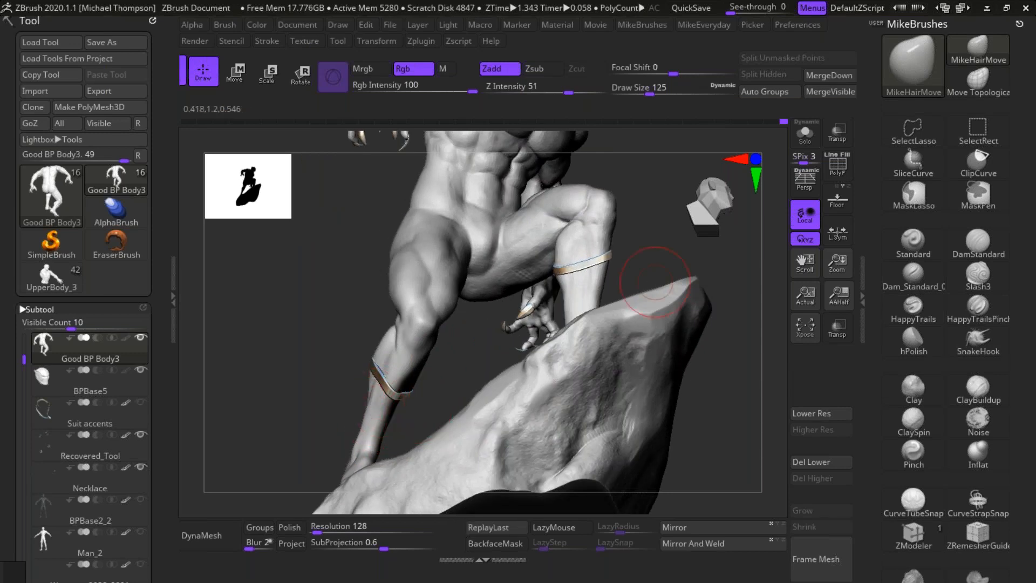
drag(702, 278, 580, 364)
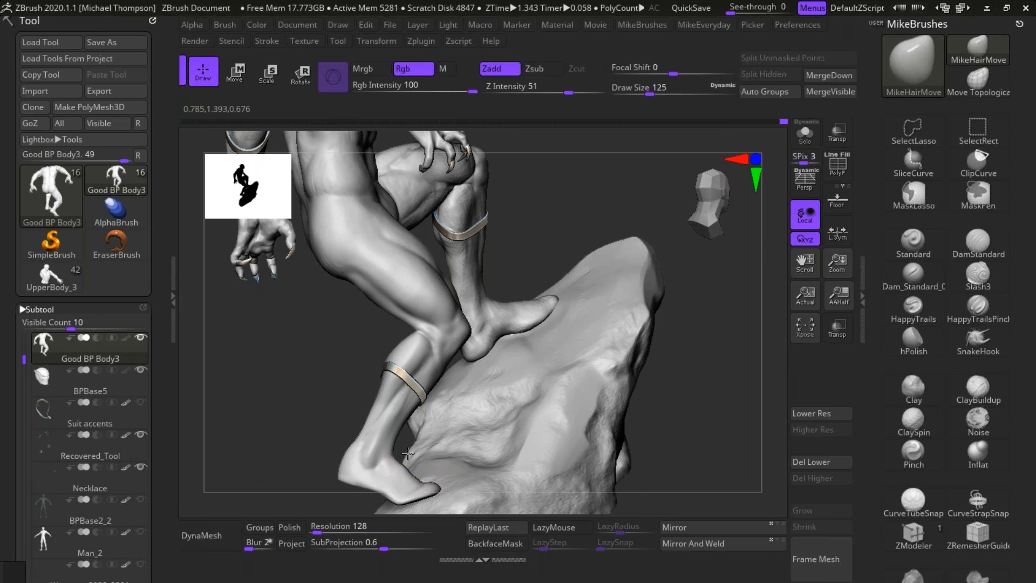
Step: Adjust the toes and front edge of the trailing foot where they rest against the rock
mouse_move(670, 370)
mouse_down()
mouse_move(636, 375)
mouse_move(670, 390)
mouse_move(727, 328)
mouse_up()
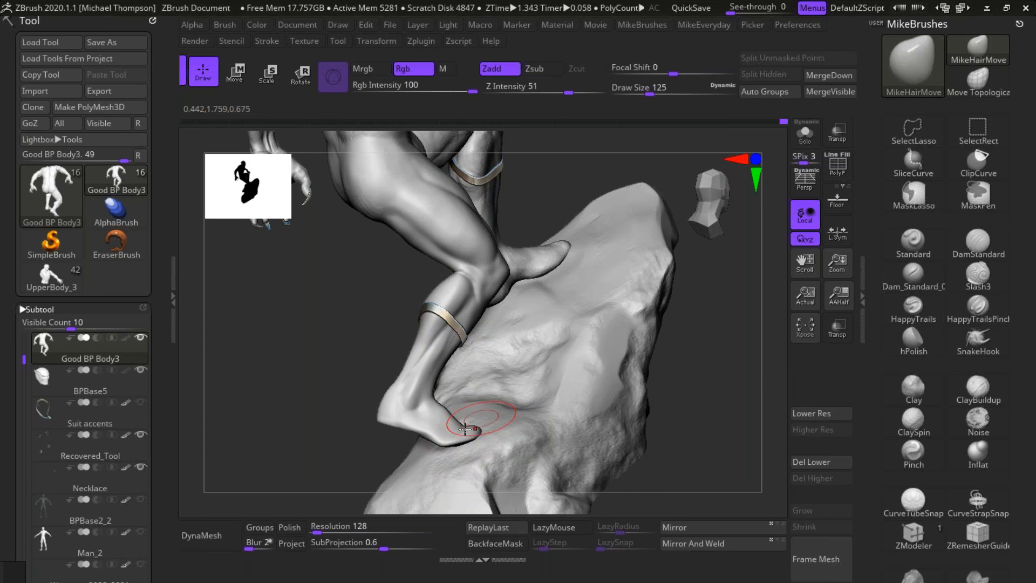
drag(467, 442, 465, 435)
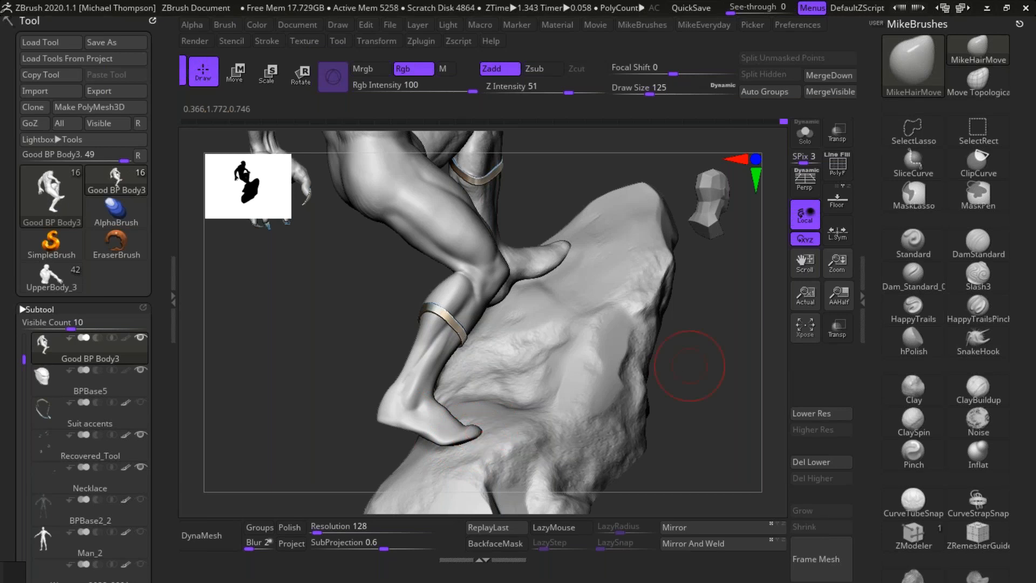
mouse_move(693, 393)
mouse_down()
mouse_move(698, 411)
mouse_move(694, 399)
mouse_up()
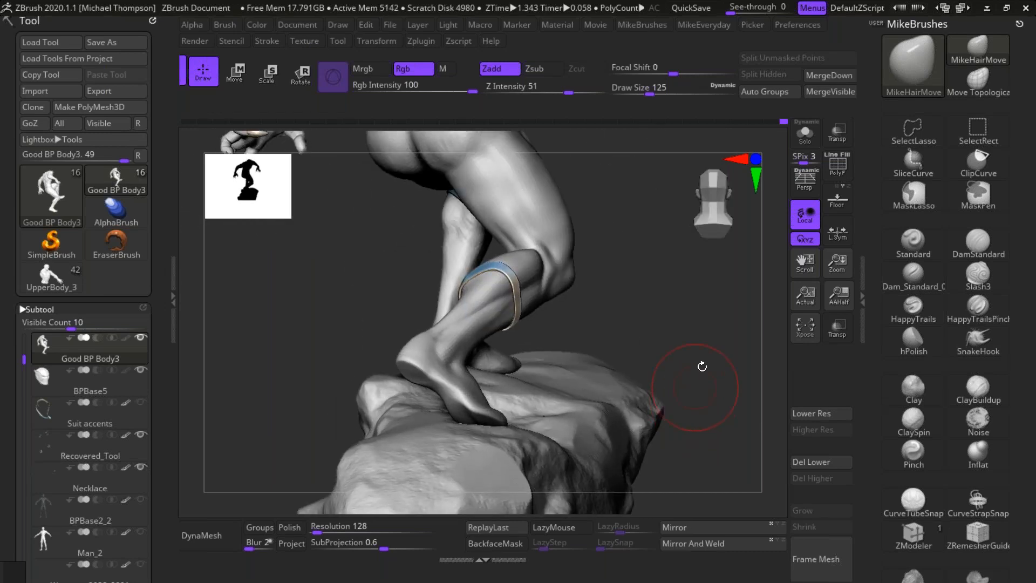
Step: Set the brush size to 74 and adjust the trailing leg's calf contour around the band
drag(693, 359, 698, 307)
key(s)
drag(698, 307, 655, 305)
shift+drag(501, 331, 553, 301)
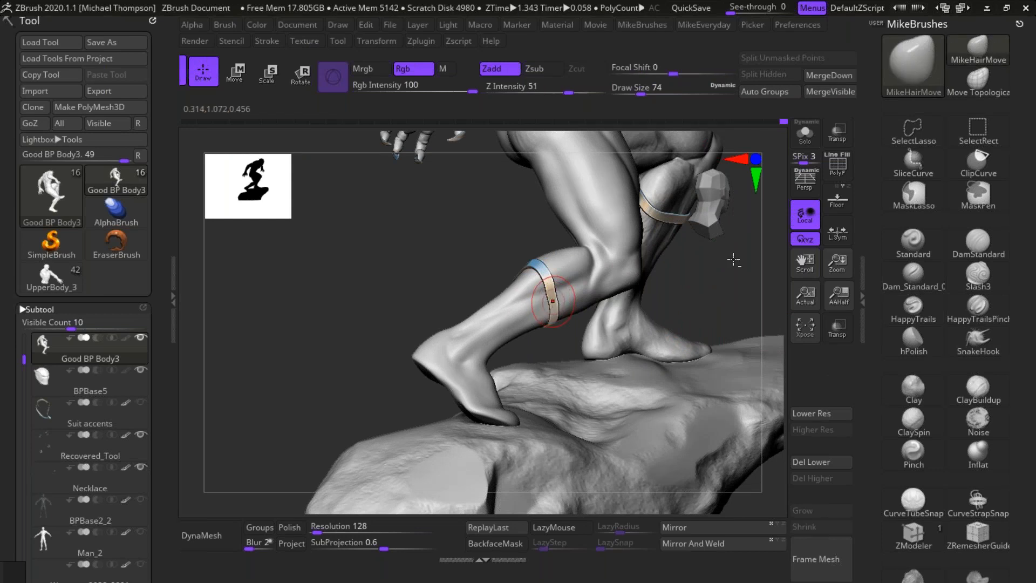
Step: Check the trailing leg from the side and nudge its outer thigh contour from the front
drag(733, 259, 688, 323)
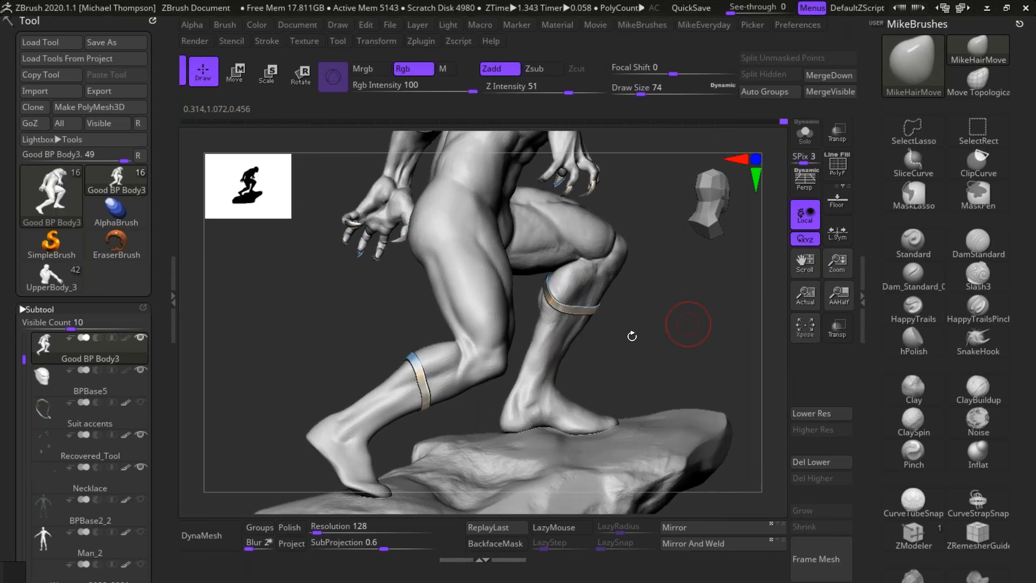
drag(655, 349, 661, 350)
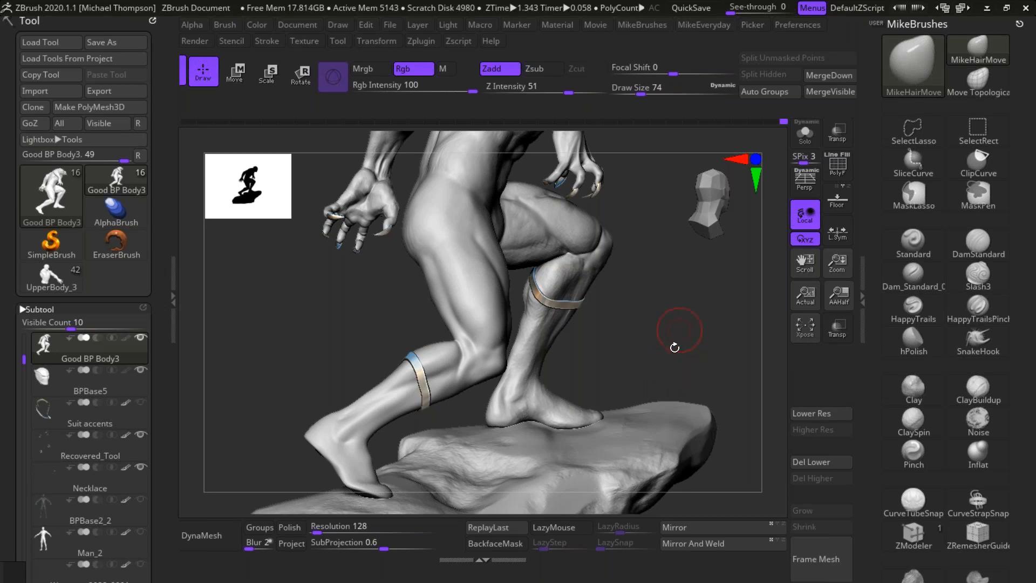
drag(688, 340, 671, 314)
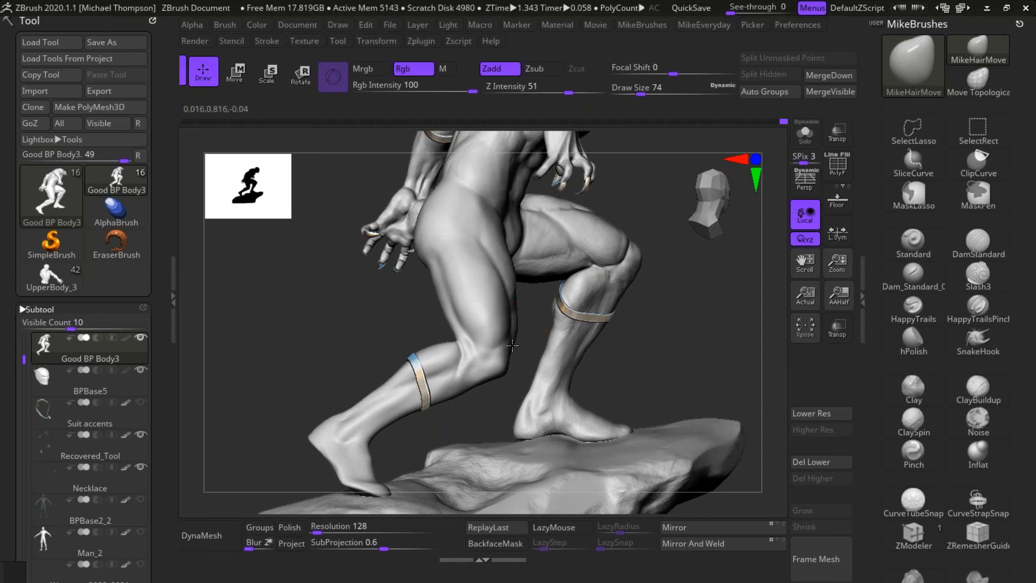
drag(677, 343, 567, 312)
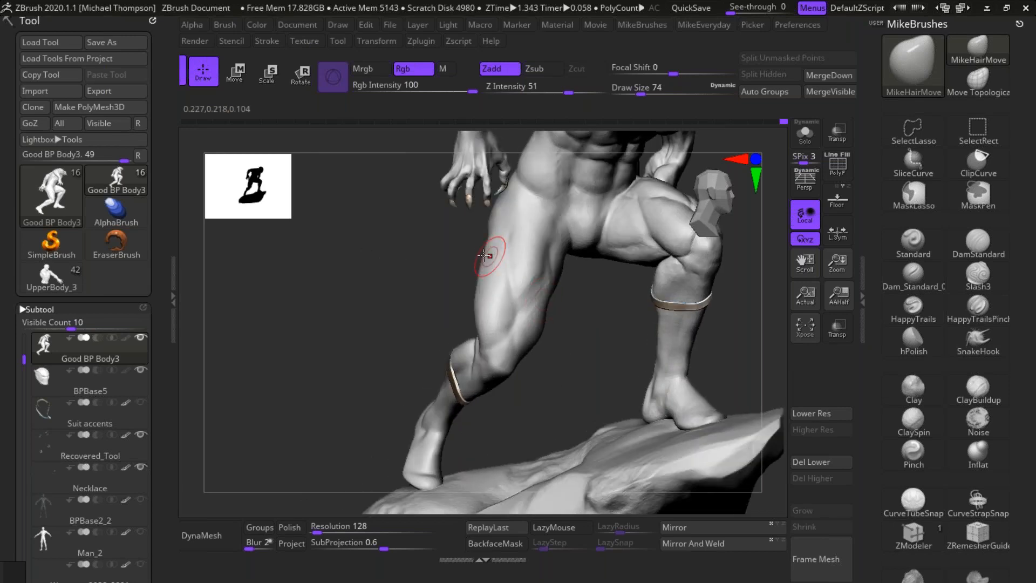
drag(487, 253, 490, 251)
Step: Set the brush size to 135 and reshape the front and back contours of the trailing thigh from the side
drag(606, 312, 705, 320)
key(s)
drag(721, 357, 762, 356)
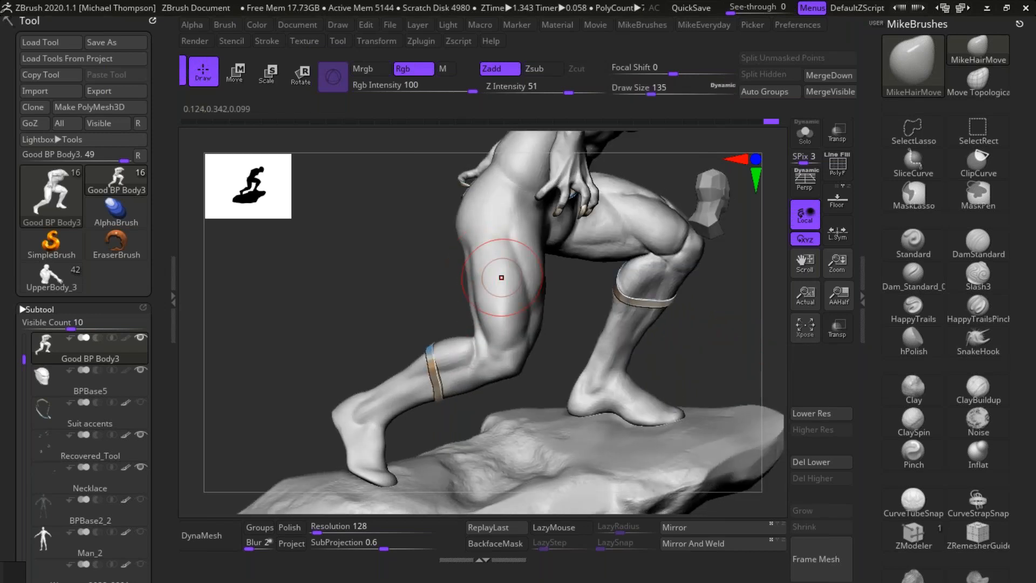
drag(717, 346, 717, 301)
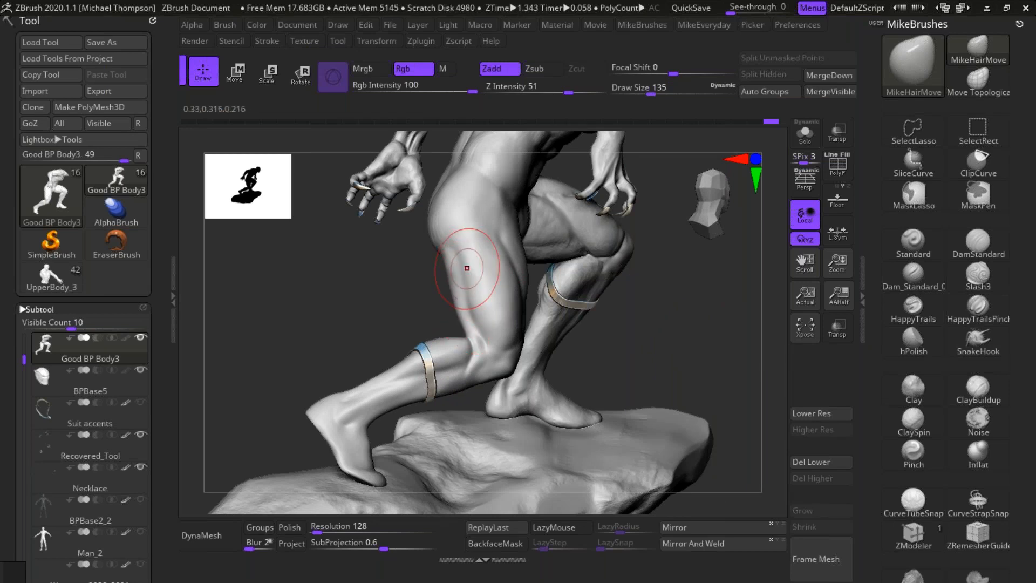
drag(682, 347, 705, 300)
drag(527, 275, 514, 283)
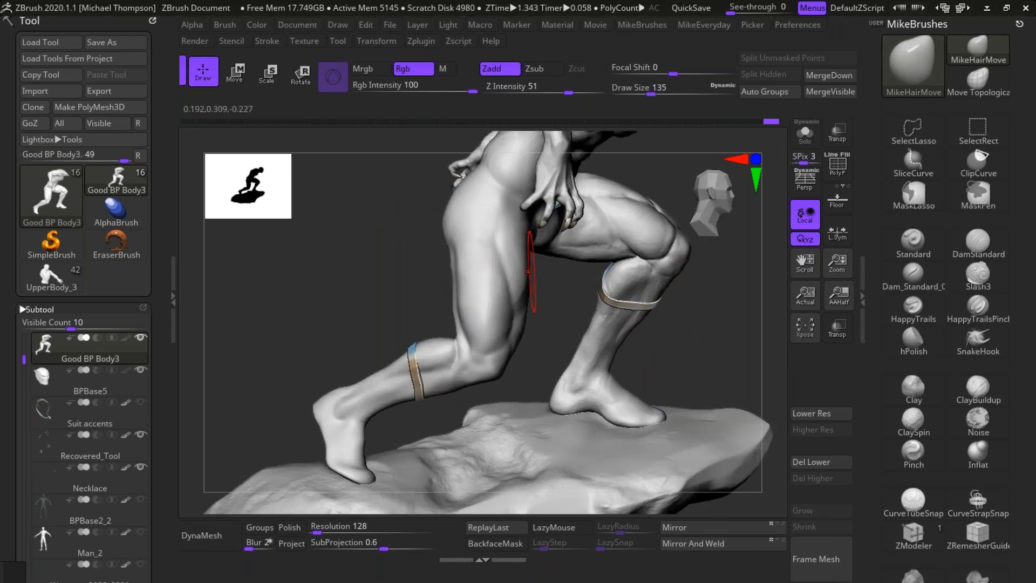
drag(706, 323, 701, 330)
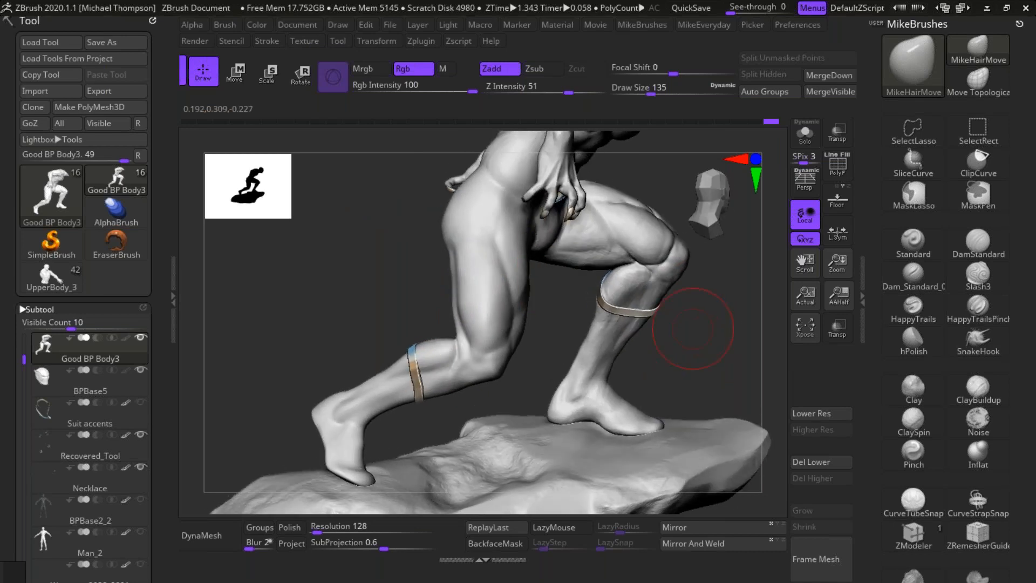
Step: Adjust the trailing leg's lower thigh and knee from the front, and the side of the torso below the ribs
drag(690, 332, 563, 302)
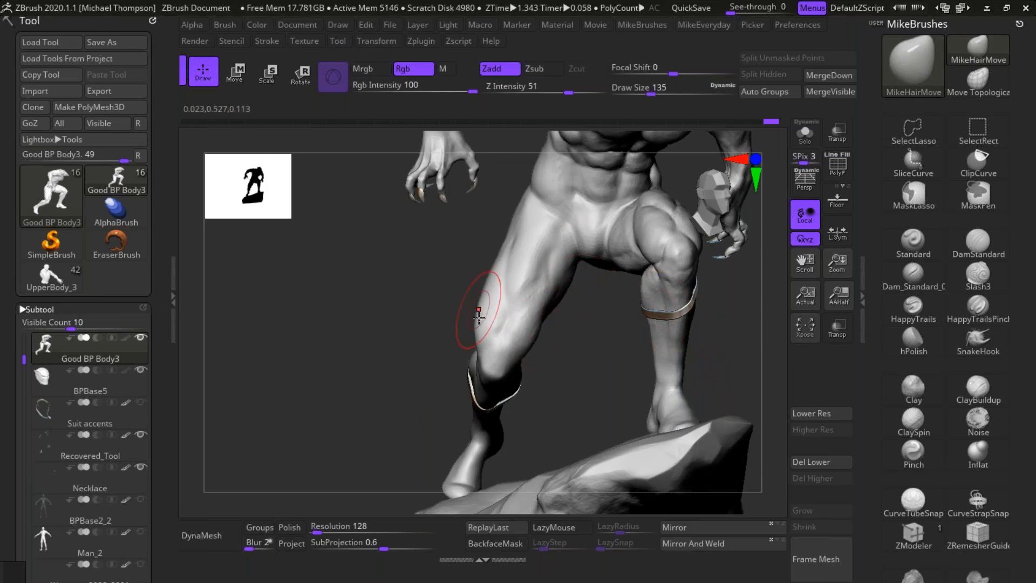
drag(389, 373, 456, 385)
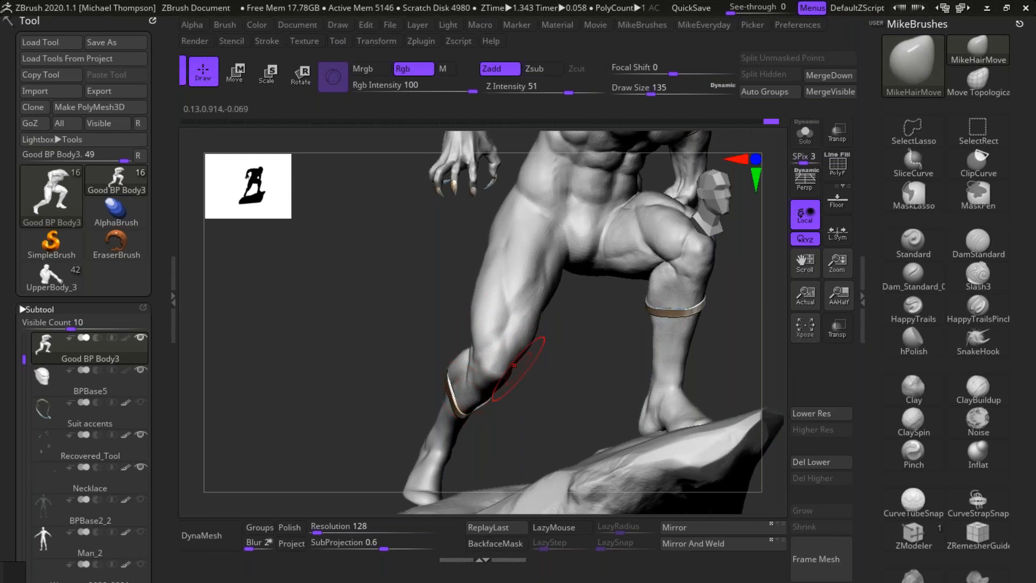
alt+drag(546, 356, 613, 333)
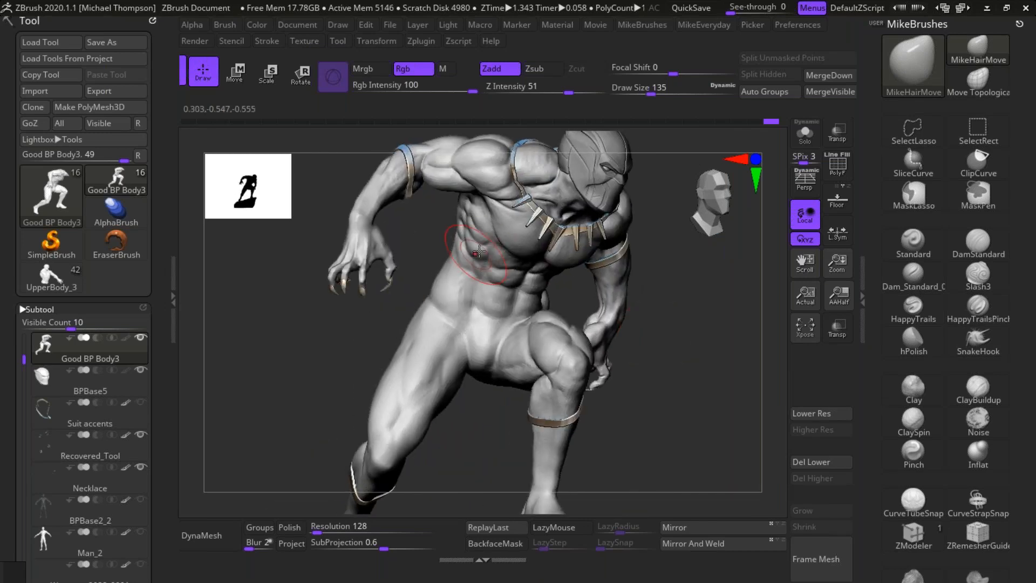
drag(476, 253, 482, 248)
mouse_move(728, 324)
mouse_down()
mouse_move(710, 312)
mouse_move(711, 272)
mouse_move(707, 299)
mouse_up()
Step: Set the brush size to 98 and refine the rear shoulder and upper-back contours from the side and above
key(s)
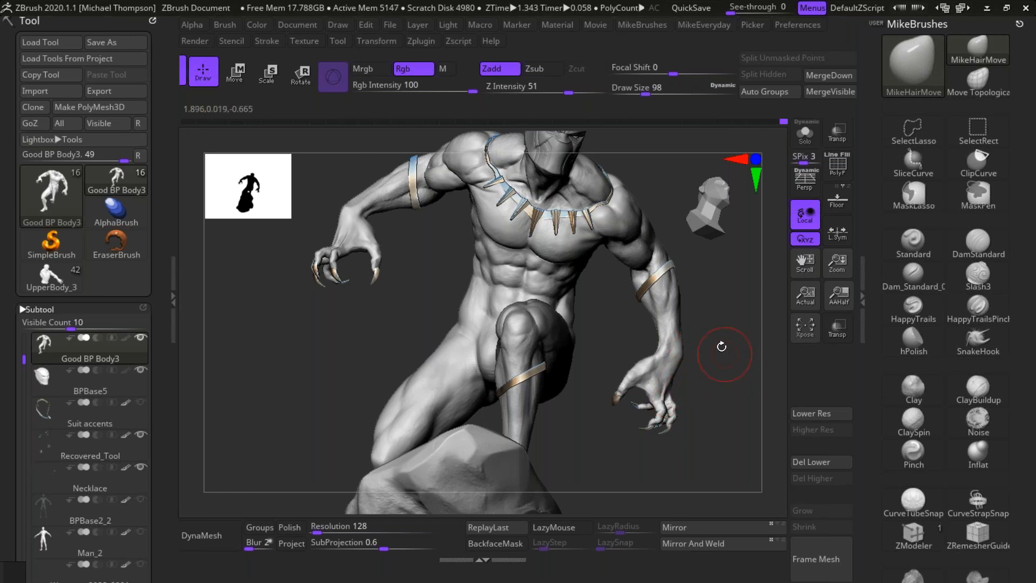
mouse_move(721, 348)
mouse_down()
mouse_move(661, 380)
mouse_move(700, 360)
mouse_move(724, 324)
mouse_move(705, 359)
mouse_up()
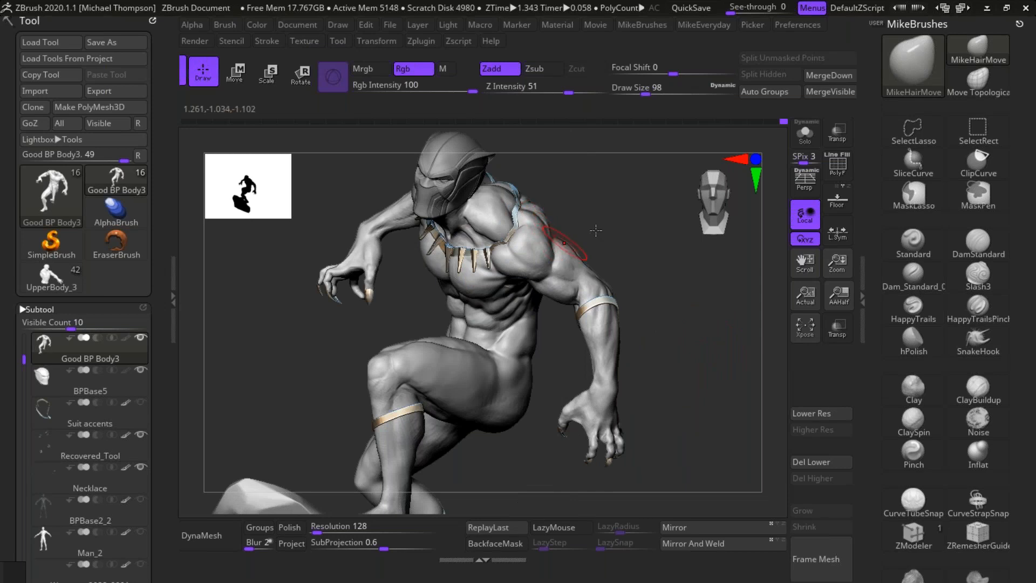
drag(595, 230, 559, 233)
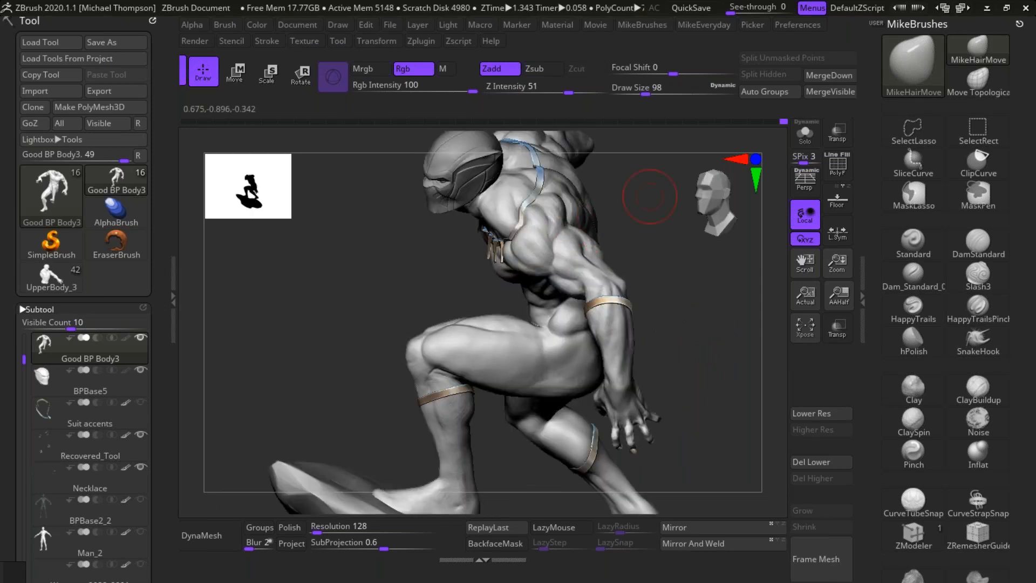
mouse_move(650, 196)
mouse_down()
mouse_move(605, 232)
mouse_move(561, 319)
mouse_up()
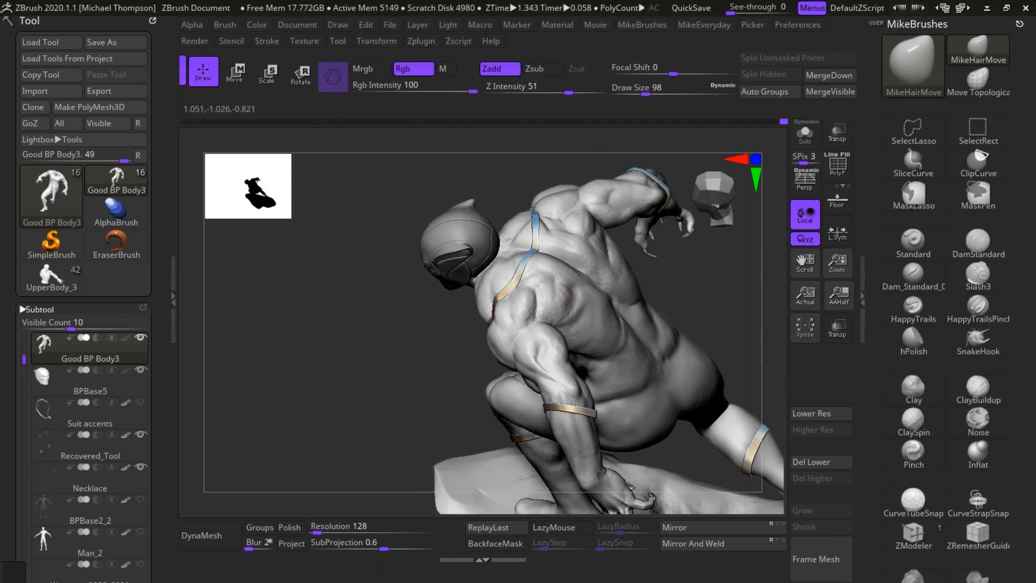
drag(669, 232, 561, 295)
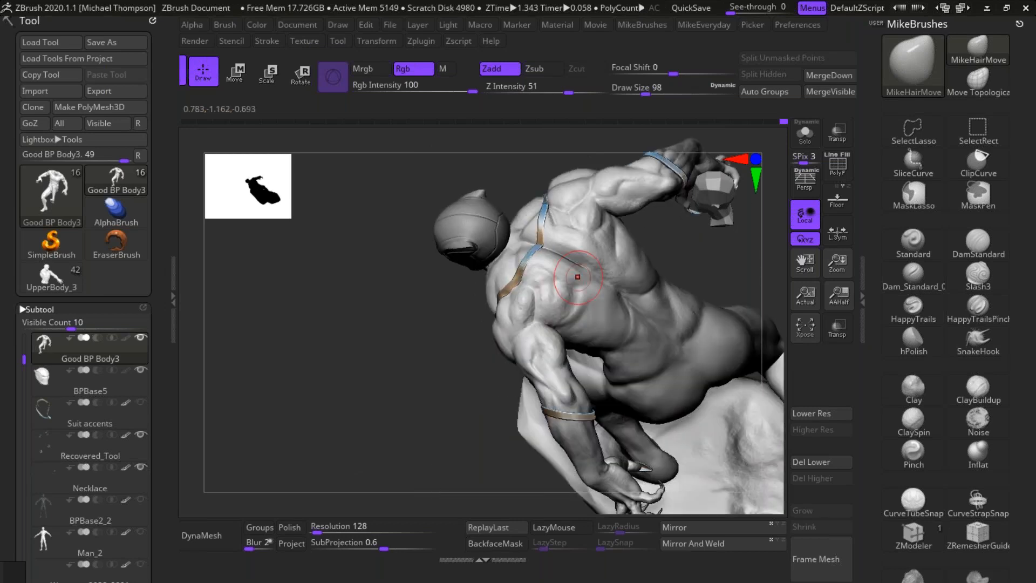
mouse_move(659, 266)
mouse_down()
mouse_move(678, 257)
mouse_move(659, 232)
mouse_up()
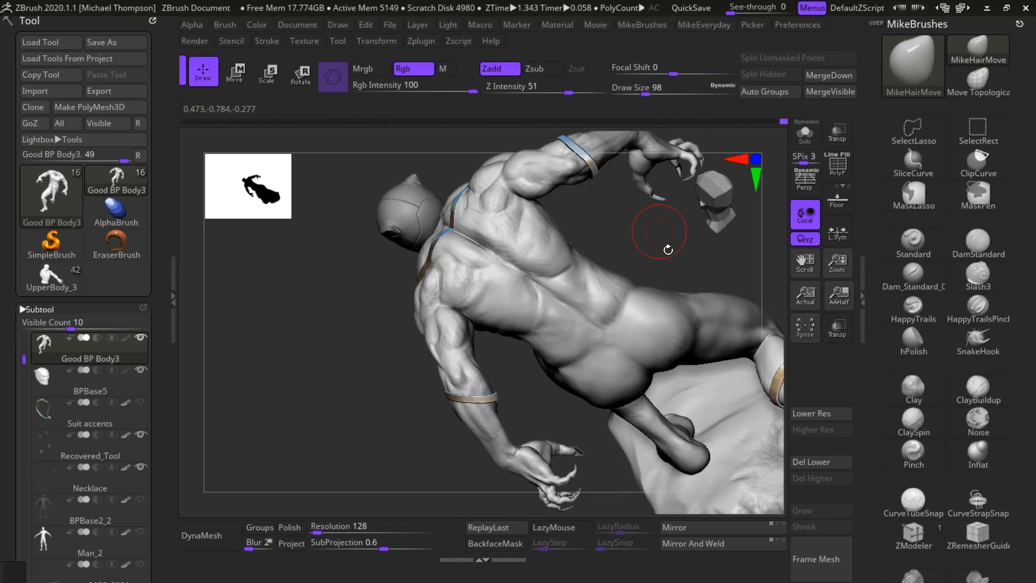
mouse_move(668, 250)
mouse_down()
mouse_move(543, 297)
mouse_move(634, 245)
mouse_move(620, 250)
mouse_move(605, 281)
mouse_move(544, 300)
mouse_move(455, 235)
mouse_move(442, 324)
mouse_up()
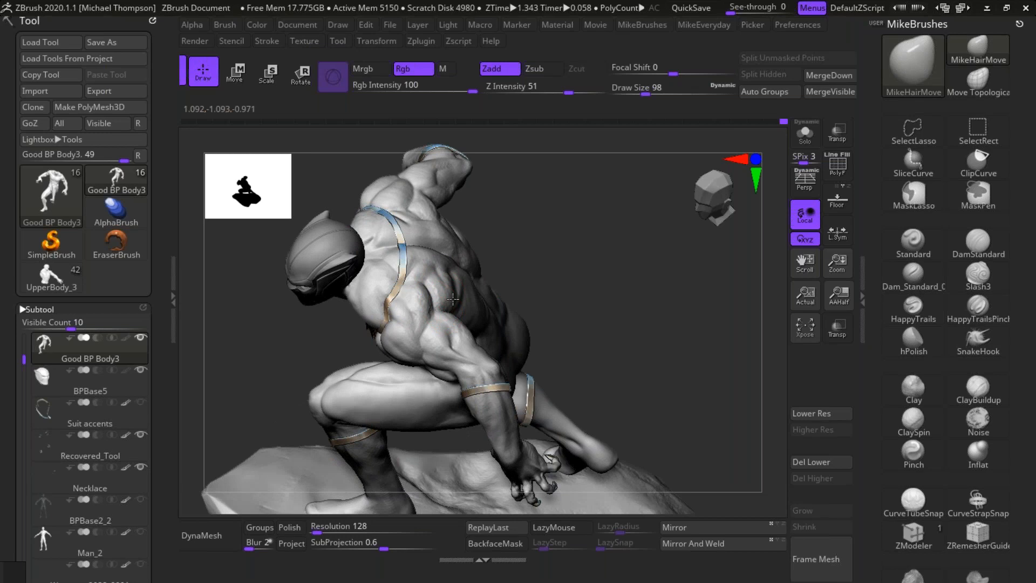
drag(608, 253, 647, 237)
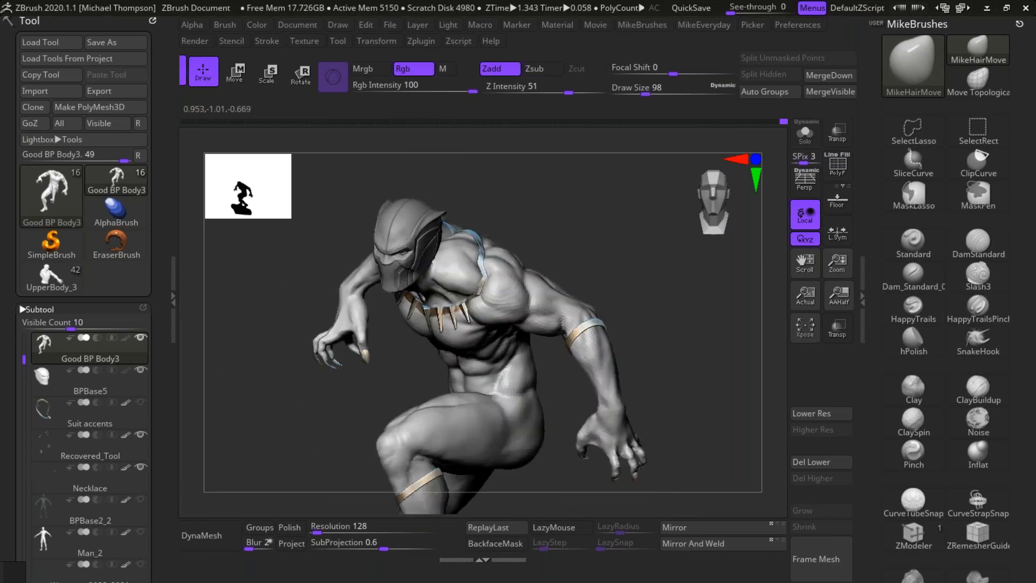
Step: Adjust the raised arm's forearm contour from the front and frame the full figure
drag(665, 317, 776, 416)
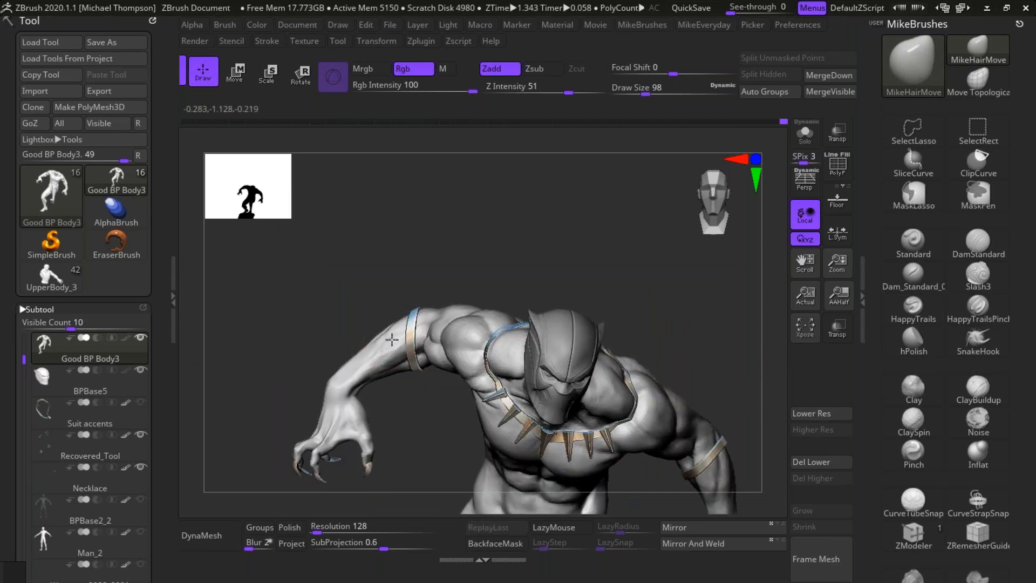
drag(413, 410, 427, 388)
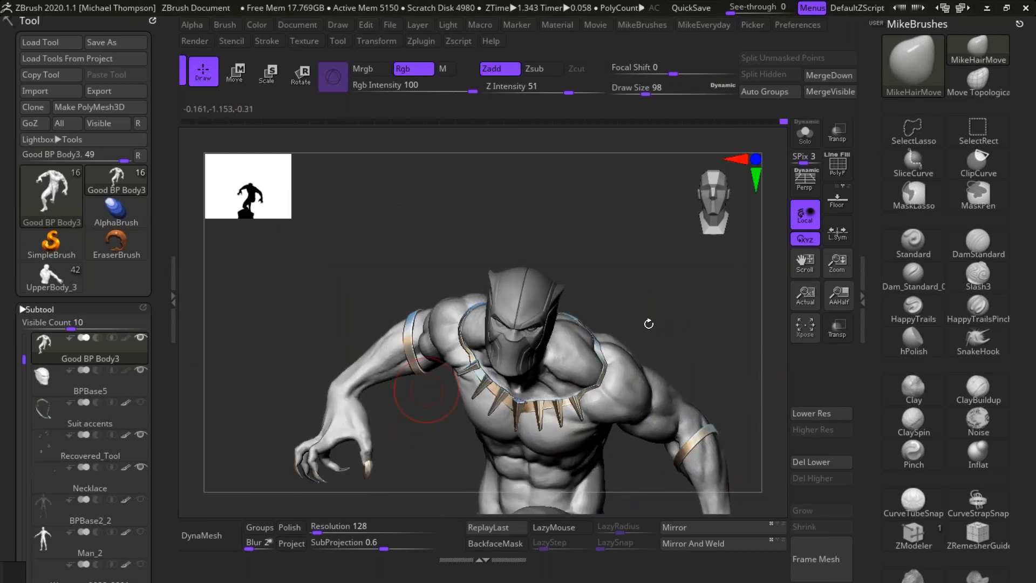
mouse_move(651, 323)
alt+mouse_down()
mouse_move(614, 236)
mouse_move(606, 129)
alt+mouse_up()
drag(590, 481, 693, 369)
key(f)
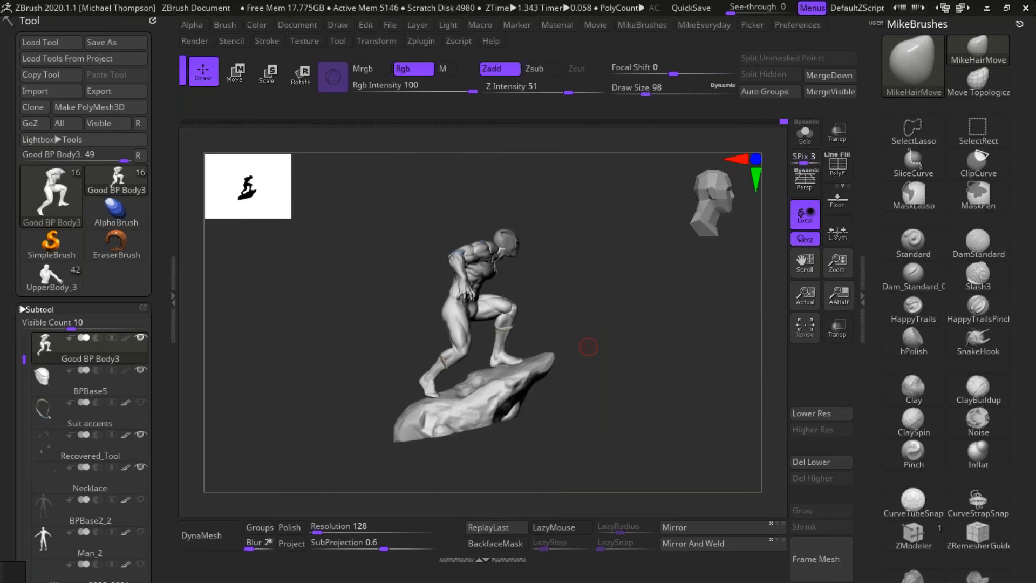
Step: Adjust the leading leg's contour beside the knee from the front
alt+drag(588, 346, 590, 431)
mouse_move(679, 373)
alt+mouse_down()
mouse_move(663, 371)
mouse_move(680, 392)
mouse_move(704, 380)
mouse_move(681, 399)
mouse_move(733, 392)
alt+mouse_up()
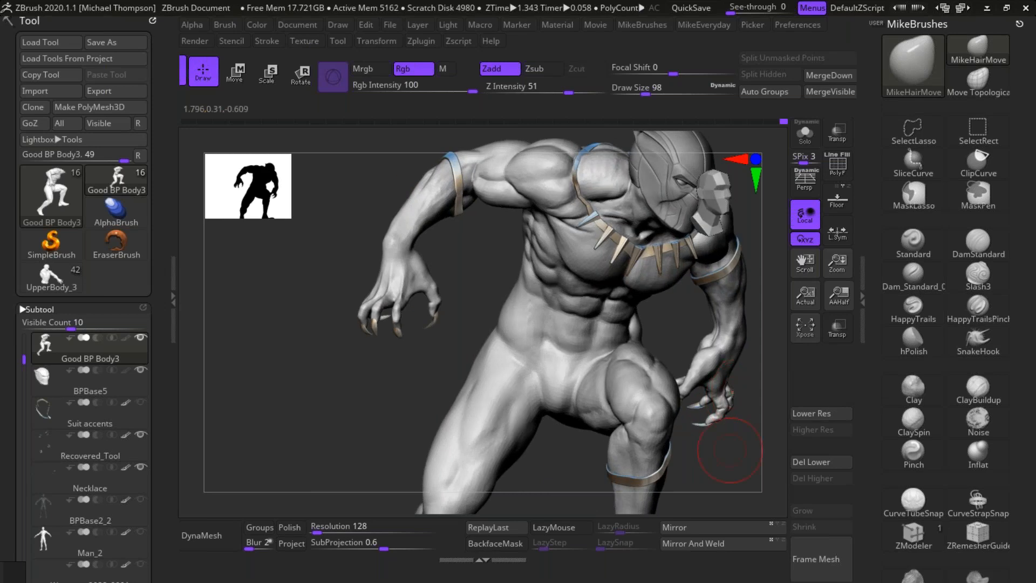
alt+drag(729, 451, 627, 437)
mouse_move(713, 434)
mouse_down()
mouse_move(719, 441)
mouse_move(673, 438)
mouse_move(728, 430)
mouse_move(760, 347)
mouse_up()
drag(617, 384, 596, 367)
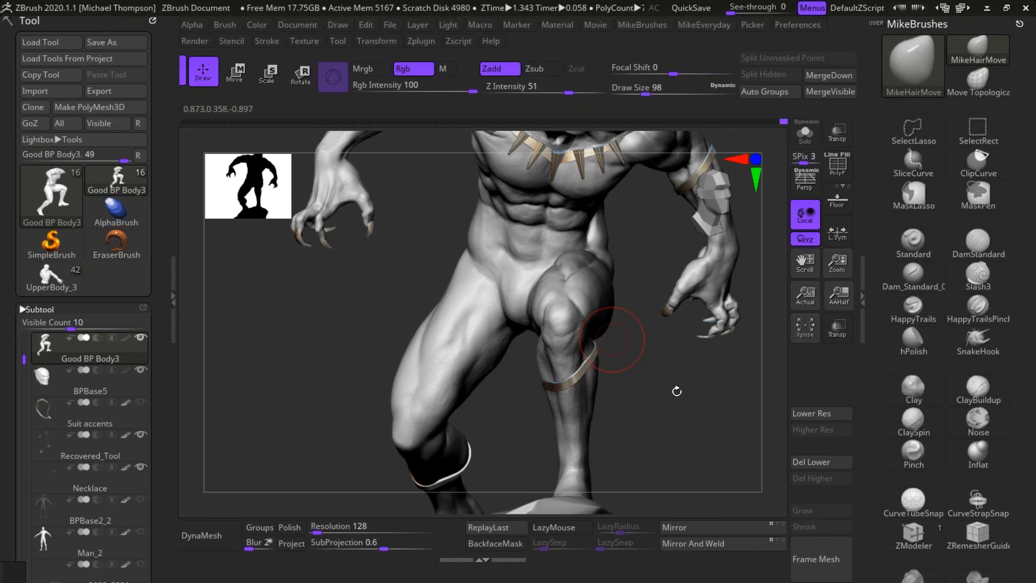
drag(676, 391, 598, 398)
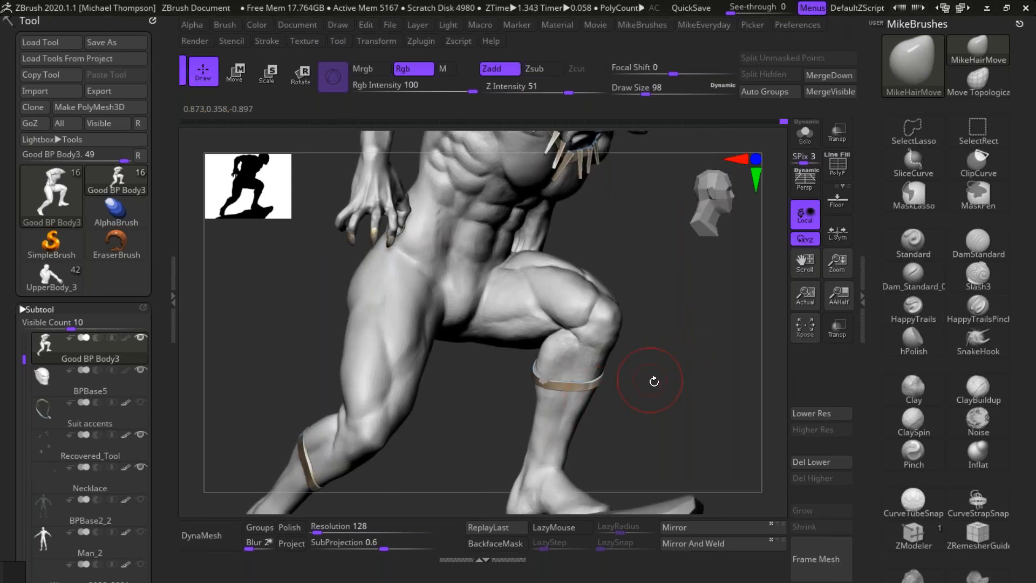
alt+click(556, 385)
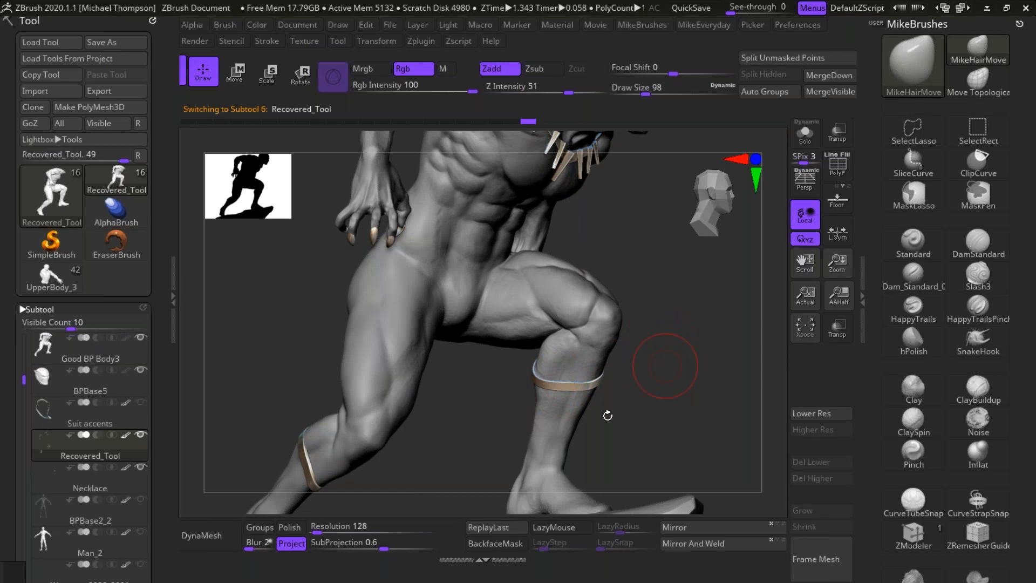
drag(607, 414, 712, 442)
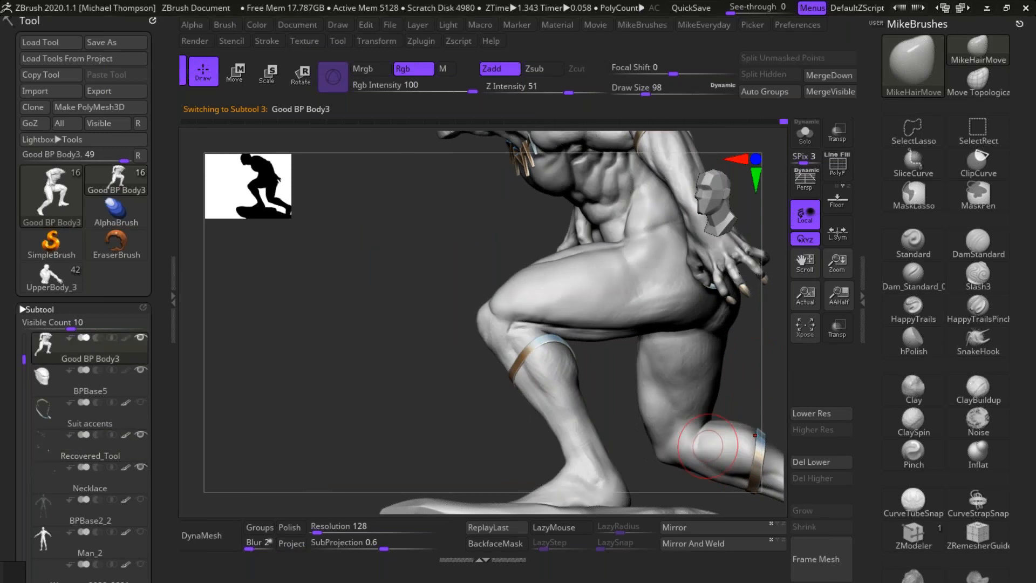
Step: Isolate the body subtool and hide everything except the trailing leg and its buttock
alt+drag(743, 378, 522, 322)
alt+drag(680, 465, 723, 387)
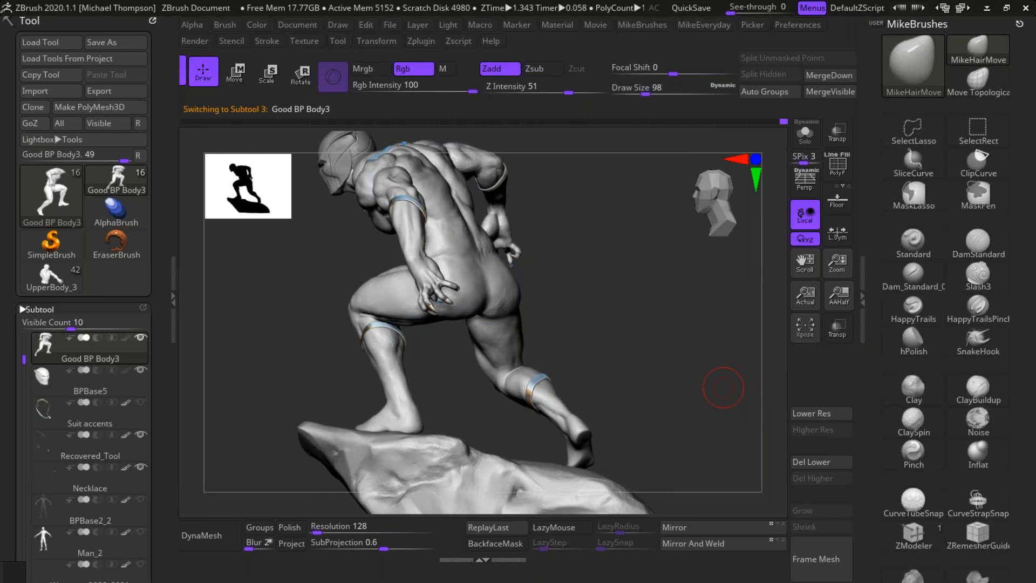
click(813, 131)
mouse_move(593, 496)
ctrl+shift+mouse_down()
mouse_move(548, 243)
mouse_move(493, 277)
mouse_move(615, 494)
mouse_move(660, 426)
mouse_move(699, 428)
mouse_move(656, 401)
mouse_move(721, 417)
mouse_move(718, 403)
ctrl+shift+mouse_up()
mouse_move(337, 218)
ctrl+alt+shift+mouse_down()
mouse_move(398, 212)
mouse_move(364, 195)
ctrl+alt+shift+mouse_up()
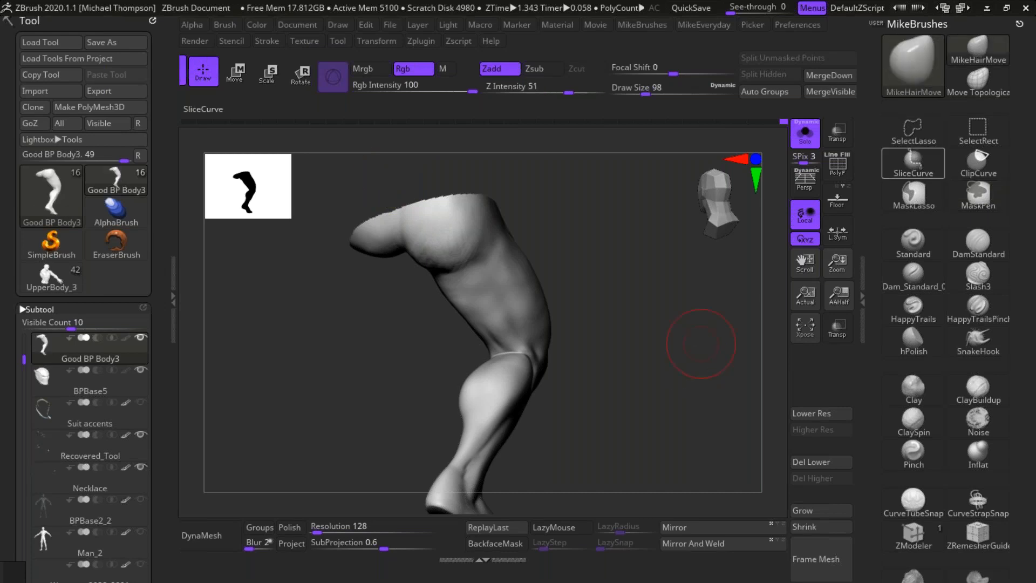
mouse_move(346, 201)
ctrl+shift+mouse_down()
mouse_move(401, 206)
mouse_move(408, 315)
mouse_move(291, 205)
ctrl+shift+mouse_up()
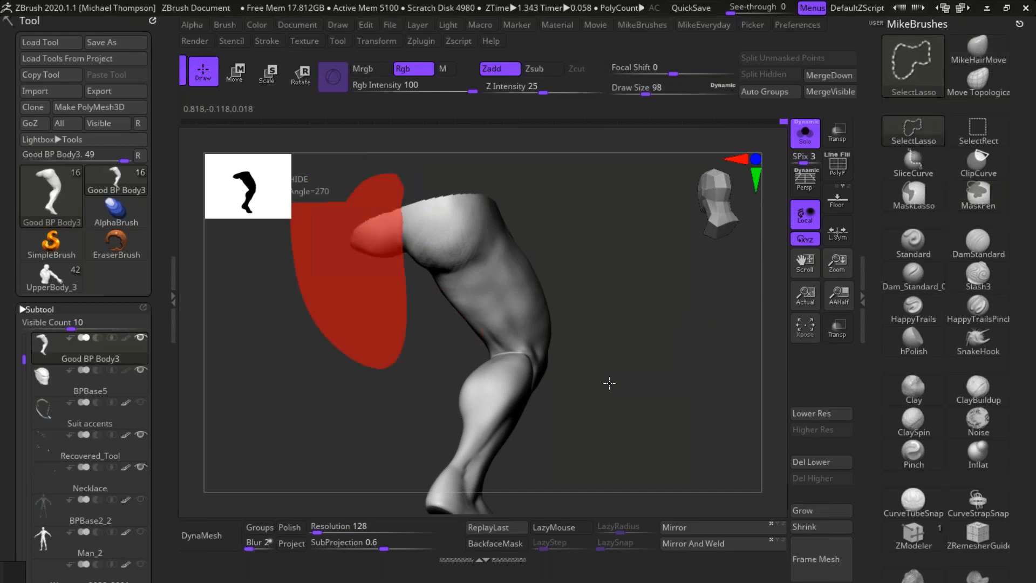
mouse_move(649, 414)
alt+mouse_down()
mouse_move(608, 405)
mouse_move(687, 405)
mouse_move(658, 416)
mouse_move(682, 418)
alt+mouse_up()
mouse_move(682, 419)
alt+mouse_down()
mouse_move(649, 397)
mouse_move(626, 351)
alt+mouse_up()
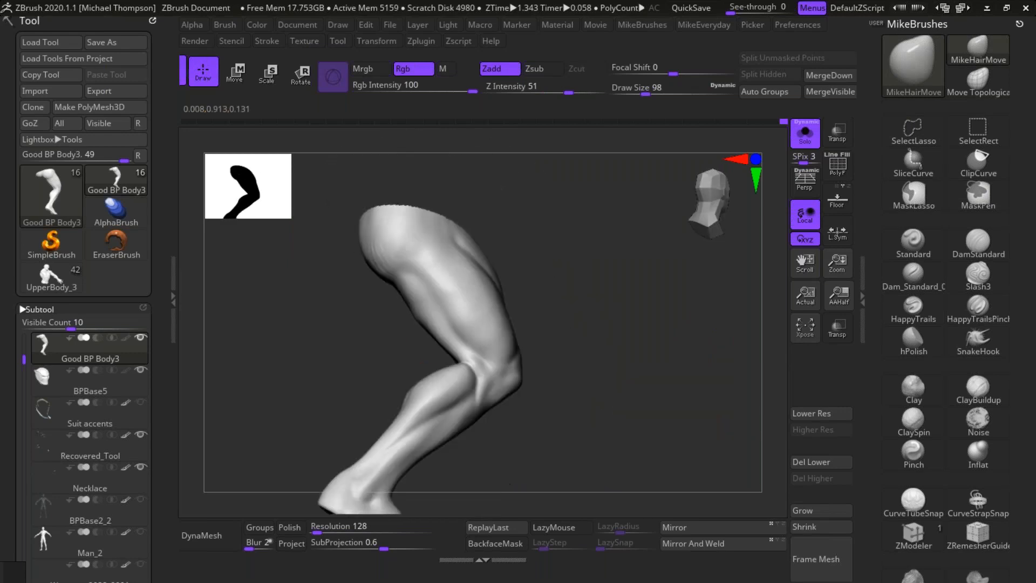
Step: Carve the groove between the hamstring and the outer thigh muscle down toward the knee with DamStandard at draw size 54
mouse_move(670, 394)
mouse_down()
mouse_move(647, 396)
mouse_move(665, 394)
mouse_move(675, 417)
mouse_move(684, 408)
mouse_move(665, 396)
mouse_up()
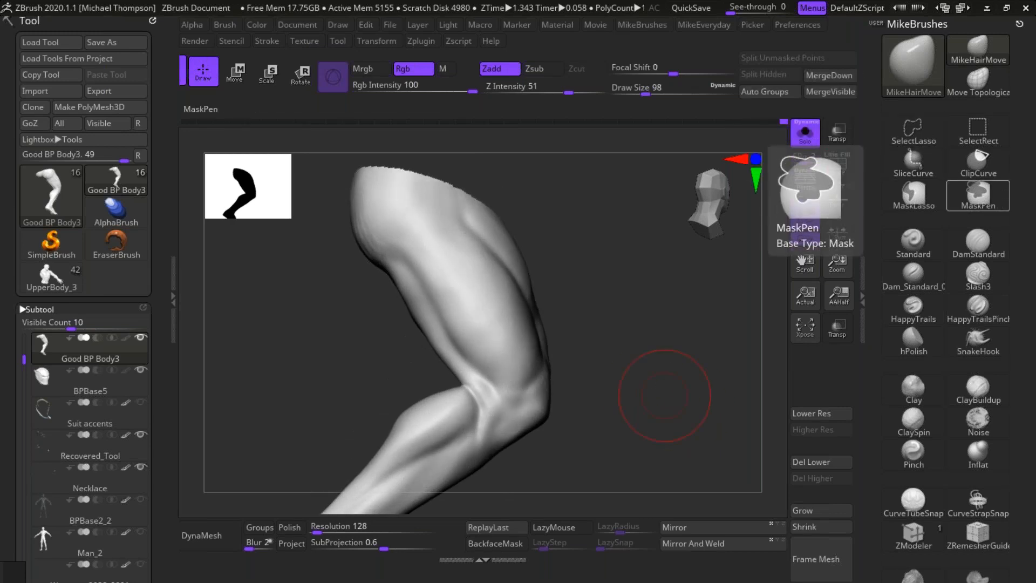
click(979, 240)
key(s)
drag(625, 232, 625, 232)
mouse_move(384, 263)
mouse_down()
mouse_move(439, 294)
mouse_move(454, 325)
mouse_up()
drag(420, 285, 456, 338)
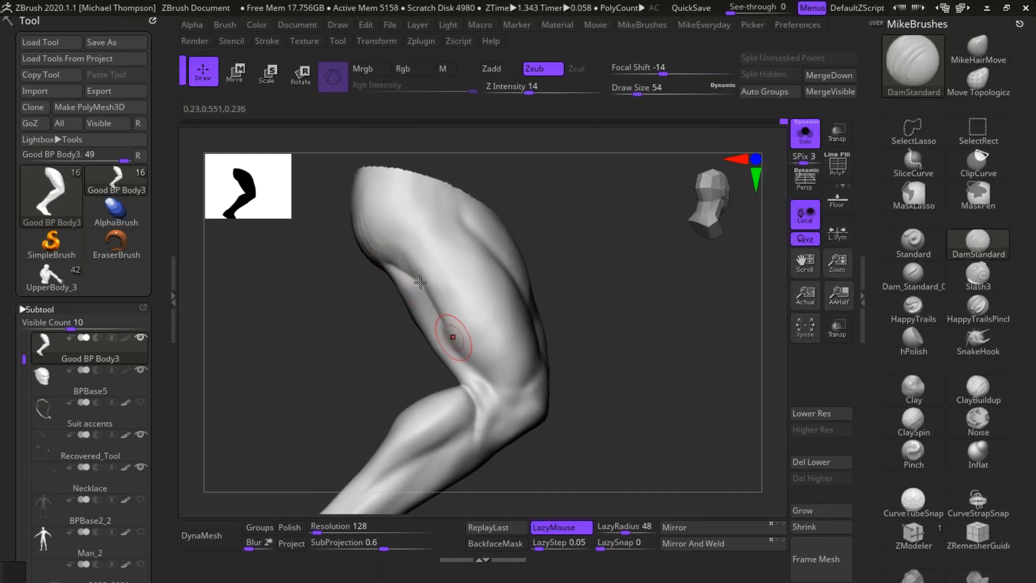
key(ctrl+z)
mouse_move(416, 280)
mouse_down()
mouse_move(452, 345)
mouse_move(503, 389)
mouse_up()
drag(452, 332, 499, 385)
drag(585, 329, 648, 357)
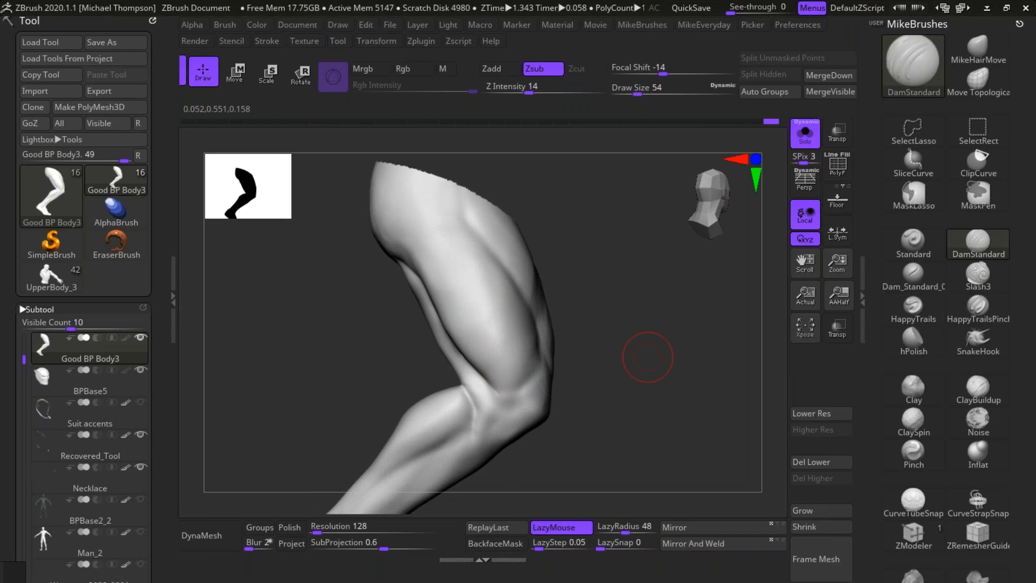
drag(634, 322, 668, 319)
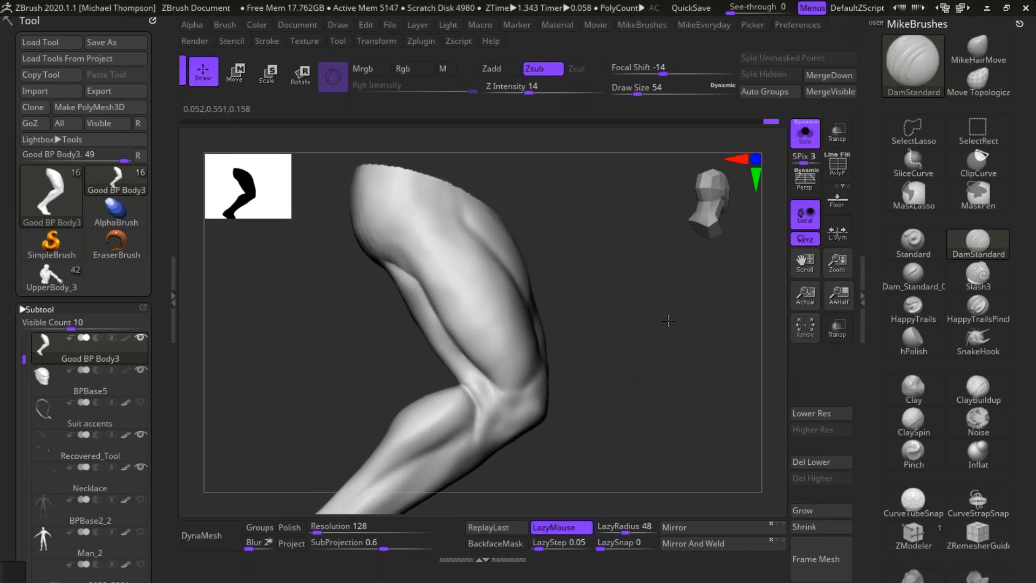
Step: Carve a crease up the outer thigh toward the hip and soften where it meets the hamstring groove
right_drag(432, 250, 423, 248)
drag(421, 221, 419, 279)
drag(577, 226, 615, 230)
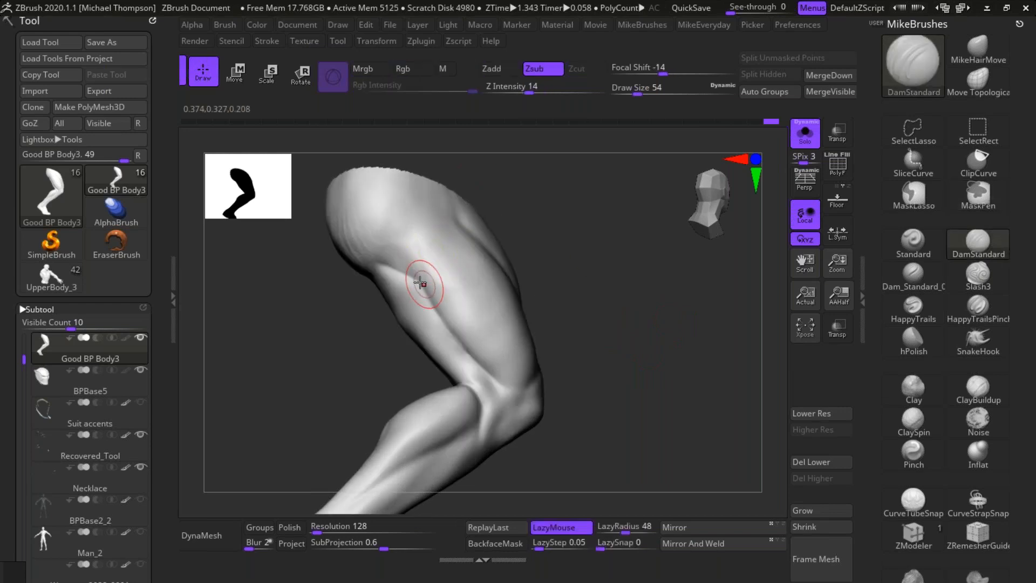
mouse_move(415, 234)
mouse_down()
mouse_move(424, 268)
mouse_move(423, 250)
mouse_up()
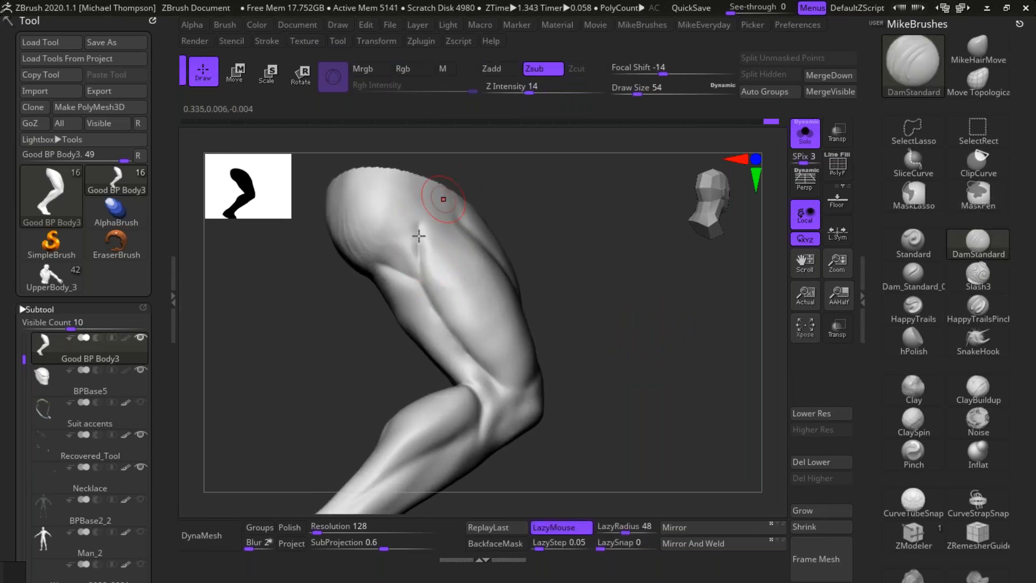
key(shift)
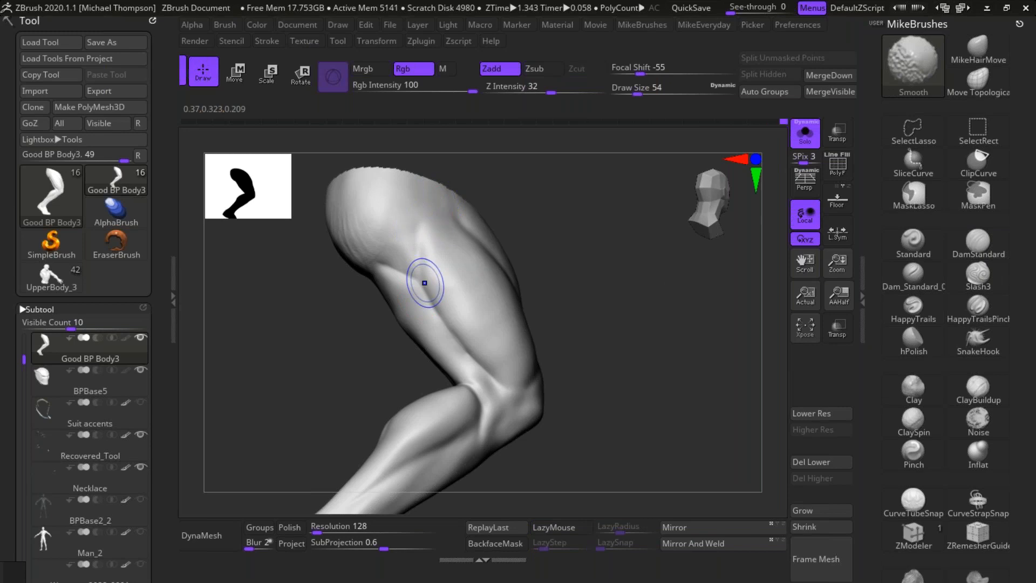
mouse_move(706, 308)
mouse_down()
mouse_move(670, 312)
mouse_move(685, 287)
mouse_up()
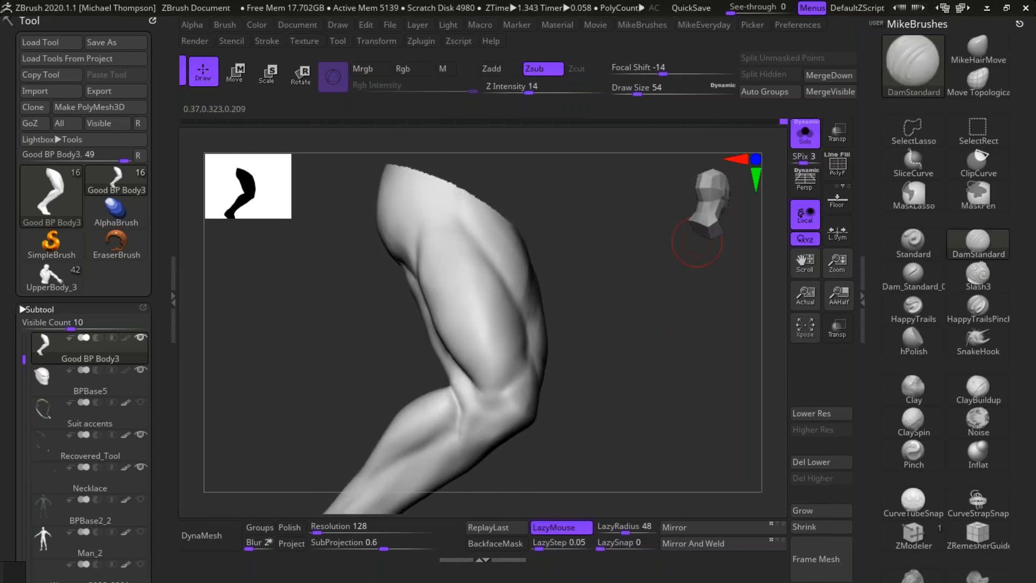
mouse_move(580, 383)
mouse_down()
mouse_move(587, 345)
mouse_move(606, 348)
mouse_move(598, 351)
mouse_up()
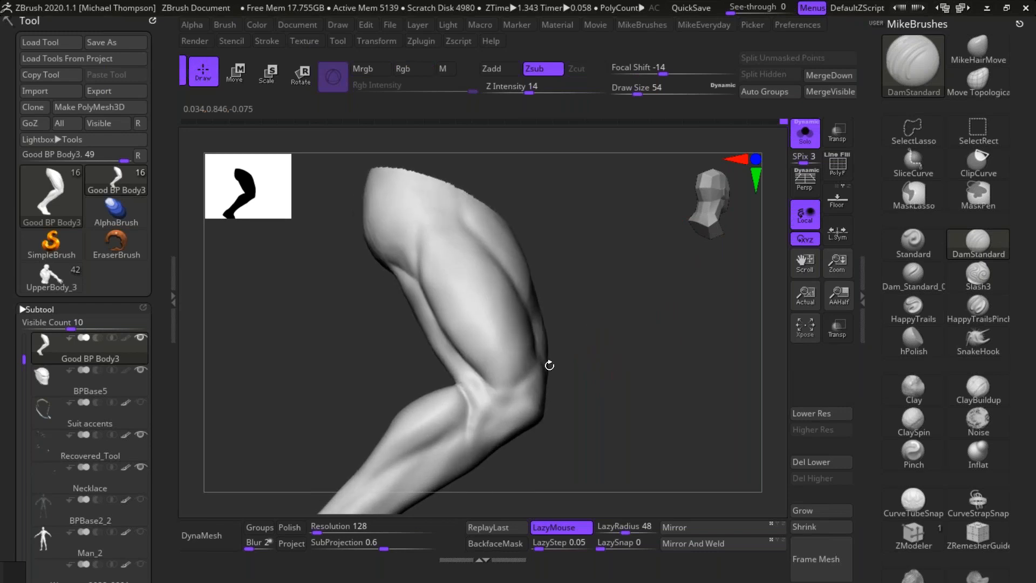
Step: Carve the lower border of the outer thigh muscle above the knee and up along the front of the thigh
mouse_move(476, 376)
mouse_down()
mouse_move(496, 404)
mouse_move(508, 387)
mouse_up()
drag(612, 374, 614, 373)
drag(500, 400, 539, 358)
mouse_move(503, 398)
mouse_down()
mouse_move(542, 357)
mouse_move(573, 361)
mouse_move(543, 348)
mouse_move(559, 319)
mouse_up()
mouse_move(520, 381)
mouse_down()
mouse_move(559, 326)
mouse_move(551, 309)
mouse_up()
drag(539, 368, 549, 309)
Step: Carve the diagonal separations between the quadriceps muscles on the front and inner thigh
mouse_move(695, 348)
mouse_down()
mouse_move(652, 335)
mouse_move(621, 297)
mouse_up()
mouse_move(534, 289)
mouse_down()
mouse_move(544, 322)
mouse_move(527, 234)
mouse_move(555, 306)
mouse_up()
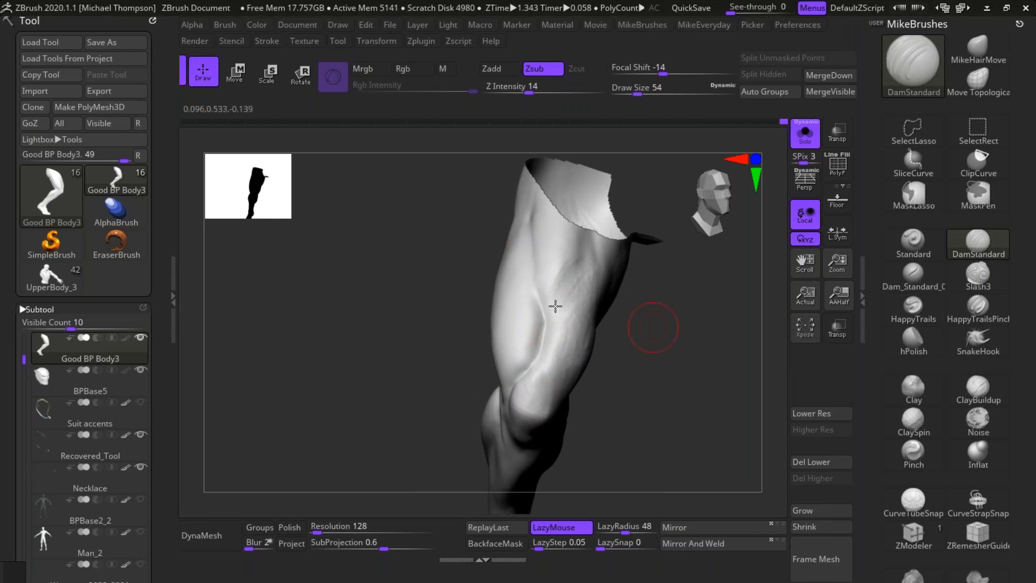
drag(591, 246, 546, 324)
drag(587, 252, 542, 346)
drag(647, 365, 579, 337)
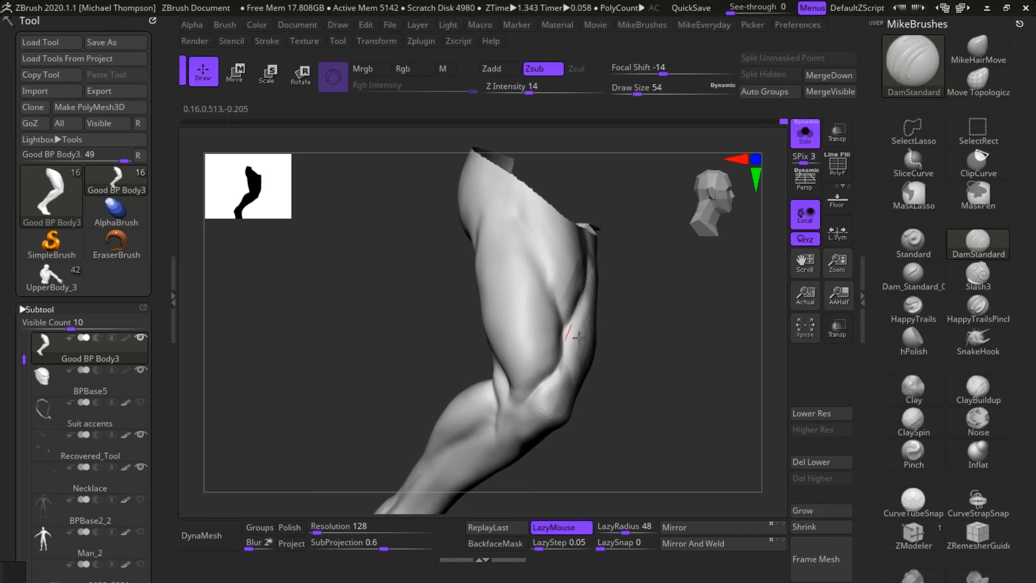
drag(696, 307, 615, 333)
mouse_move(589, 286)
mouse_down()
mouse_move(601, 234)
mouse_move(589, 300)
mouse_up()
mouse_move(649, 356)
mouse_down()
mouse_move(693, 336)
mouse_move(682, 363)
mouse_move(645, 363)
mouse_up()
Step: Outline the kneecap with carved strokes along its side and lower edge
drag(565, 370, 573, 402)
drag(649, 346, 689, 316)
drag(570, 389, 585, 432)
drag(685, 387, 650, 390)
mouse_move(572, 397)
mouse_down()
mouse_move(600, 413)
mouse_move(636, 400)
mouse_move(612, 402)
mouse_up()
Step: Carve the border of the inner thigh muscle above the knee and the creases beside and below the kneecap
drag(712, 439, 698, 450)
mouse_move(597, 398)
mouse_down()
mouse_move(631, 397)
mouse_move(657, 344)
mouse_up()
drag(635, 391, 671, 337)
drag(594, 406, 629, 404)
drag(703, 425, 695, 442)
drag(630, 392, 608, 467)
drag(625, 411, 604, 467)
drag(722, 432, 595, 413)
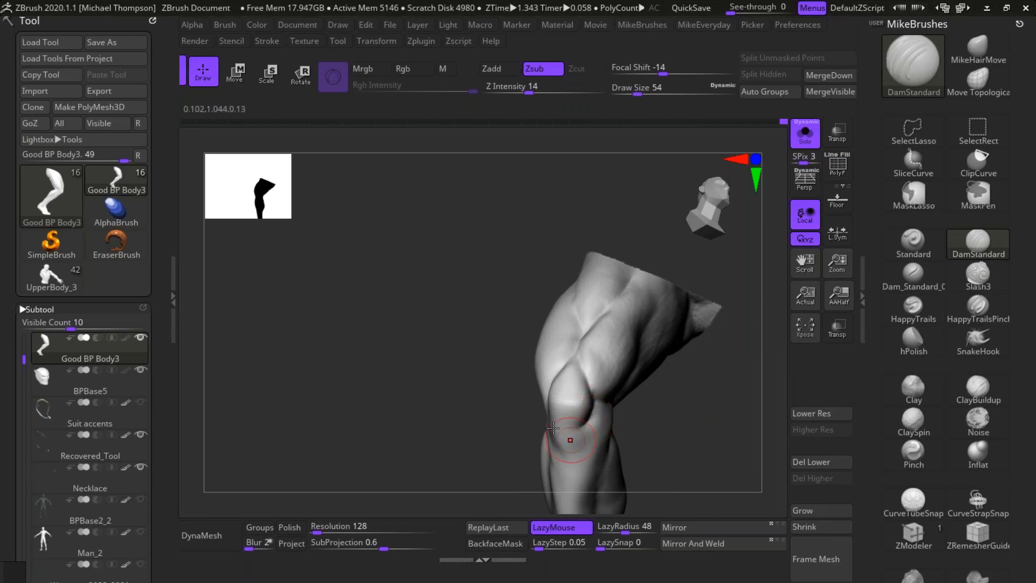
drag(675, 421, 559, 410)
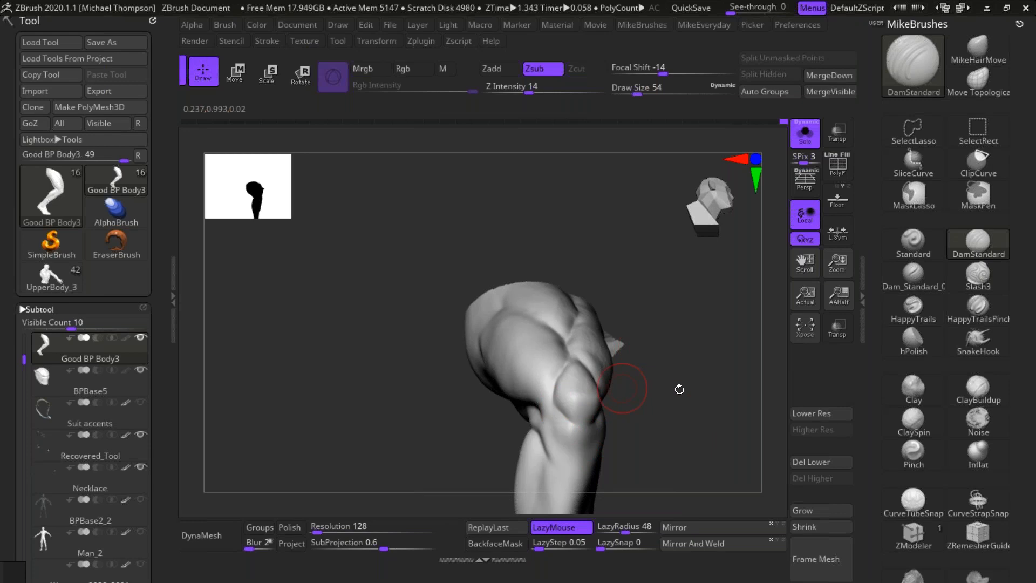
Step: Flatten the planes of the kneecap with the hPolish brush at draw size 54, working from both sides
mouse_move(678, 398)
mouse_down()
mouse_move(691, 396)
mouse_move(693, 414)
mouse_up()
click(913, 340)
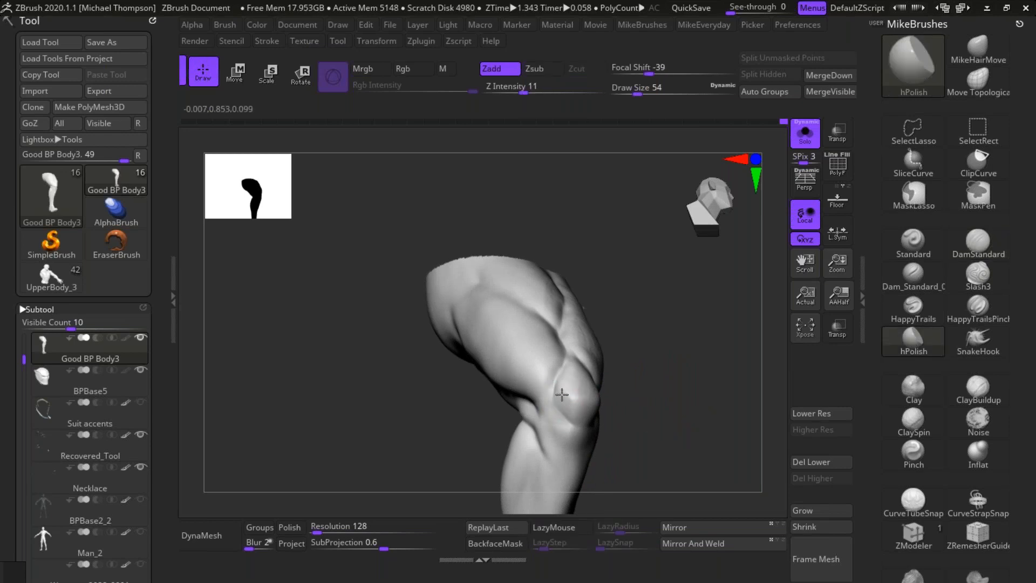
drag(664, 387, 655, 413)
drag(707, 377, 659, 394)
drag(584, 405, 594, 418)
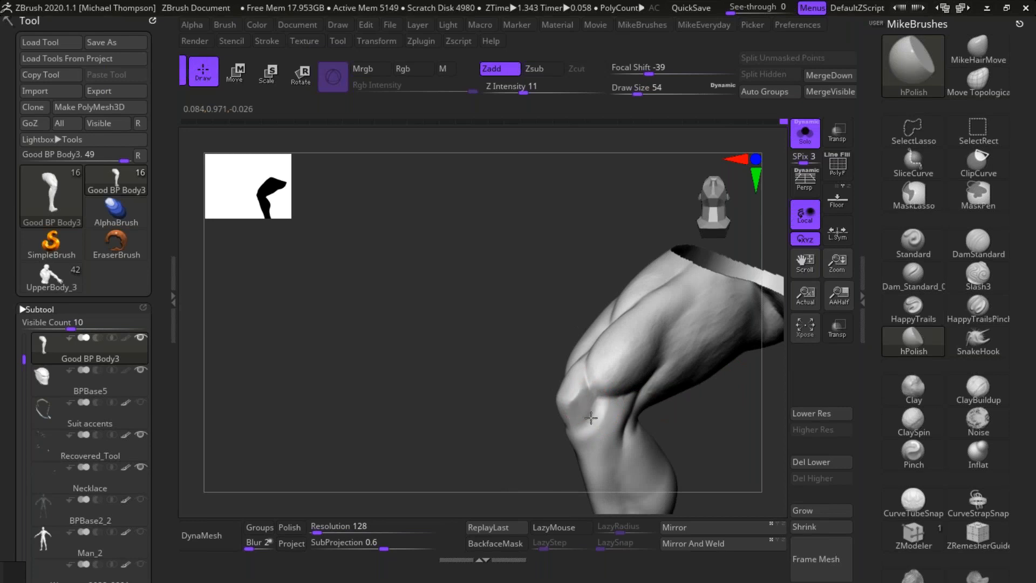
drag(519, 423, 566, 420)
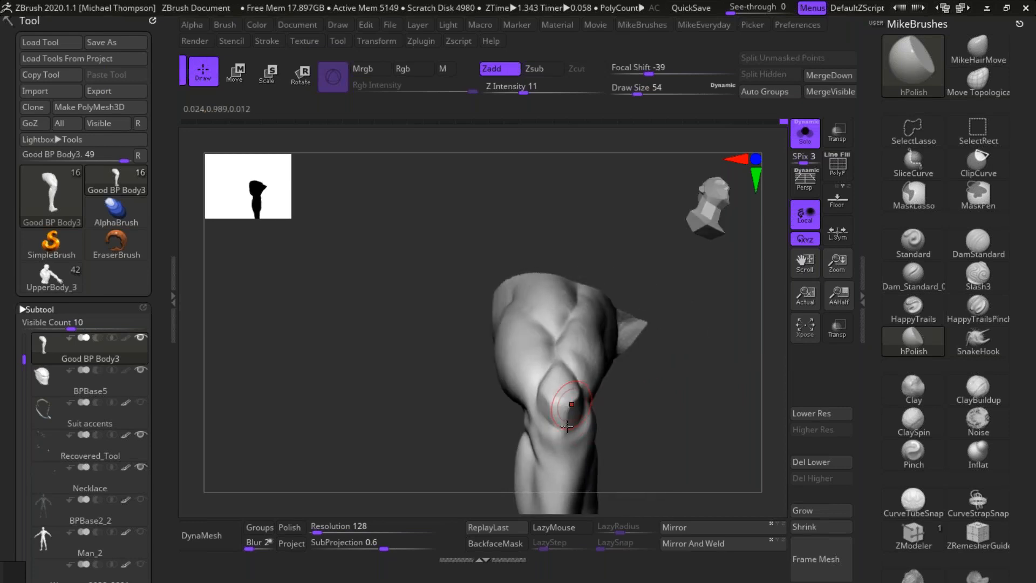
drag(683, 371, 566, 395)
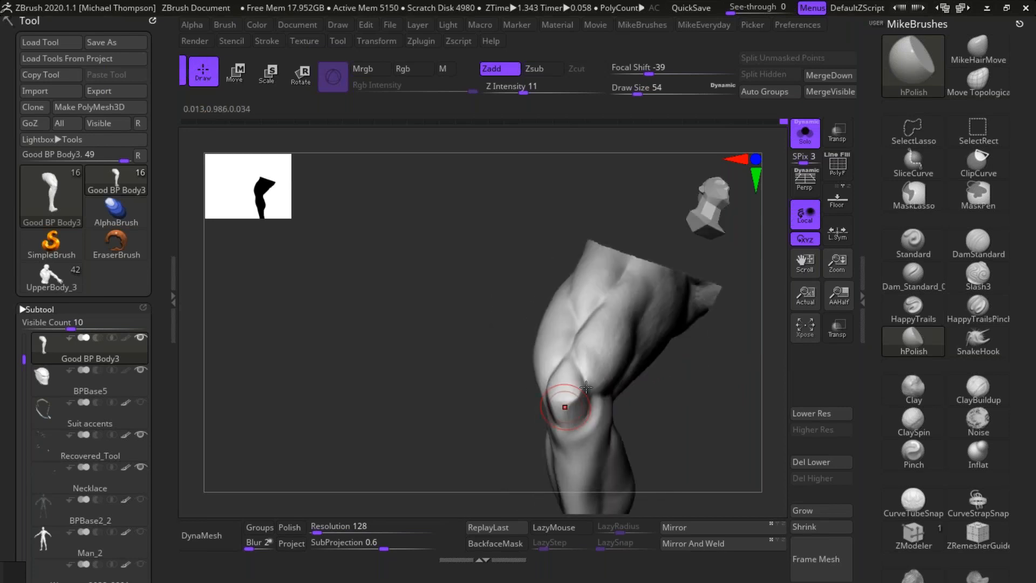
drag(698, 422, 760, 427)
Step: Polish the lower front thigh planes between the quadriceps and the kneecap
mouse_move(676, 386)
mouse_down()
mouse_move(631, 393)
mouse_move(633, 291)
mouse_move(539, 318)
mouse_up()
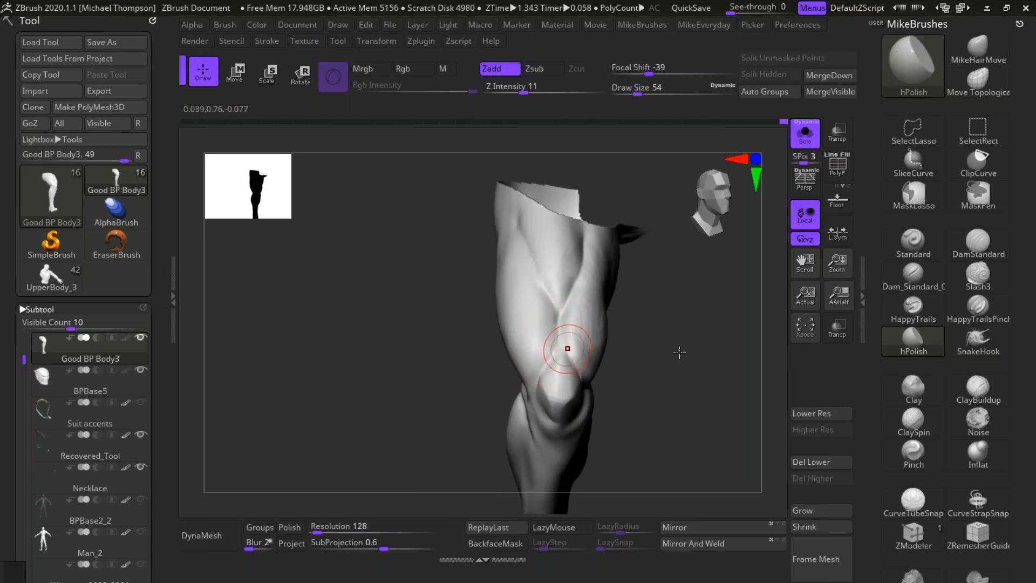
drag(682, 363, 668, 347)
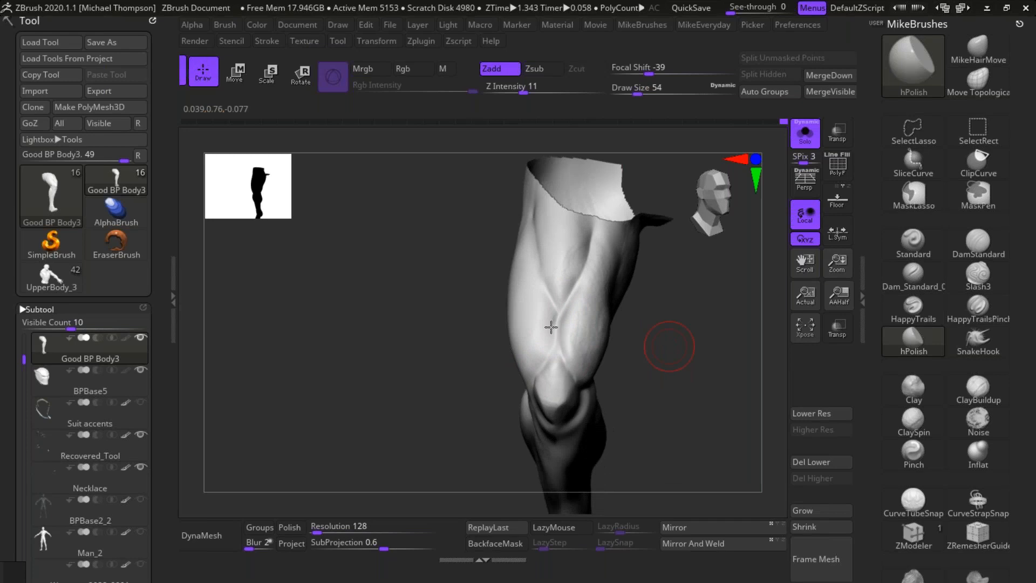
mouse_move(560, 321)
shift+mouse_down()
mouse_move(546, 288)
mouse_move(526, 291)
shift+mouse_up()
mouse_move(694, 428)
mouse_down()
mouse_move(656, 437)
mouse_move(681, 426)
mouse_up()
mouse_move(583, 327)
alt+mouse_down()
mouse_move(594, 370)
mouse_move(479, 374)
alt+mouse_up()
Step: Reduce the draw size to 25 and polish tighter facets across the front and outer side of the kneecap
key(s)
click(603, 377)
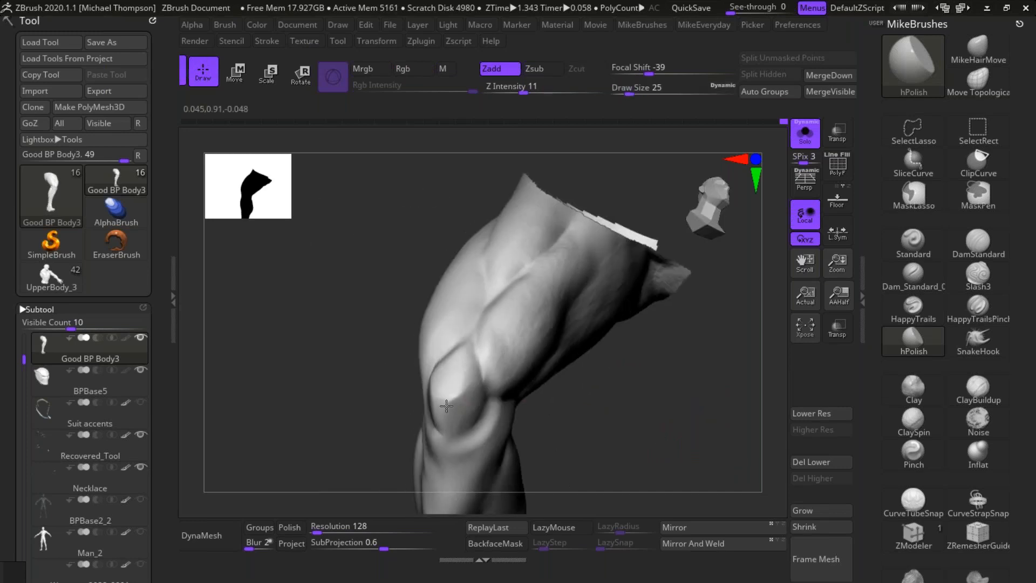
drag(605, 378, 439, 426)
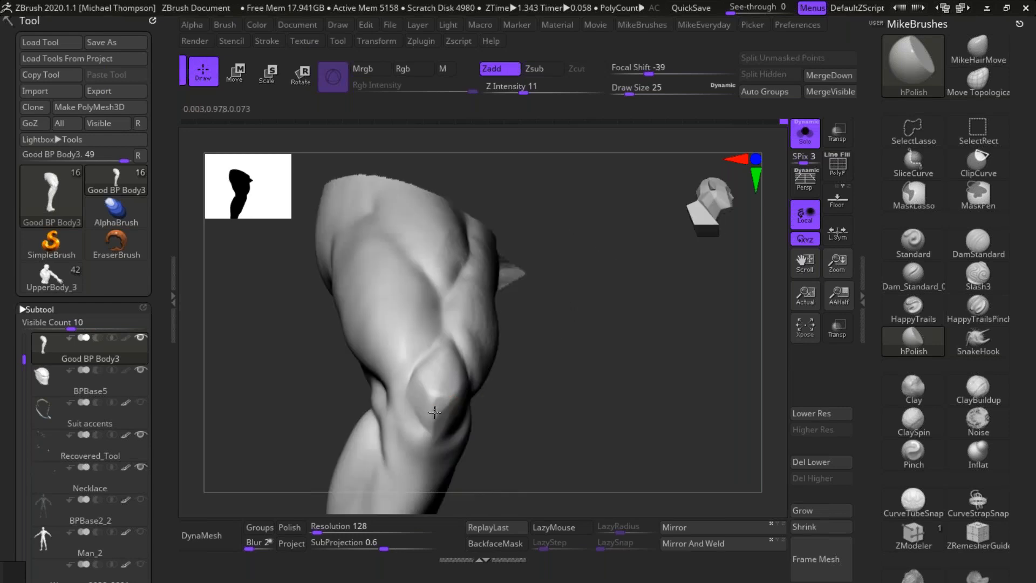
drag(531, 392, 432, 370)
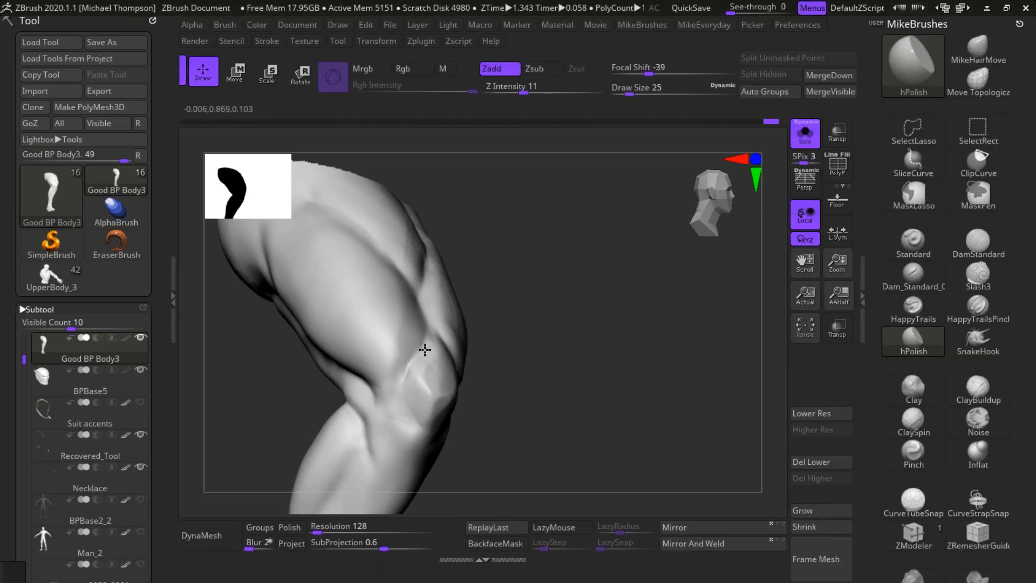
drag(430, 395, 417, 372)
drag(424, 387, 429, 396)
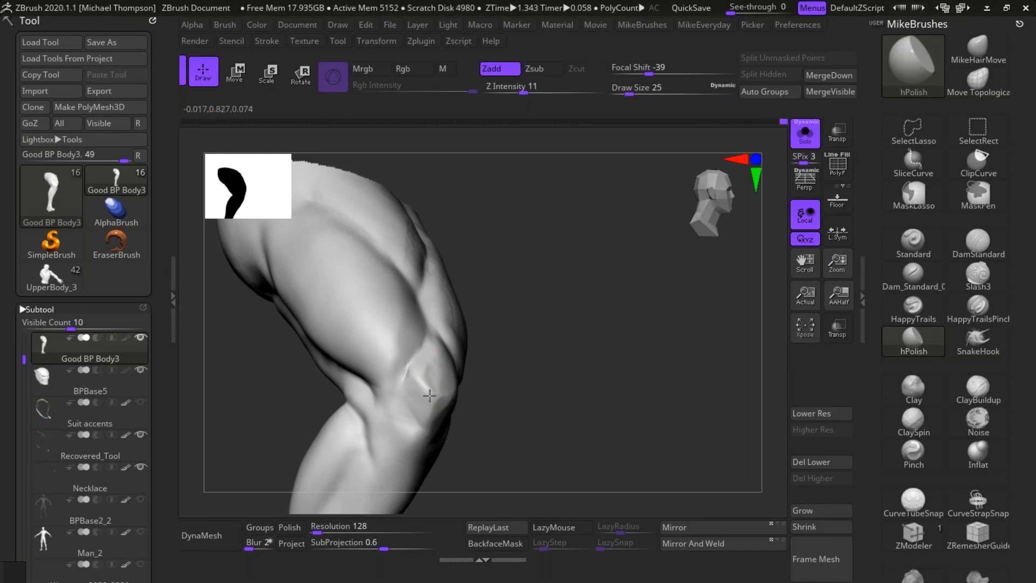
mouse_move(429, 395)
right_down()
mouse_move(596, 365)
mouse_move(439, 370)
right_up()
Step: Refine the kneecap's lower outer facets with short polishing strokes
key(ctrl)
drag(417, 380, 444, 396)
mouse_move(447, 395)
right_down()
mouse_move(594, 407)
mouse_move(605, 396)
mouse_move(626, 406)
right_up()
mouse_move(423, 385)
shift+mouse_down()
mouse_move(417, 375)
mouse_move(421, 400)
shift+mouse_up()
mouse_move(420, 400)
mouse_down()
mouse_move(417, 375)
mouse_move(441, 400)
mouse_up()
Step: Polish the inner quadriceps surface just above the kneecap from the front
mouse_move(578, 388)
right_down()
mouse_move(548, 389)
mouse_move(606, 393)
mouse_move(587, 378)
mouse_move(501, 370)
right_up()
drag(463, 332, 501, 381)
right_drag(527, 348, 631, 370)
drag(460, 321, 476, 345)
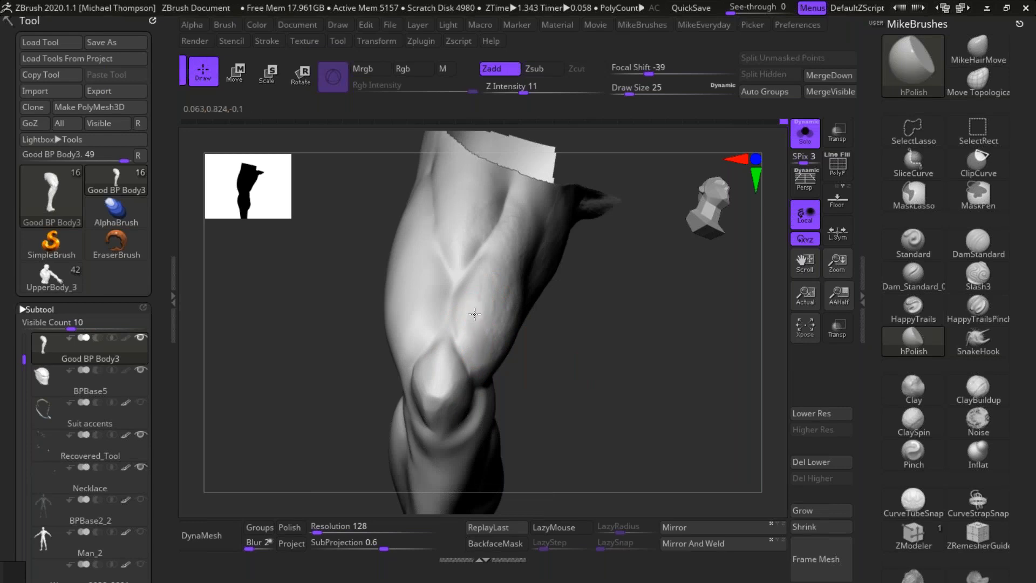
Step: Carve the tendon creases on the inner side of the knee down into the upper calf with DamStandard at size 25
right_drag(586, 390, 645, 372)
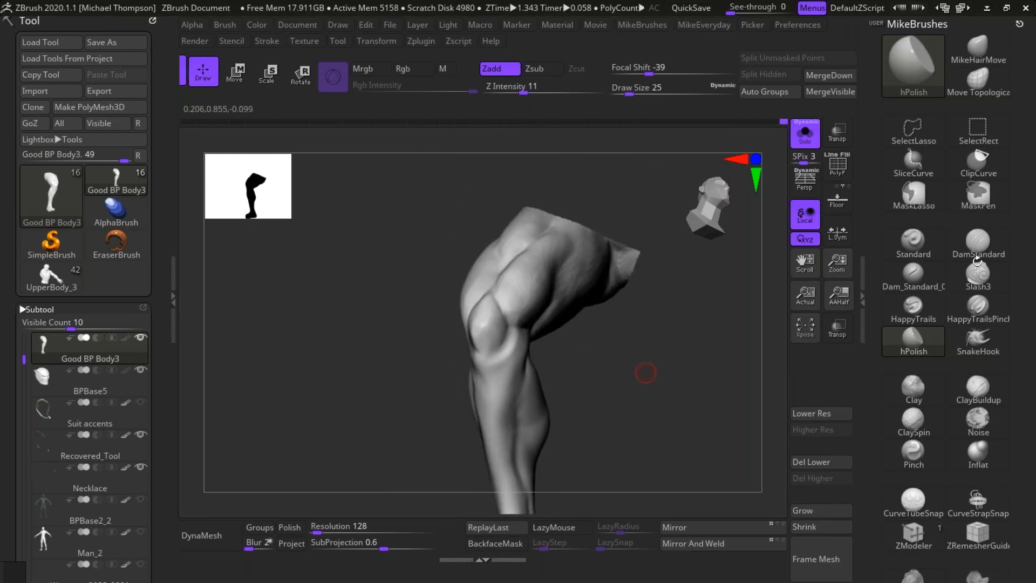
click(977, 249)
mouse_move(509, 373)
mouse_down()
mouse_move(513, 332)
mouse_move(500, 388)
mouse_up()
drag(514, 337, 498, 387)
drag(649, 403, 634, 409)
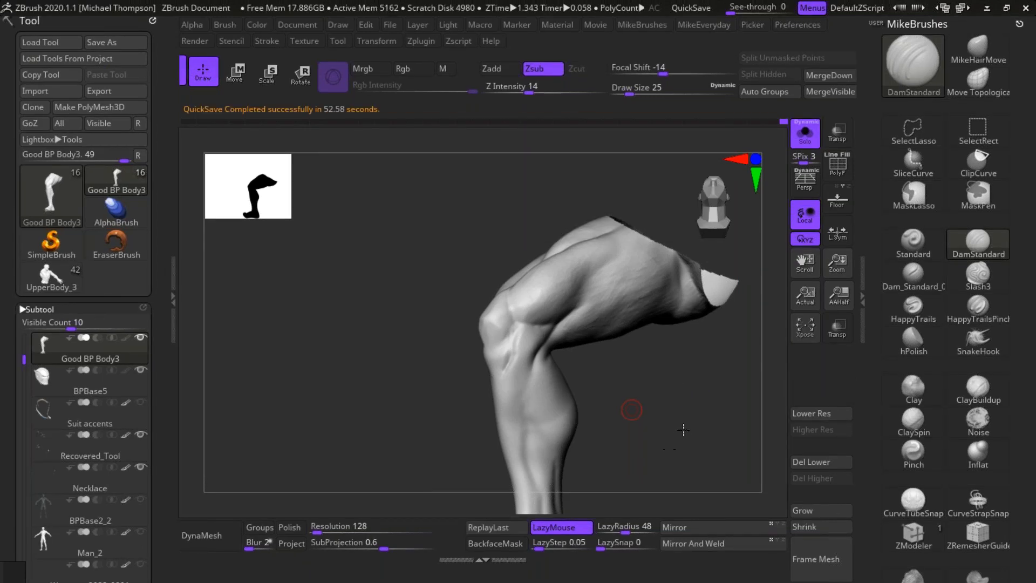
drag(673, 424, 490, 391)
drag(716, 413, 743, 398)
mouse_move(537, 350)
mouse_down()
mouse_move(527, 373)
mouse_move(539, 349)
mouse_up()
drag(528, 388, 536, 355)
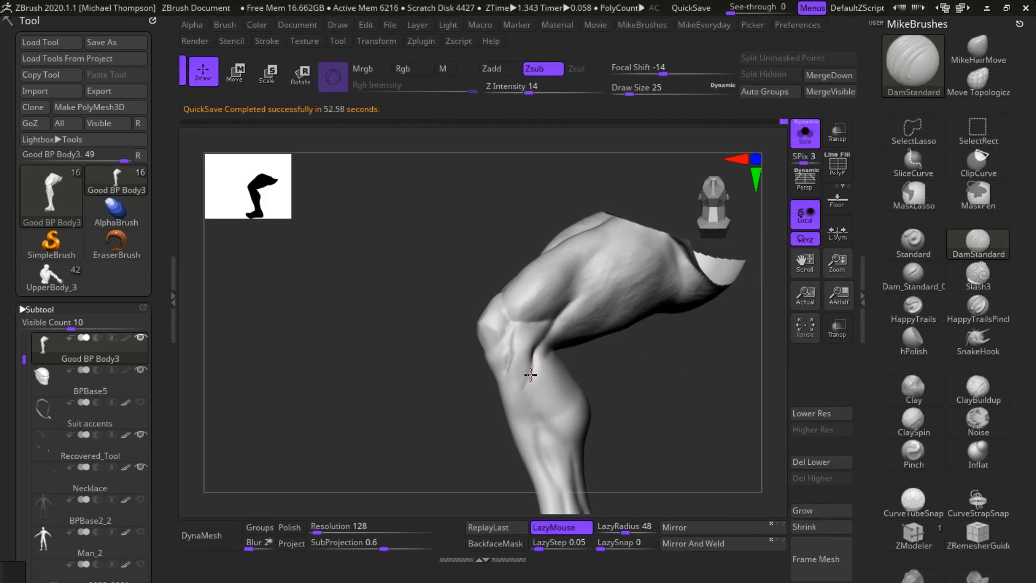
drag(639, 431, 673, 424)
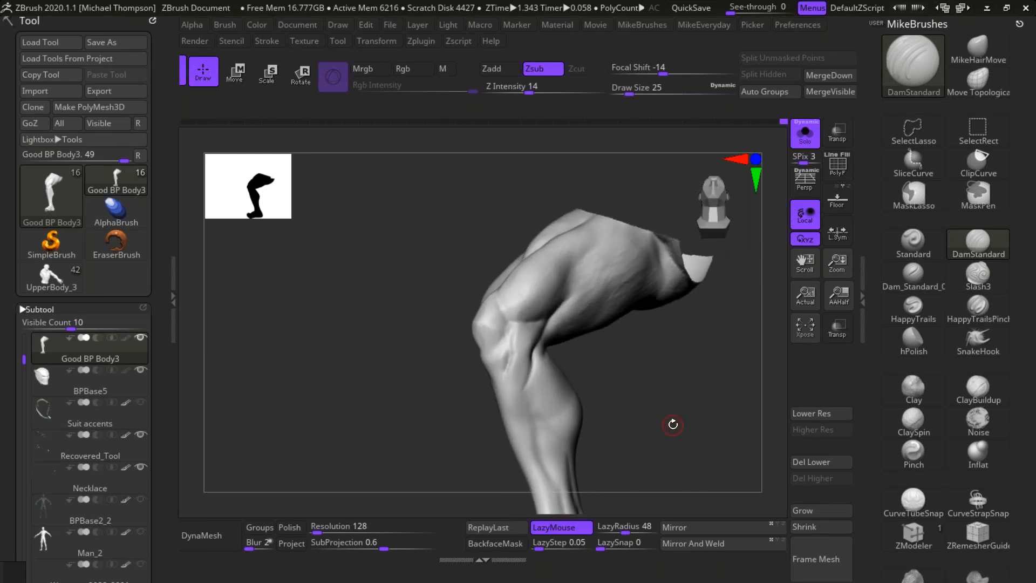
Step: Polish and smooth the inner side of the knee with hPolish, blending the tendon creases into the upper shin
click(913, 337)
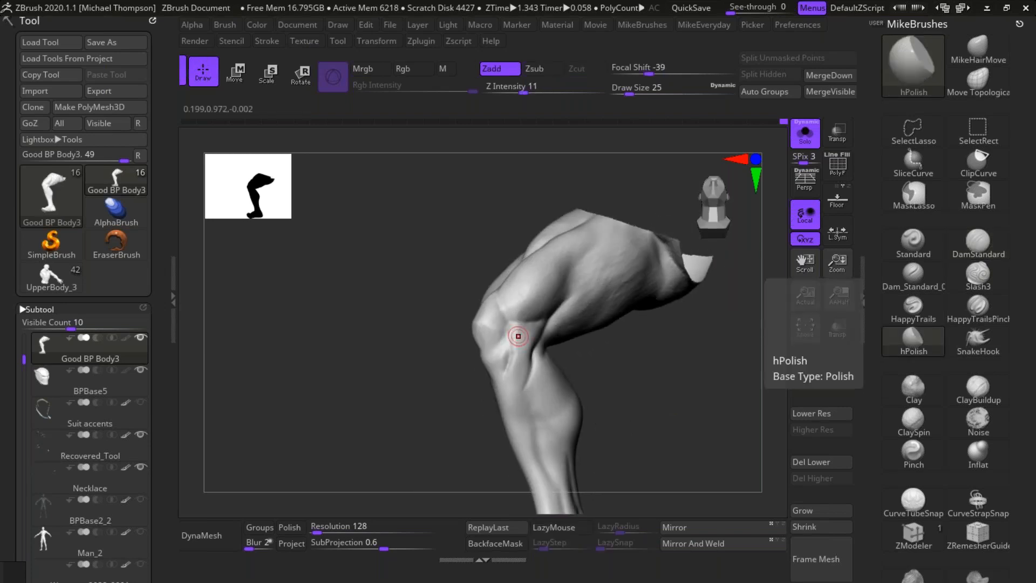
drag(516, 374, 514, 350)
drag(610, 381, 545, 372)
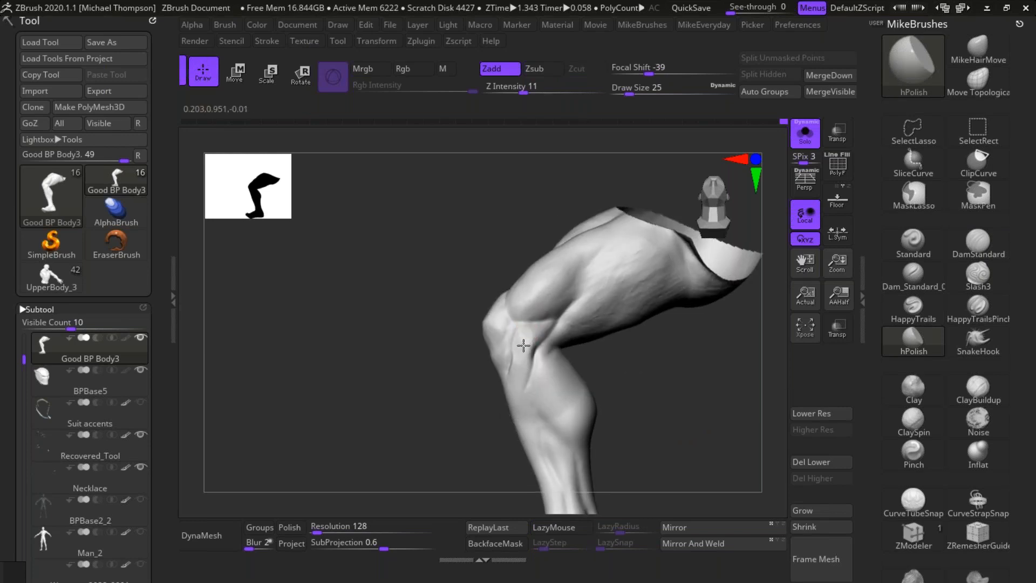
drag(665, 351, 653, 374)
mouse_move(519, 365)
mouse_down()
mouse_move(517, 341)
mouse_move(505, 402)
mouse_up()
key(shift)
drag(644, 392, 620, 389)
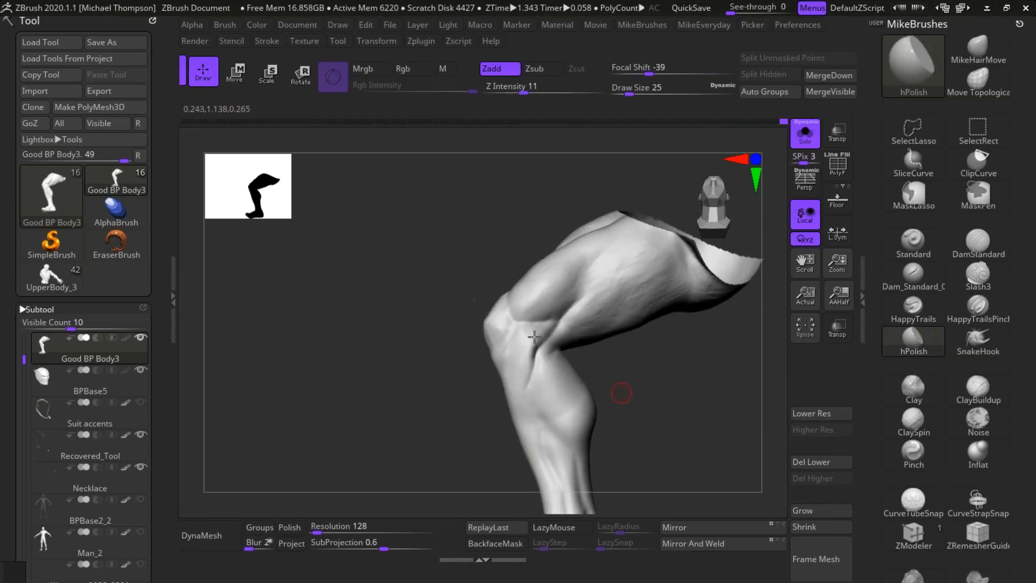
shift+drag(531, 357, 539, 330)
mouse_move(665, 363)
mouse_down()
mouse_move(672, 371)
mouse_move(674, 359)
mouse_move(539, 370)
mouse_up()
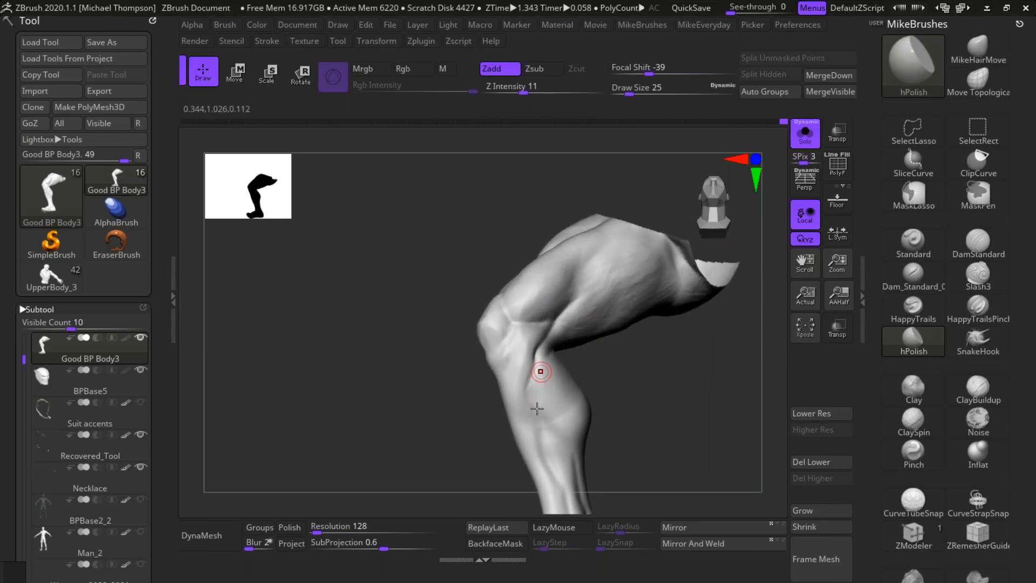
Step: Polish the lower edge of the outer thigh muscle toward the knee with hPolish at draw size 25
drag(670, 360, 647, 354)
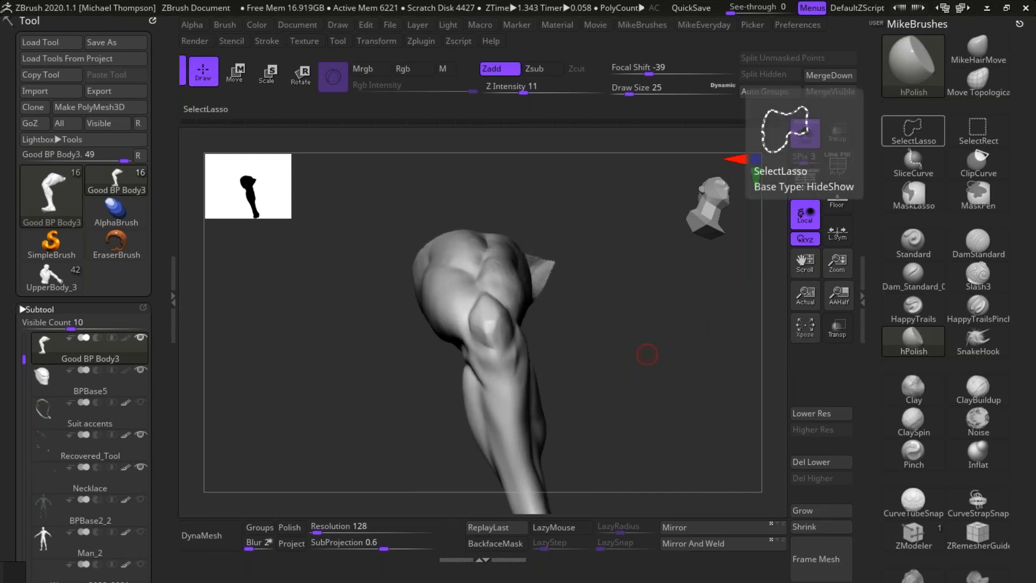
drag(682, 351, 493, 366)
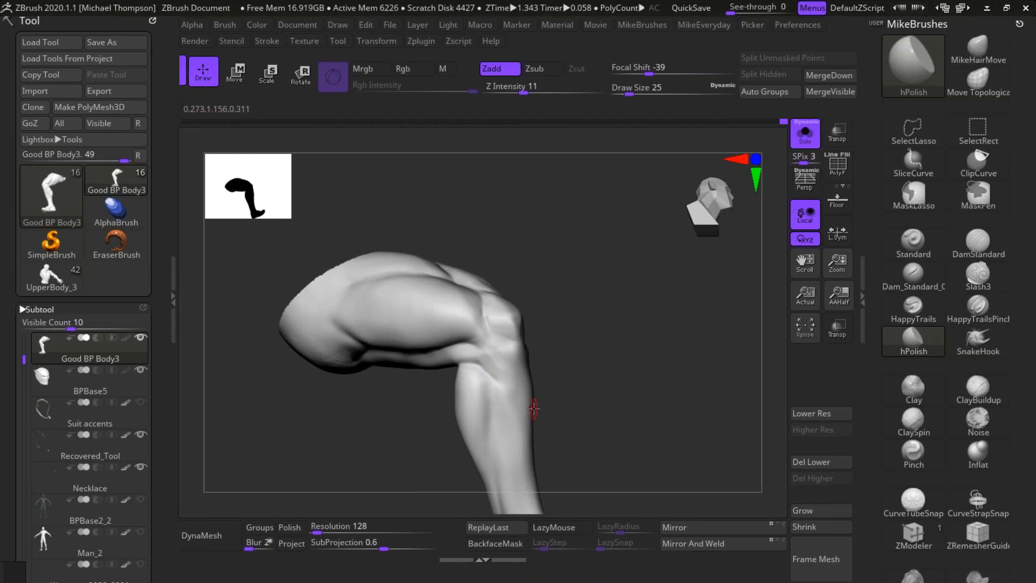
mouse_move(647, 414)
mouse_down()
mouse_move(649, 382)
mouse_move(644, 419)
mouse_move(468, 356)
mouse_move(506, 360)
mouse_up()
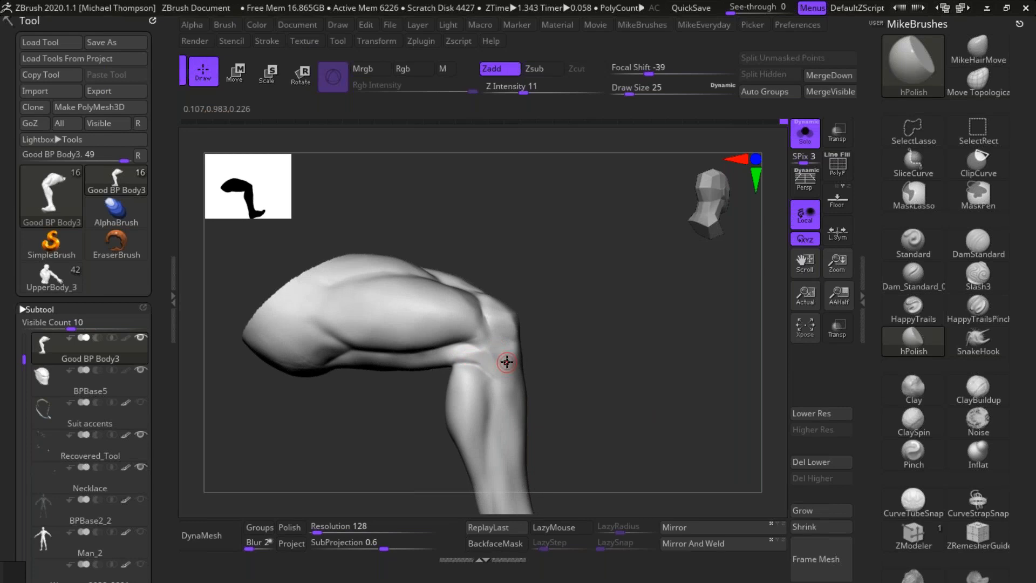
drag(650, 385, 655, 347)
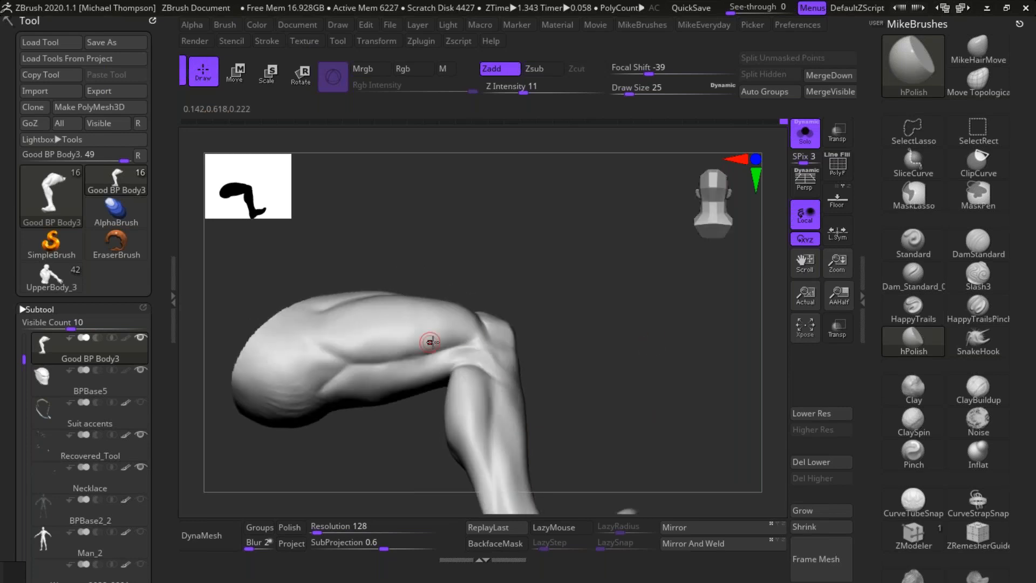
drag(421, 348, 476, 335)
drag(561, 311, 571, 335)
drag(394, 352, 471, 334)
drag(576, 285, 562, 319)
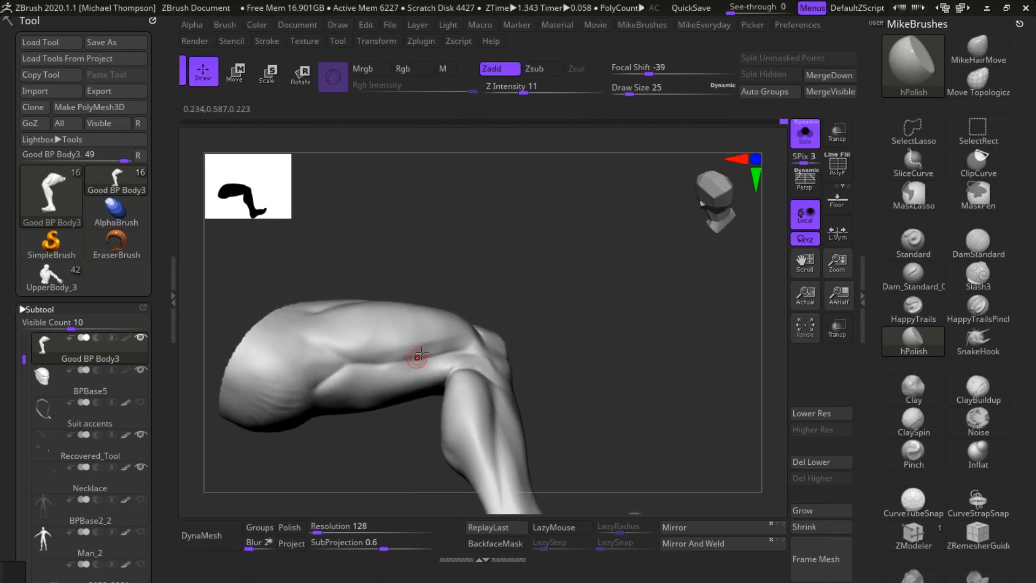
drag(419, 351, 397, 356)
mouse_move(590, 315)
mouse_down()
mouse_move(586, 323)
mouse_move(596, 308)
mouse_move(610, 312)
mouse_move(602, 308)
mouse_up()
Step: Polish the broad outer thigh surface at draw size 78 and its lower edge toward the knee at size 55
key(s)
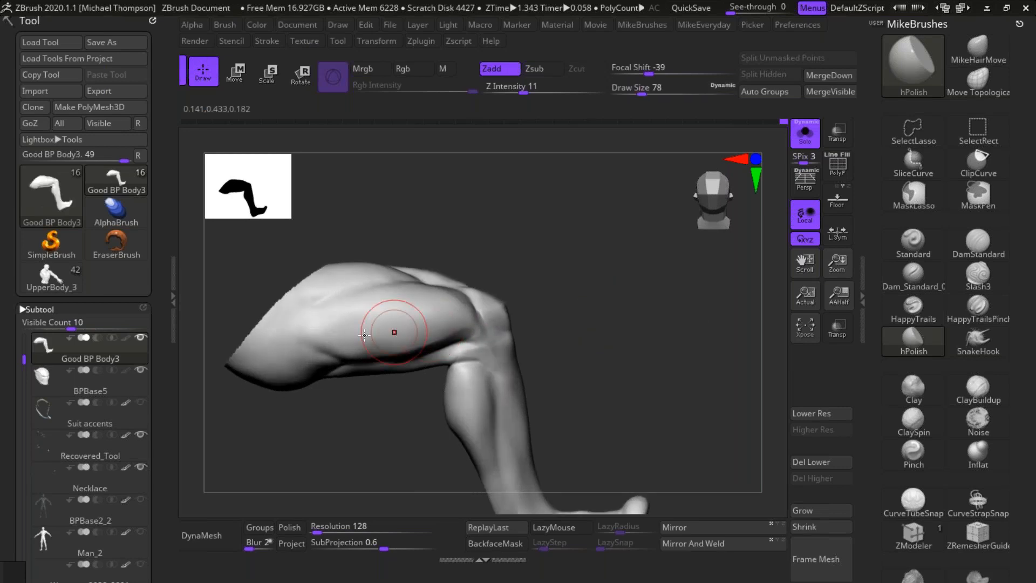
mouse_move(363, 323)
mouse_down()
mouse_move(440, 311)
mouse_move(420, 323)
mouse_move(439, 302)
mouse_move(403, 346)
mouse_move(377, 340)
mouse_up()
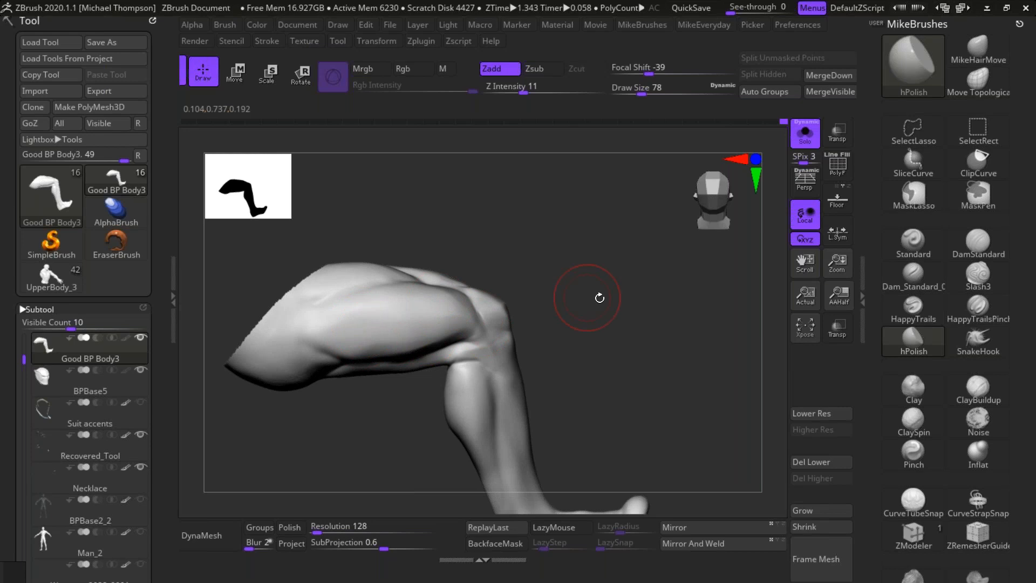
key(s)
drag(548, 298, 499, 304)
drag(583, 283, 583, 252)
mouse_move(345, 358)
mouse_down()
mouse_move(387, 368)
mouse_move(361, 362)
mouse_move(383, 363)
mouse_move(364, 350)
mouse_up()
drag(616, 328, 617, 310)
mouse_move(356, 344)
mouse_down()
mouse_move(341, 348)
mouse_move(410, 353)
mouse_move(464, 341)
mouse_up()
drag(638, 299, 637, 312)
mouse_move(380, 354)
mouse_down()
mouse_move(468, 325)
mouse_move(369, 349)
mouse_move(477, 329)
mouse_up()
drag(623, 323, 613, 341)
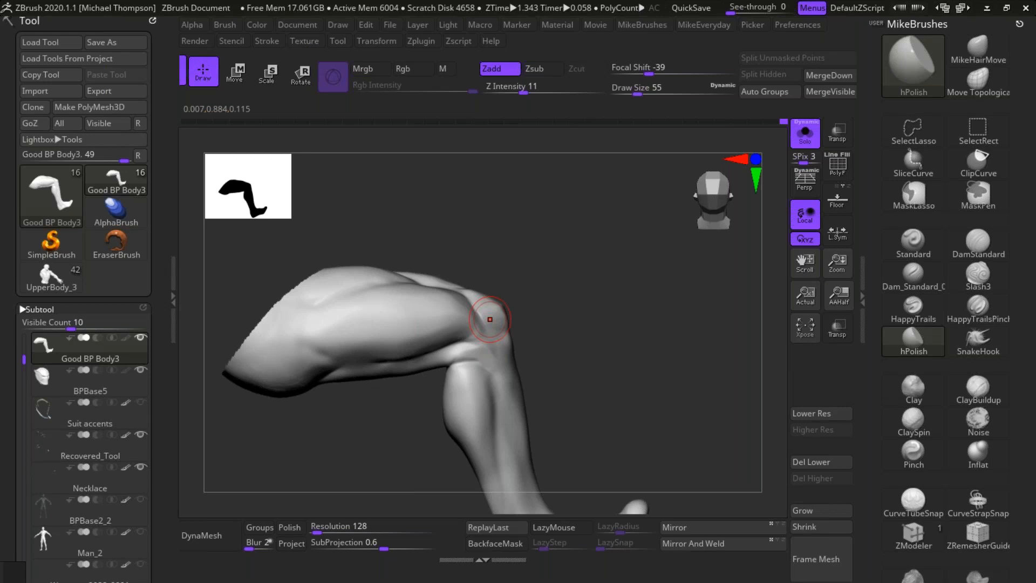
Step: Polish the end of the outer quadriceps beside the kneecap and smooth the side of the thigh
drag(602, 316, 451, 322)
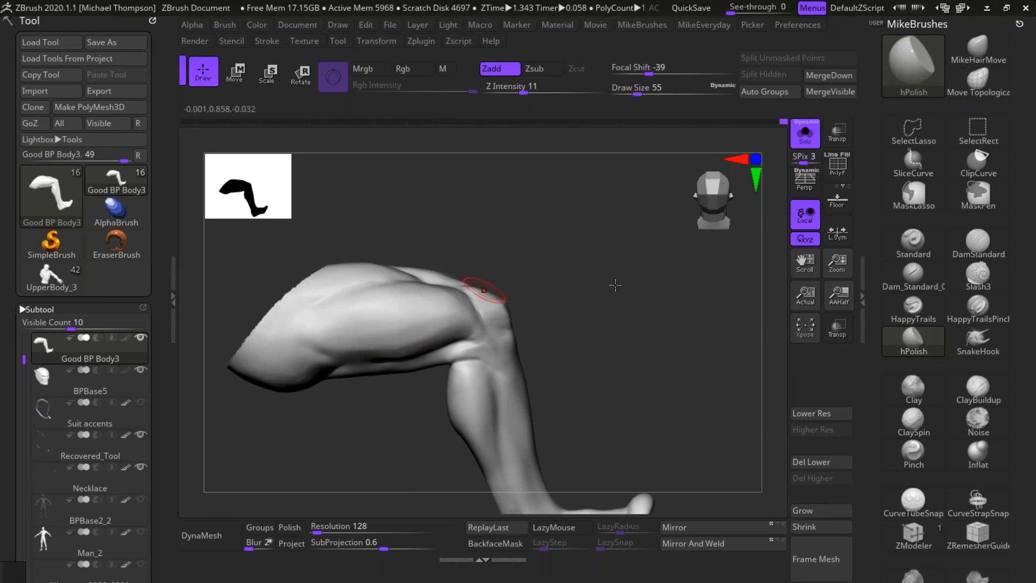
drag(626, 308, 462, 311)
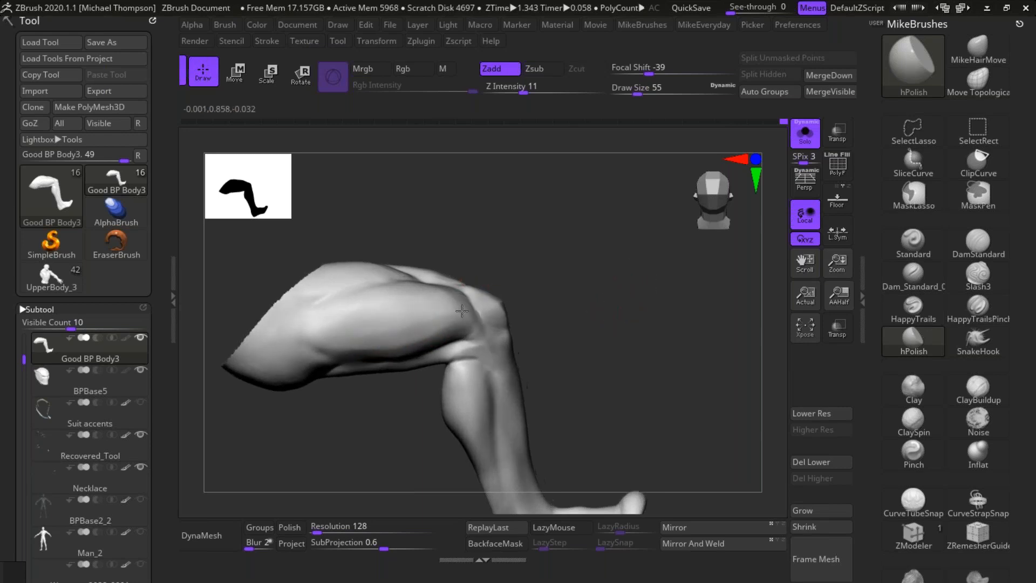
key(shift)
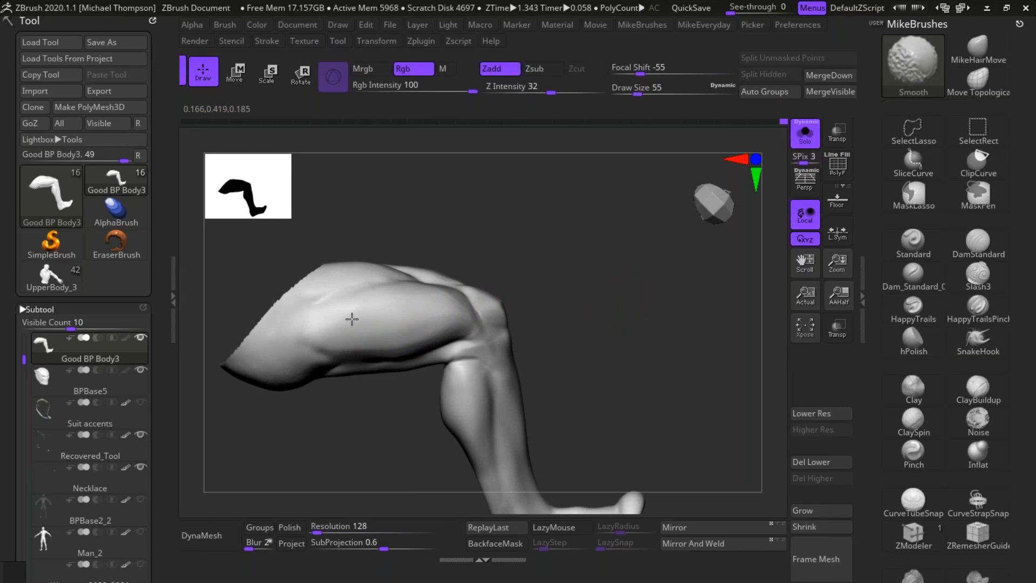
shift+drag(555, 263, 448, 339)
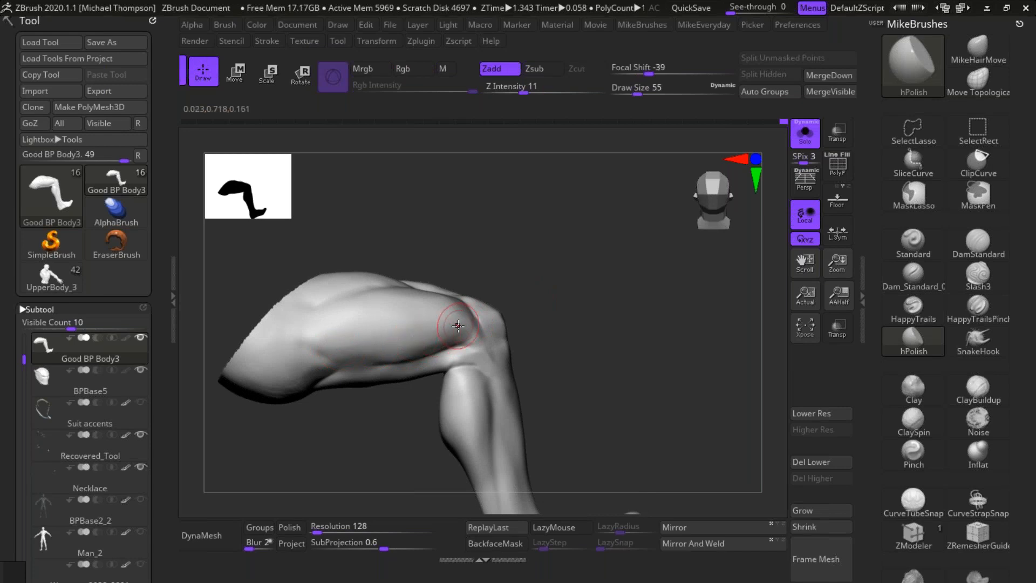
Step: Polish the upper outer thigh down to the kneecap and soften the transition with Smooth
drag(606, 321, 632, 362)
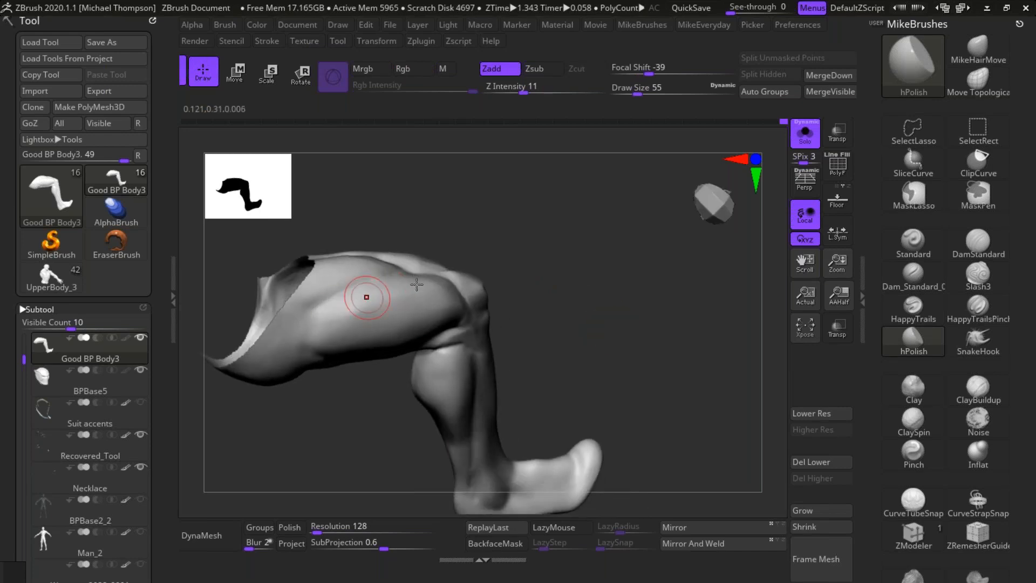
drag(604, 315, 572, 335)
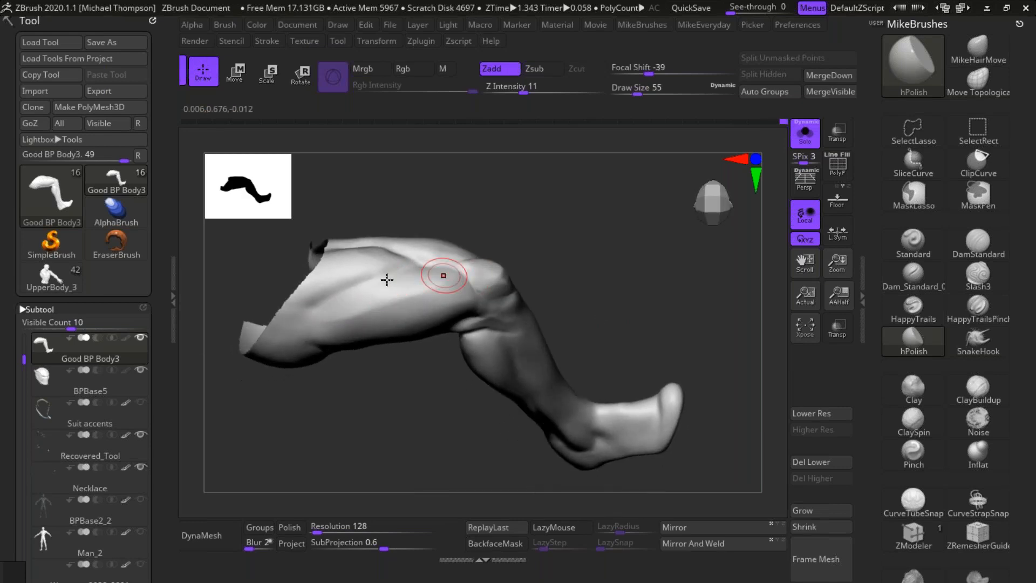
drag(569, 244, 567, 256)
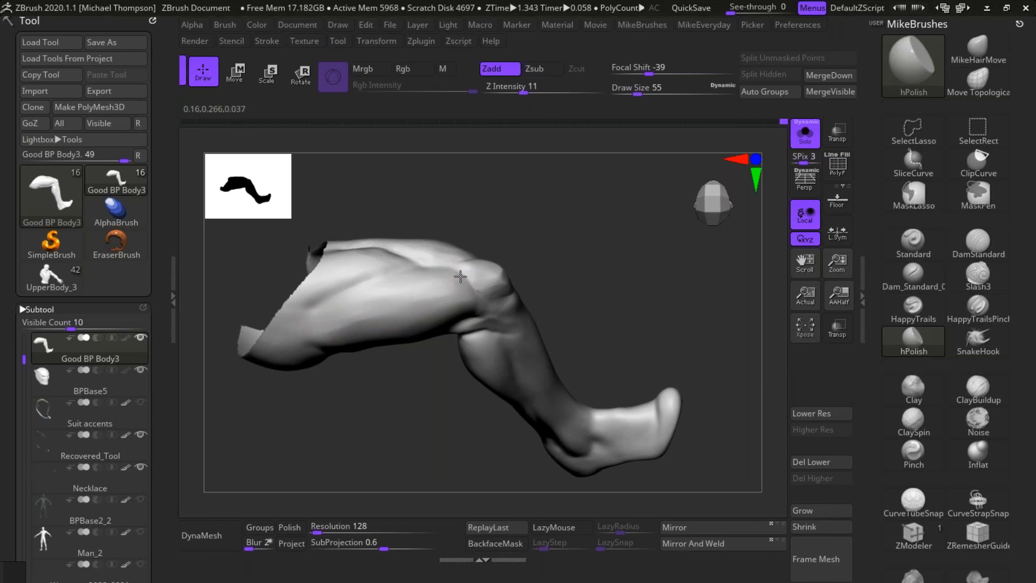
key(shift)
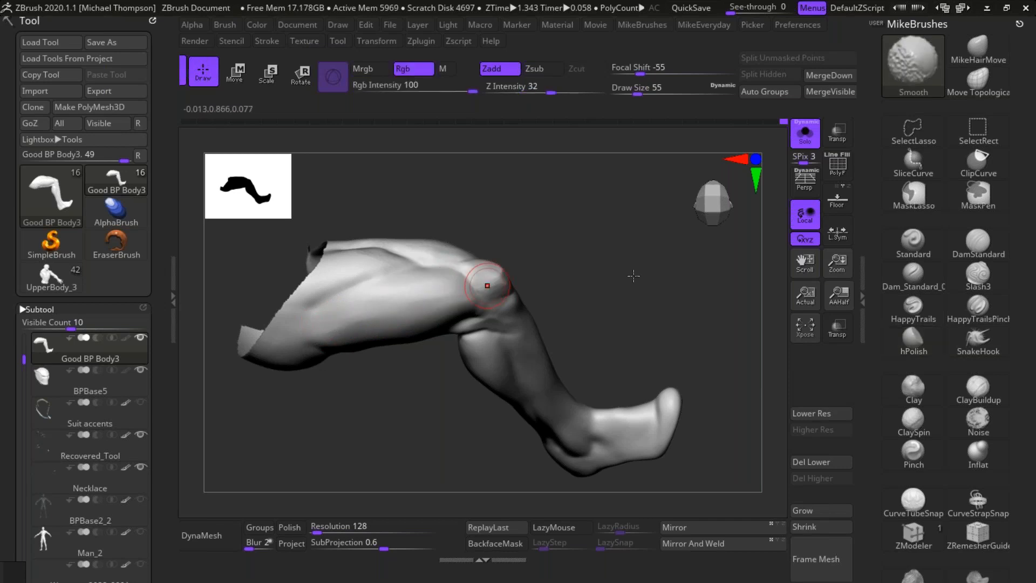
Step: Refine the outer quadriceps where it meets the knee with hPolish, smoothing the thigh's side plane
drag(634, 276, 669, 271)
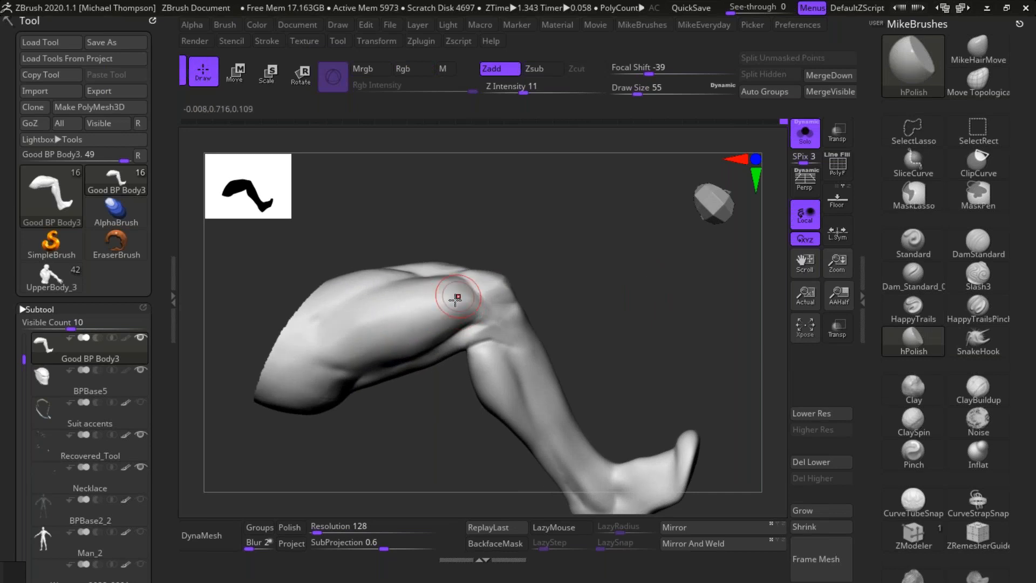
key(shift)
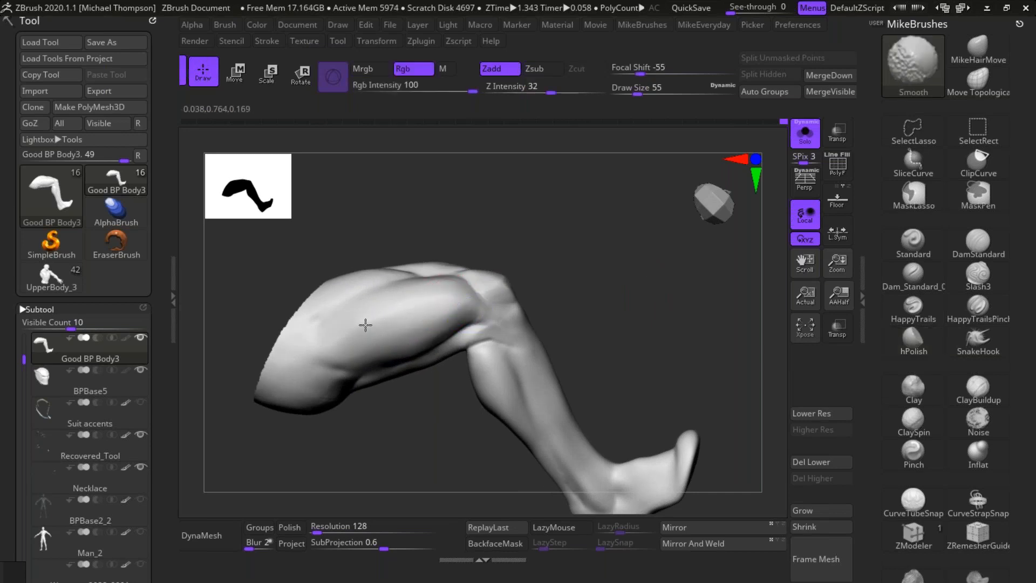
mouse_move(623, 307)
mouse_down()
mouse_move(638, 294)
mouse_move(652, 304)
mouse_move(647, 320)
mouse_up()
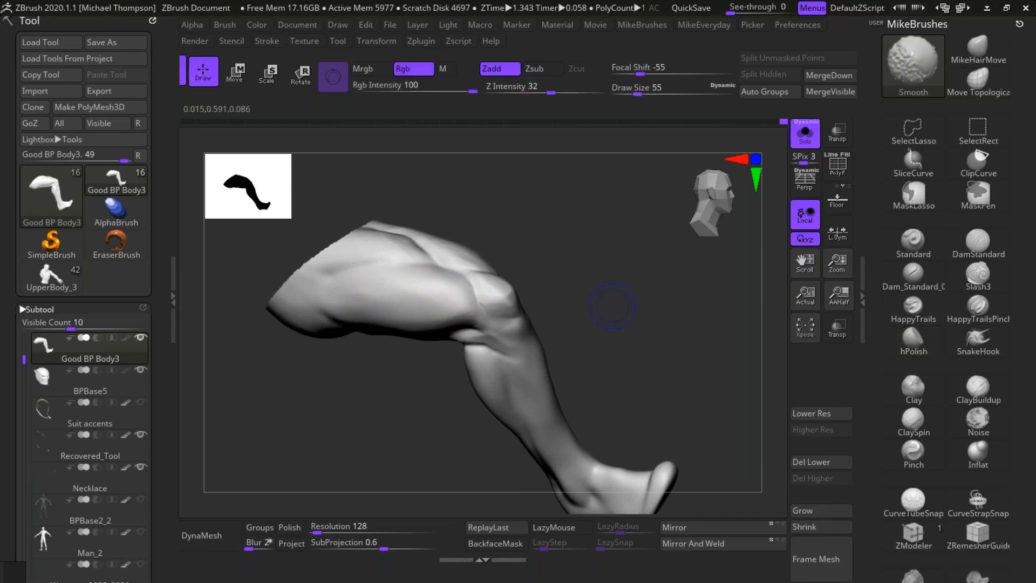
drag(627, 299, 464, 305)
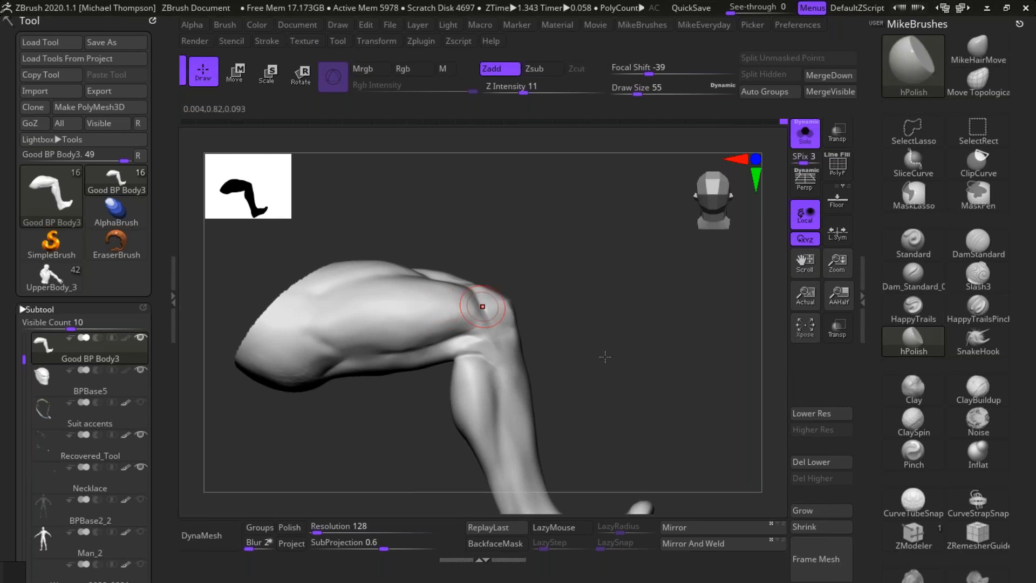
mouse_move(631, 363)
mouse_down()
mouse_move(596, 359)
mouse_move(548, 327)
mouse_move(595, 353)
mouse_up()
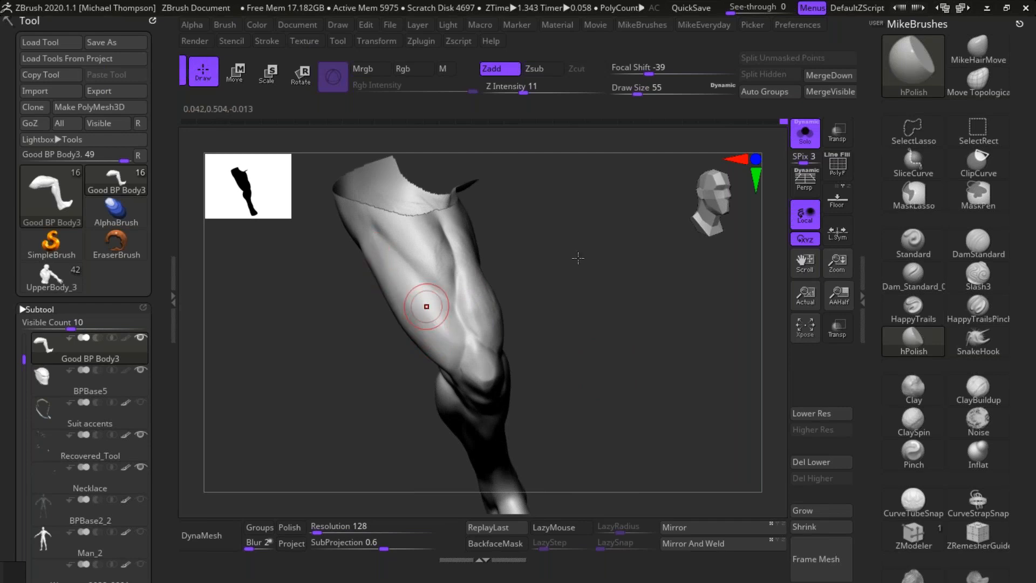
Step: Polish the upper front thigh along the groove between the outer and central quadriceps
drag(578, 259, 506, 210)
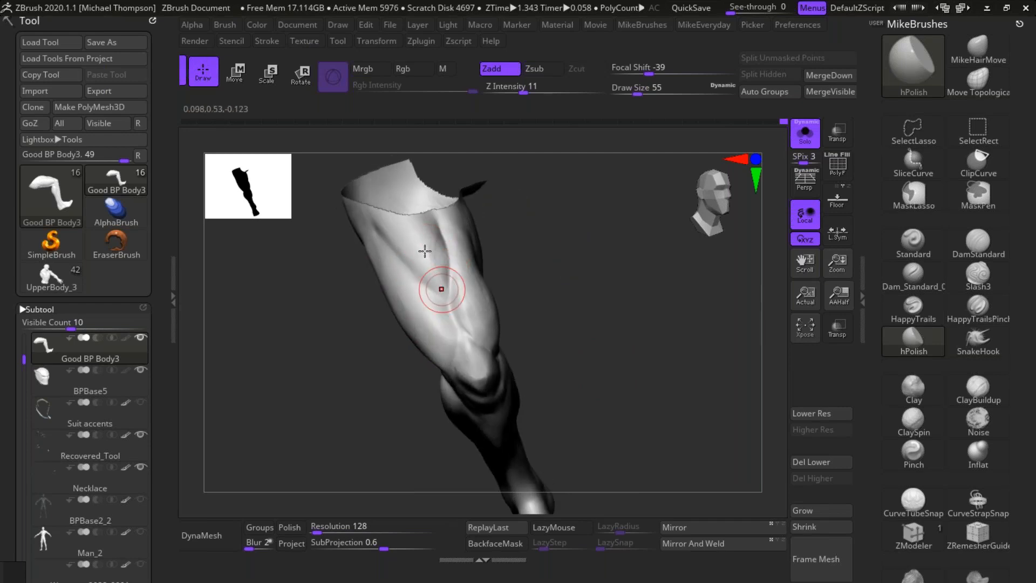
drag(430, 236, 440, 276)
drag(426, 235, 442, 282)
shift+drag(425, 240, 440, 256)
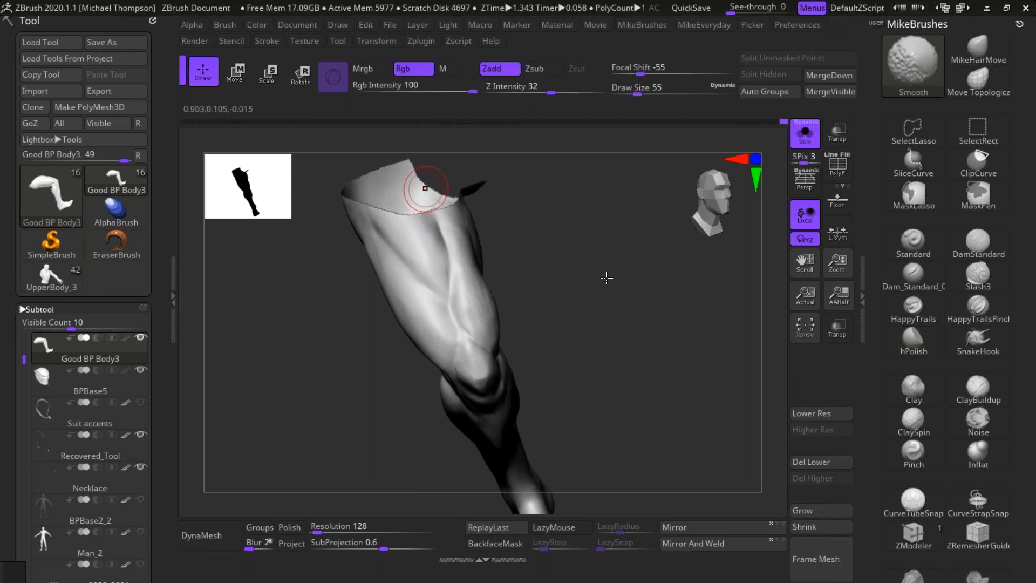
Step: Polish the central quadriceps along the front of the thigh down toward the kneecap
mouse_move(622, 280)
mouse_down()
mouse_move(623, 304)
mouse_move(603, 295)
mouse_up()
drag(469, 282, 456, 310)
mouse_move(458, 265)
mouse_down()
mouse_move(453, 310)
mouse_move(473, 338)
mouse_up()
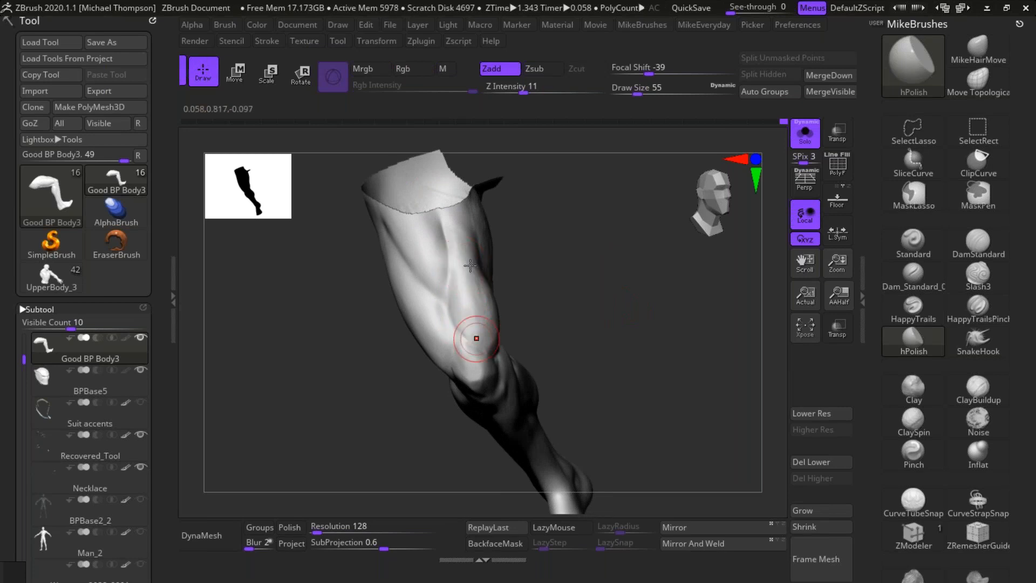
Step: Refine the outer quadriceps on the front of the thigh above the kneecap with short hPolish strokes
drag(620, 247, 543, 274)
mouse_move(433, 324)
mouse_down()
mouse_move(412, 300)
mouse_move(427, 337)
mouse_move(422, 318)
mouse_up()
drag(440, 330, 429, 307)
drag(437, 349, 424, 308)
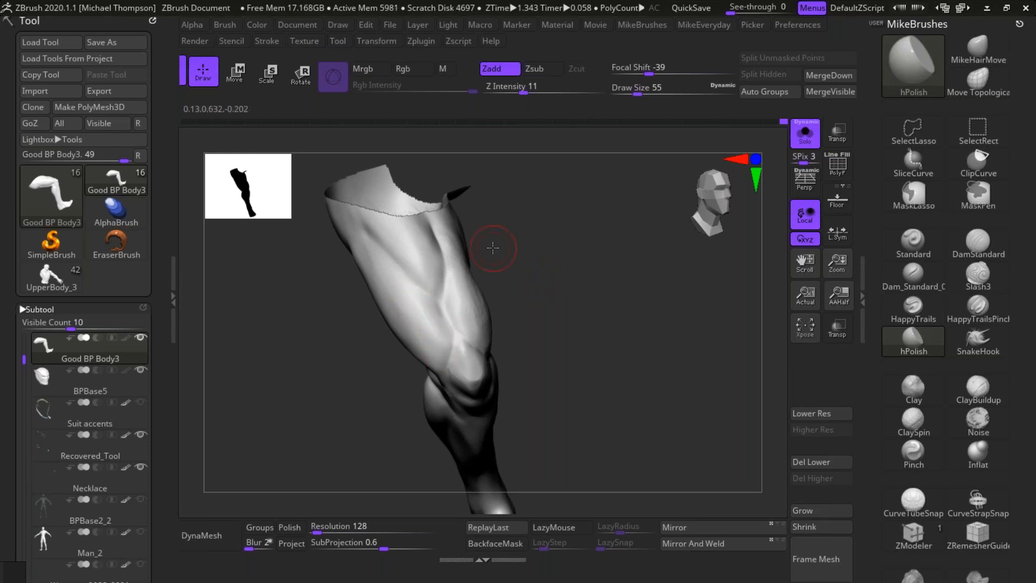
drag(546, 232, 541, 235)
mouse_move(425, 311)
shift+mouse_down()
mouse_move(437, 354)
mouse_move(418, 283)
shift+mouse_up()
Step: Polish the teardrop-shaped inner quadriceps above the knee, working around its inner side
mouse_move(599, 276)
mouse_down()
mouse_move(610, 275)
mouse_move(469, 273)
mouse_up()
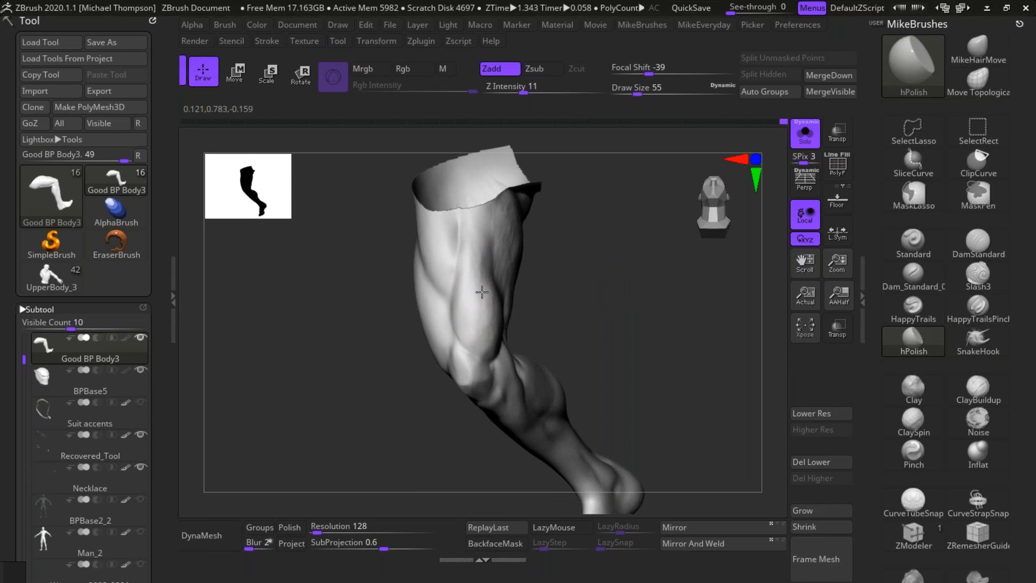
drag(592, 265, 610, 228)
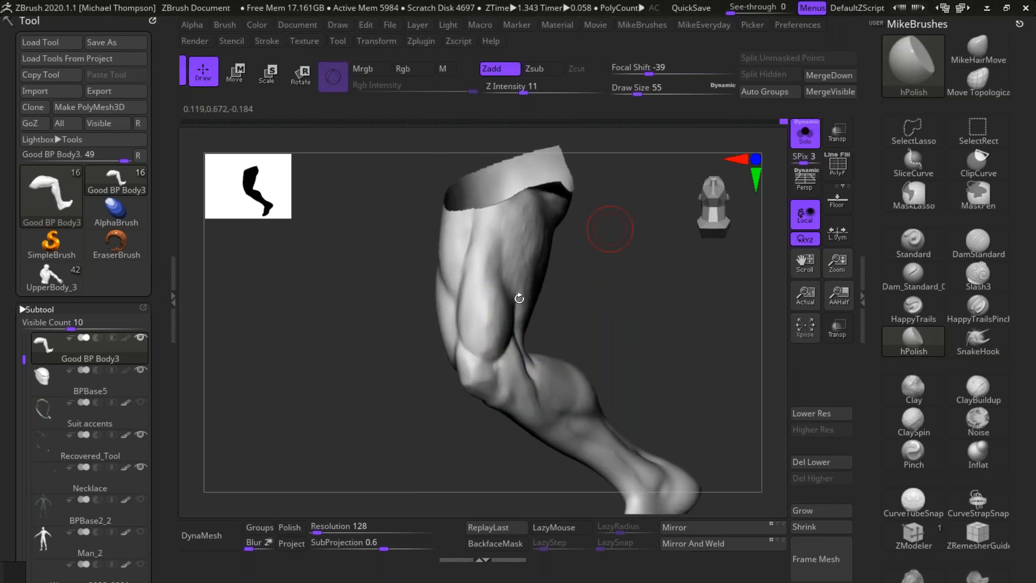
drag(613, 271, 492, 323)
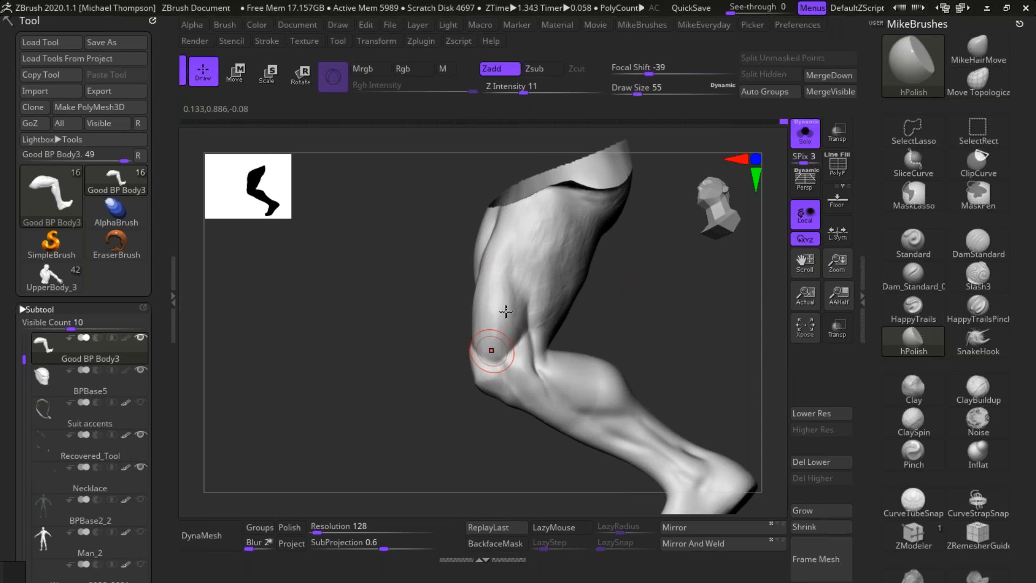
drag(669, 254, 639, 256)
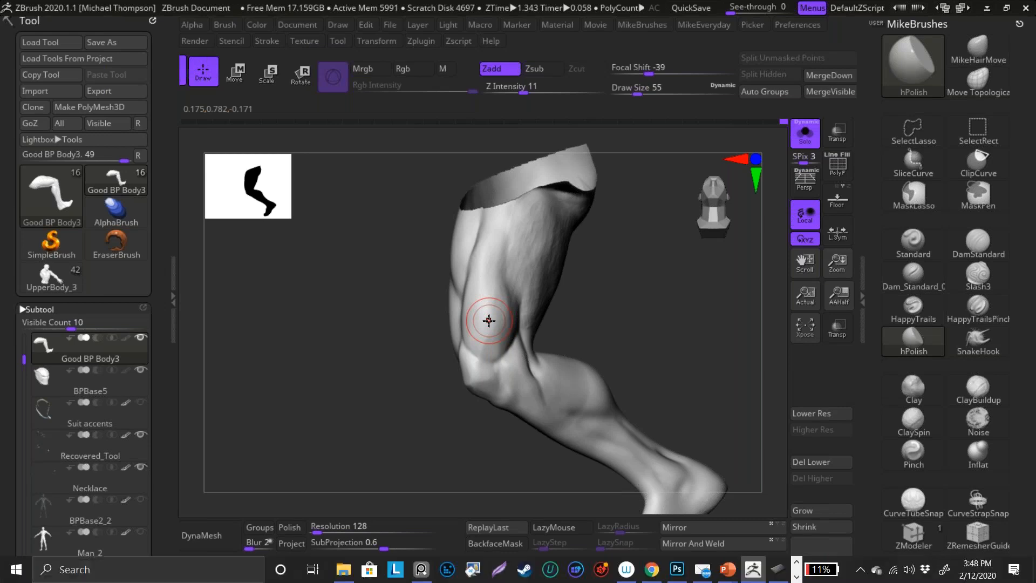
key(super)
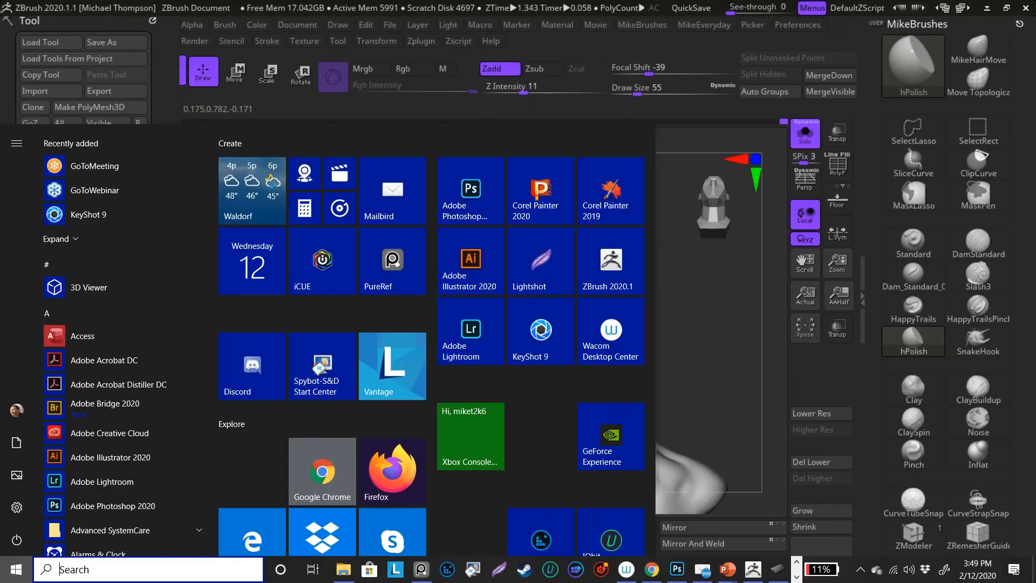
key(super)
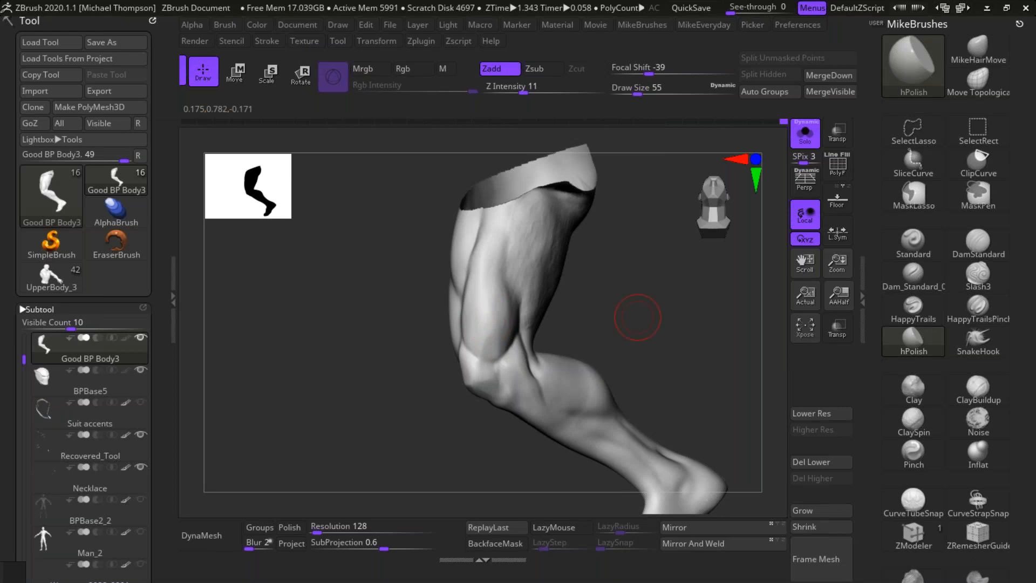
Step: Unhide the rest of the body around the isolated leg and dismiss the low-battery notice
mouse_move(657, 303)
mouse_down()
mouse_move(679, 294)
mouse_move(675, 320)
mouse_move(656, 322)
mouse_up()
drag(610, 277, 589, 281)
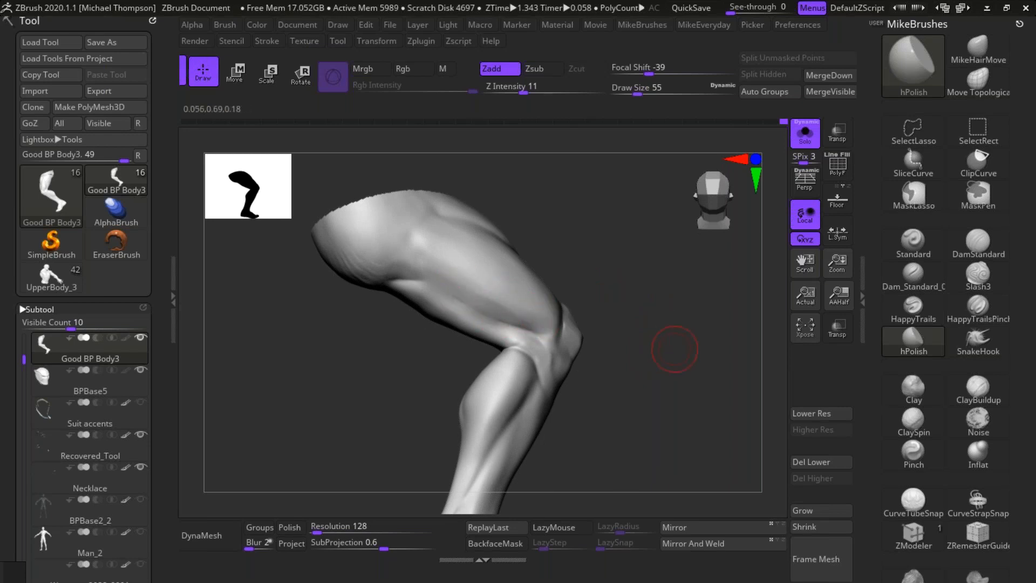
alt+drag(674, 349, 678, 325)
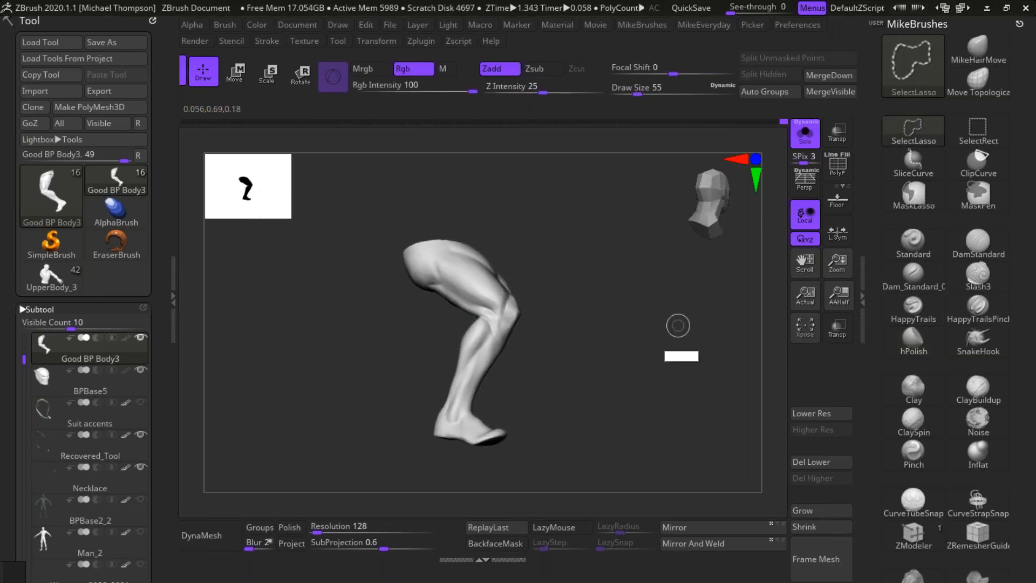
ctrl+shift+click(678, 325)
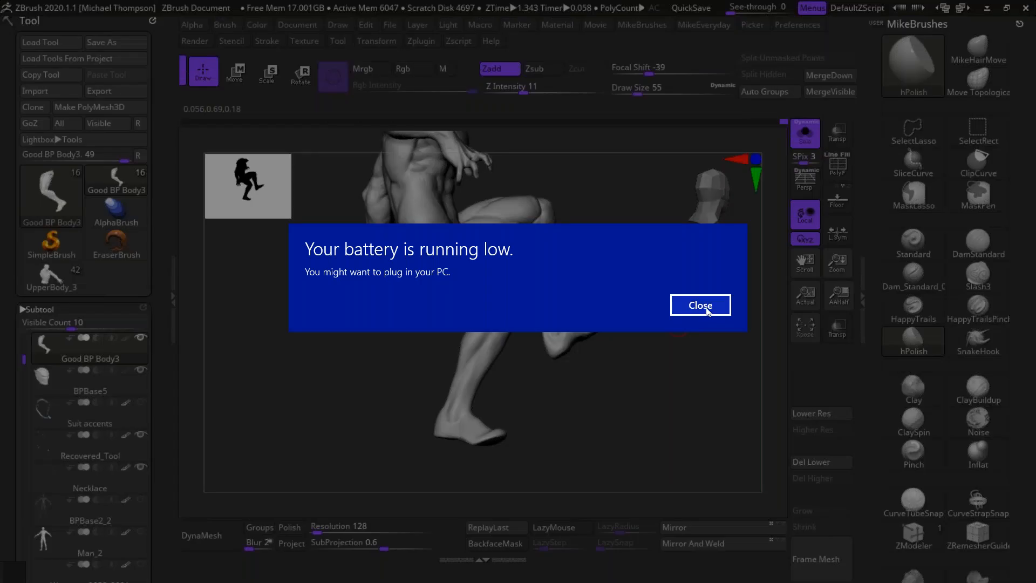
click(700, 304)
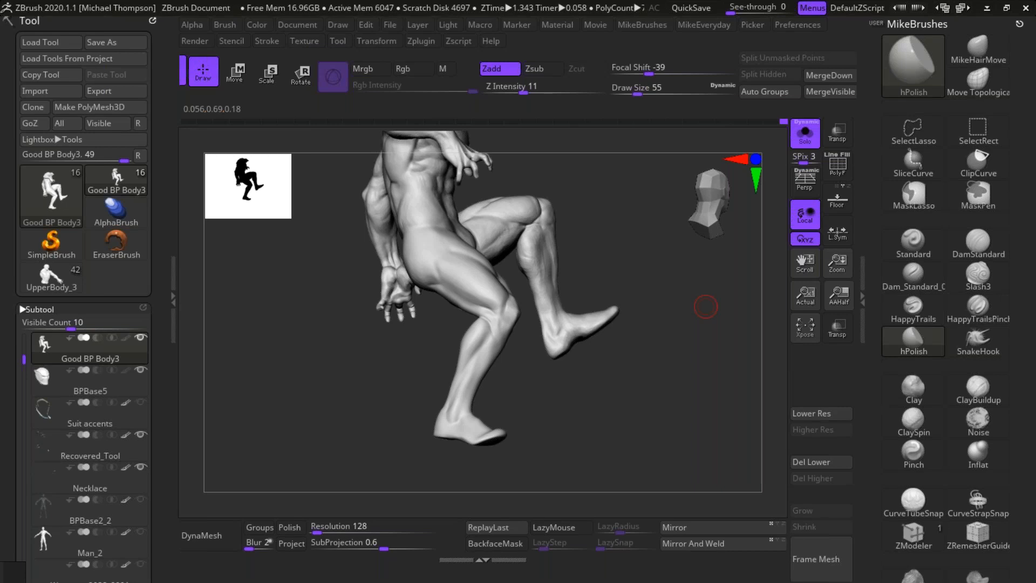
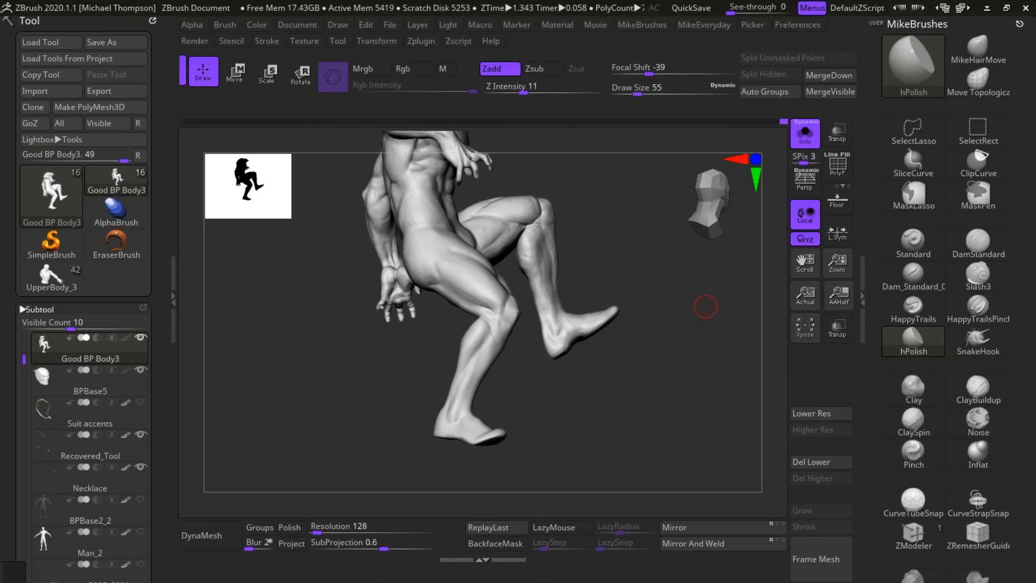
Step: Check the laptop's battery level in the system taskbar, and return to the sculpt
key(super)
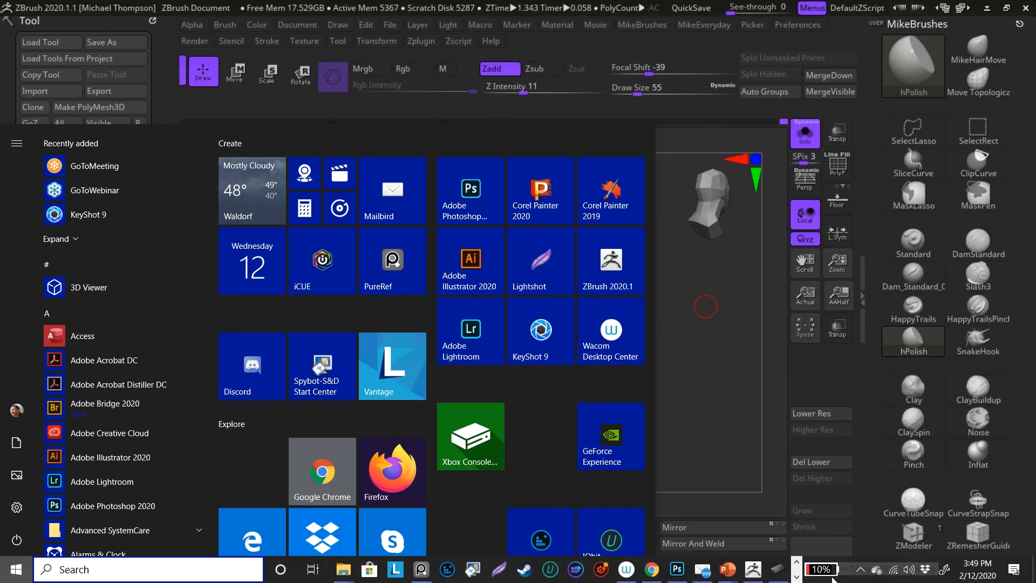
key(Escape)
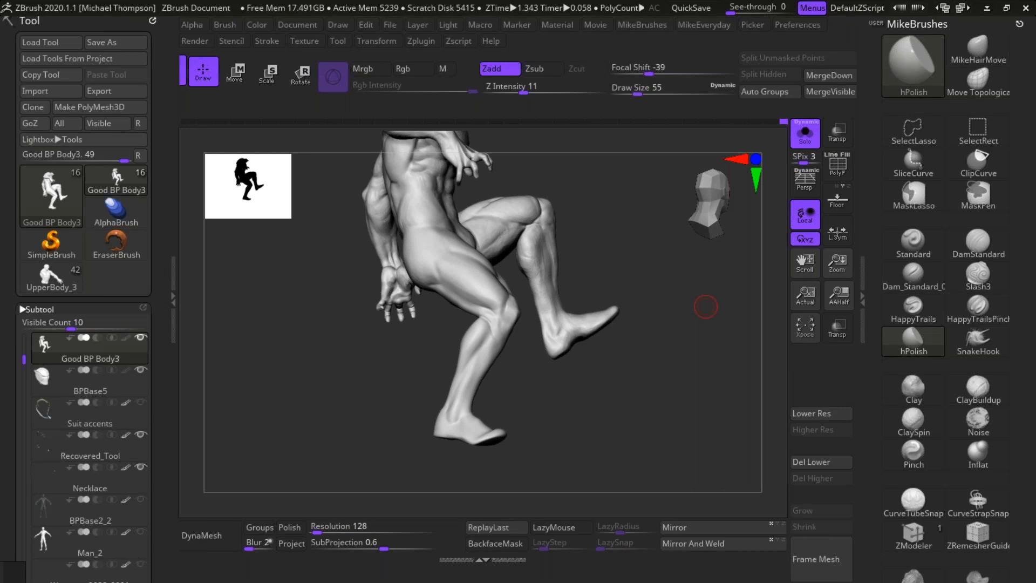
drag(638, 395, 645, 374)
key(super)
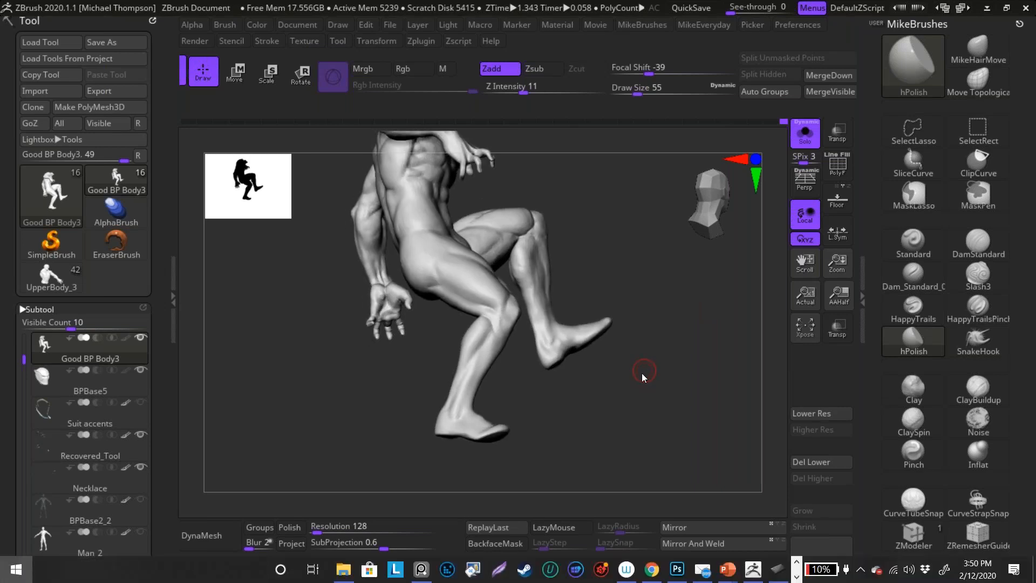
key(Escape)
Step: Inspect the thigh and knee of the trailing leg up close, and the whole body from the front
drag(642, 373, 707, 431)
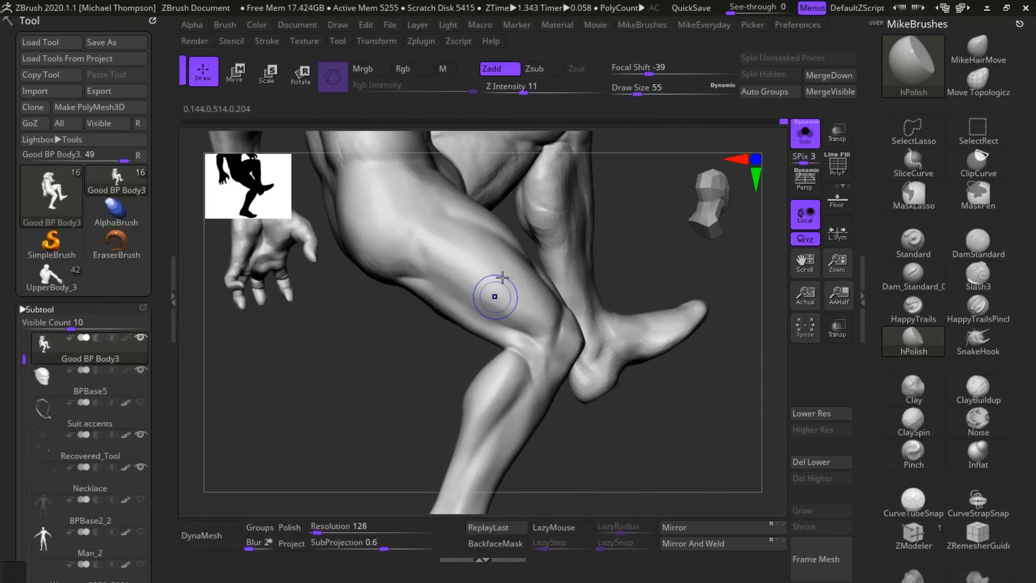
key(shift)
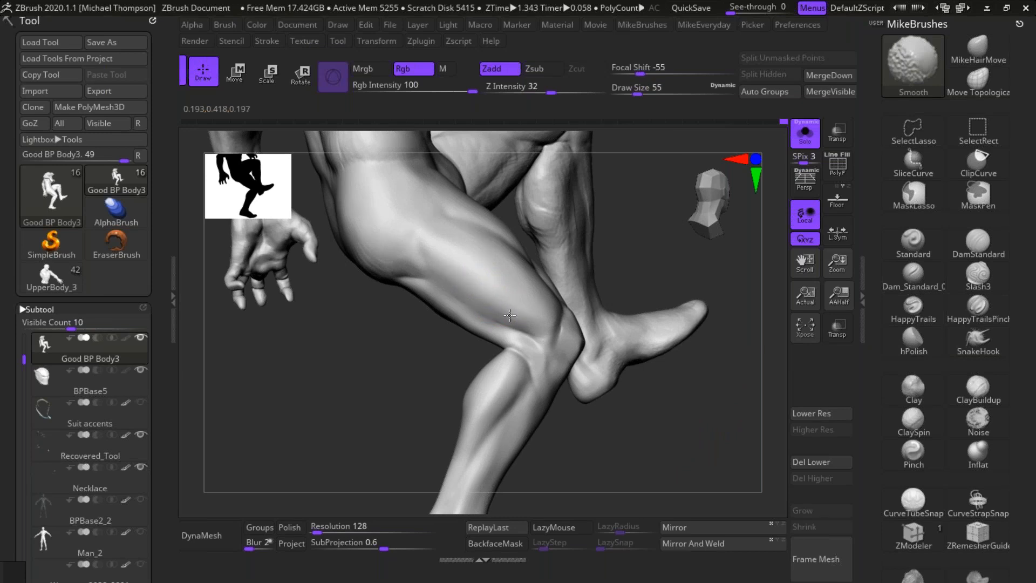
mouse_move(654, 471)
mouse_down()
mouse_move(679, 467)
mouse_move(659, 439)
mouse_move(617, 483)
mouse_move(637, 452)
mouse_move(696, 445)
mouse_up()
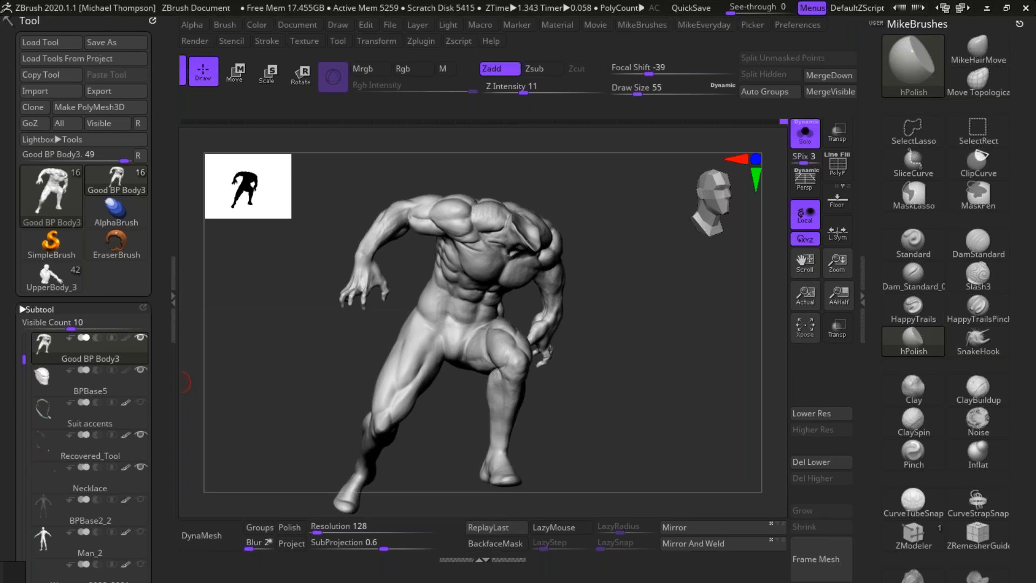
Step: Select the BPBase5 mask subtool and turn off Solo to view the mask together with the body from the front
click(118, 392)
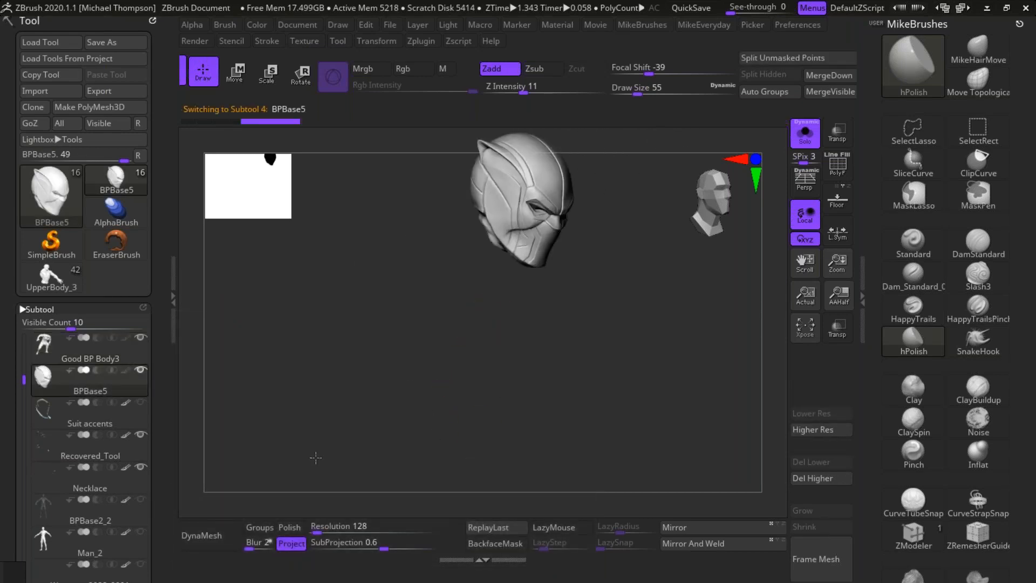
drag(400, 411, 346, 406)
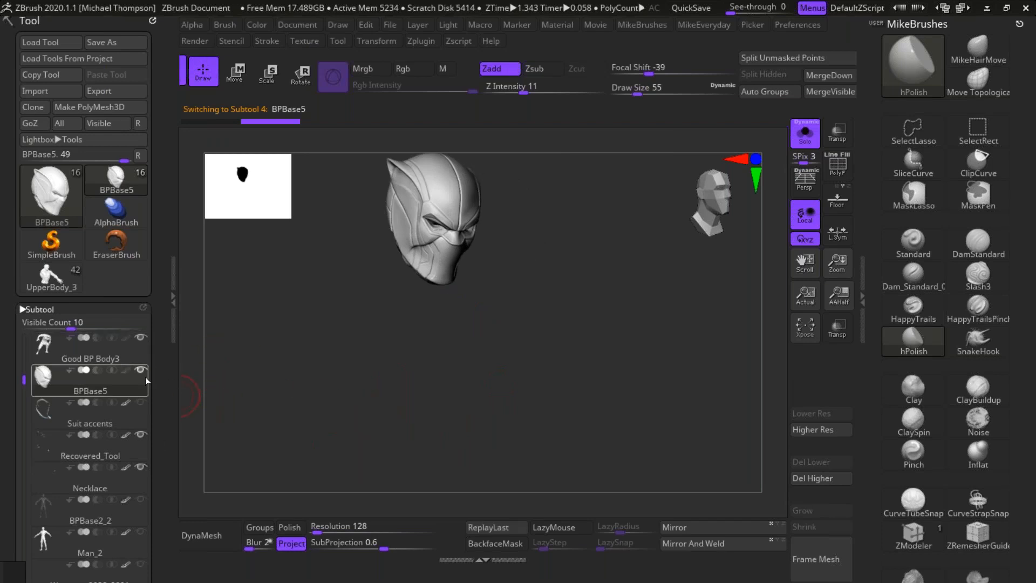
shift+click(141, 338)
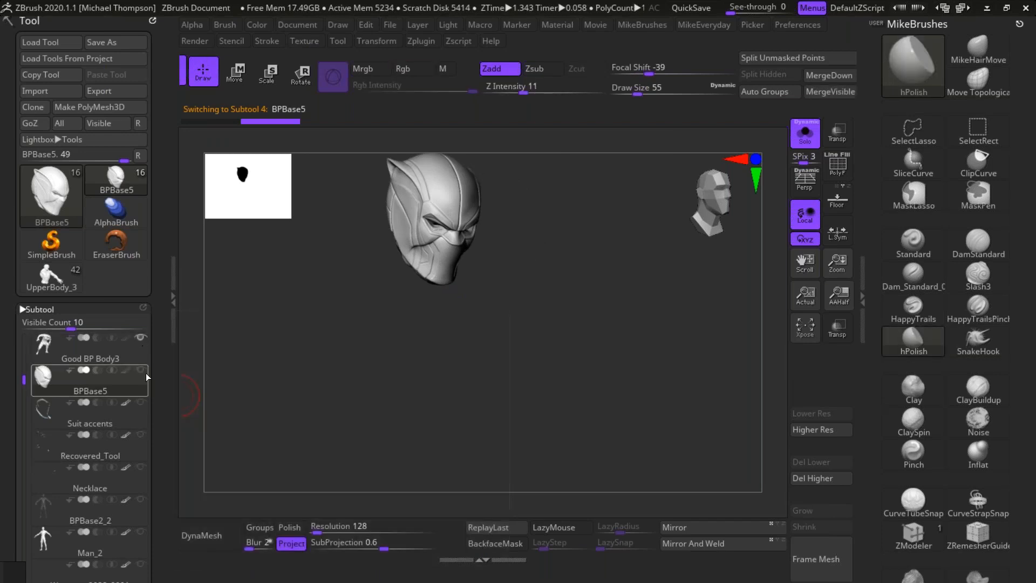
click(807, 139)
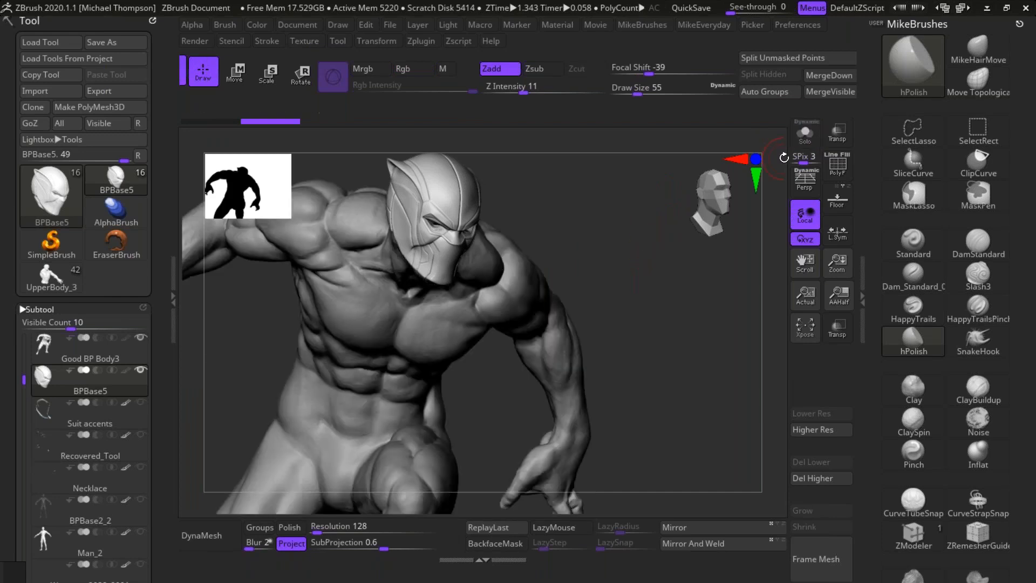
mouse_move(653, 328)
mouse_down()
mouse_move(684, 354)
mouse_move(645, 375)
mouse_move(726, 301)
mouse_move(744, 303)
mouse_move(744, 331)
mouse_up()
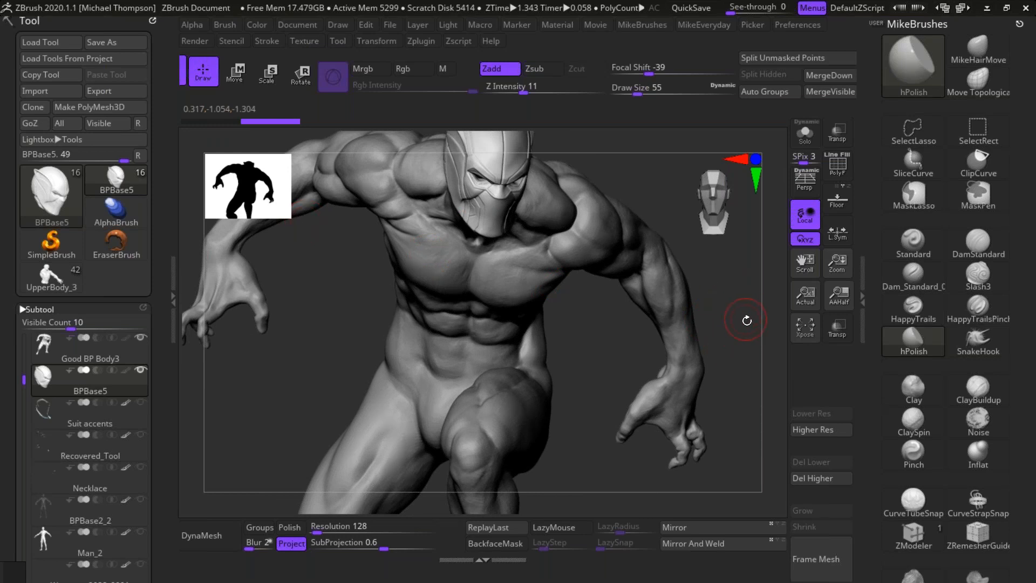
mouse_move(730, 338)
mouse_down()
mouse_move(743, 346)
mouse_move(712, 312)
mouse_move(718, 363)
mouse_move(742, 360)
mouse_move(678, 405)
mouse_move(684, 375)
mouse_move(687, 394)
mouse_move(737, 399)
mouse_move(719, 389)
mouse_move(739, 383)
mouse_up()
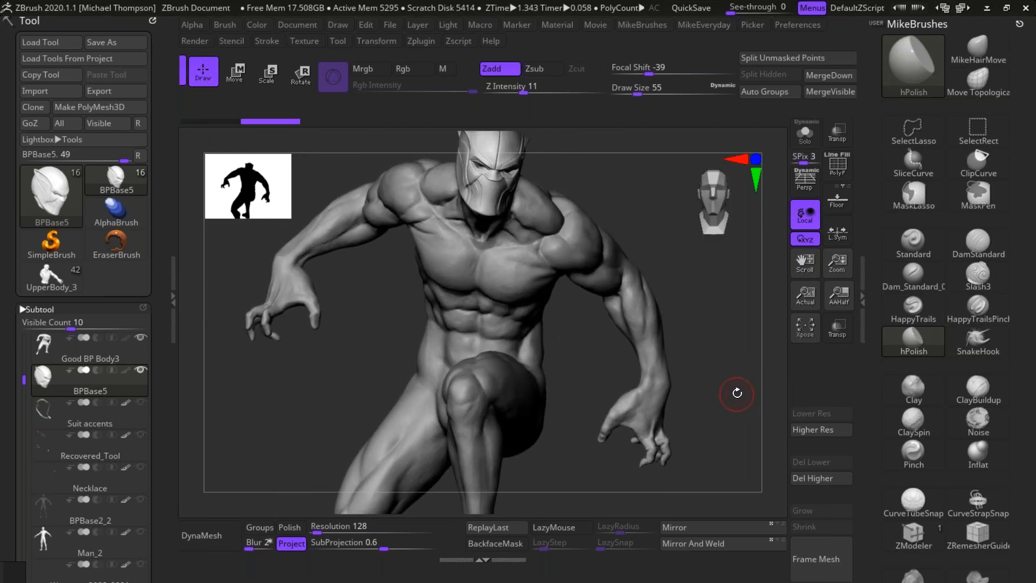
mouse_move(722, 414)
mouse_down()
mouse_move(681, 428)
mouse_move(712, 416)
mouse_up()
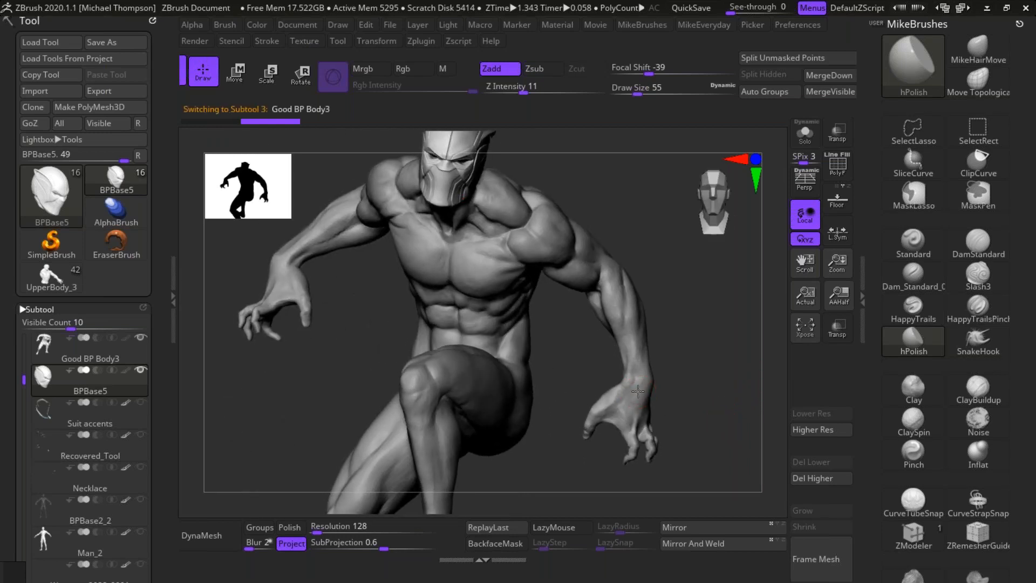
Step: Isolate the figure's left hand and wrist on Good BP Body3, hiding the rest of the body, and duplicate the subtool
alt+click(638, 391)
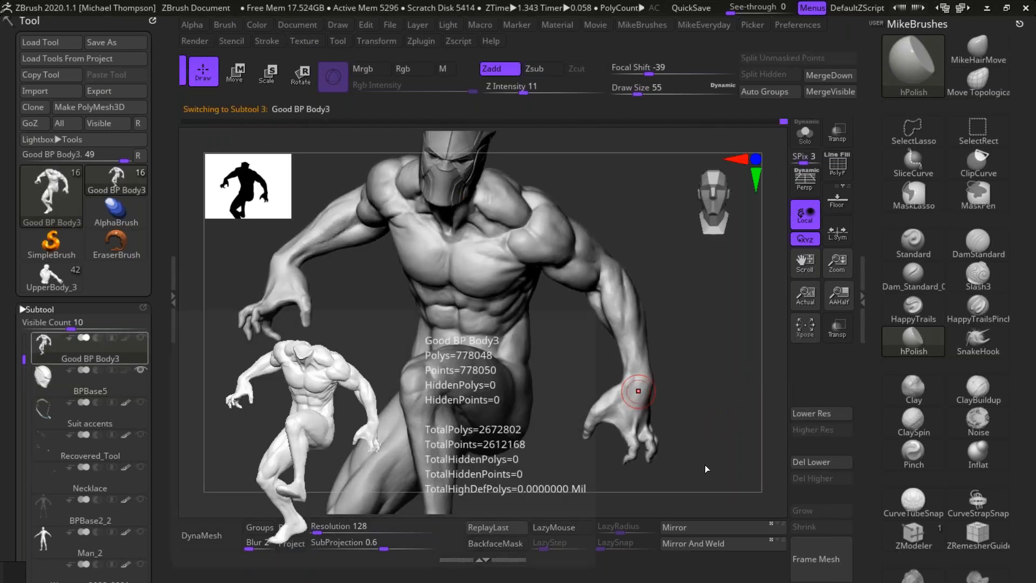
mouse_move(653, 474)
ctrl+shift+mouse_down()
mouse_move(702, 348)
mouse_move(688, 333)
mouse_move(648, 334)
mouse_move(561, 494)
ctrl+shift+mouse_up()
drag(728, 429, 729, 431)
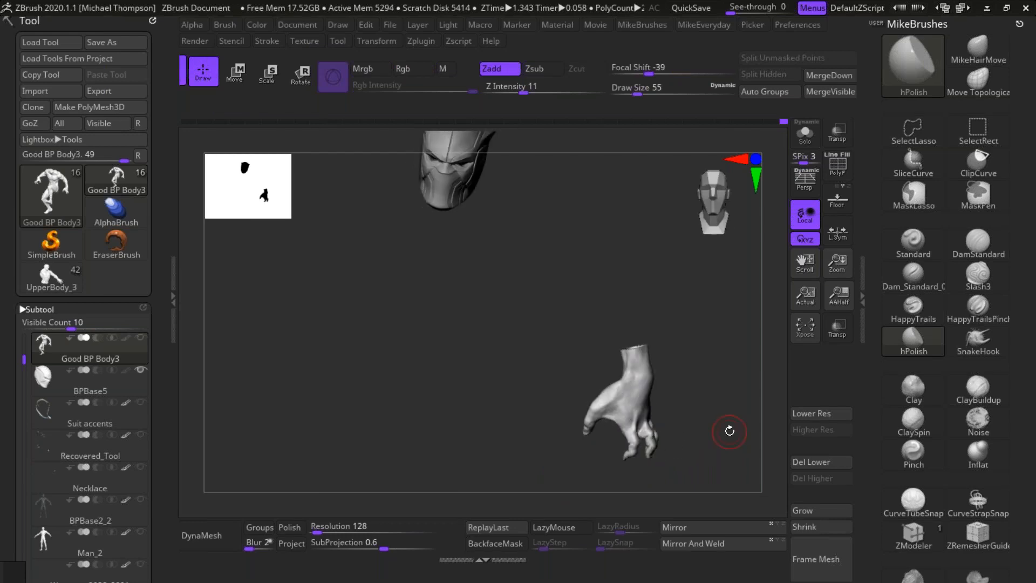
drag(157, 401, 159, 318)
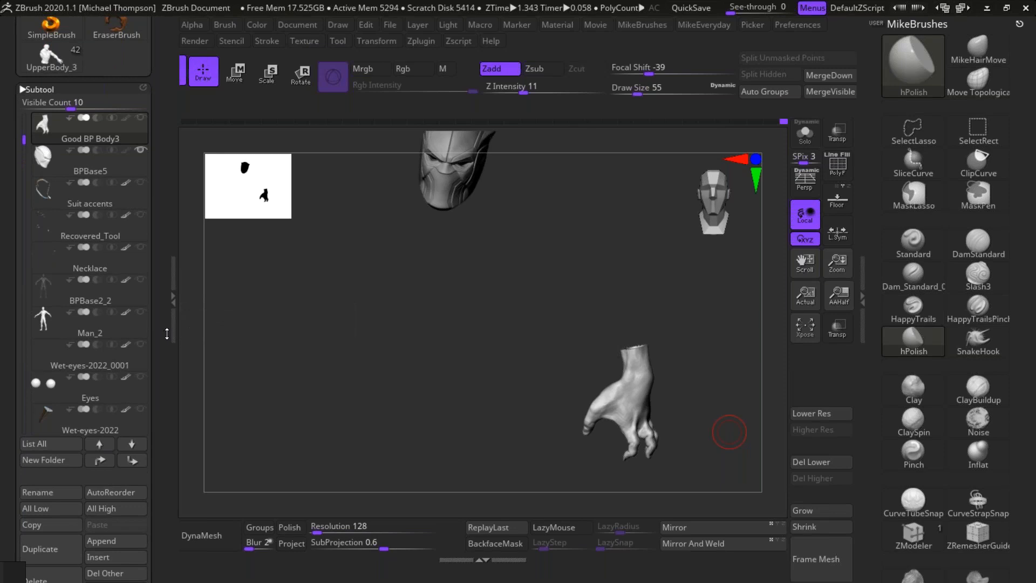
click(71, 550)
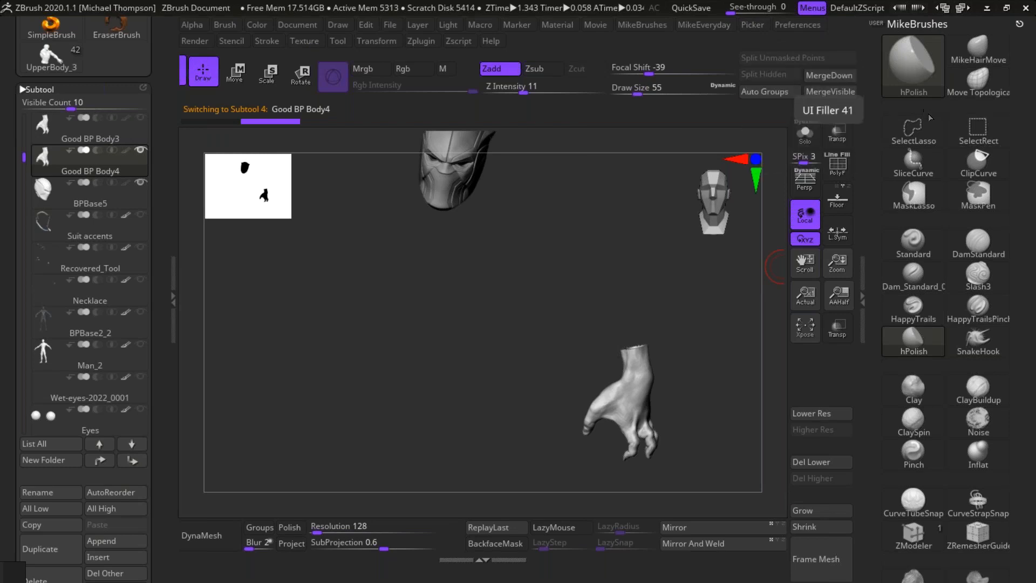
Step: Delete the lower subdivision levels and the hidden geometry of Good BP Body4, keeping only the hand
key(ctrl)
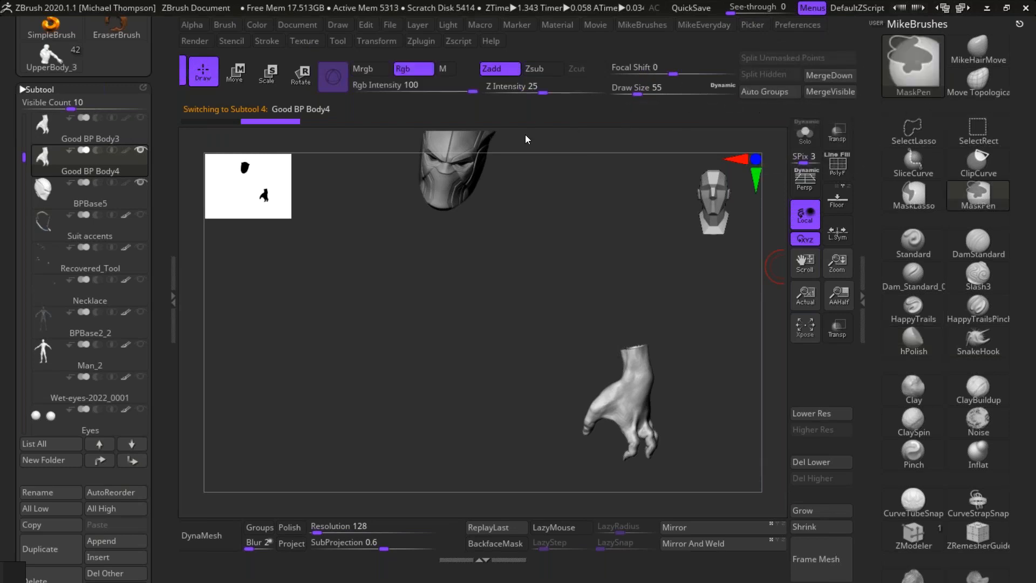
click(731, 109)
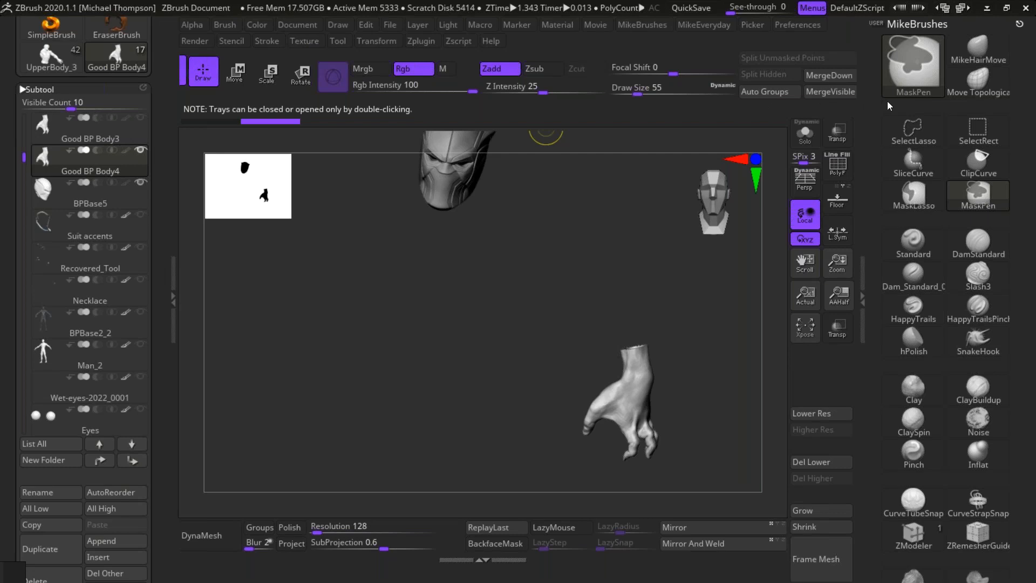
drag(791, 100, 236, 143)
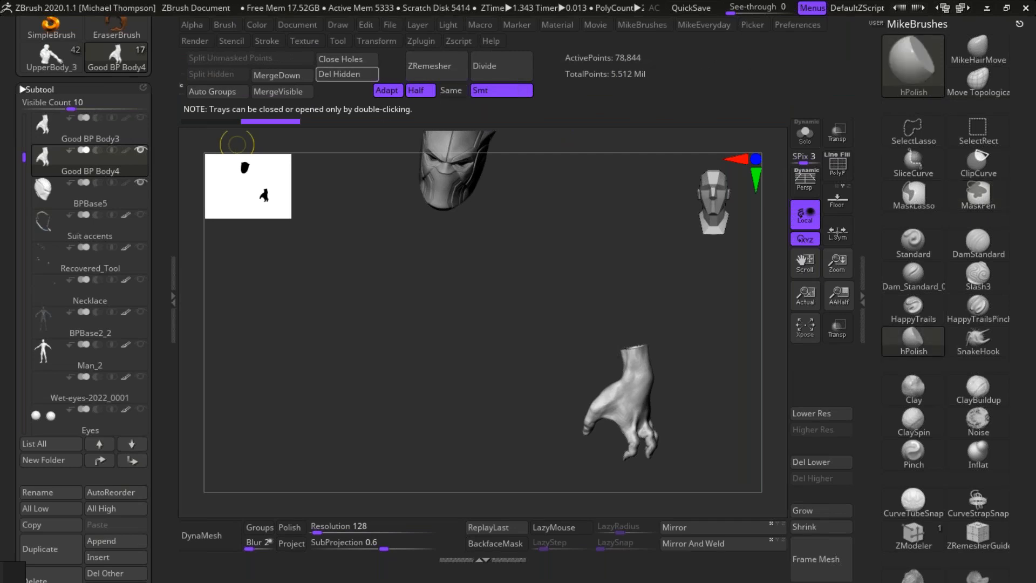
click(361, 76)
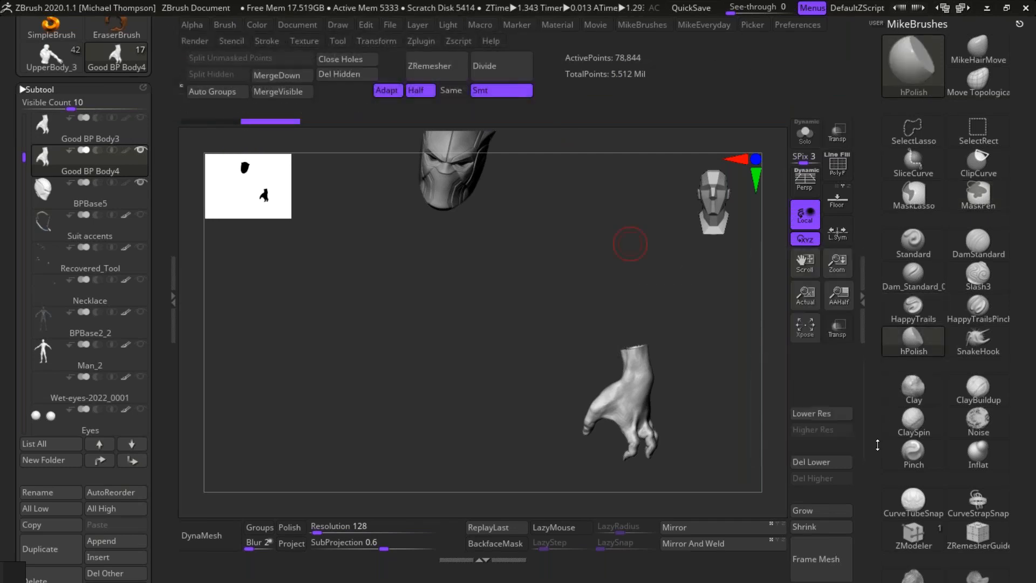
click(838, 465)
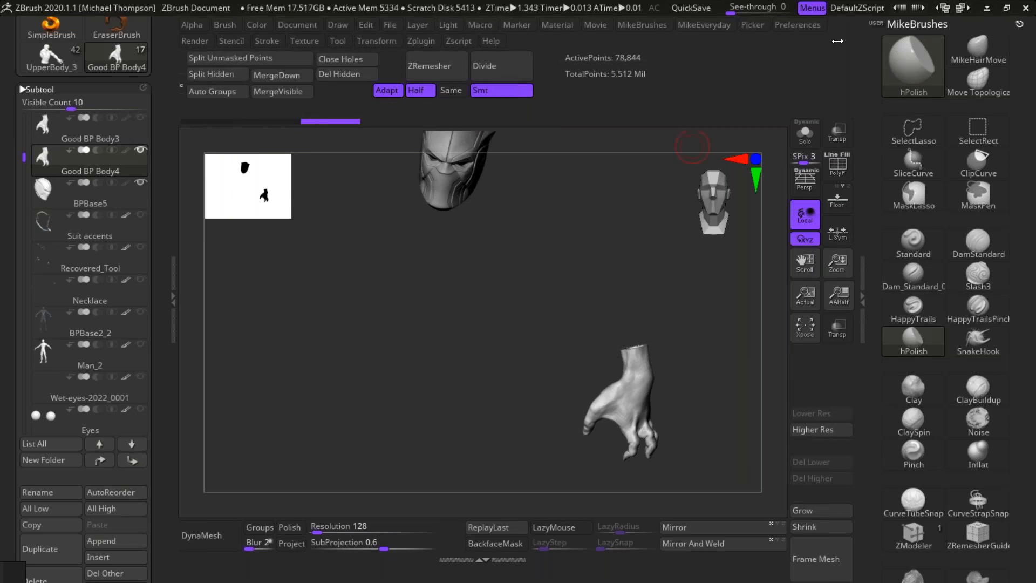
click(359, 74)
Step: Mirror the separated hand over to the opposite side of the figure
drag(678, 381, 717, 394)
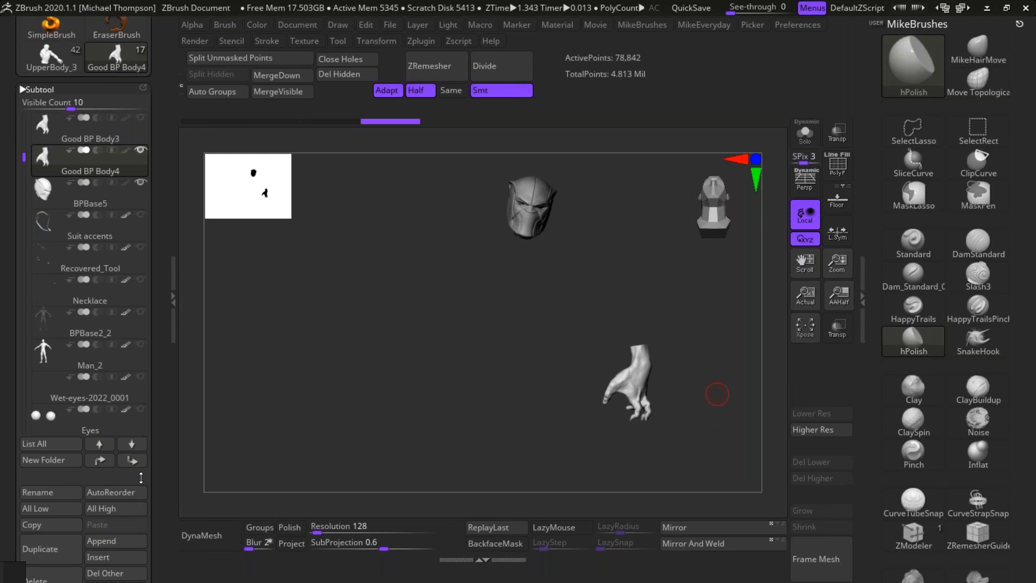
click(692, 540)
drag(611, 362, 632, 357)
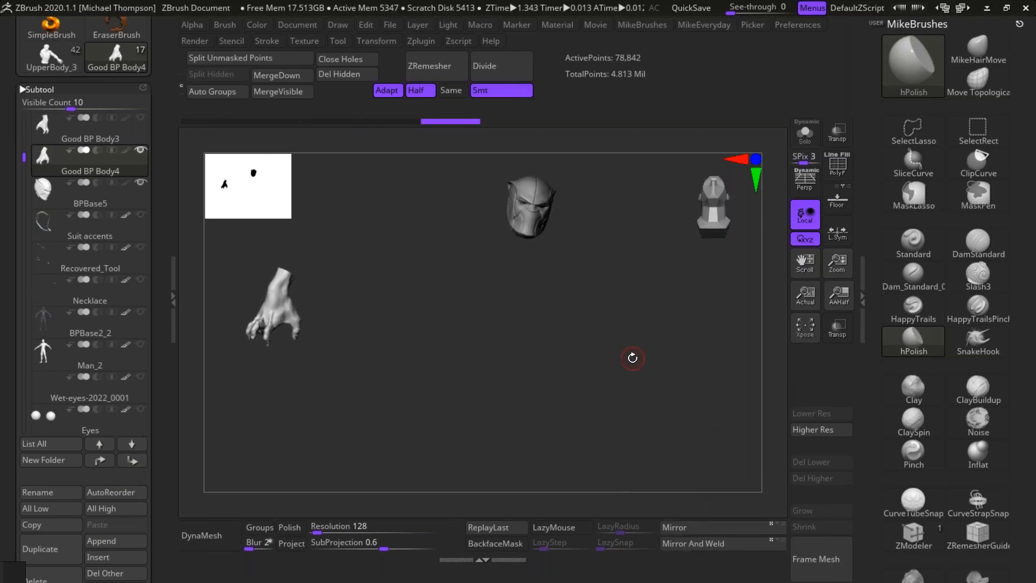
Step: Turn on the visibility of Good BP Body3, make it the active subtool and unhide its entire body mesh
click(141, 117)
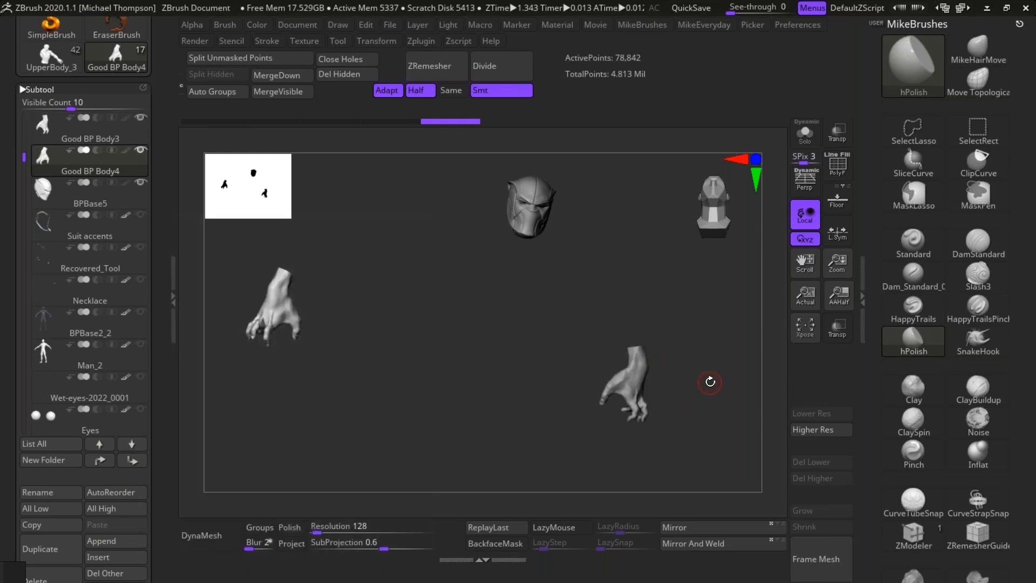
key(ctrl+shift)
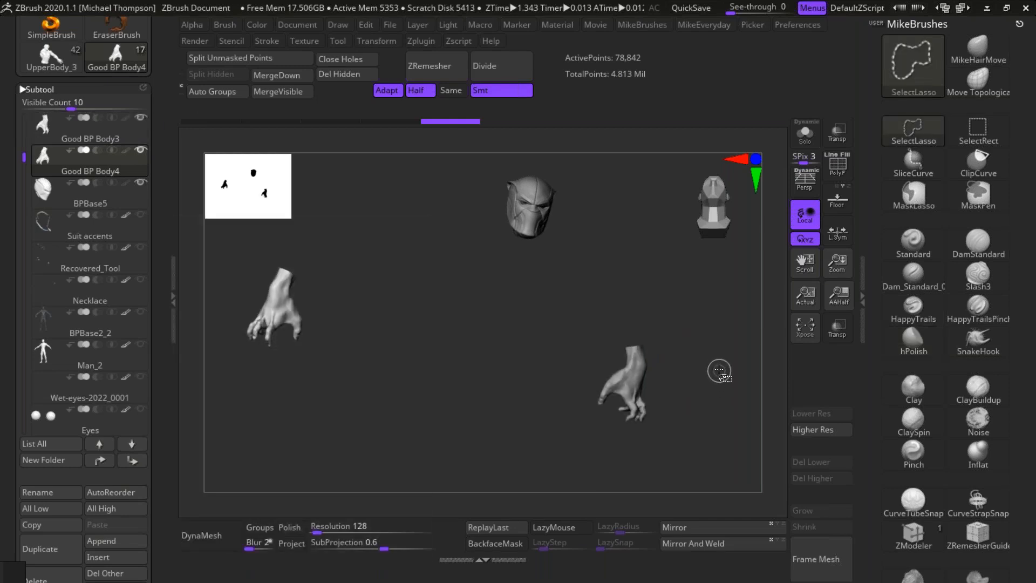
key(ctrl+shift)
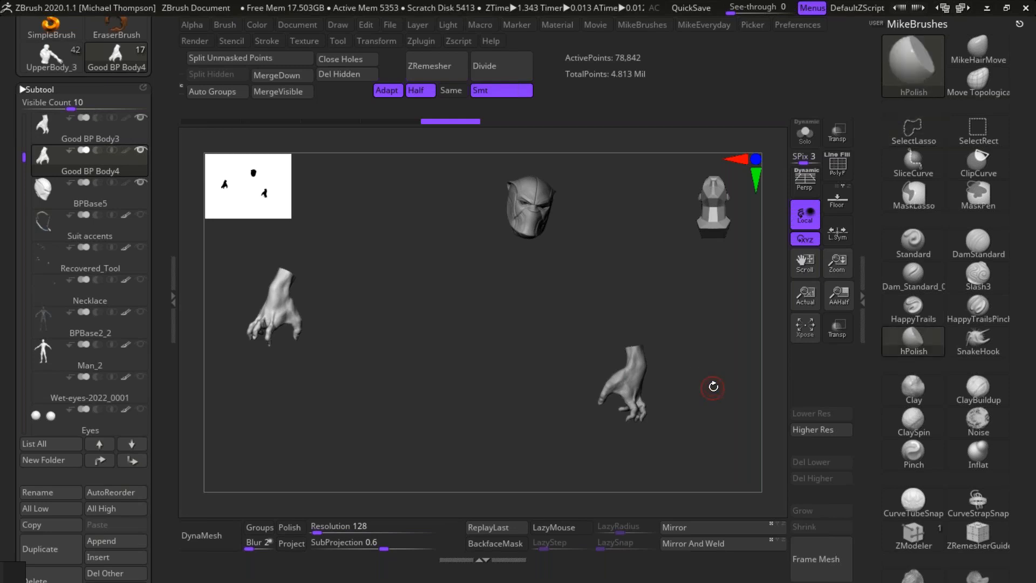
key(ctrl+shift)
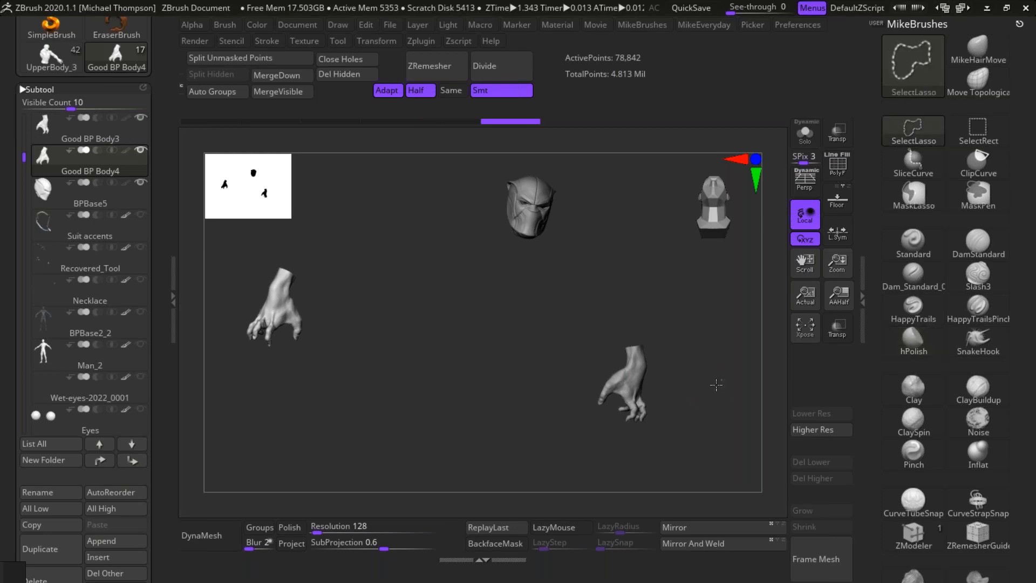
ctrl+shift+click(716, 384)
key(ctrl+shift)
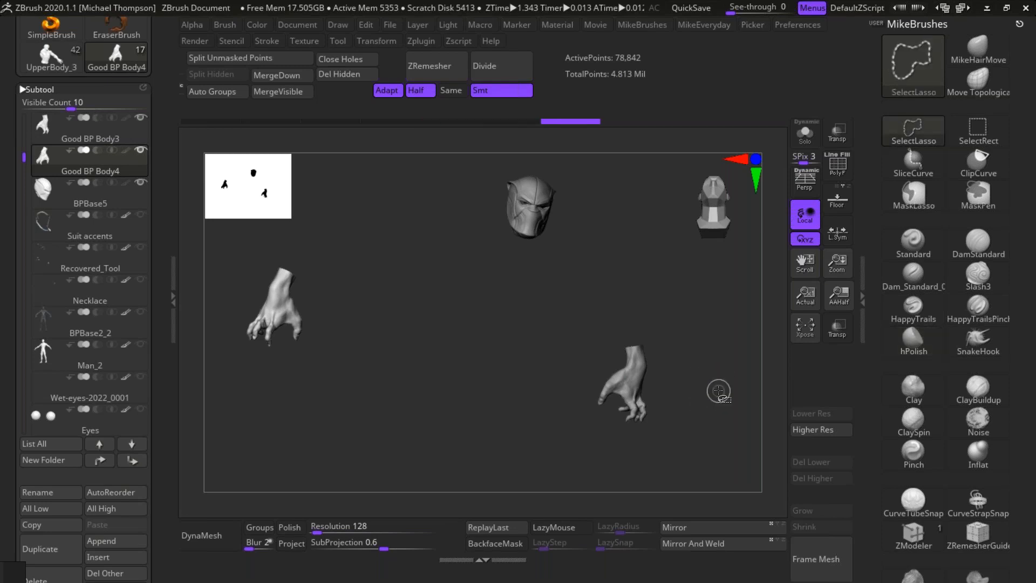
ctrl+shift+drag(685, 433, 702, 391)
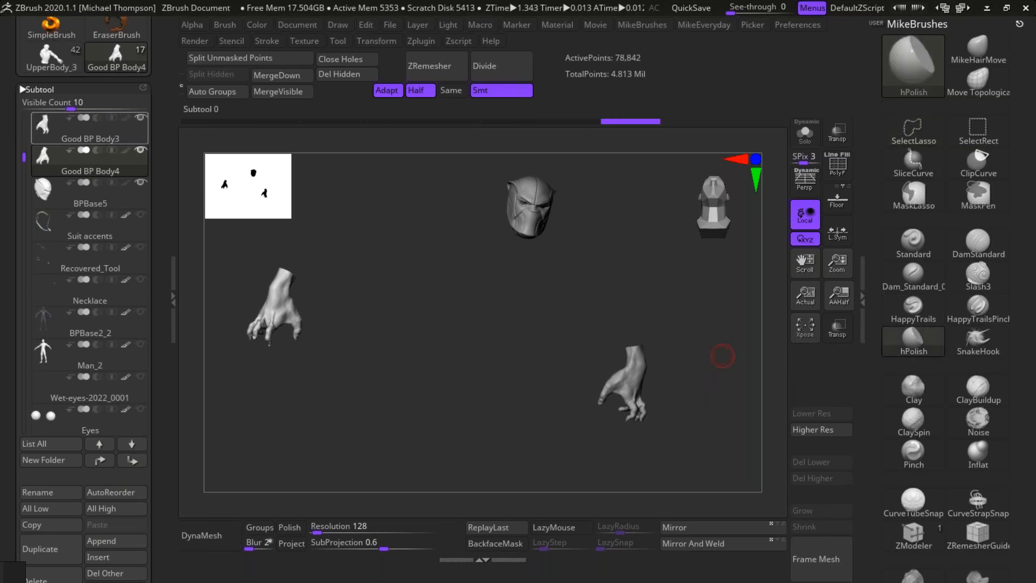
ctrl+shift+click(700, 391)
drag(716, 416, 847, 307)
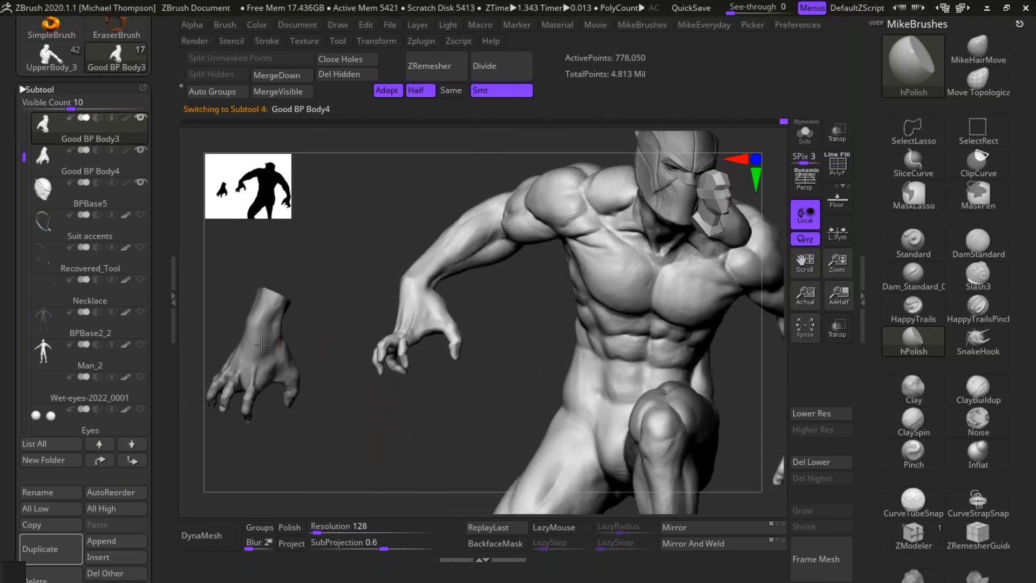
Step: Select the mirrored hand, Good BP Body4, and move it onto the wrist of the figure's right arm
mouse_move(383, 442)
mouse_down()
mouse_move(377, 434)
mouse_move(390, 437)
mouse_up()
key(w)
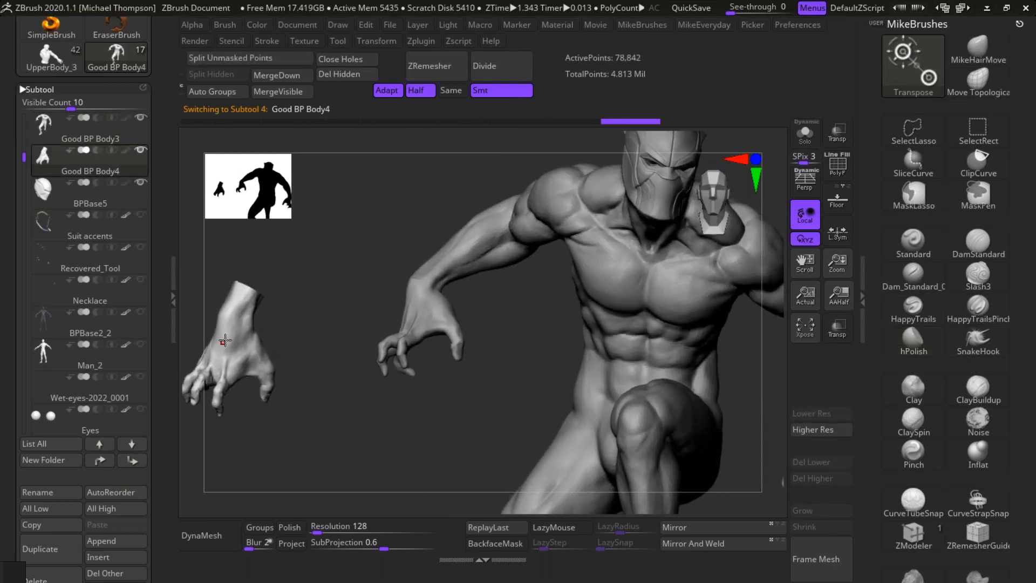
drag(325, 416, 318, 438)
drag(229, 337, 489, 231)
drag(515, 416, 329, 548)
Step: Rotate and shift the mirrored hand, Good BP Body4, so its wrist lines up with the figure's right forearm
drag(482, 337, 439, 362)
key(ctrl+z)
drag(516, 358, 478, 411)
drag(564, 184, 542, 396)
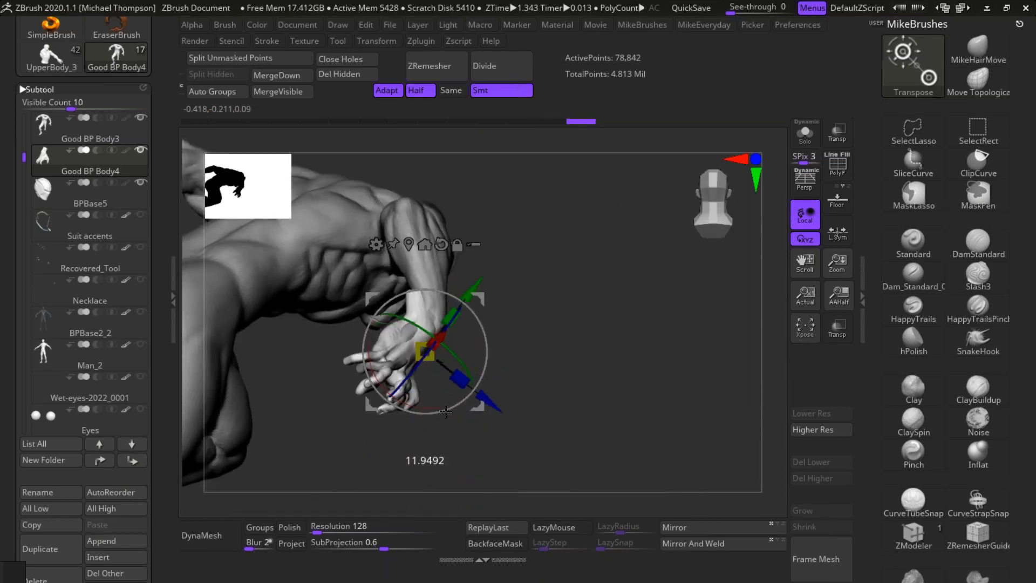
drag(483, 299, 489, 303)
drag(619, 317, 580, 292)
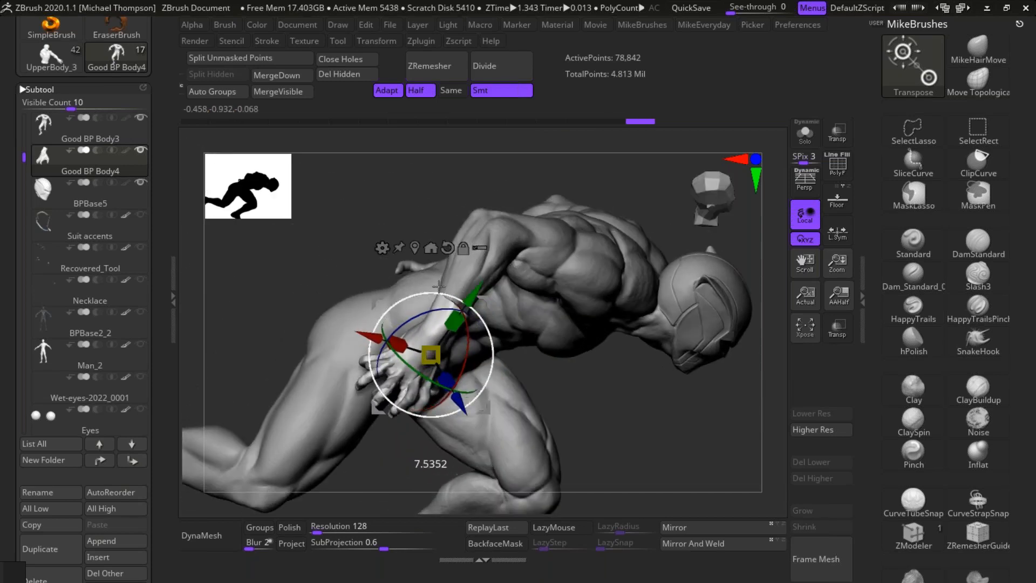
drag(633, 437, 490, 420)
drag(560, 365, 516, 364)
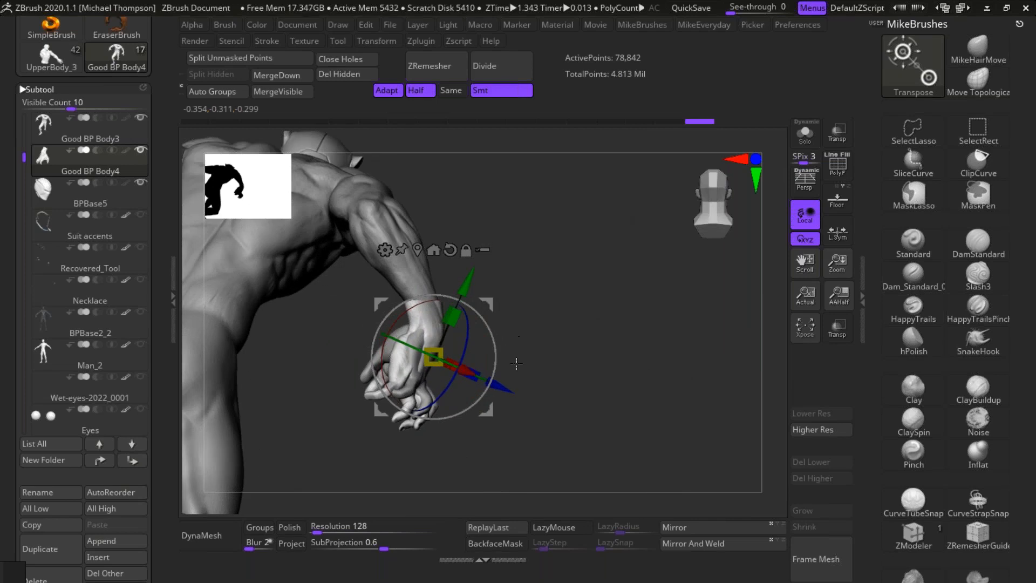
drag(640, 315, 488, 413)
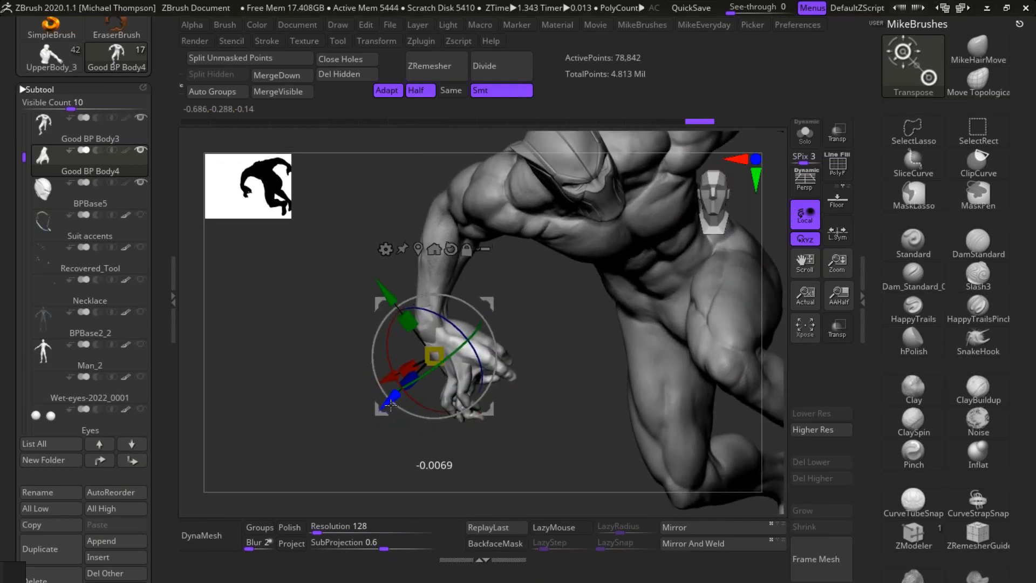
drag(559, 402, 686, 348)
Step: Check the wrist overlap with Good BP Body3 active, and reselect the mirrored hand to refine its angle against the forearm
click(115, 131)
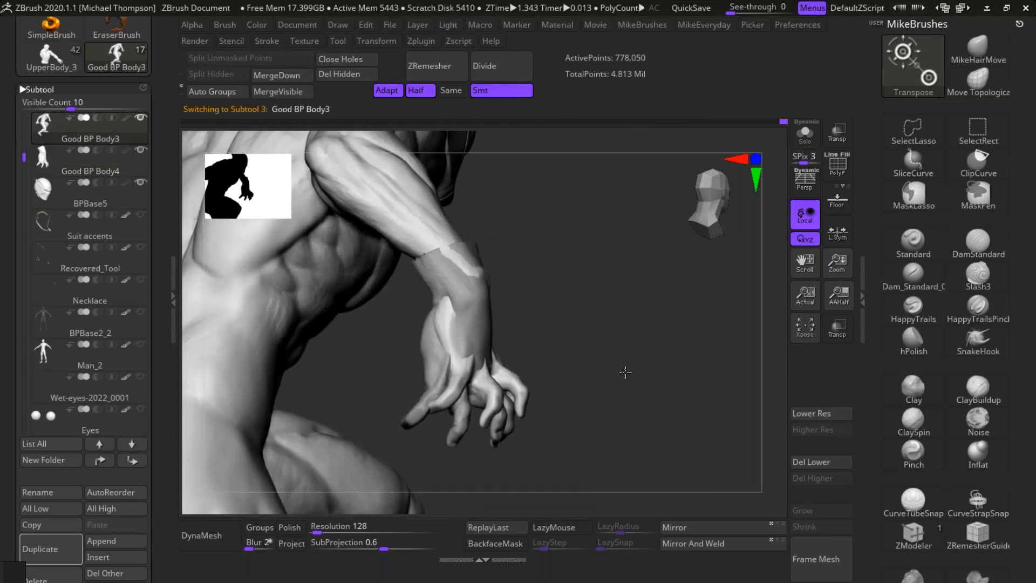
drag(639, 385, 674, 414)
ctrl+shift+drag(636, 458, 596, 490)
mouse_move(652, 437)
ctrl+shift+mouse_down()
mouse_move(621, 281)
mouse_move(544, 296)
mouse_move(447, 494)
mouse_move(590, 499)
ctrl+shift+mouse_up()
drag(674, 438, 561, 370)
alt+drag(577, 464, 658, 420)
alt+click(470, 354)
drag(717, 349, 299, 406)
drag(437, 336, 493, 346)
drag(371, 404, 373, 403)
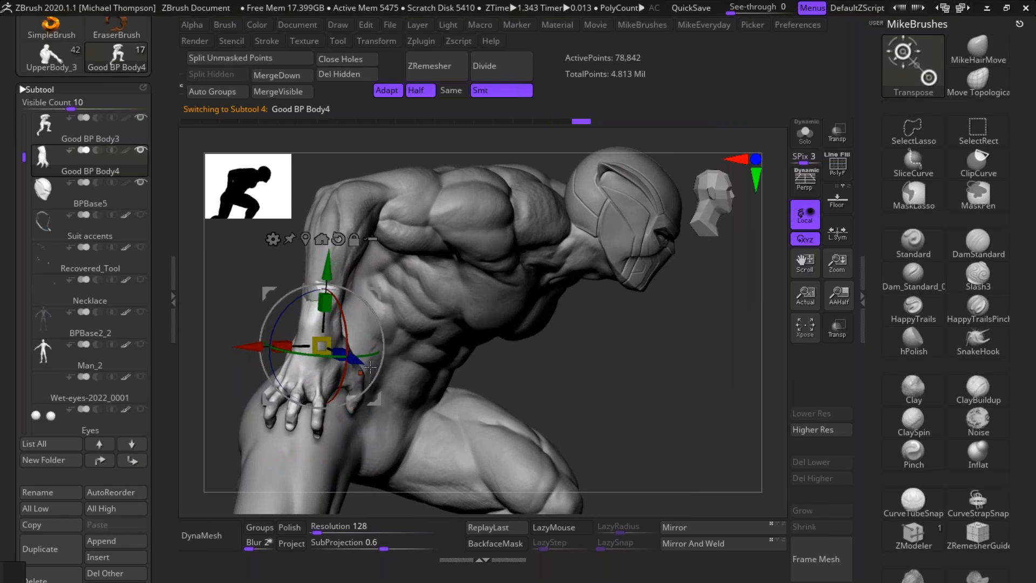
Step: Nudge the mirrored hand into its final position over the right wrist, matching the forearm from the side and front
drag(570, 370, 613, 370)
drag(406, 362, 409, 363)
drag(548, 297, 388, 386)
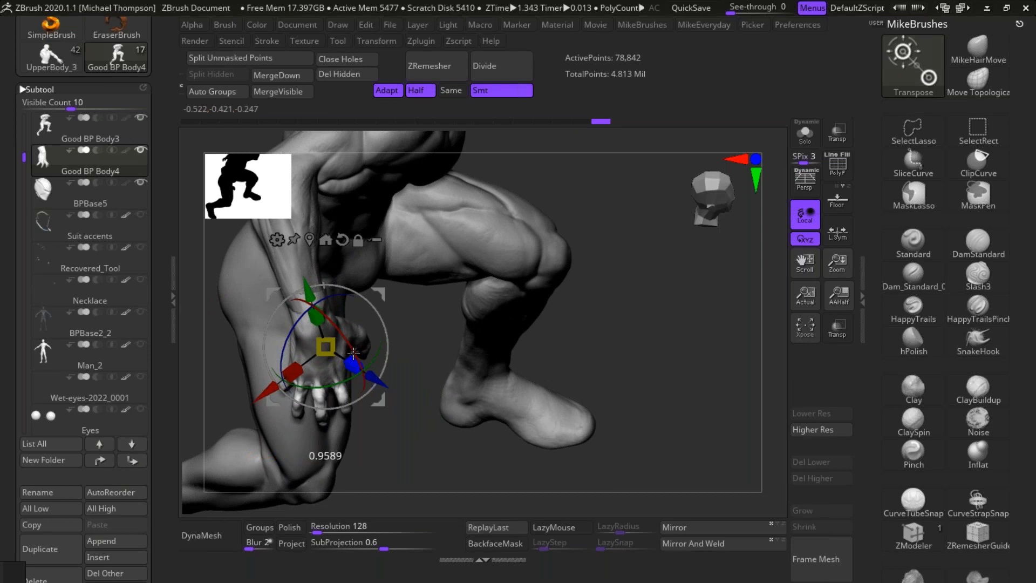
drag(652, 366, 650, 317)
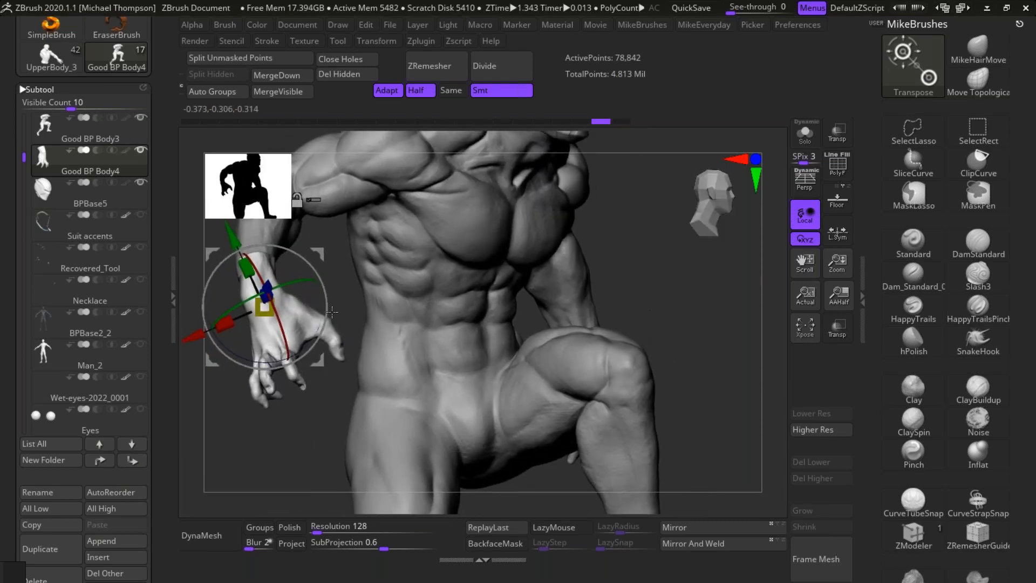
drag(189, 337, 188, 338)
alt+drag(636, 278, 643, 439)
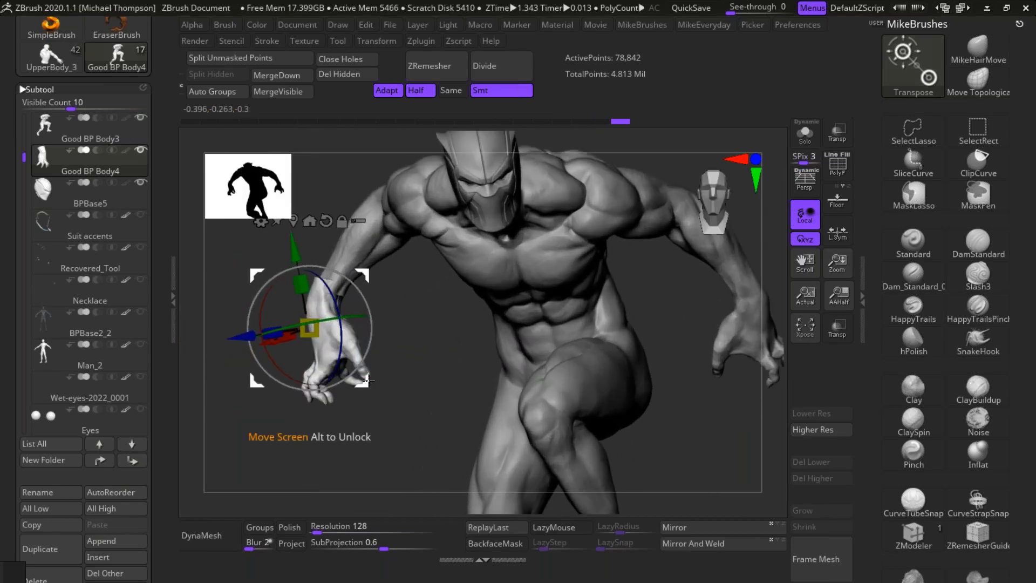
Step: Hide the original right hand of Good BP Body3 and isolate the remaining body mesh
drag(369, 342, 402, 361)
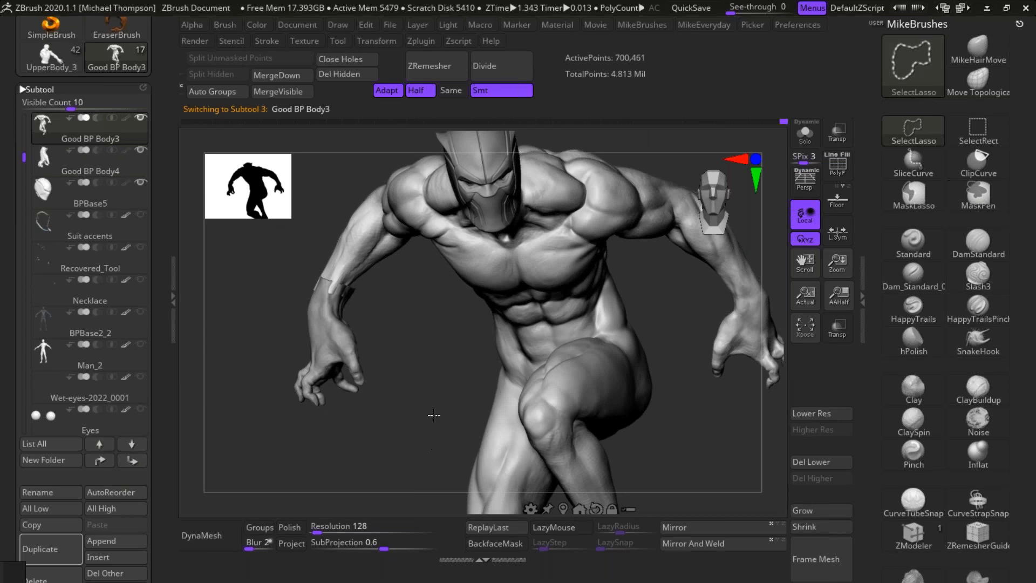
ctrl+shift+drag(432, 416, 412, 483)
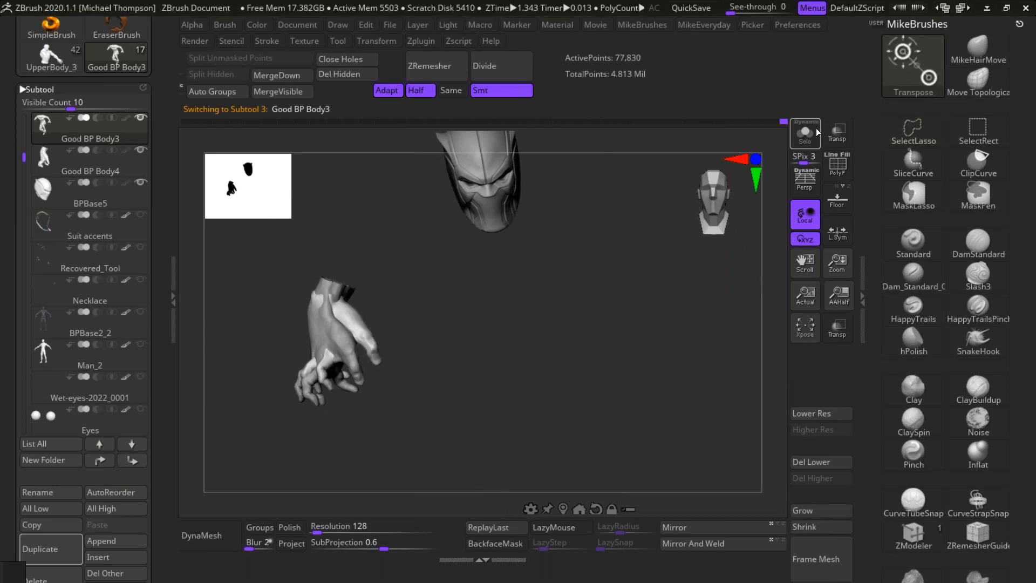
click(804, 142)
ctrl+shift+click(649, 415)
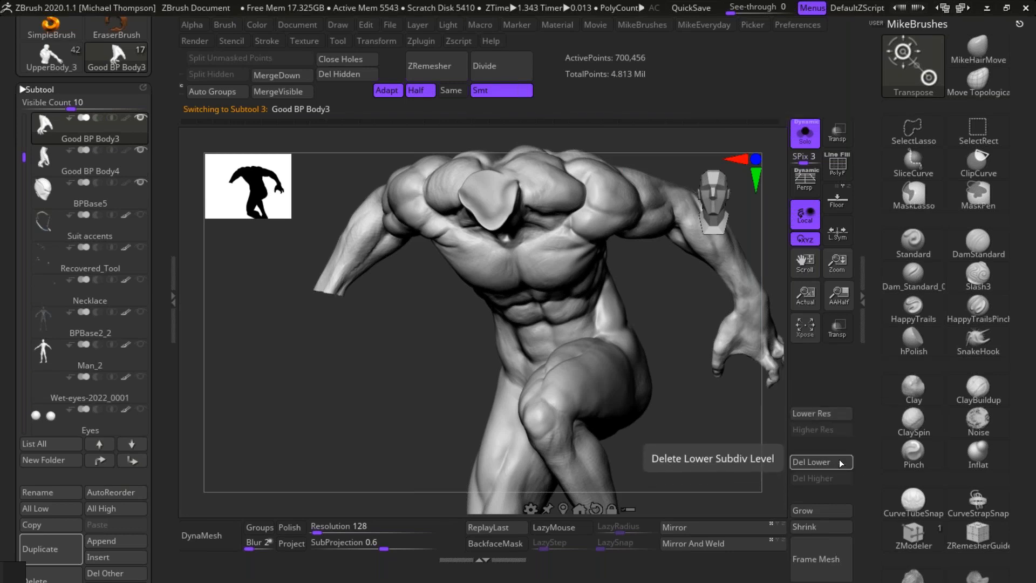
Step: Delete the lower subdivision levels and hidden geometry of Good BP Body3, and show all visible subtools again
click(820, 462)
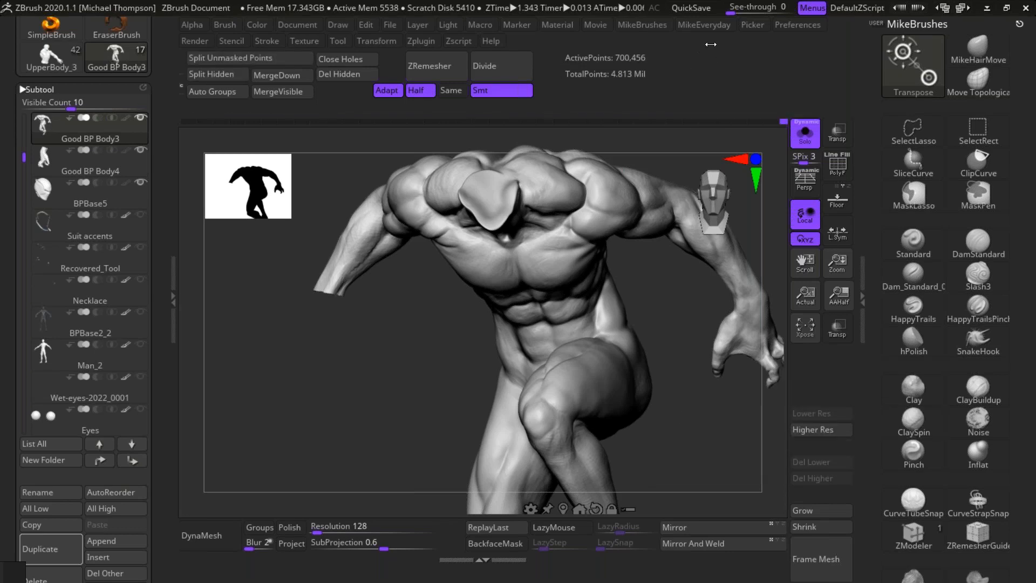
click(345, 74)
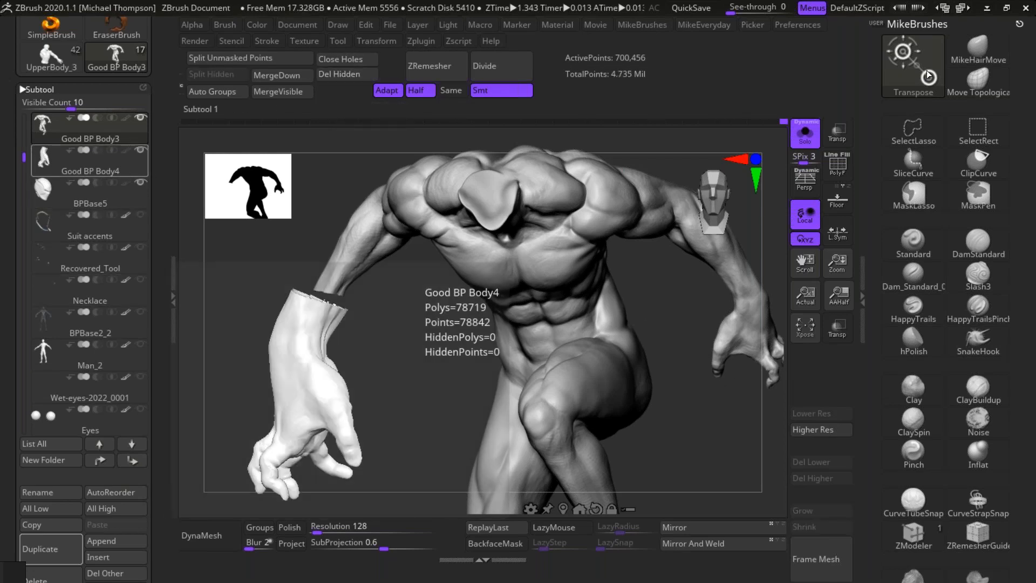
click(806, 134)
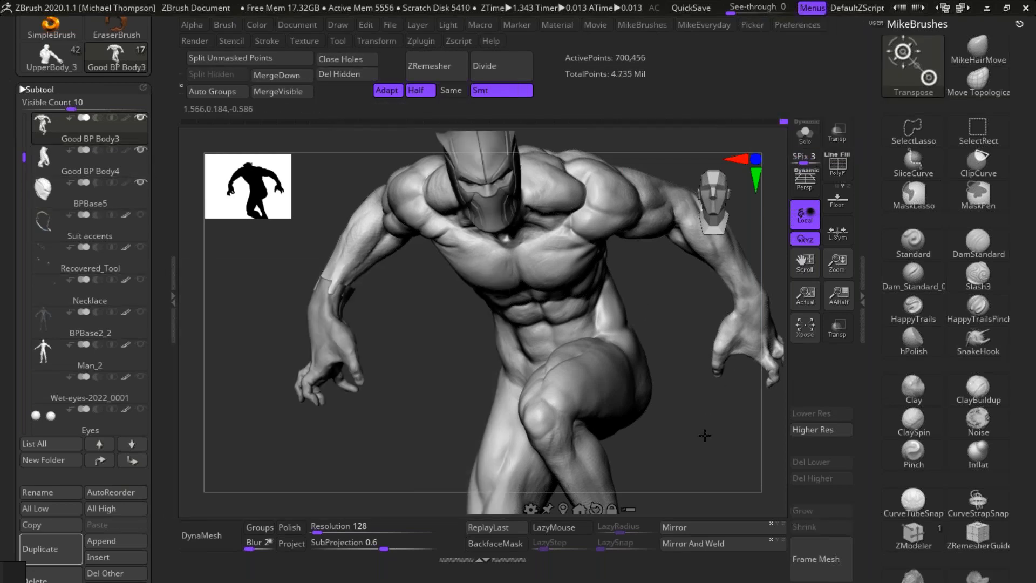
Step: Expand the Boolean options of the subtools and turn on Live Boolean
alt+drag(694, 421, 630, 186)
mouse_move(713, 375)
mouse_down()
mouse_move(721, 370)
mouse_move(705, 389)
mouse_move(755, 391)
mouse_move(683, 411)
mouse_move(705, 416)
mouse_move(704, 426)
mouse_move(744, 332)
mouse_up()
key(q)
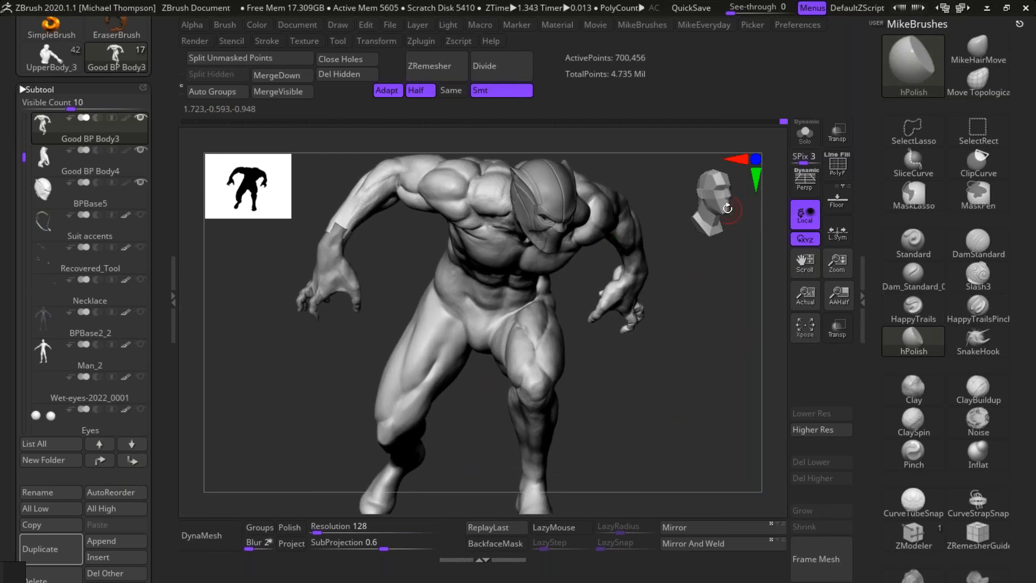
mouse_move(685, 386)
mouse_down()
mouse_move(693, 405)
mouse_move(711, 404)
mouse_move(698, 437)
mouse_move(714, 413)
mouse_move(706, 438)
mouse_up()
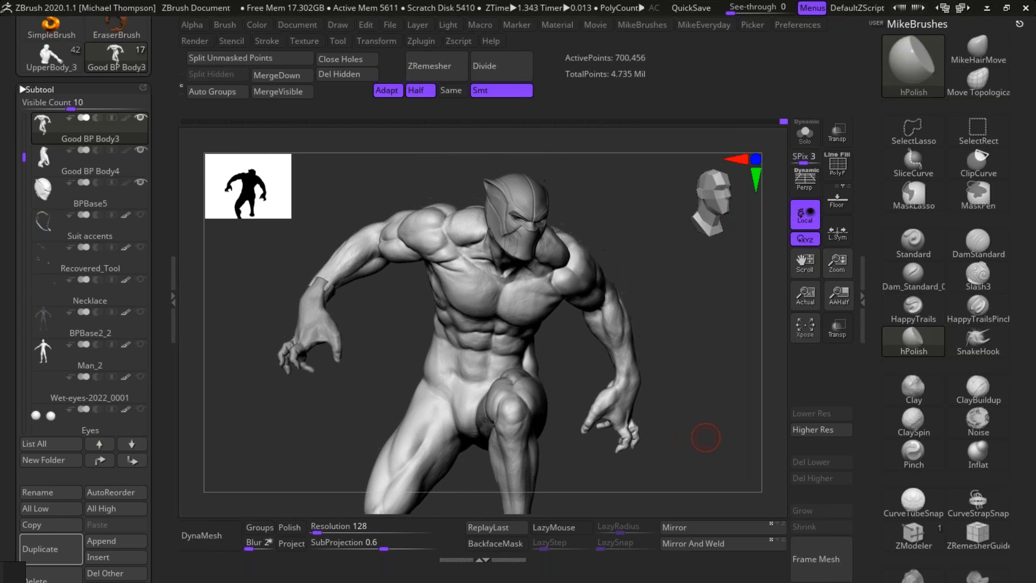
drag(160, 191, 156, 104)
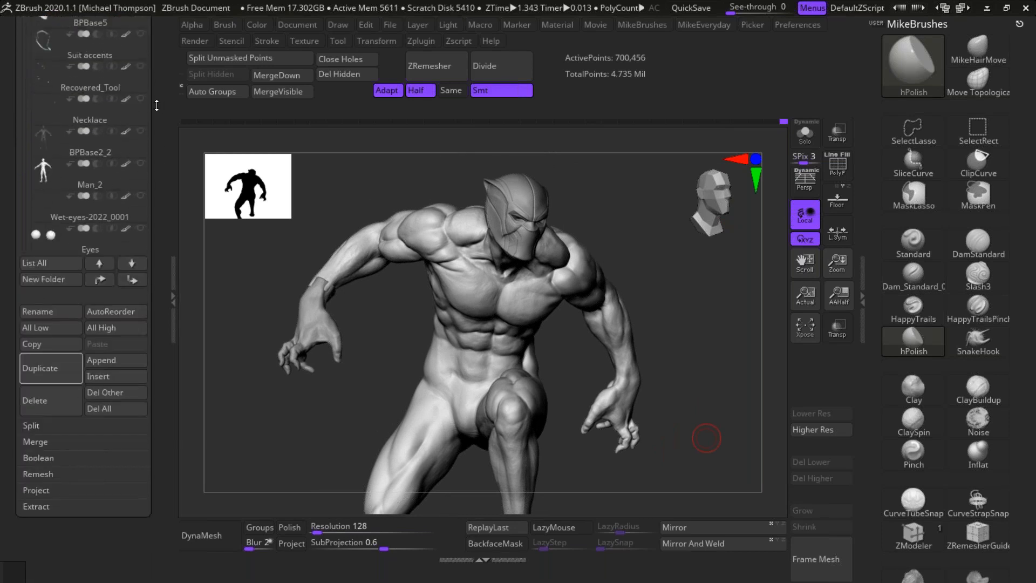
click(62, 460)
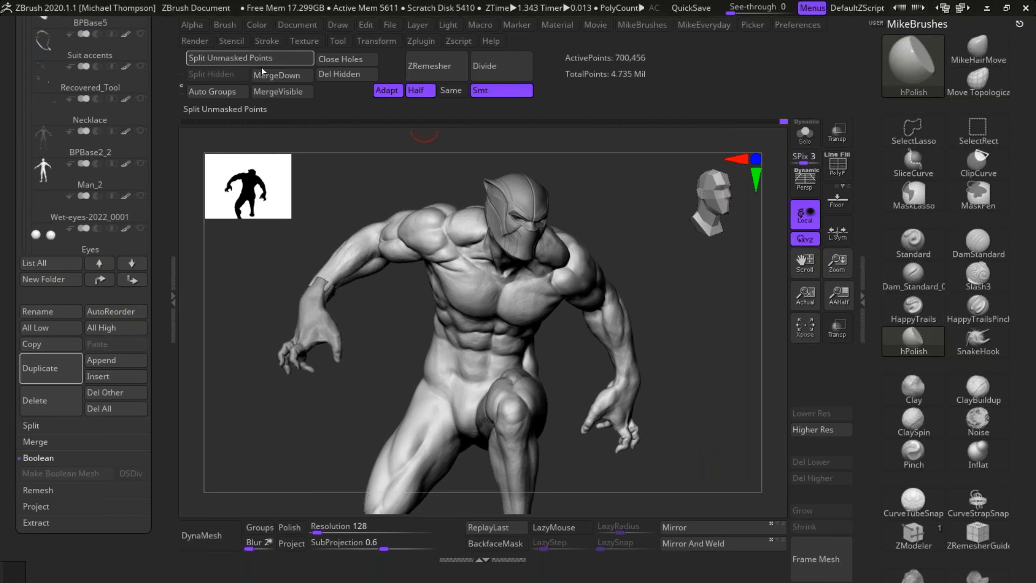
ctrl+drag(210, 107, 375, 108)
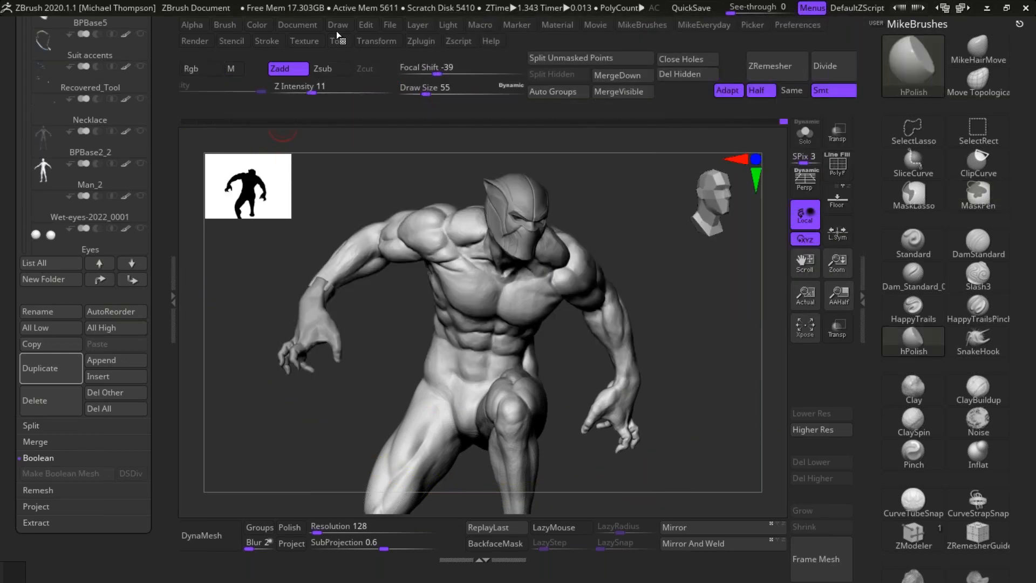
key(ctrl)
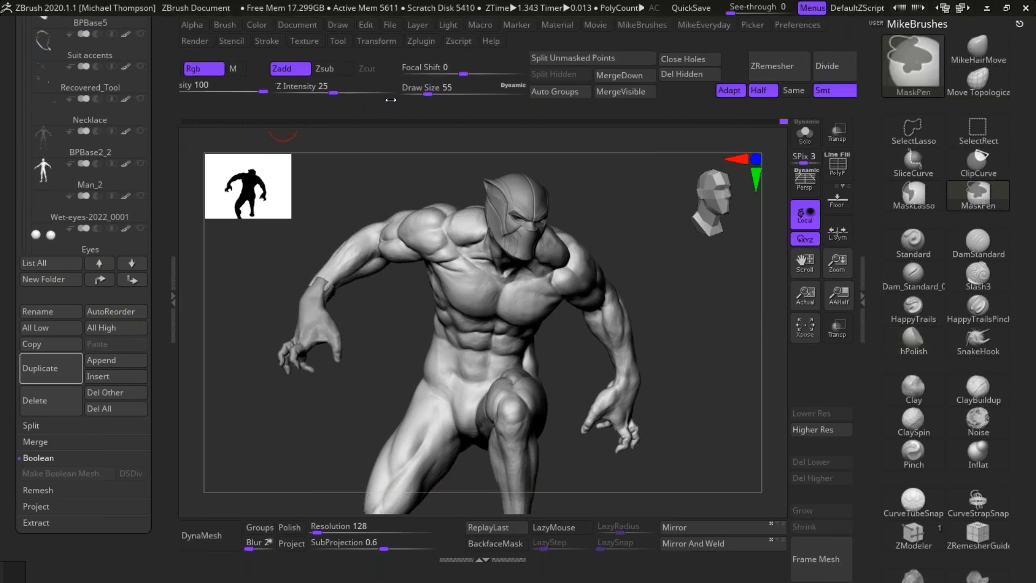
click(413, 70)
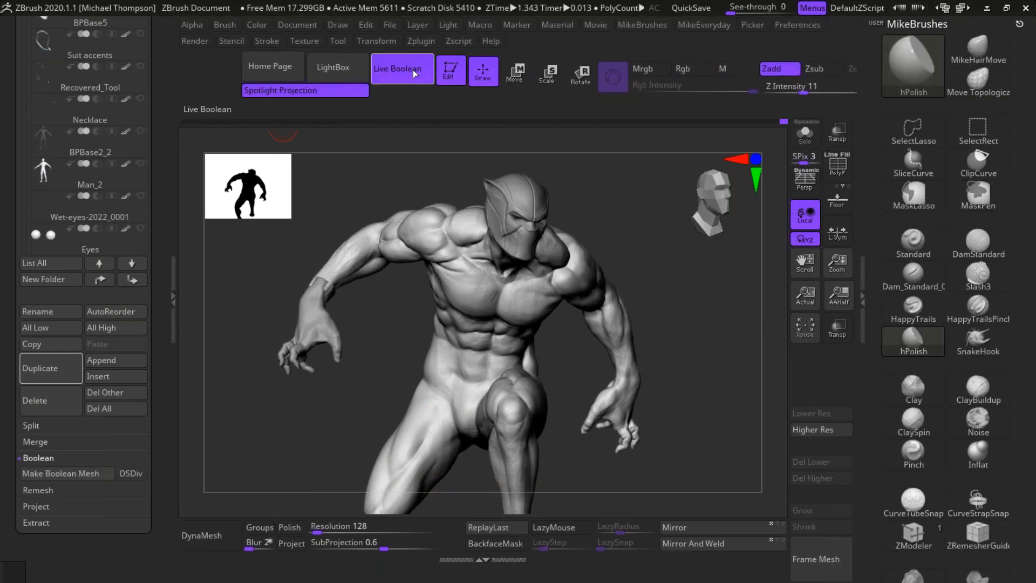
Step: Select the mirrored hand, Good BP Body4, isolate it and close the open hole at its wrist
drag(698, 306, 700, 464)
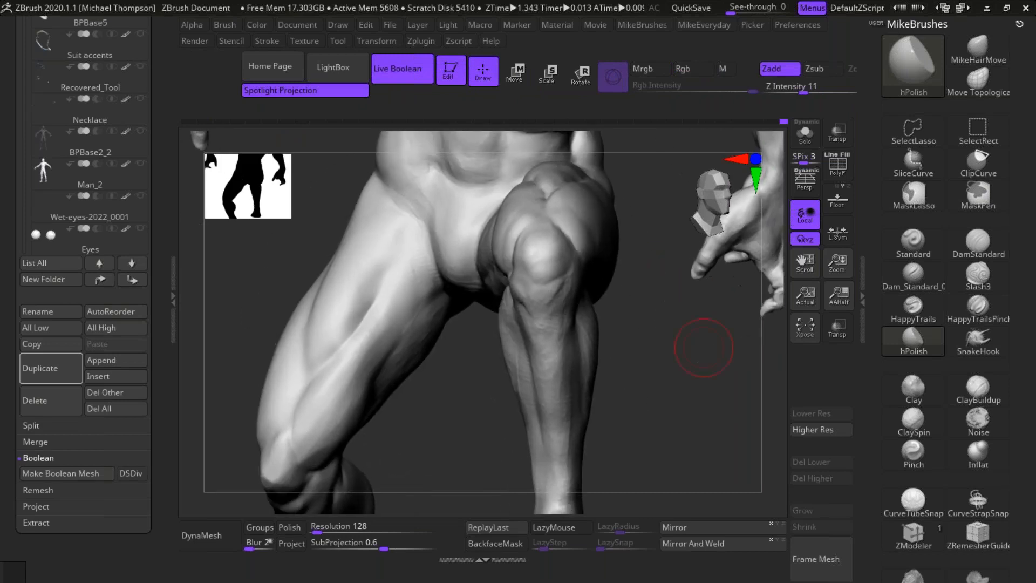
alt+drag(656, 354, 812, 577)
alt+click(344, 300)
mouse_move(400, 327)
mouse_down()
mouse_move(356, 402)
mouse_move(394, 333)
mouse_up()
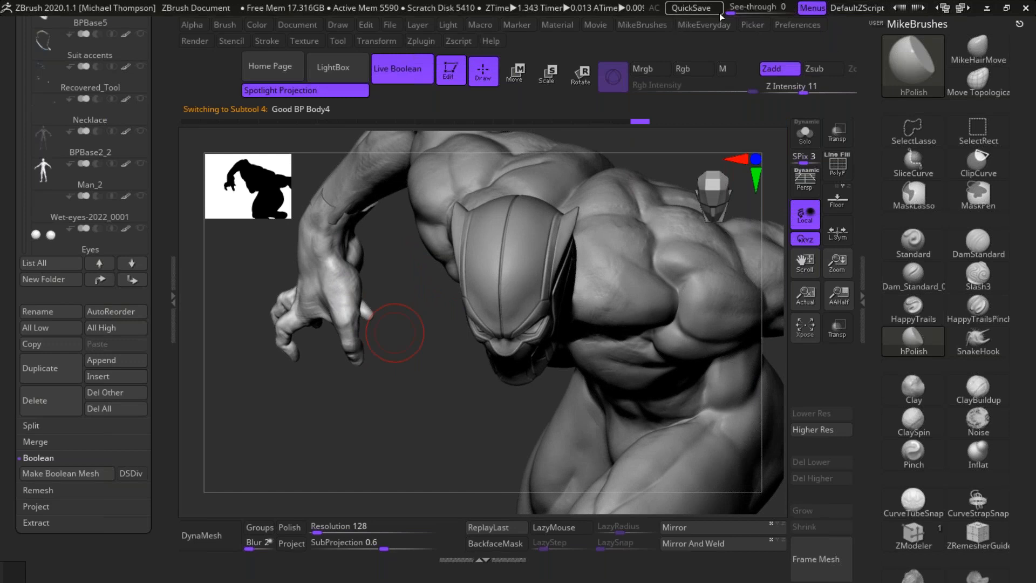
click(805, 134)
drag(499, 324, 575, 351)
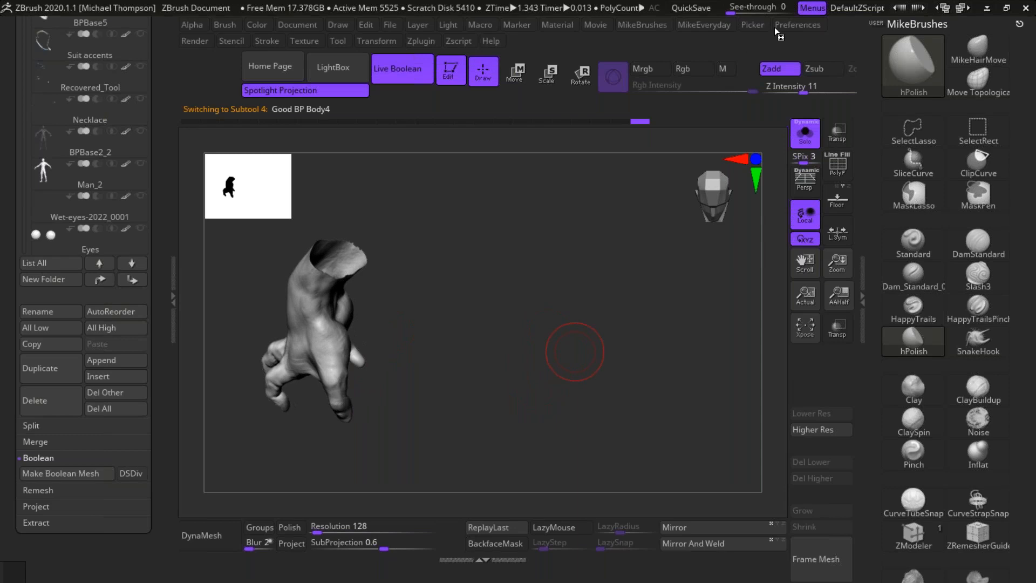
ctrl+drag(813, 99, 206, 174)
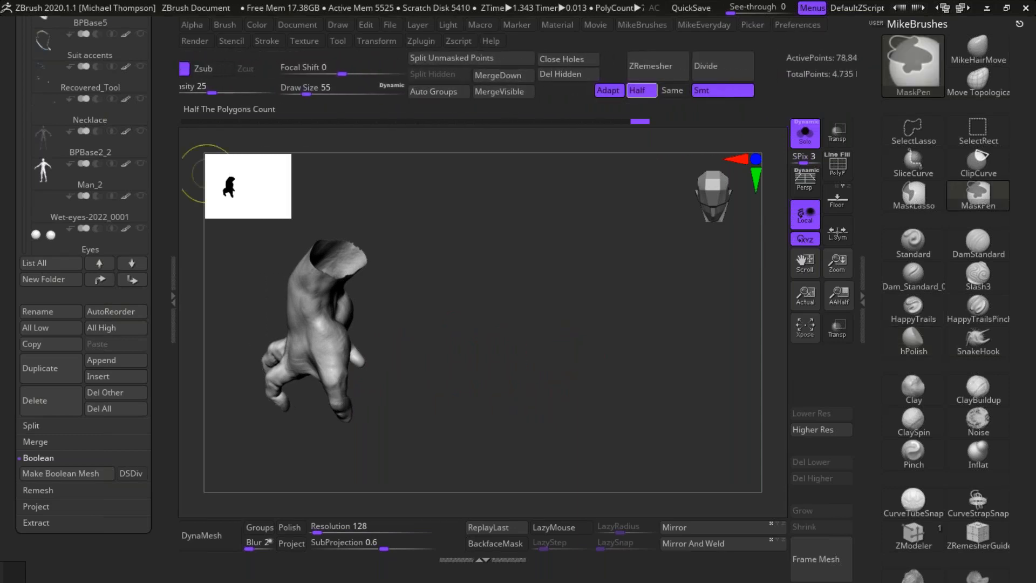
click(581, 59)
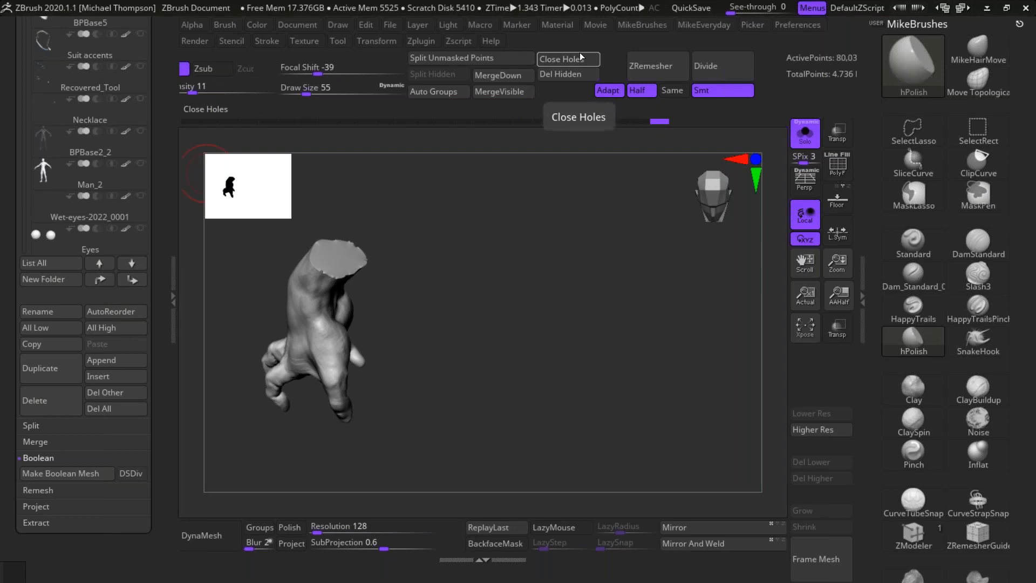
drag(515, 283, 562, 230)
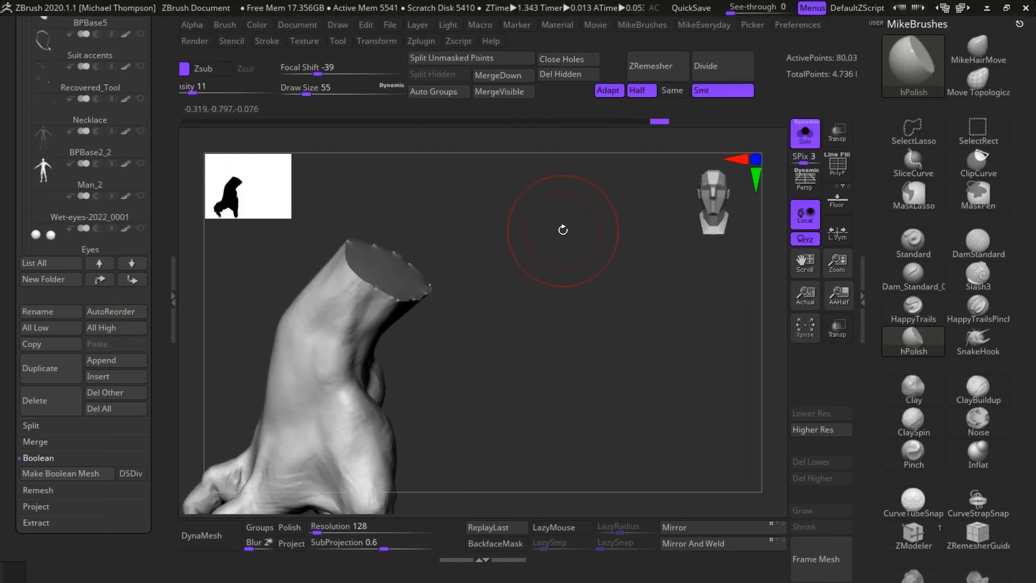
Step: Make Good BP Body3 the active subtool and close the hole at the end of its right forearm
scroll(143, 270, up, 10)
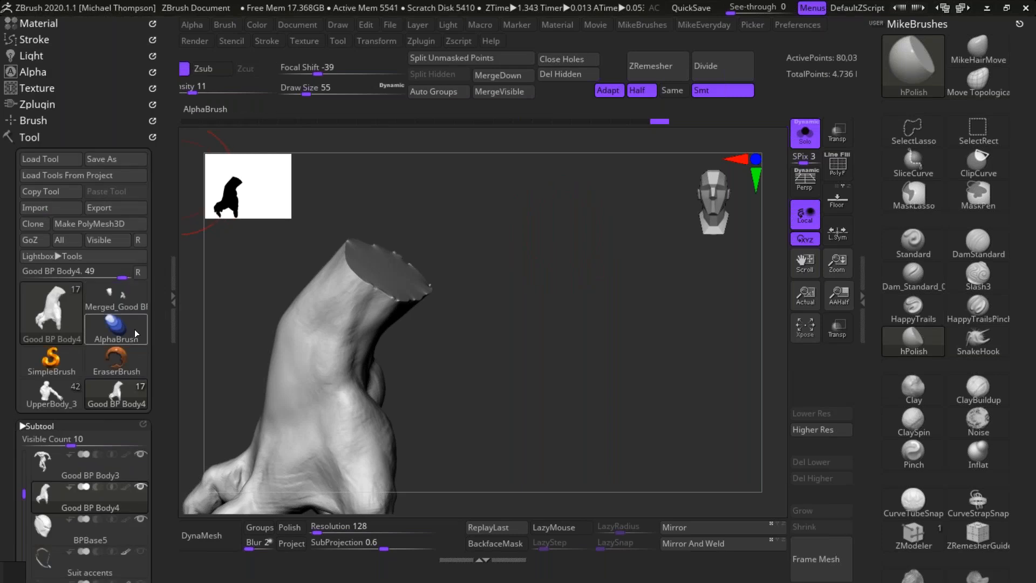
click(120, 458)
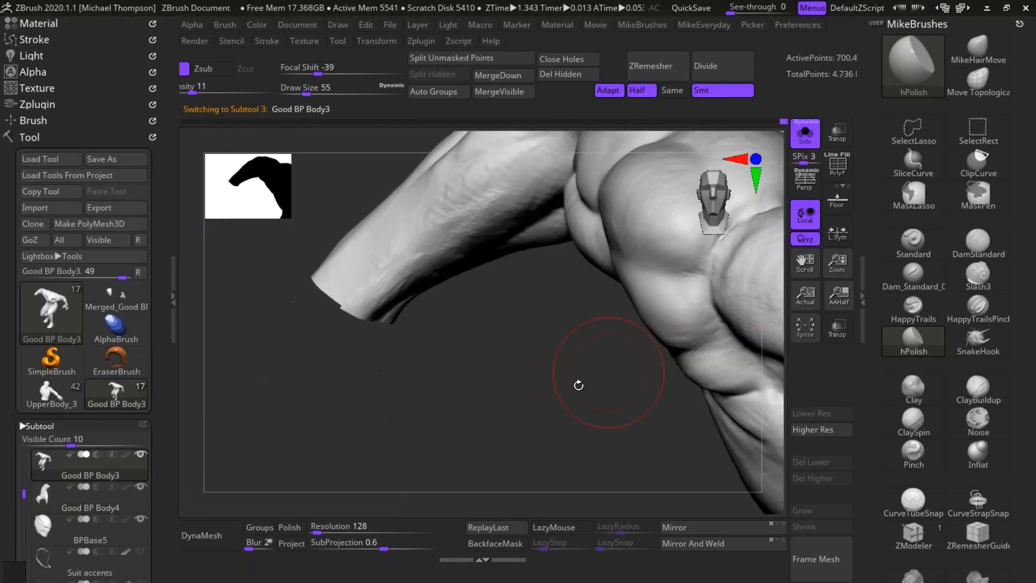
right_drag(553, 357, 577, 291)
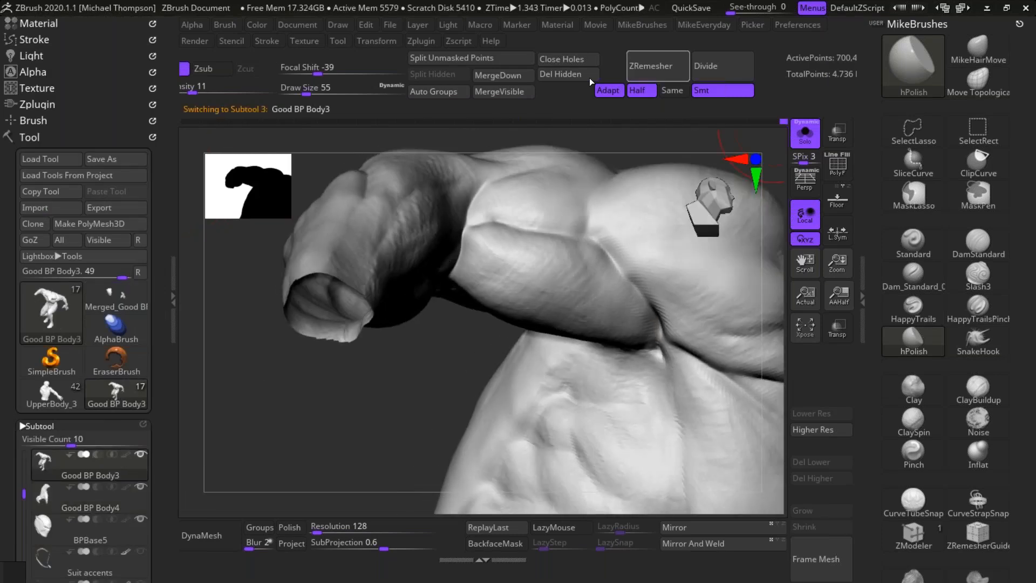
click(594, 59)
right_drag(428, 370, 426, 399)
Step: Make BPBase5 the active subtool and turn off Solo to show the body, hand and mask together
click(130, 533)
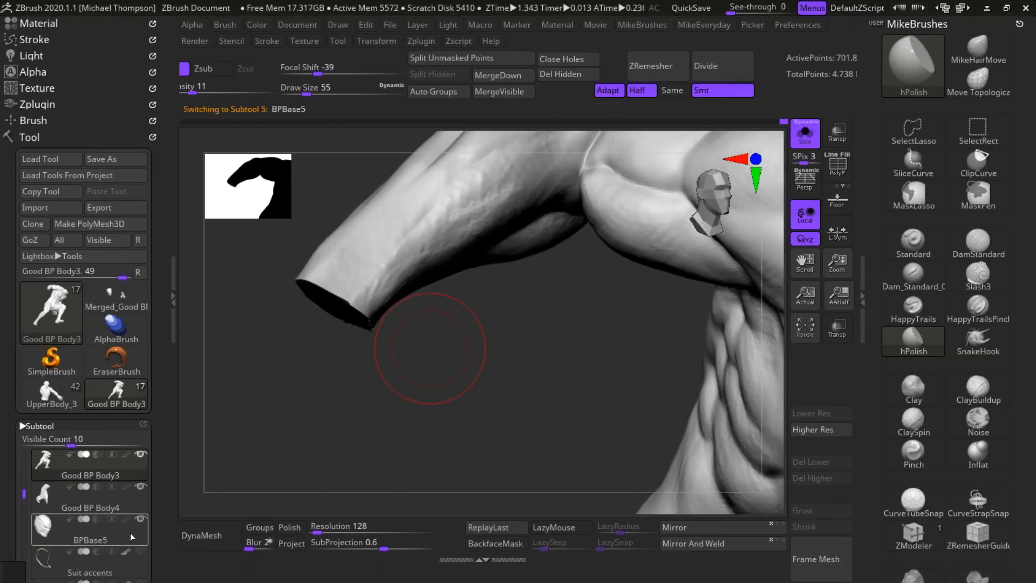
ctrl+right_drag(597, 390, 552, 329)
alt+right_drag(550, 421, 421, 397)
right_drag(184, 483, 217, 449)
click(805, 132)
ctrl+right_drag(741, 255, 745, 418)
right_drag(429, 413, 592, 424)
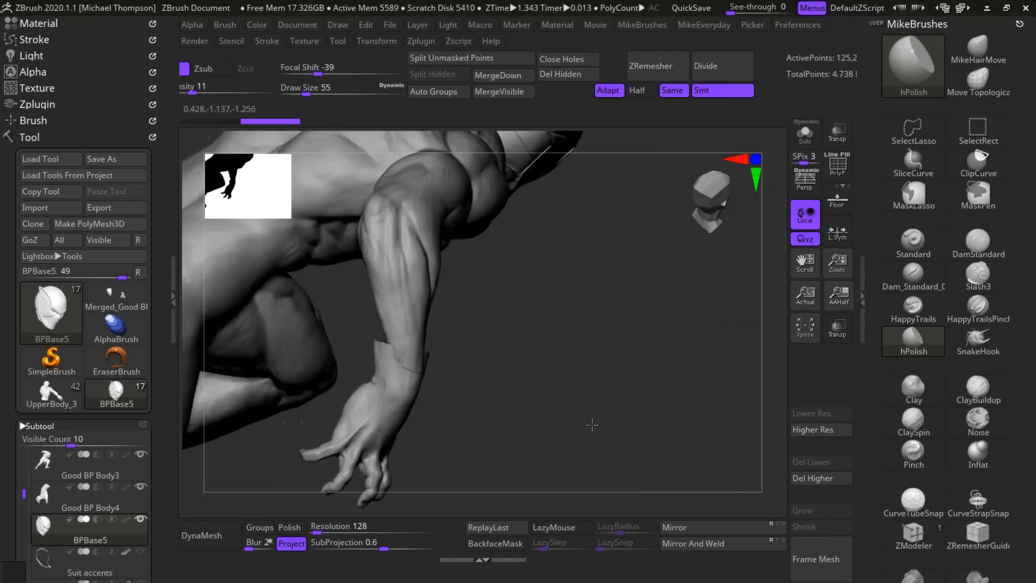
drag(592, 424, 621, 418)
Step: Make Good BP Body3 active and reshape the wrist end of its right forearm around the new hand with MikeHairMove at draw size 130
alt+click(485, 302)
mouse_move(594, 386)
mouse_down()
mouse_move(617, 397)
mouse_move(713, 380)
mouse_move(676, 405)
mouse_up()
click(979, 48)
key(s)
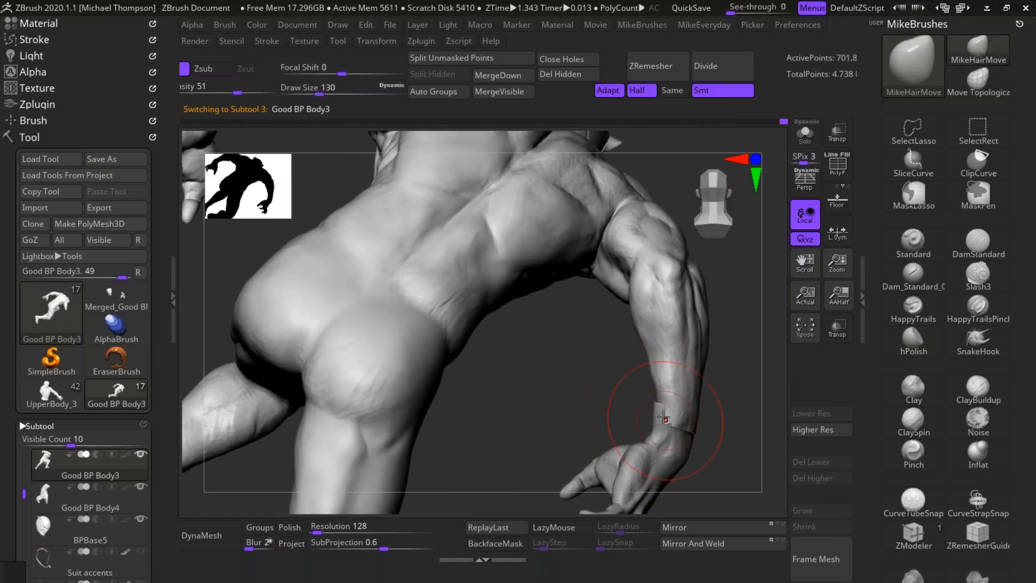
drag(744, 394, 663, 398)
mouse_move(757, 392)
mouse_down()
mouse_move(573, 400)
mouse_move(586, 362)
mouse_up()
mouse_move(638, 405)
mouse_down()
mouse_move(656, 381)
mouse_move(631, 424)
mouse_up()
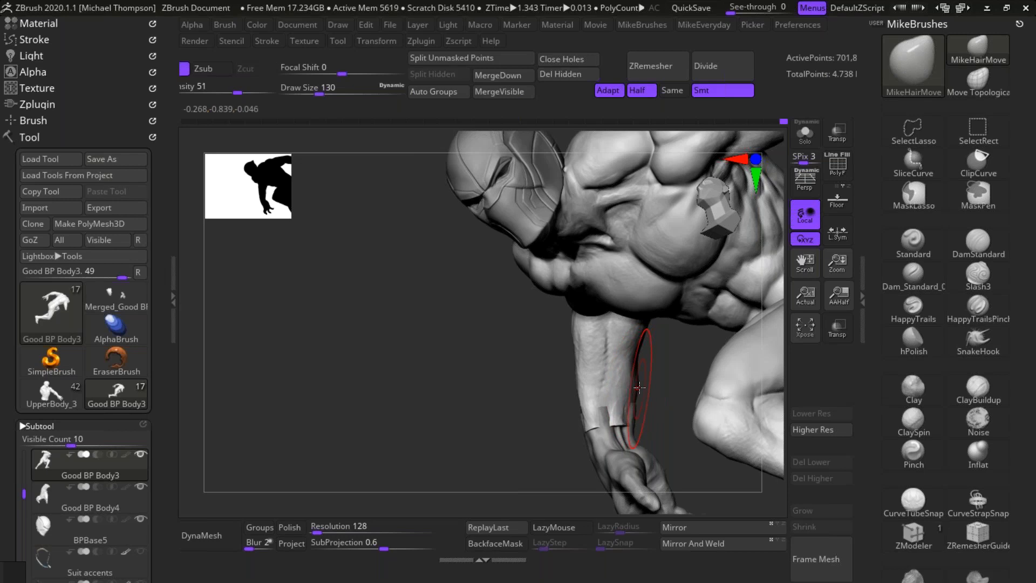
Step: Keep pulling the forearm edge into line with the hand's wrist from the front, side and back with MikeHairMove
drag(619, 426, 597, 424)
drag(542, 452, 628, 433)
drag(527, 467, 631, 439)
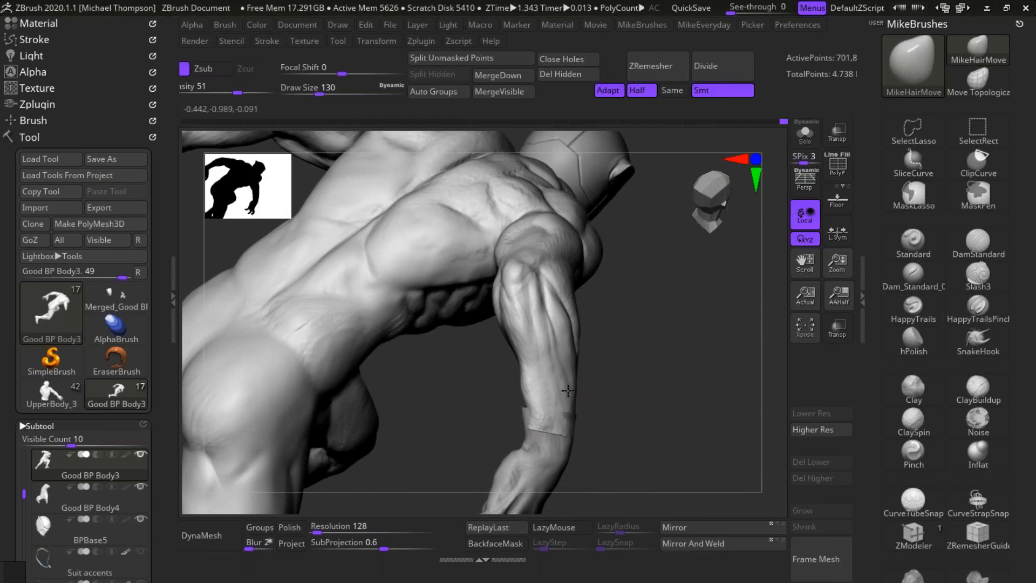
drag(639, 401, 513, 415)
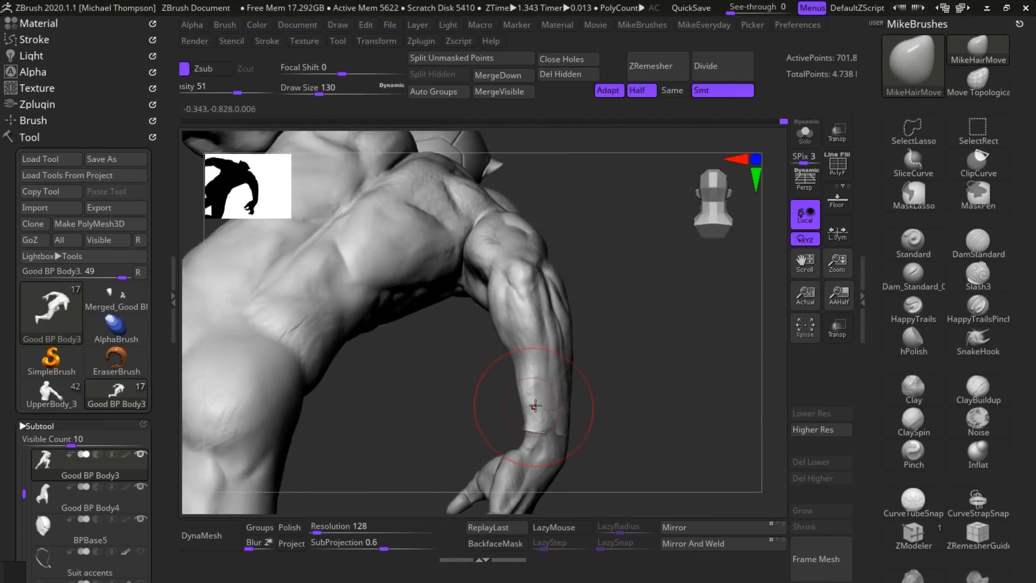
drag(663, 397, 543, 432)
drag(477, 426, 588, 394)
Step: Decline Dynamic Subdiv and refine the overlap between forearm and hand with MikeHairMove at draw size 45
key(d)
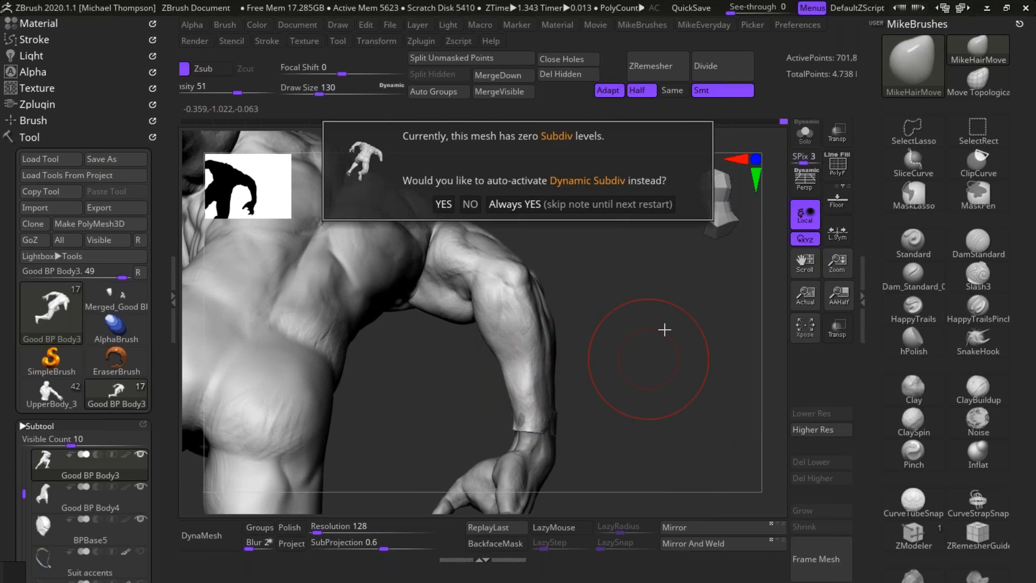
click(468, 204)
key(s)
mouse_move(659, 348)
mouse_down()
mouse_move(643, 349)
mouse_move(666, 360)
mouse_move(602, 397)
mouse_move(524, 397)
mouse_up()
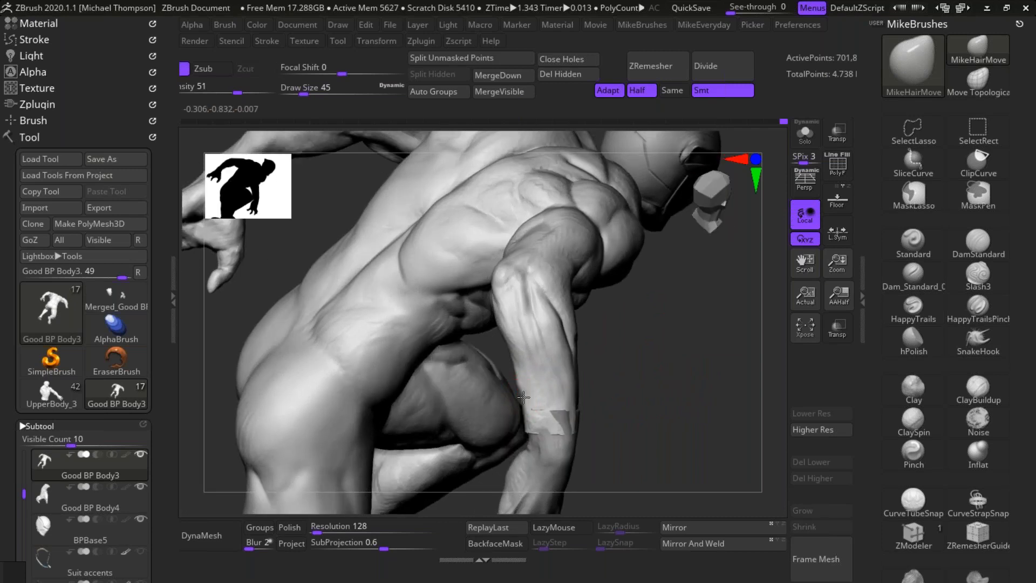
mouse_move(674, 414)
mouse_down()
mouse_move(439, 426)
mouse_move(462, 428)
mouse_up()
mouse_move(747, 352)
mouse_down()
mouse_move(593, 300)
mouse_move(631, 297)
mouse_move(686, 318)
mouse_move(702, 421)
mouse_up()
alt+drag(749, 397, 649, 449)
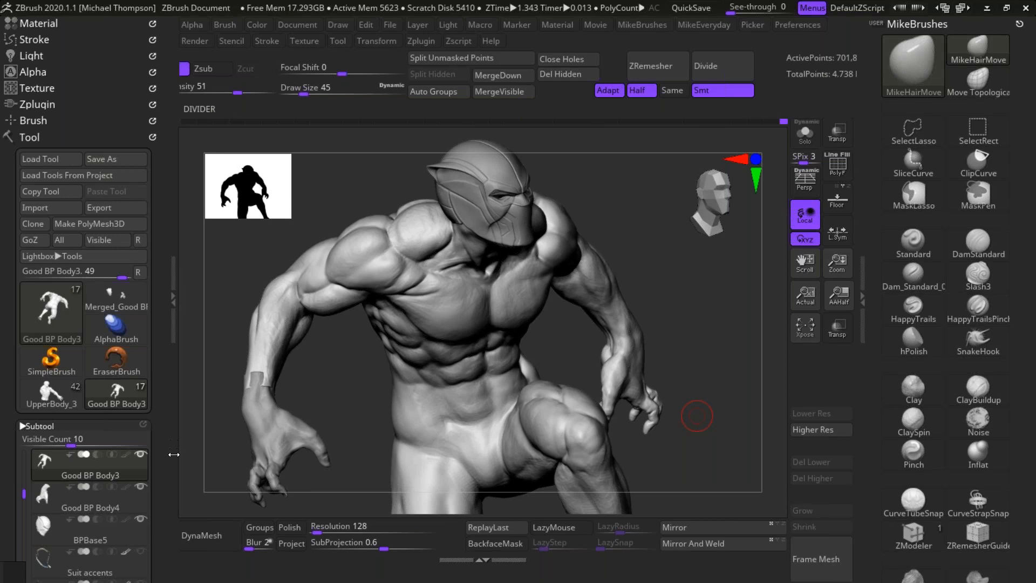
Step: Make a Boolean mesh from the visible body, hand and mask, and switch to the UMesh_Good BP Body3 tool
click(159, 321)
scroll(79, 326, down, 10)
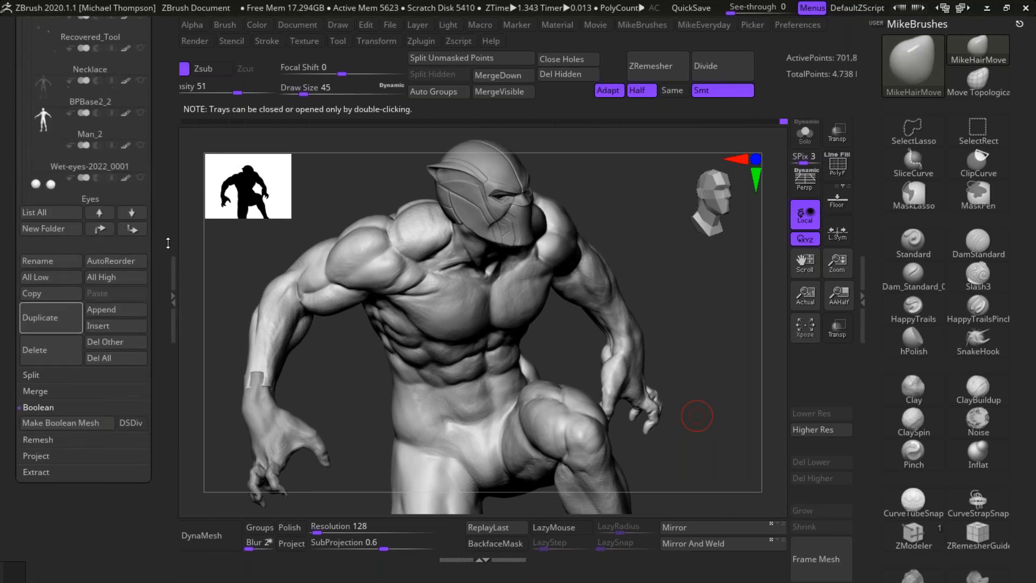
click(101, 429)
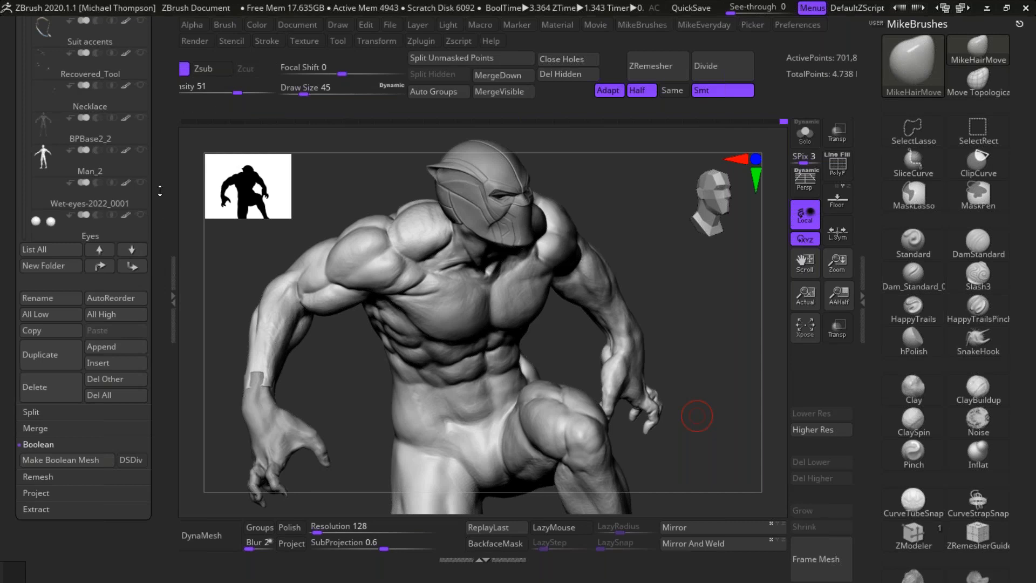
drag(159, 191, 159, 389)
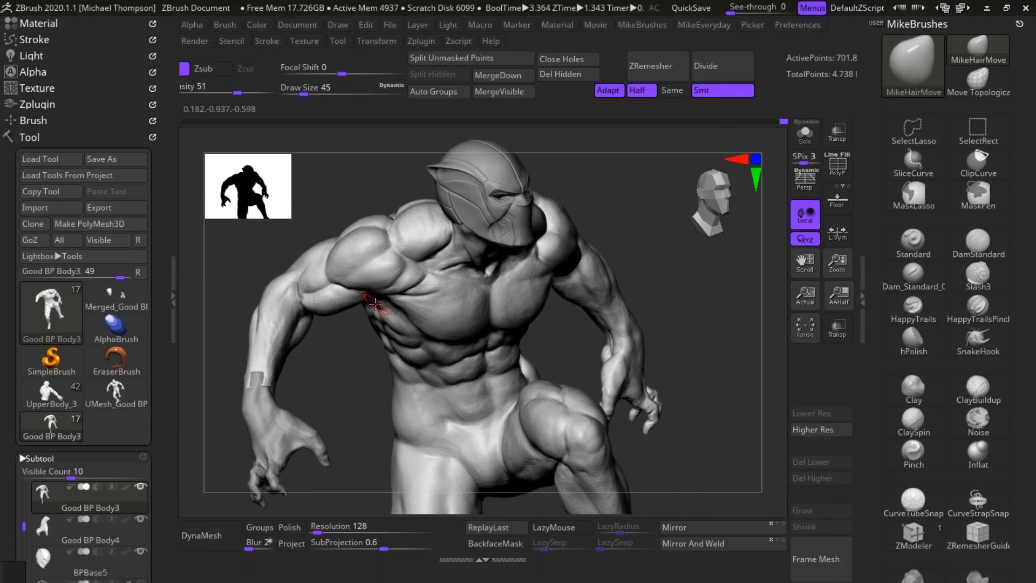
click(123, 402)
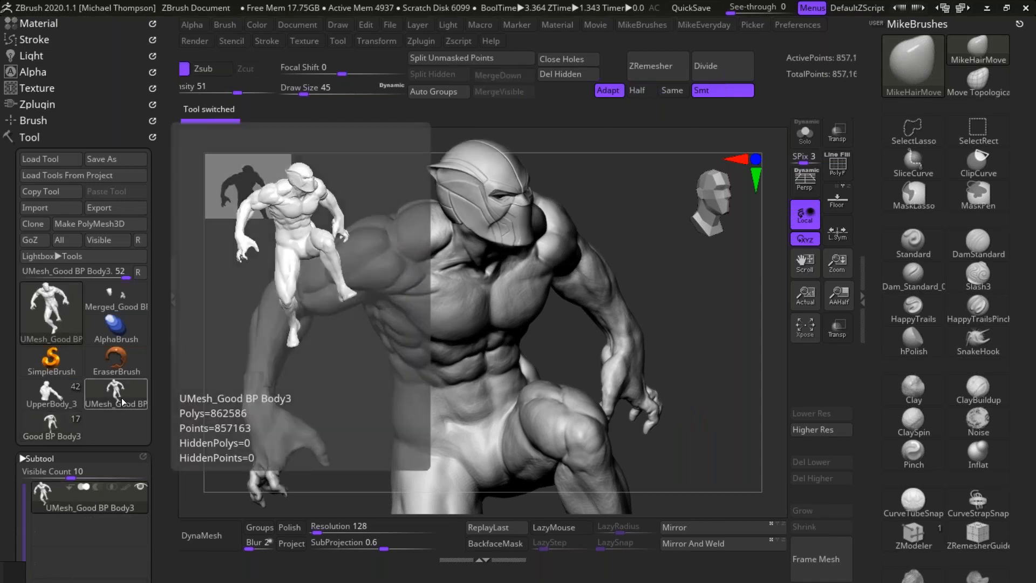
drag(707, 377, 652, 370)
Step: Show the PolyFrame colours, merge the joined mesh into a single polygroup and hide the PolyFrame again
key(space)
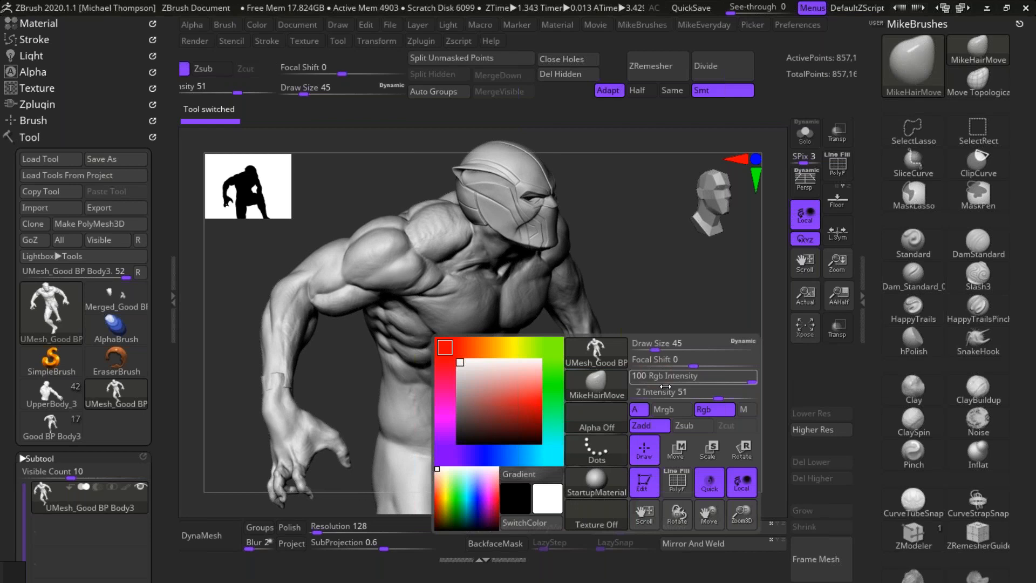
click(680, 486)
drag(708, 388, 687, 333)
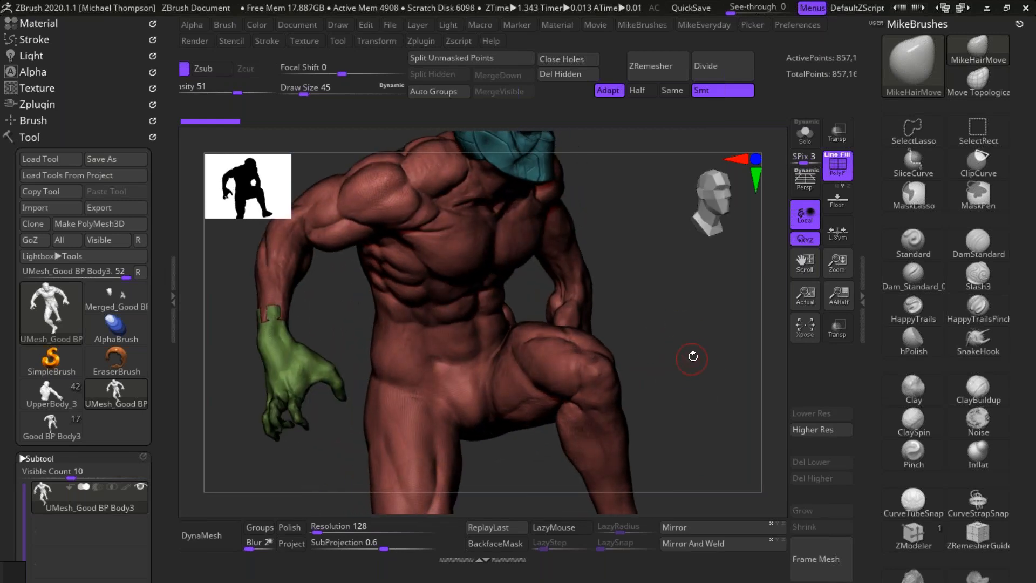
key(ctrl)
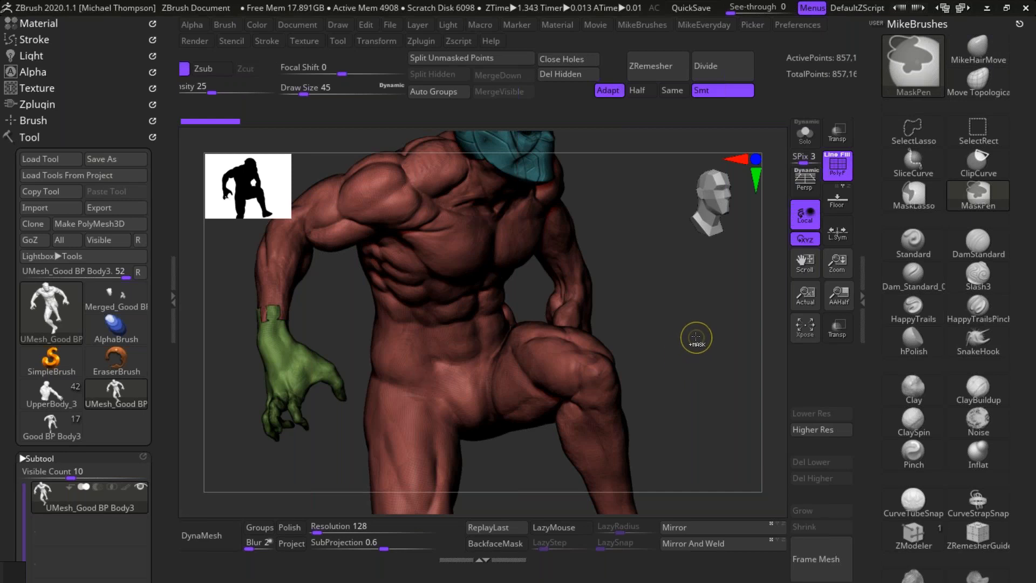
ctrl+drag(695, 334, 688, 352)
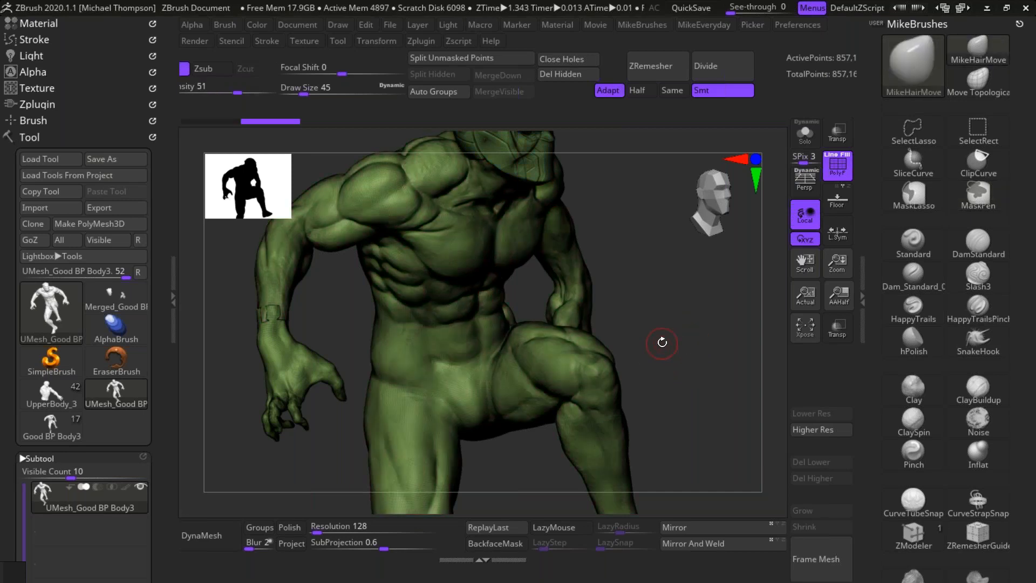
key(space)
click(440, 486)
Step: Frame the joined wrist, choose the Standard brush and activate Sculptris Pro mode
alt+drag(350, 326, 530, 436)
alt+drag(444, 280, 604, 480)
drag(558, 384, 769, 297)
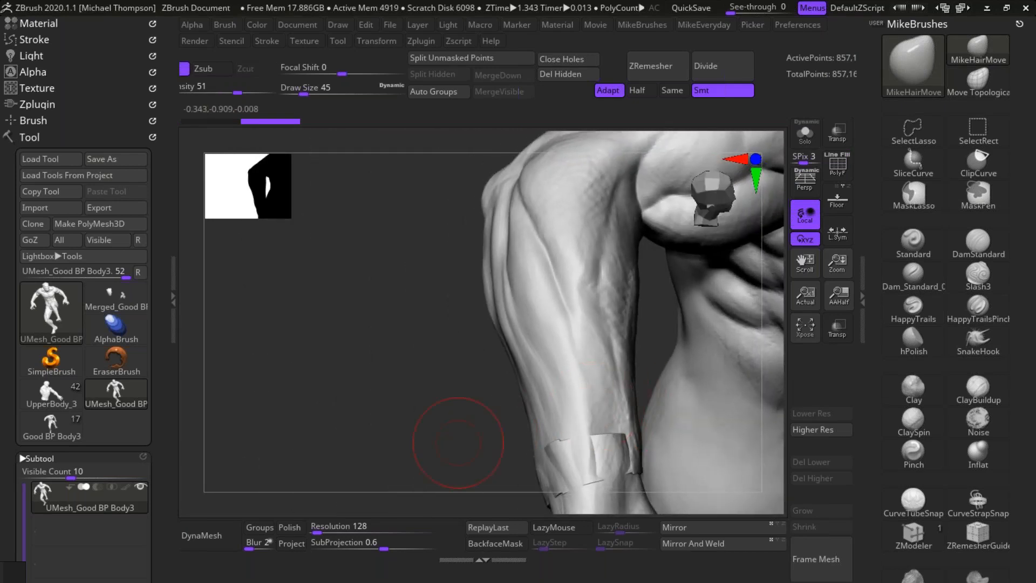
alt+drag(457, 439, 336, 344)
key(ctrl)
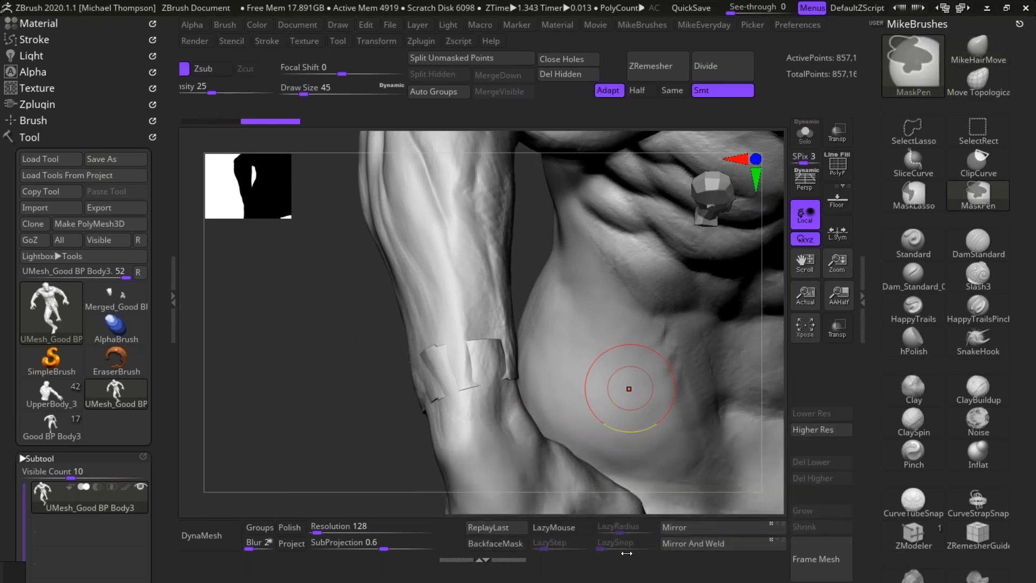
drag(625, 556, 108, 563)
key(ctrl)
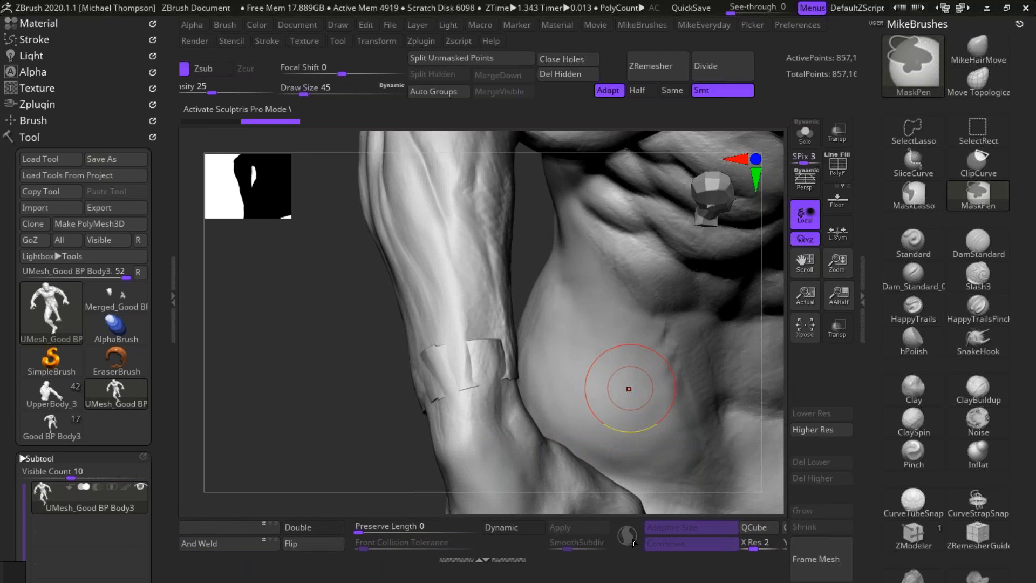
click(921, 239)
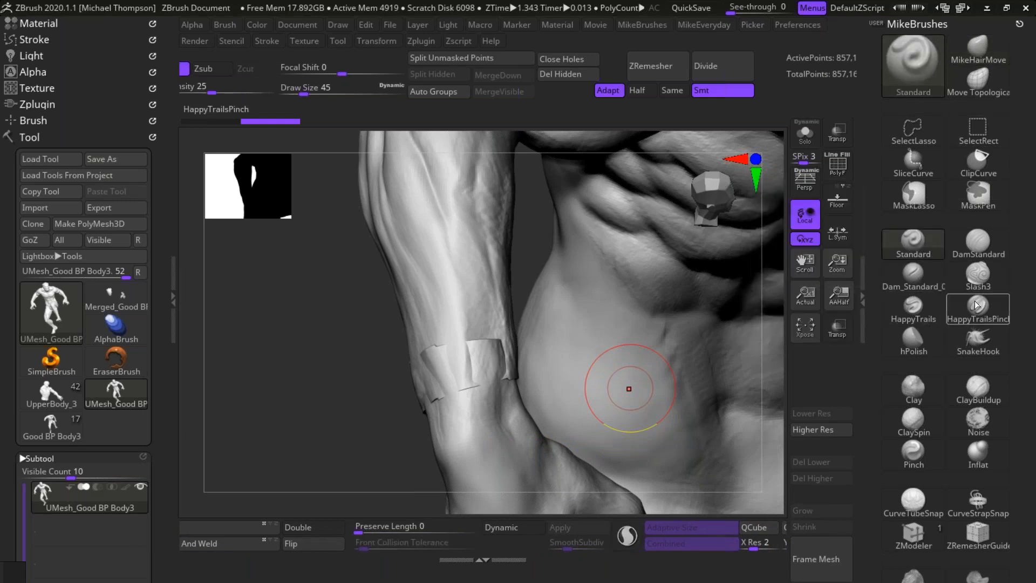
click(628, 535)
Step: Adjust the draw size and smooth away the jagged Boolean seam around the front of the right wrist
drag(356, 433, 327, 418)
key(s)
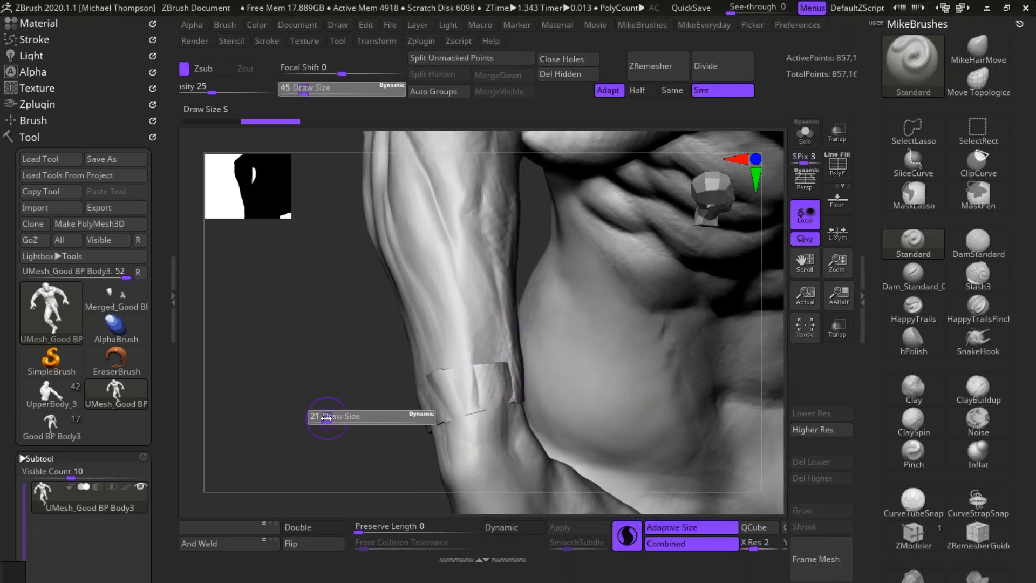
mouse_move(480, 366)
shift+mouse_down()
mouse_move(491, 383)
mouse_move(440, 395)
mouse_move(439, 438)
shift+mouse_up()
key(s)
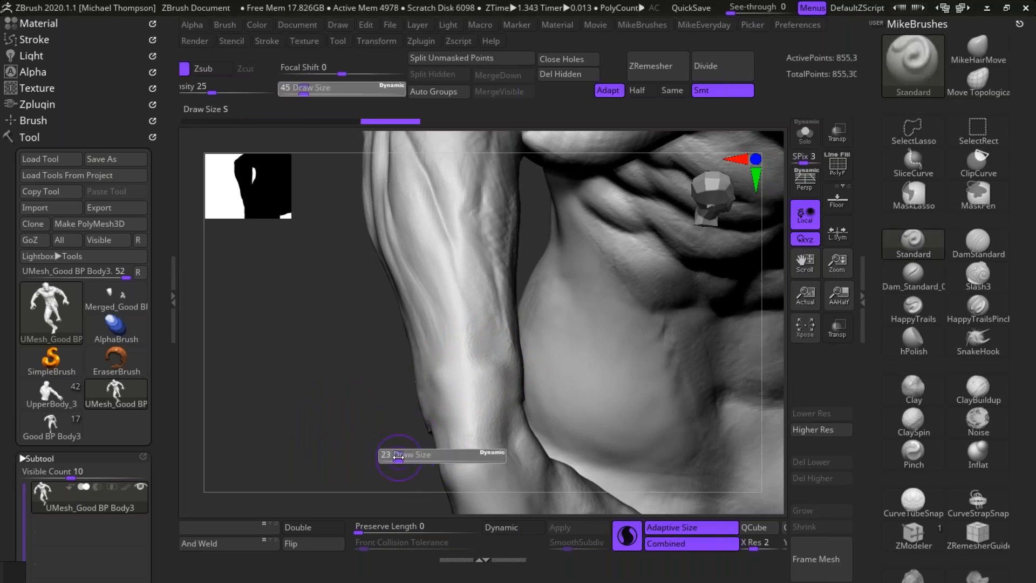
key(shift)
mouse_move(419, 451)
shift+mouse_down()
mouse_move(536, 363)
mouse_move(553, 375)
mouse_move(510, 377)
shift+mouse_up()
key(s)
shift+drag(377, 399, 391, 426)
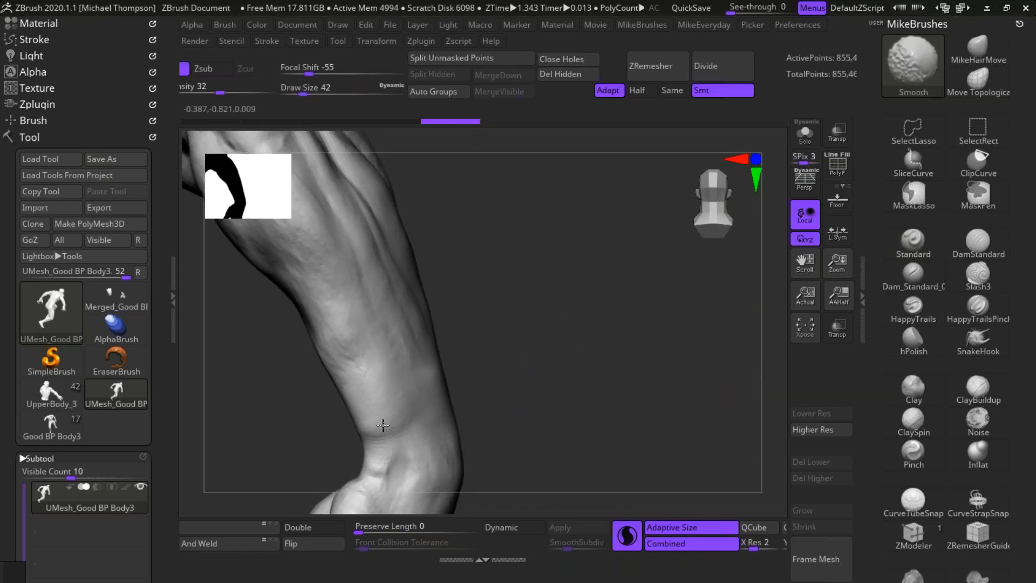
Step: Smooth the remaining seam on the back and inner side of the right wrist at draw size 42
mouse_move(601, 414)
mouse_down()
mouse_move(721, 354)
mouse_move(580, 335)
mouse_up()
alt+drag(647, 319, 636, 388)
drag(636, 388, 631, 345)
shift+drag(419, 400, 422, 387)
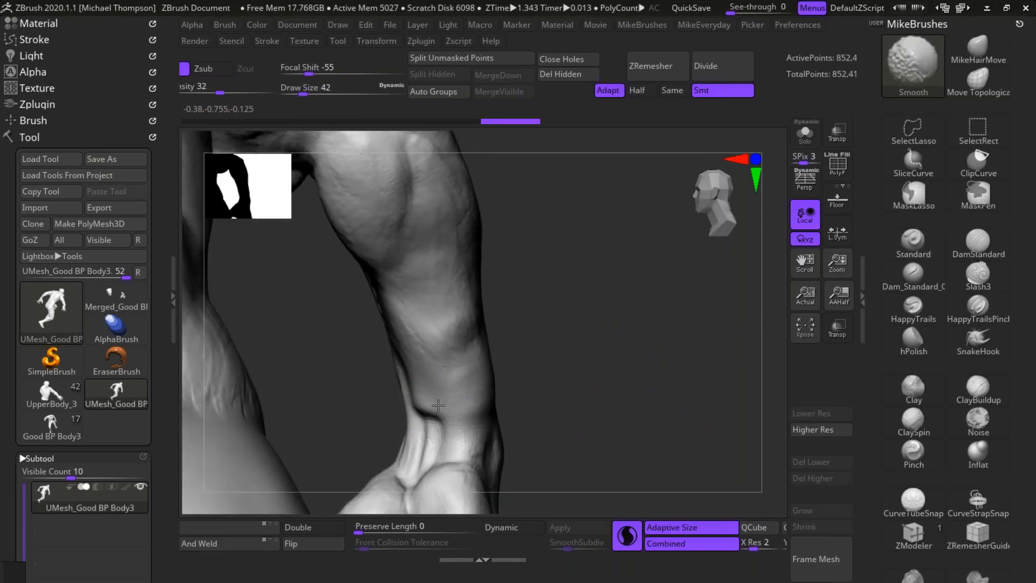
shift+drag(465, 396, 467, 395)
Step: Polish the crease at the back of the right wrist with the hPolish brush at draw size 42
key(b)
key(h)
key(p)
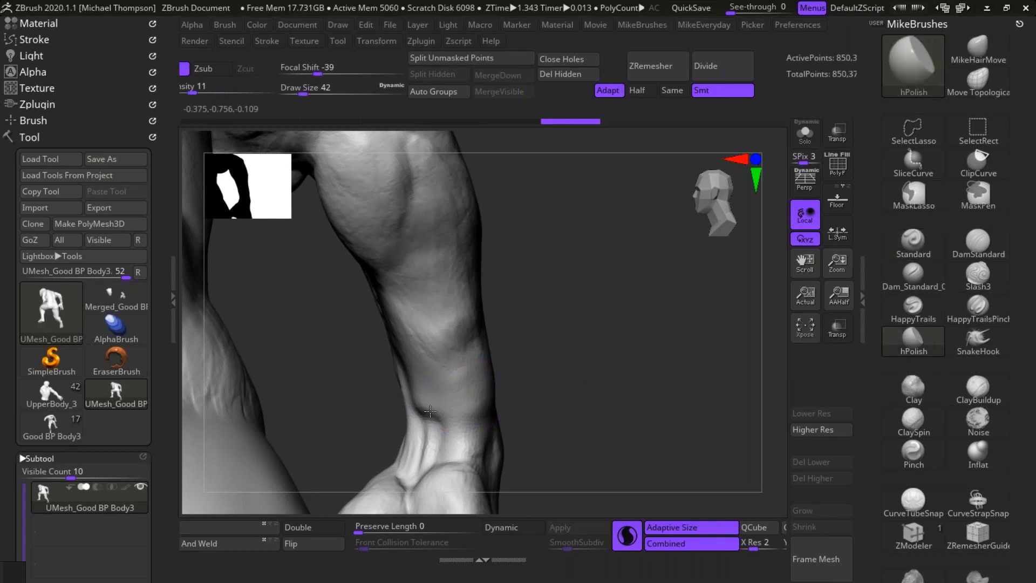
drag(431, 391, 431, 391)
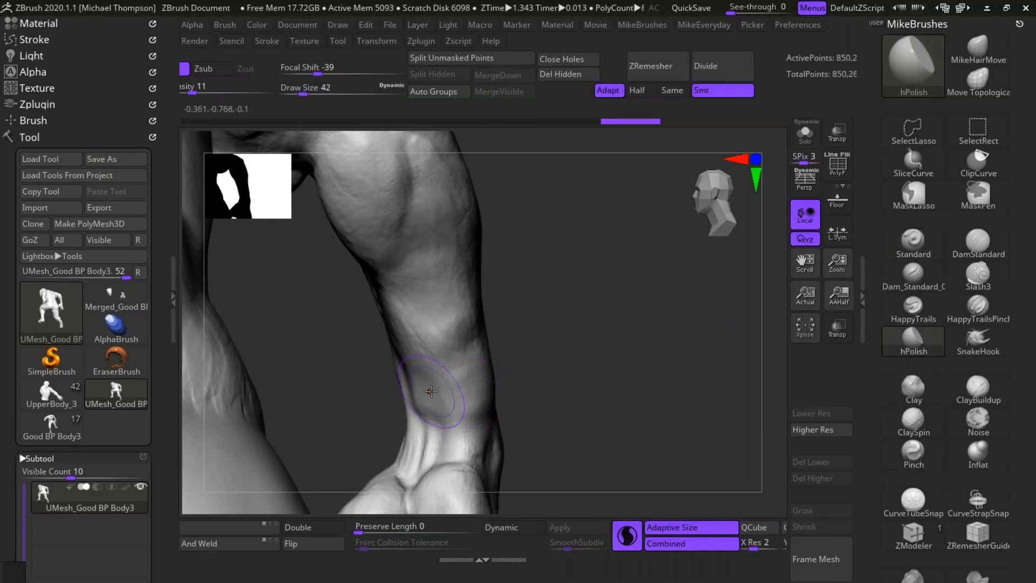
Step: Switch to Photoshop and open the venom image from the HighResForWacom folder inside the Wacom folder
key(alt+Tab)
key(Tab)
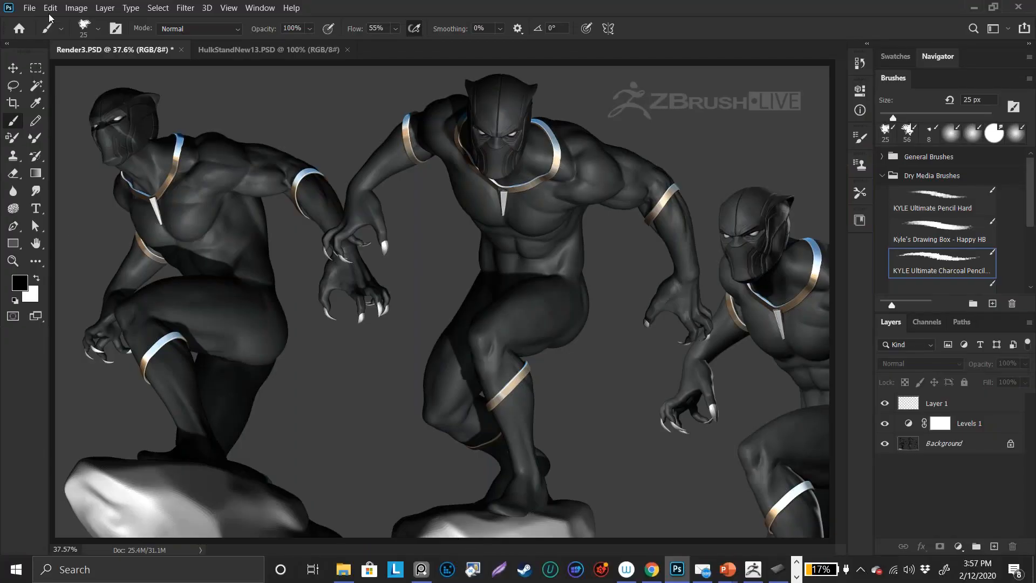
click(36, 7)
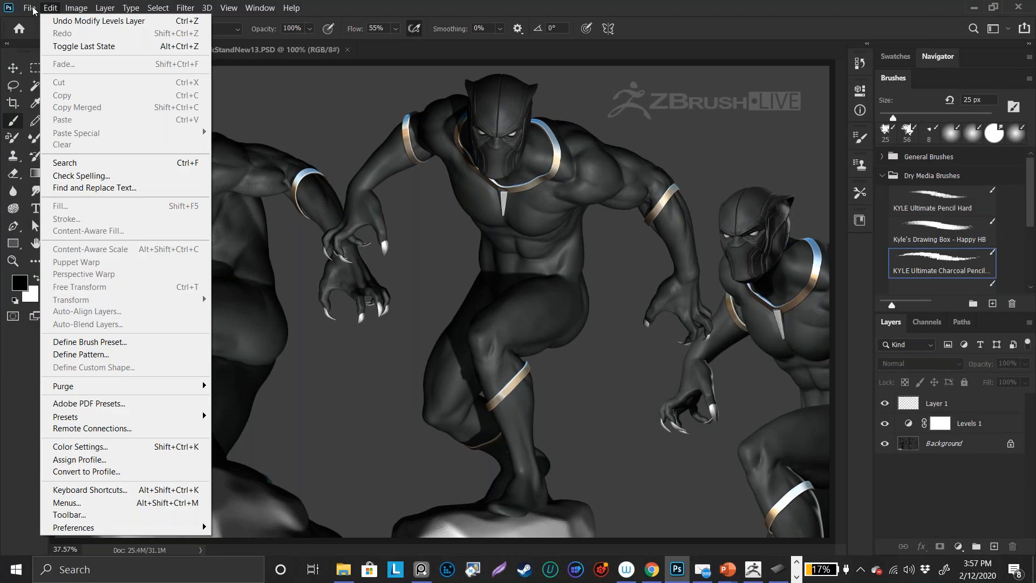
click(42, 34)
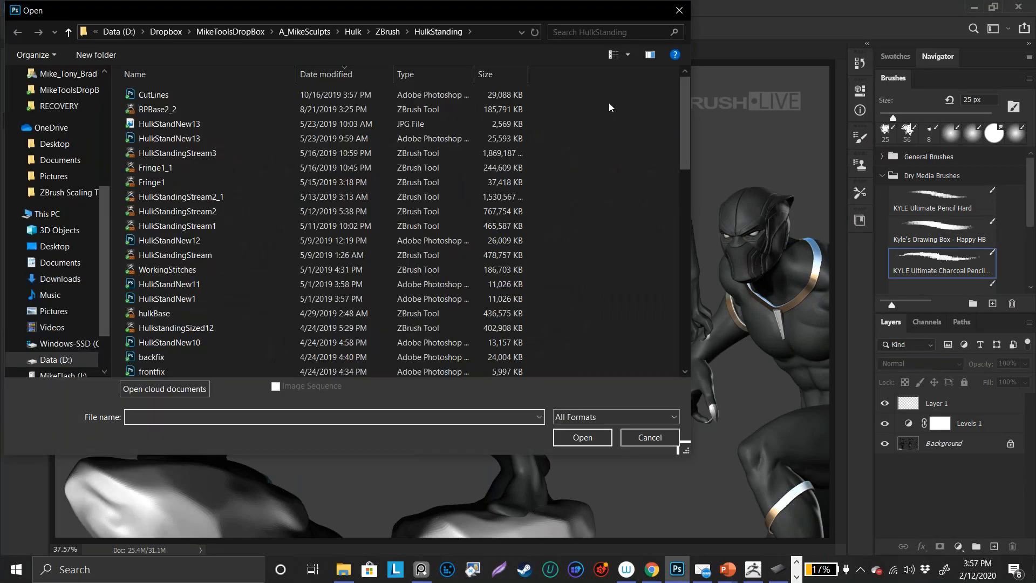
scroll(105, 219, up, 5)
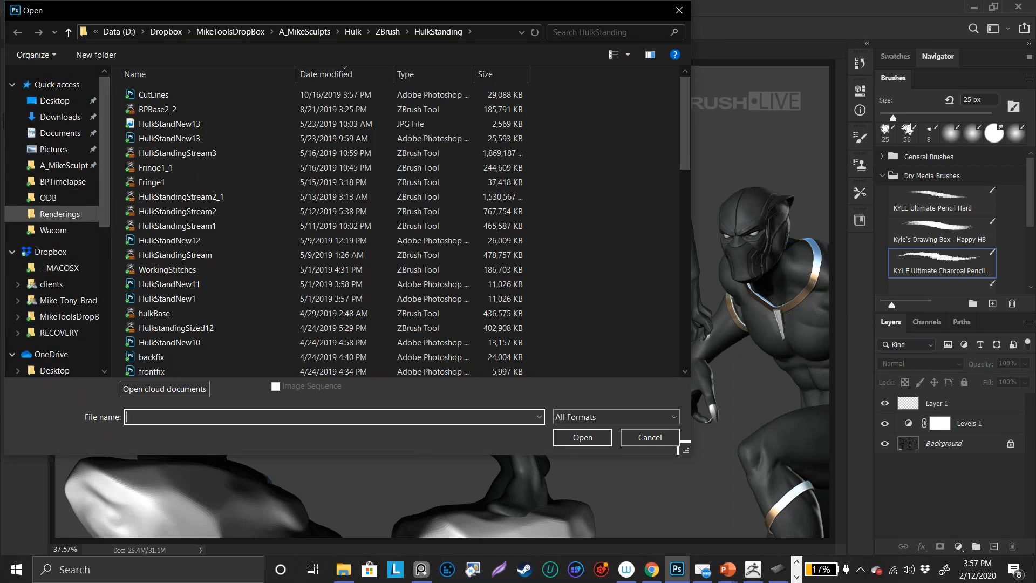
click(69, 231)
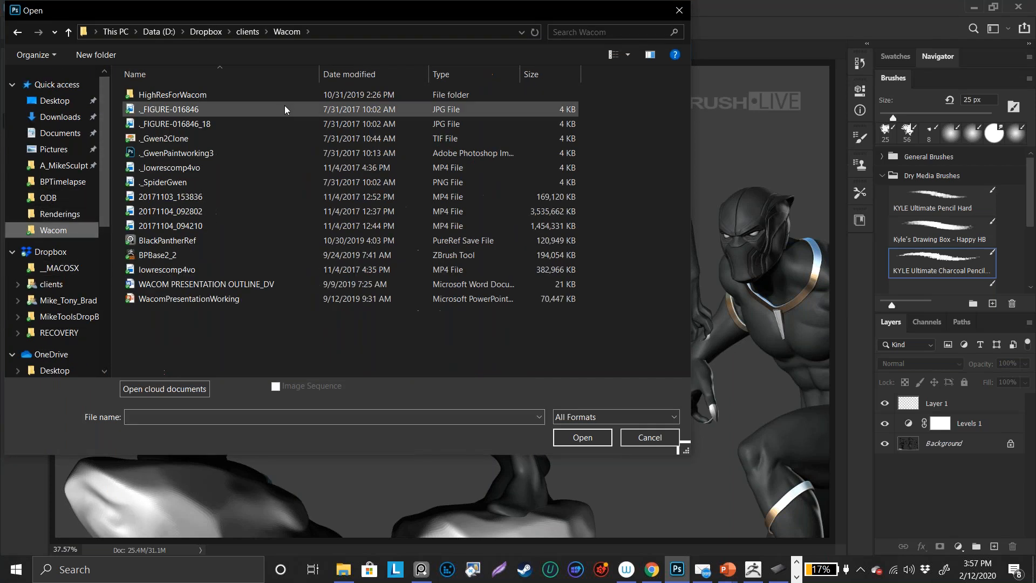
double_click(216, 95)
click(243, 97)
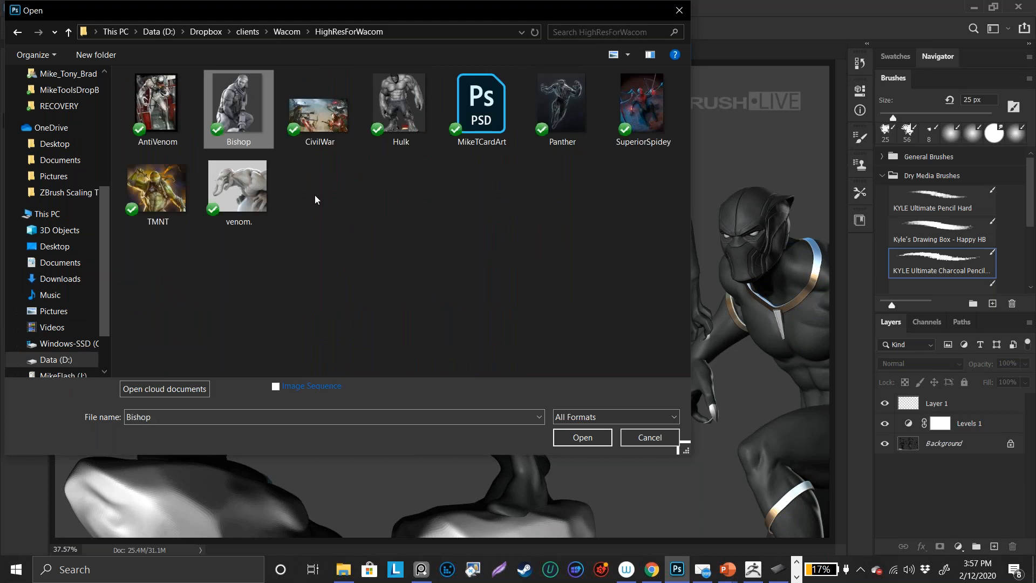
click(254, 188)
click(588, 443)
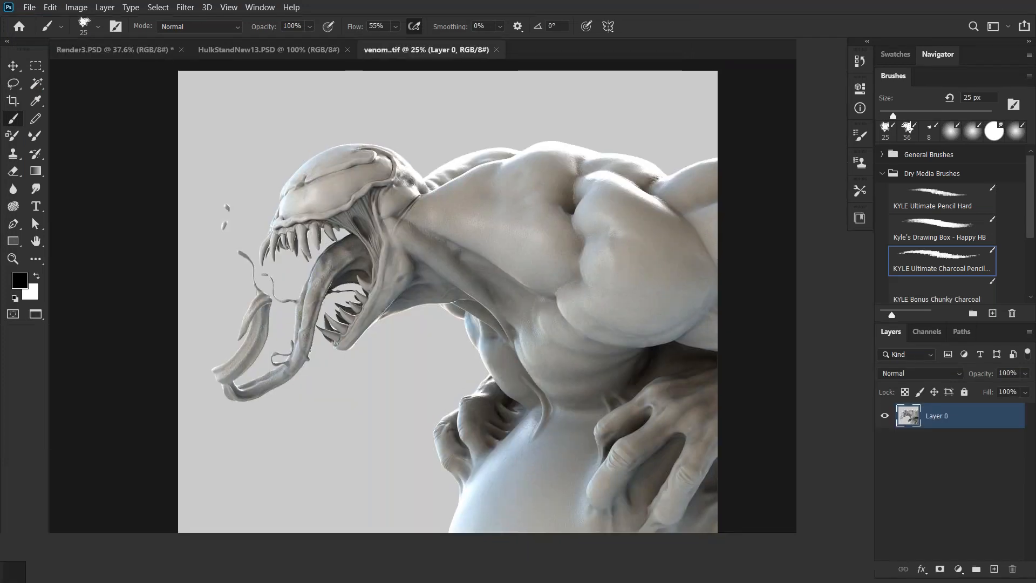
Step: Show the Venom image full screen and examine its head, mouth and neck up close
key(f)
key(f)
ctrl+drag(652, 367, 717, 358)
drag(718, 357, 888, 427)
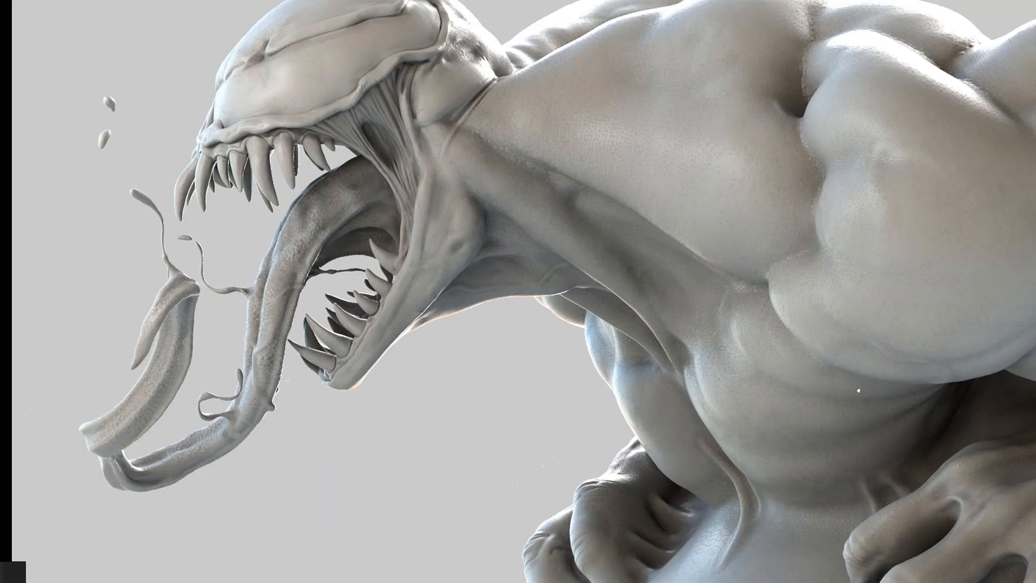
drag(857, 383, 847, 445)
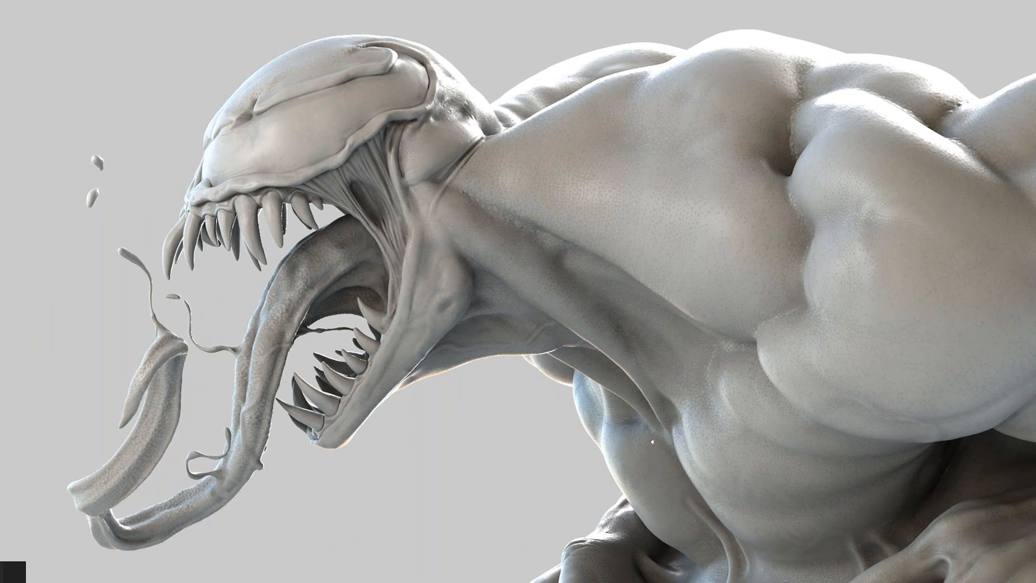
ctrl+drag(601, 441, 781, 440)
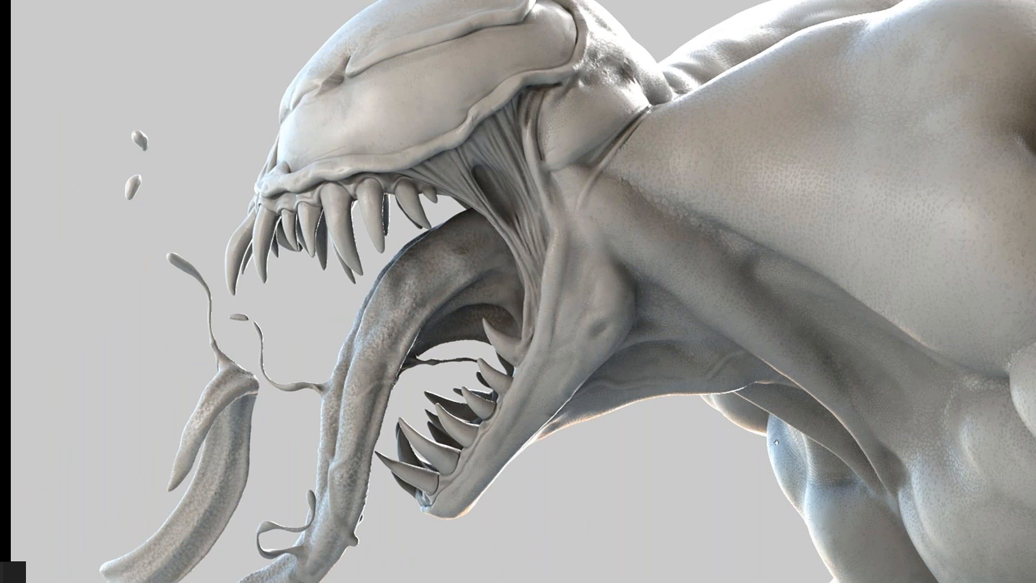
Step: Examine the shoulders, torso and hands of the Venom render, and switch back to ZBrush
ctrl+alt+drag(718, 460, 691, 441)
drag(930, 499, 646, 387)
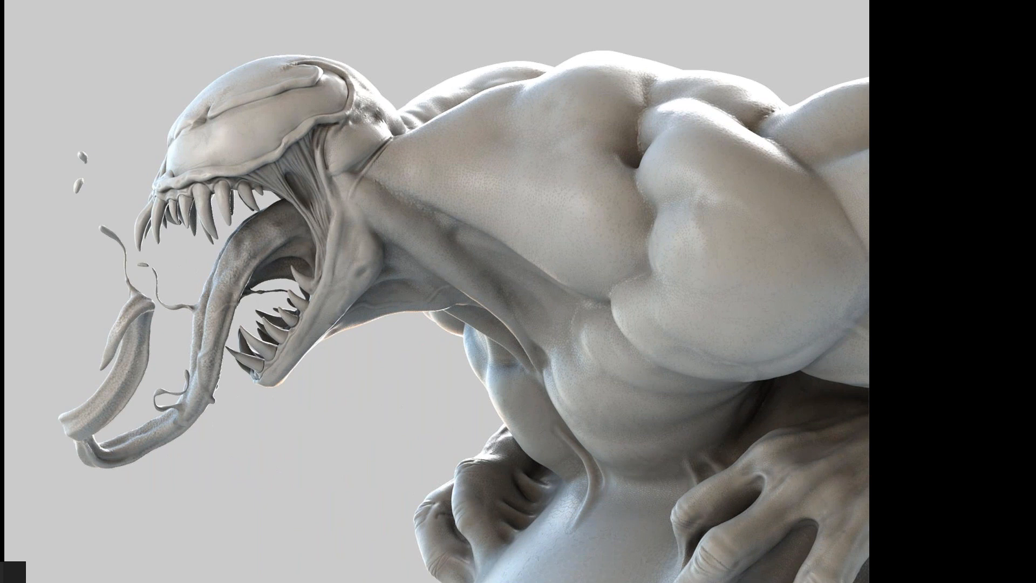
key(alt+Tab)
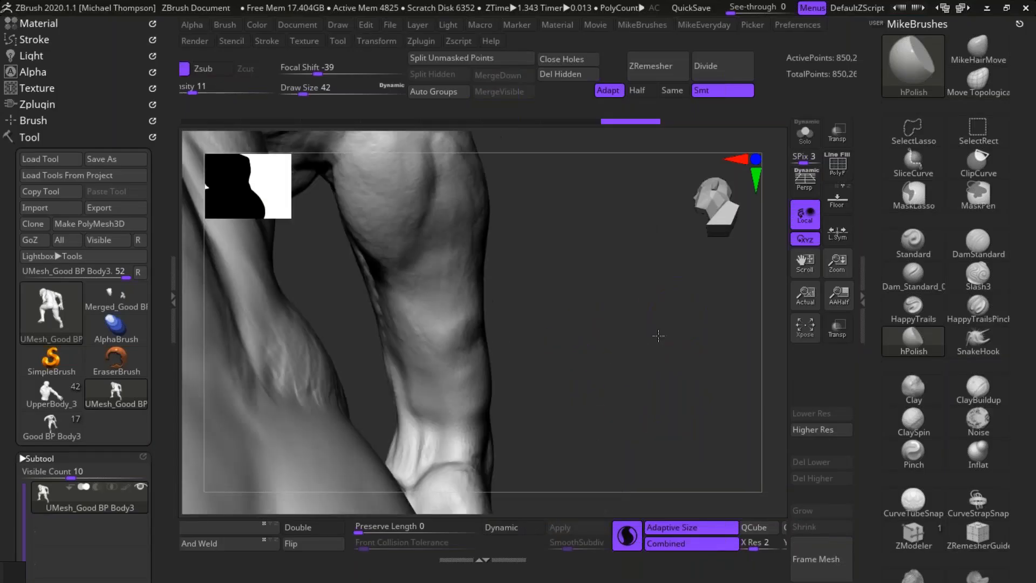
Step: Polish the back and inner side of the right forearm above the wrist with the hPolish brush at draw size 42
drag(658, 336, 541, 356)
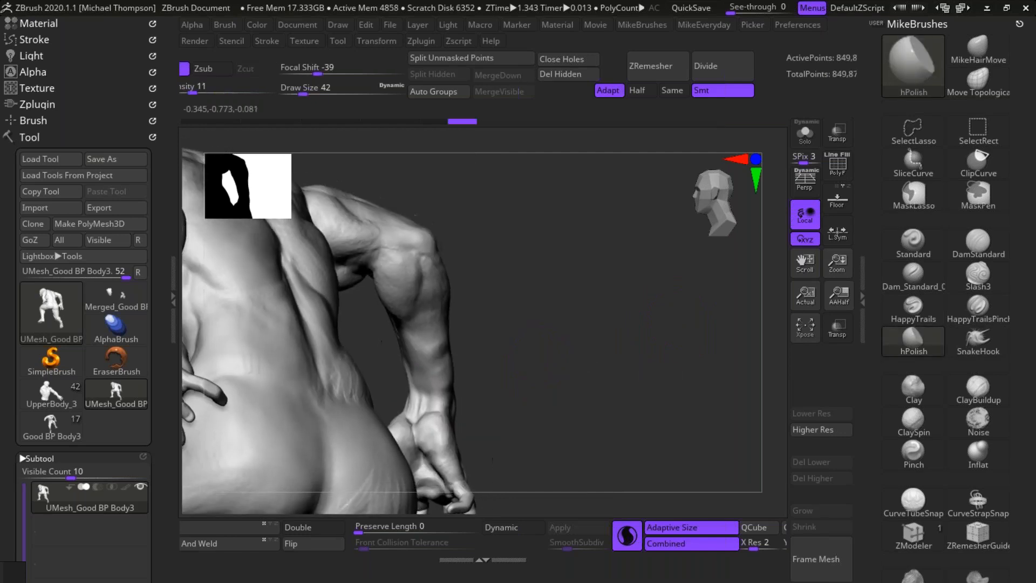
drag(518, 377, 544, 369)
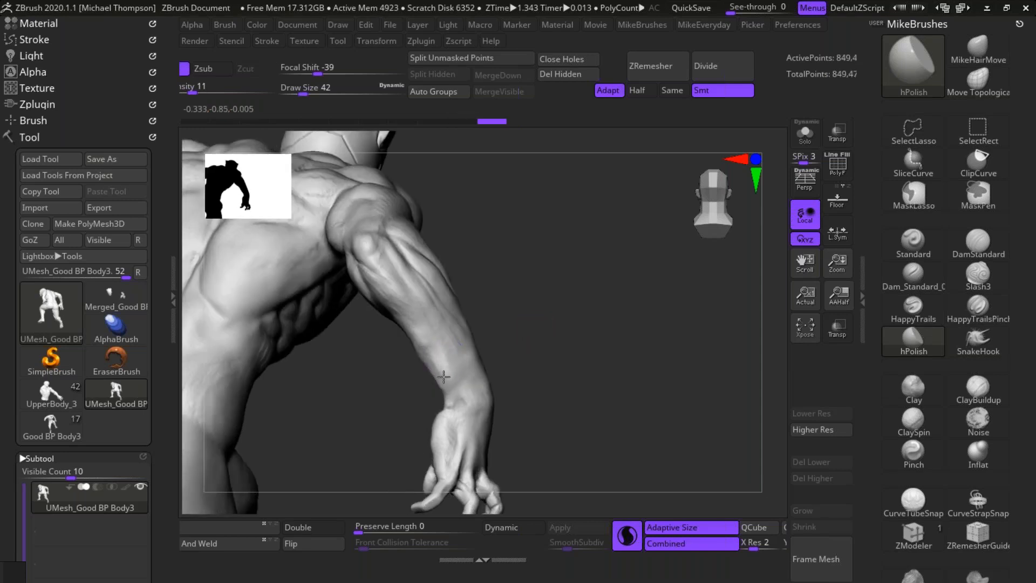
drag(464, 364, 447, 382)
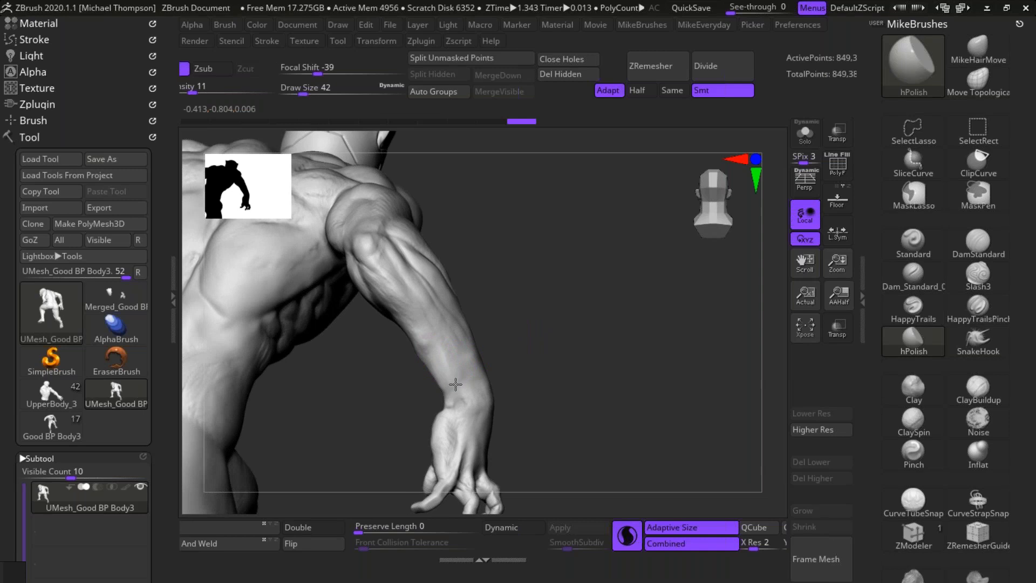
mouse_move(550, 348)
mouse_down()
mouse_move(601, 330)
mouse_move(580, 367)
mouse_move(572, 359)
mouse_up()
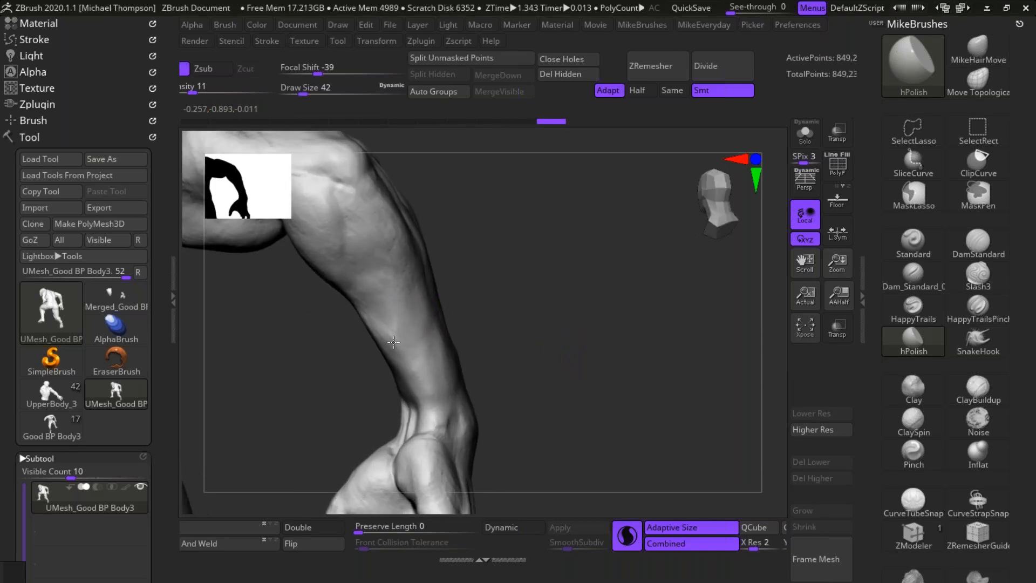
mouse_move(411, 361)
mouse_down()
mouse_move(401, 360)
mouse_move(419, 388)
mouse_up()
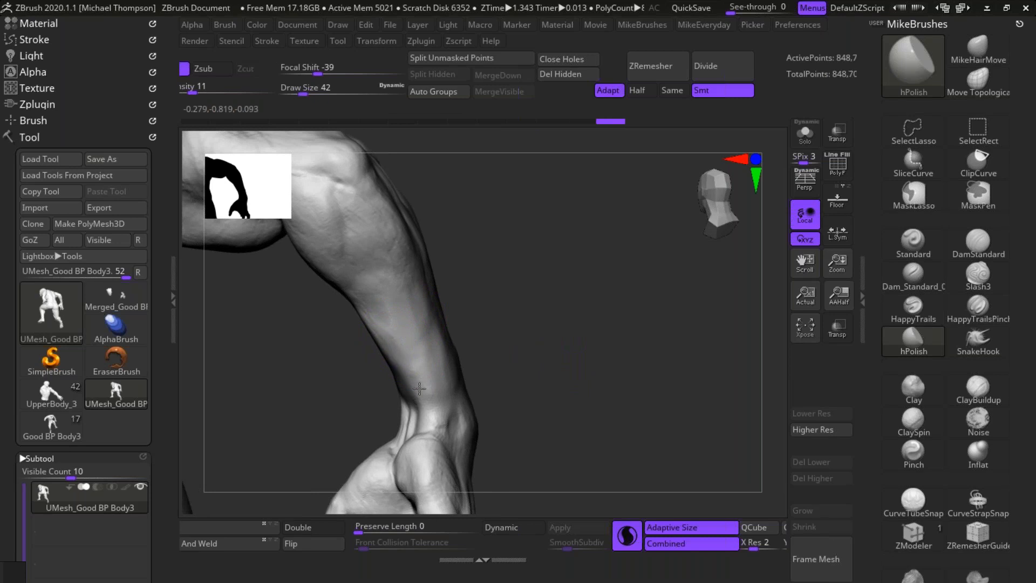
mouse_move(483, 391)
mouse_down()
mouse_move(556, 373)
mouse_move(425, 350)
mouse_up()
Step: Polish the front of the right forearm near the wrist with the hPolish brush and bring the whole upper figure into view
alt+drag(556, 332, 718, 371)
mouse_move(658, 282)
alt+mouse_down()
mouse_move(555, 143)
mouse_move(588, 329)
mouse_move(539, 351)
alt+mouse_up()
alt+drag(282, 435, 306, 460)
mouse_move(308, 298)
mouse_down()
mouse_move(315, 286)
mouse_move(290, 319)
mouse_move(330, 295)
mouse_up()
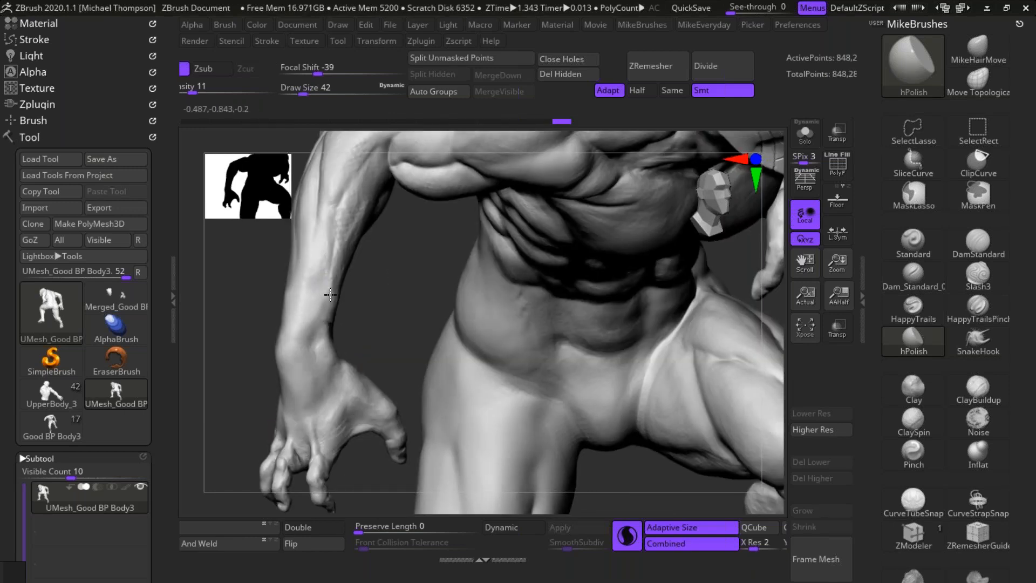
mouse_move(667, 418)
mouse_down()
mouse_move(705, 415)
mouse_move(706, 354)
mouse_move(670, 418)
mouse_move(750, 400)
mouse_move(671, 449)
mouse_move(716, 409)
mouse_move(583, 384)
mouse_move(712, 361)
mouse_up()
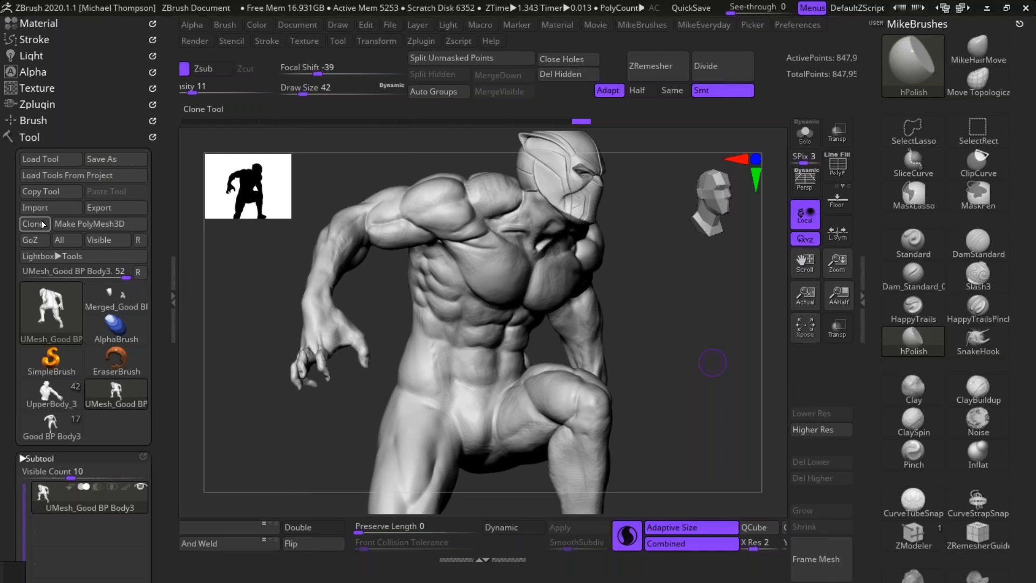
Step: Copy the merged body subtool and switch to the Good BP Body3 tool with 17 subtools
drag(157, 224, 156, 88)
drag(159, 335, 169, 189)
click(63, 339)
drag(158, 253, 160, 400)
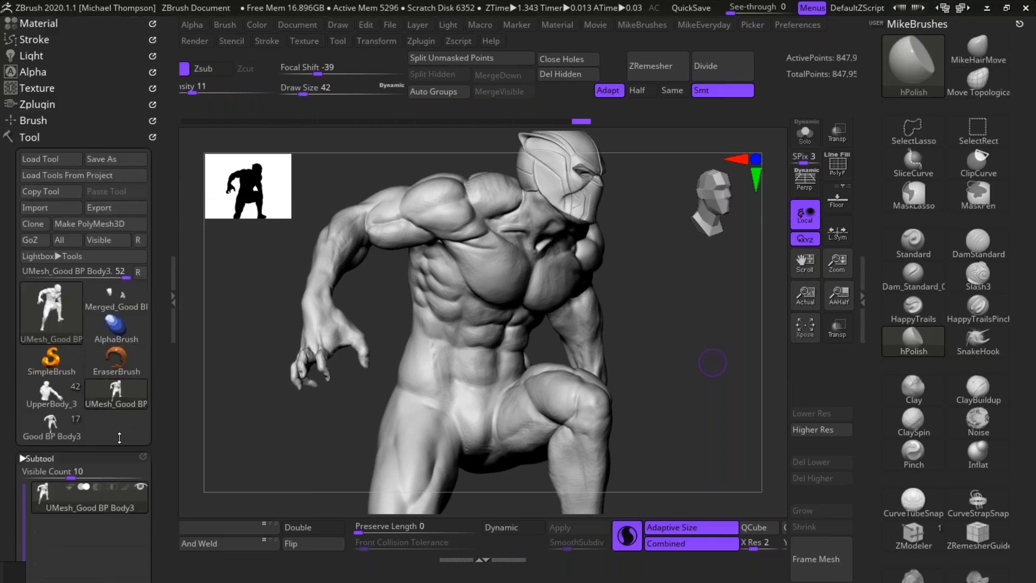
click(67, 418)
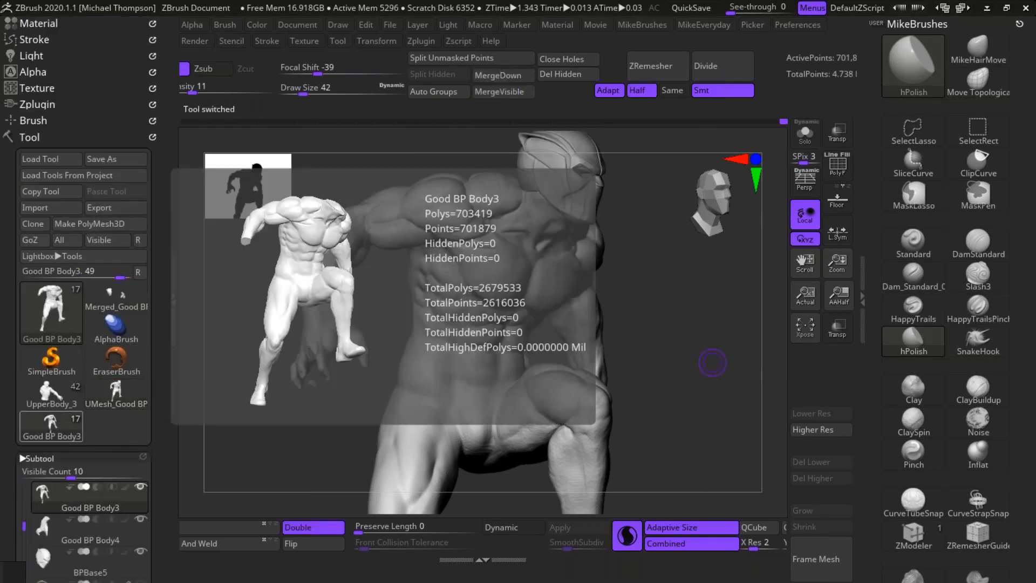
Step: Hide the Good BP Body4 and BPBase5 subtools, and paste the copied merged body below BPBase5
drag(160, 493, 140, 209)
click(142, 222)
click(142, 255)
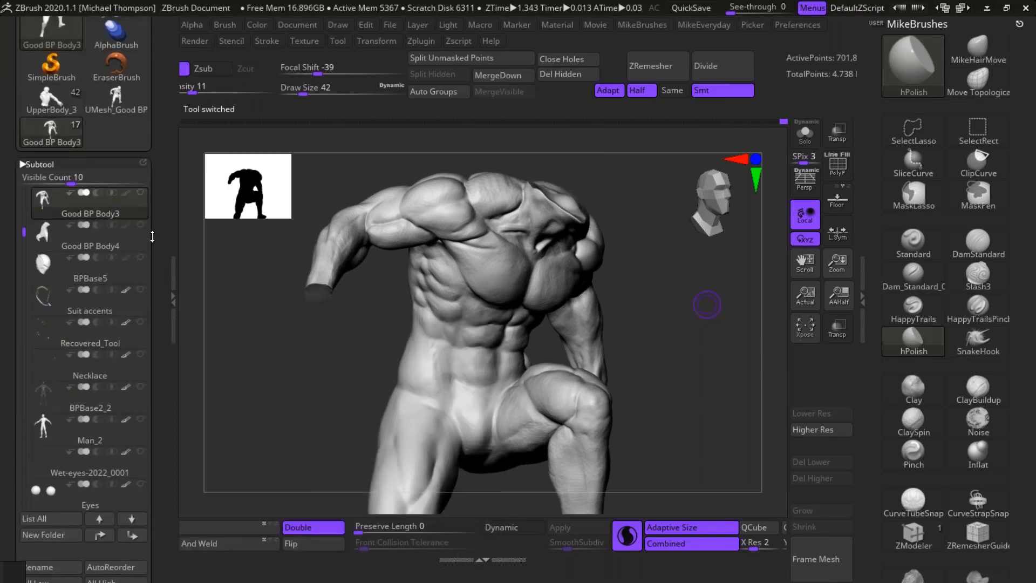
click(134, 273)
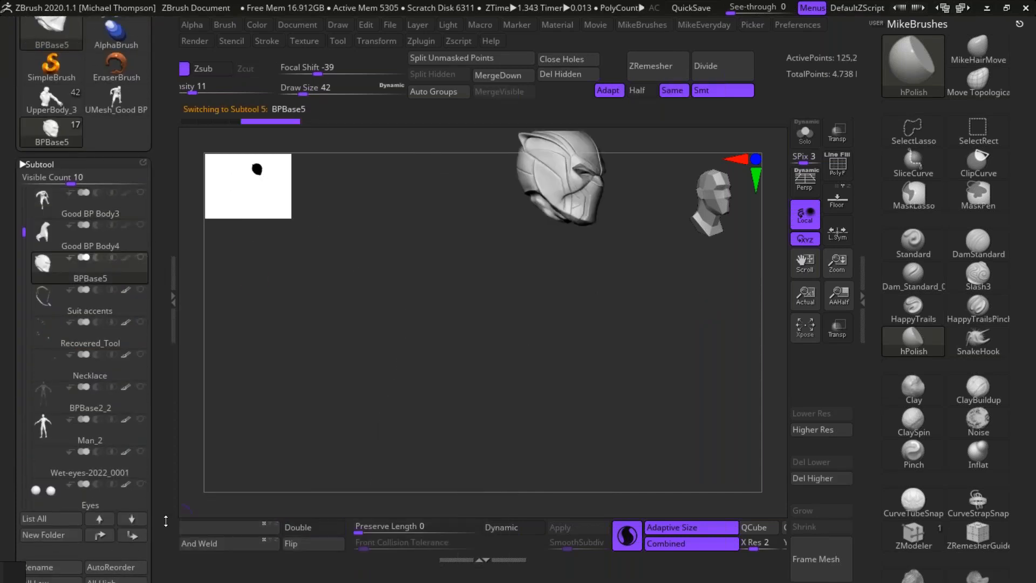
drag(166, 521, 165, 465)
click(120, 543)
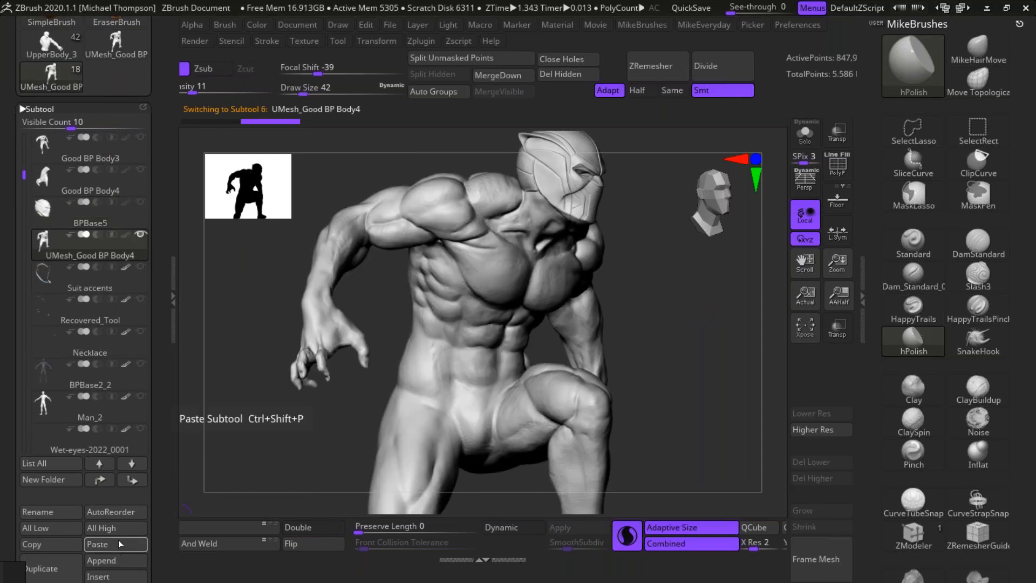
Step: Show the Suit accents and Recovered_Tool subtools on the pasted body
click(141, 267)
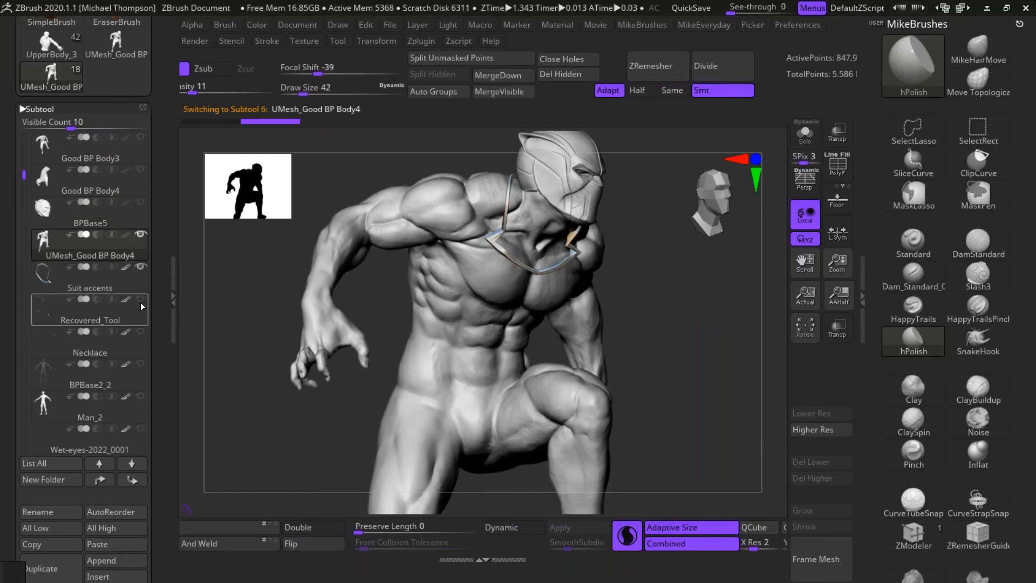
click(141, 300)
mouse_move(129, 238)
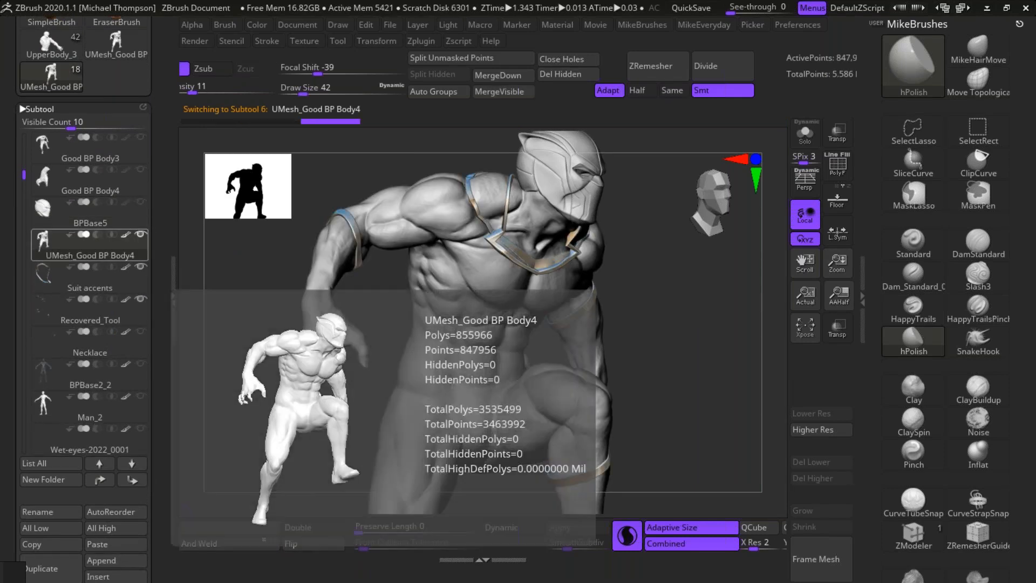
mouse_move(674, 315)
mouse_down()
mouse_move(676, 306)
mouse_move(712, 330)
mouse_move(728, 319)
mouse_up()
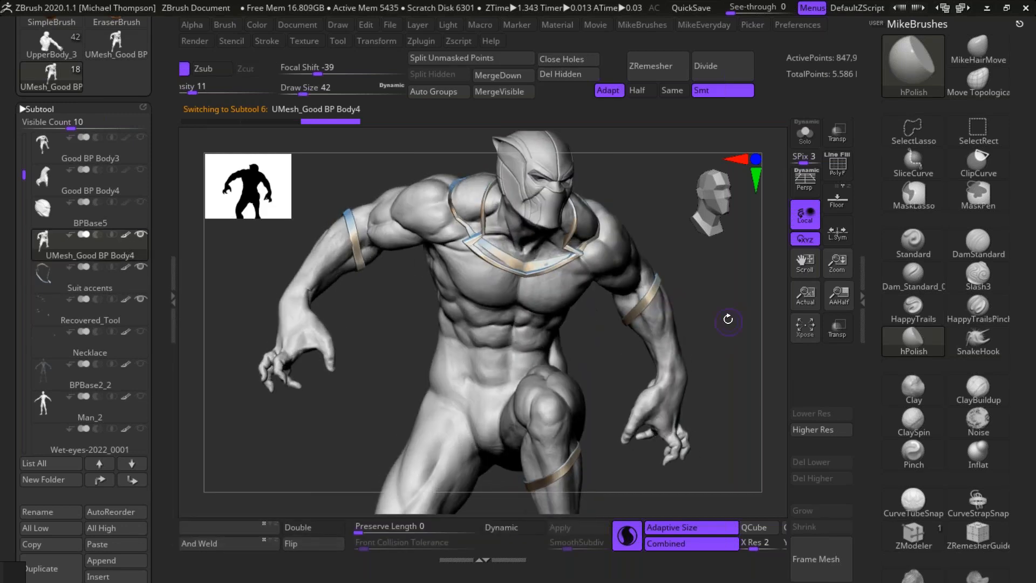
Step: Enable Rgb at intensity 100 and fill the merged body with the dark grey colour R 96, G 93, B 93
key(space)
drag(547, 363, 528, 376)
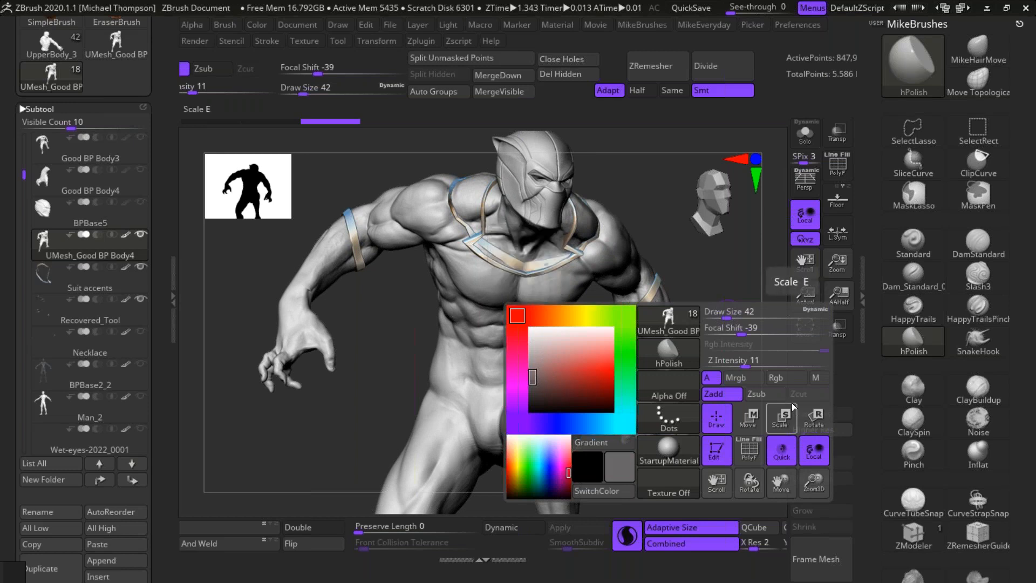
click(530, 382)
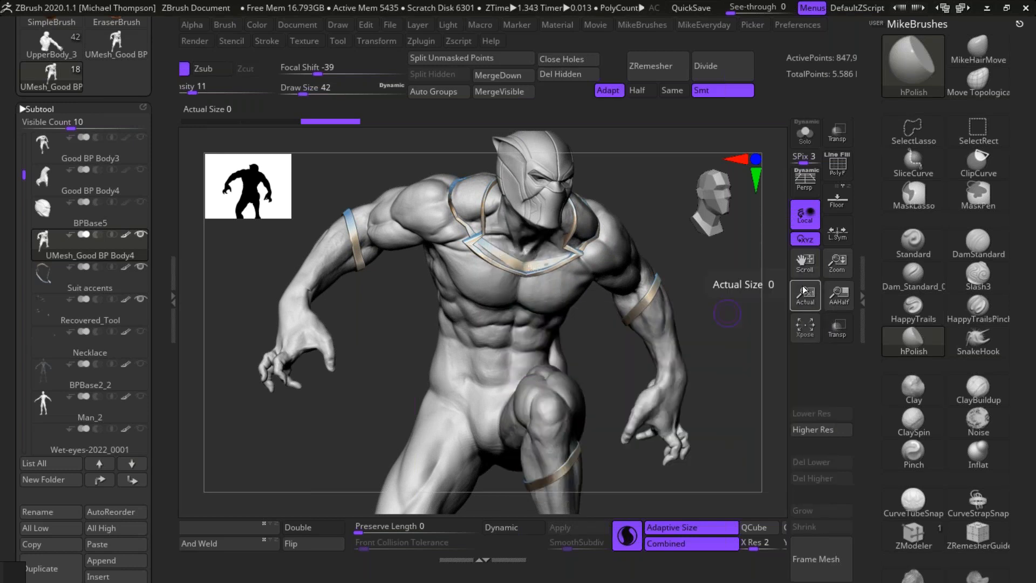
key(space)
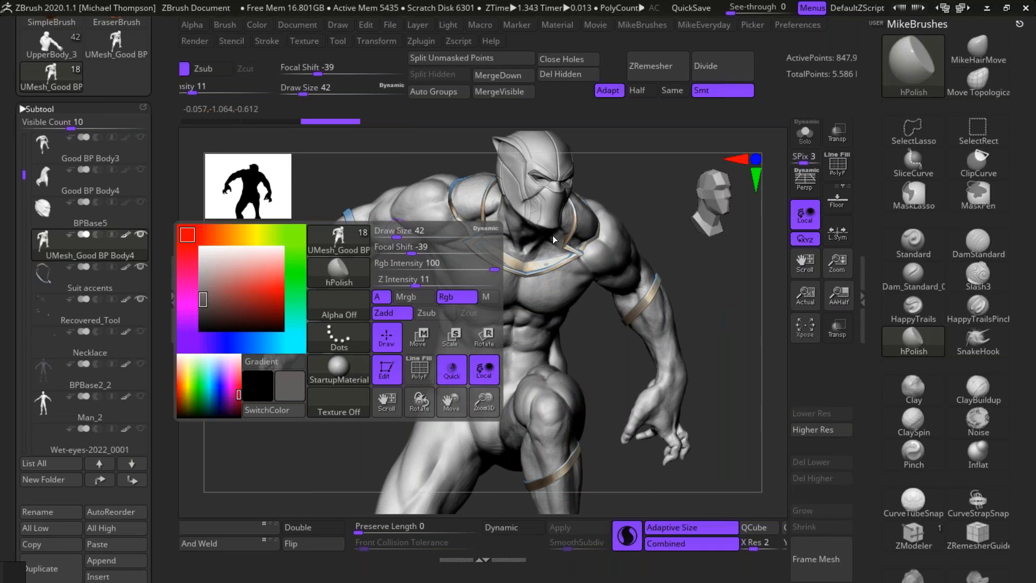
click(263, 25)
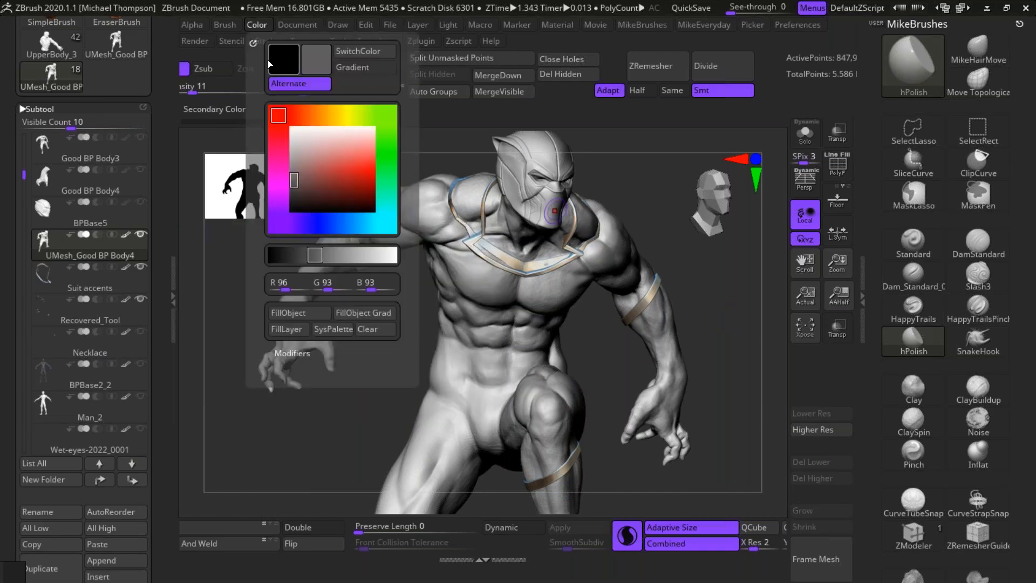
click(316, 318)
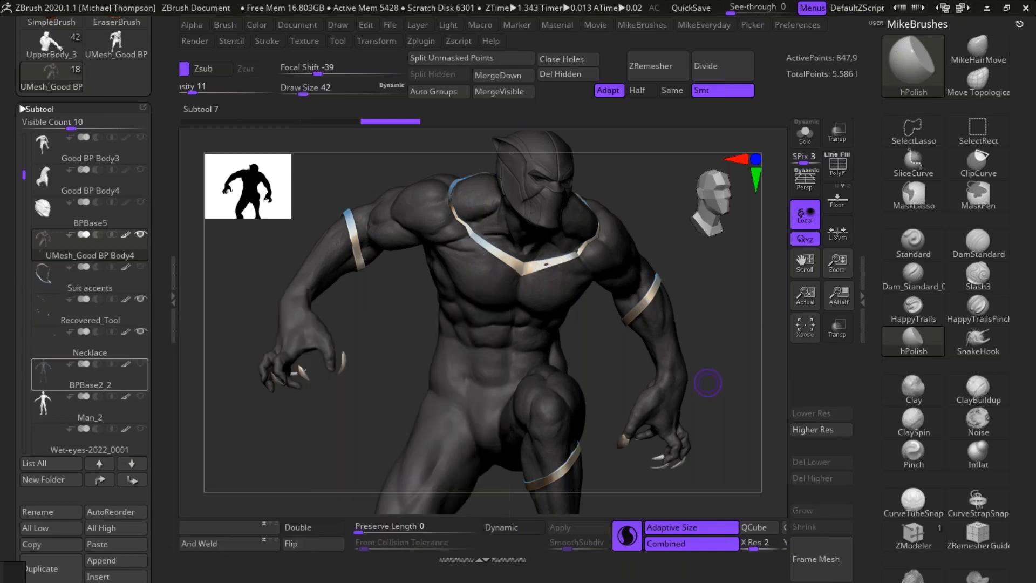
Step: Show the Eyes, Wet-eyes-2022, Wet-eyes-2023, Wet-eyes-2024, Base2 and Base3 subtools
scroll(41, 238, down, 6)
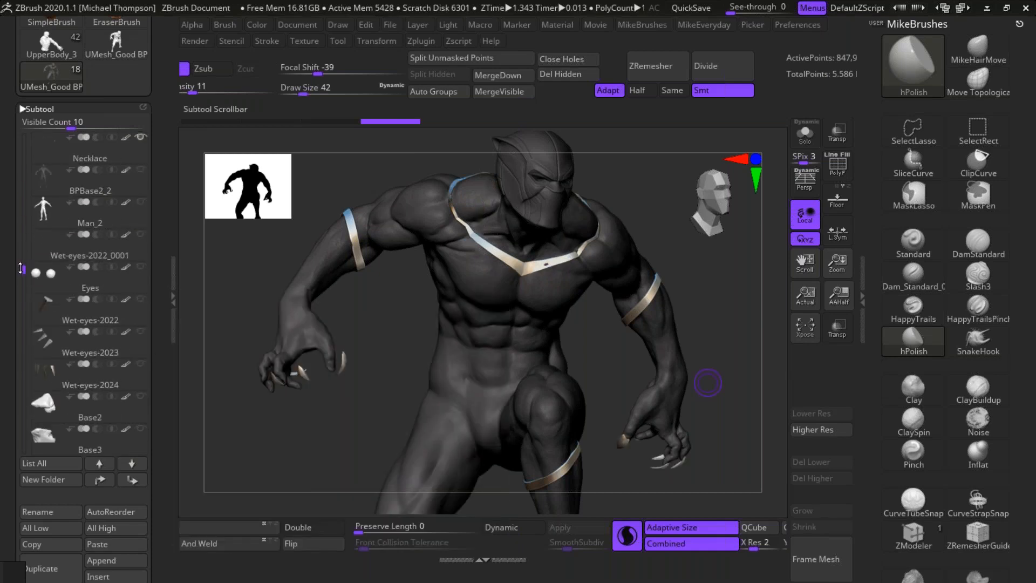
click(141, 300)
click(142, 331)
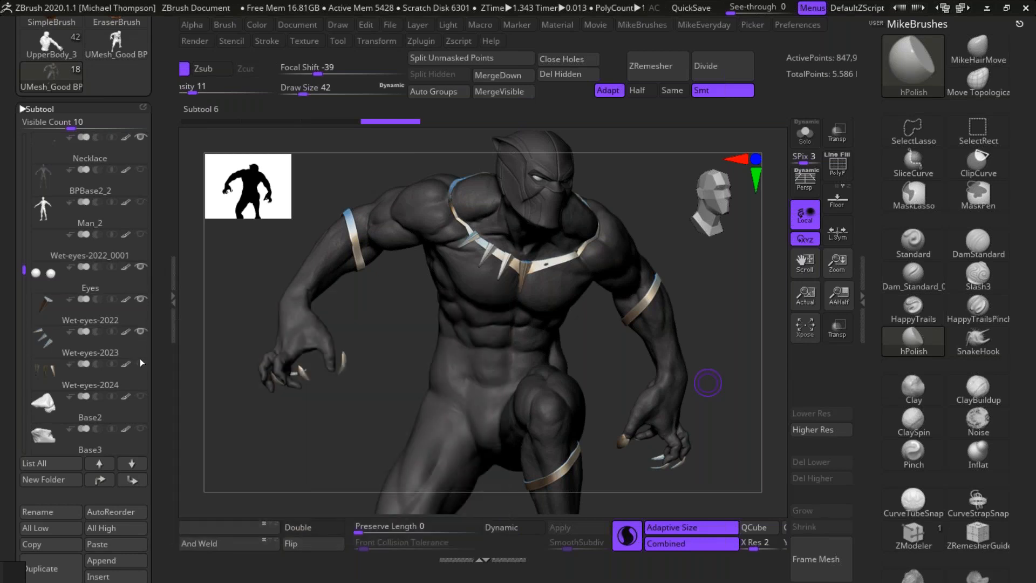
click(142, 363)
click(142, 396)
Step: Inspect the claws on both hands and select the Necklace subtool that contains them
mouse_move(725, 351)
alt+mouse_down()
mouse_move(710, 363)
mouse_move(698, 351)
mouse_move(732, 360)
mouse_move(707, 339)
mouse_move(701, 419)
mouse_move(737, 338)
mouse_move(737, 352)
alt+mouse_up()
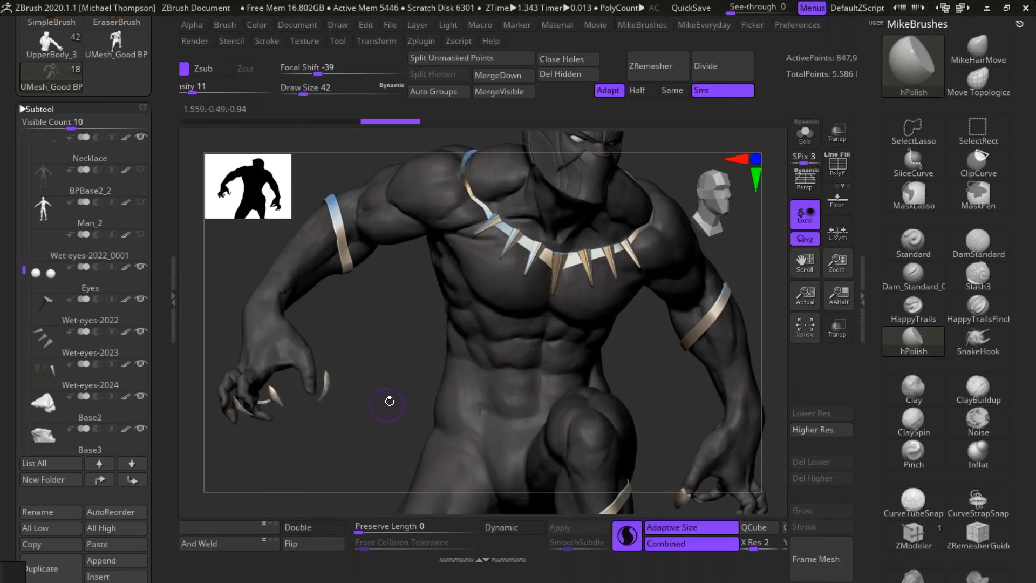
drag(365, 455, 291, 482)
alt+drag(666, 469, 655, 469)
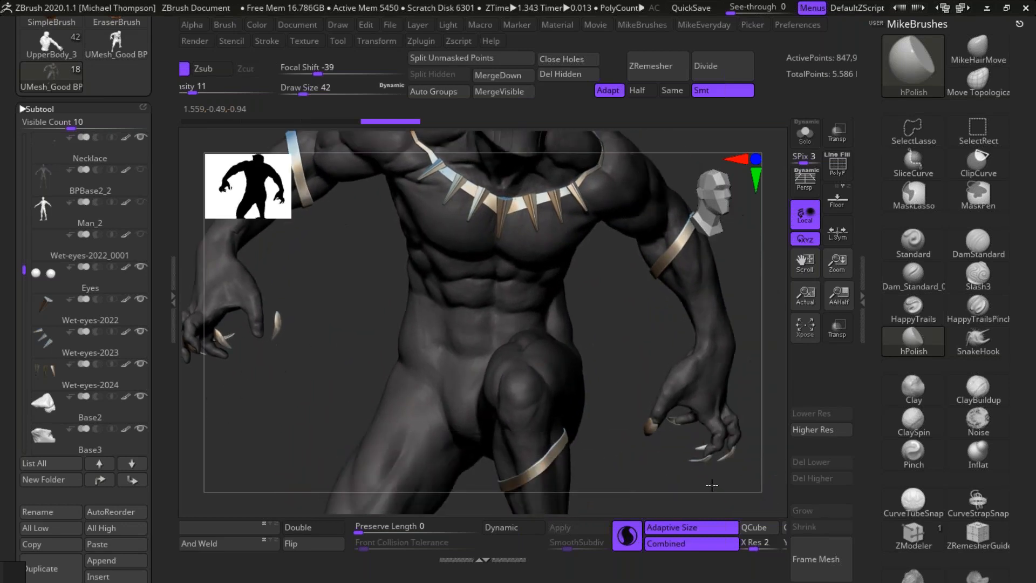
alt+drag(287, 397, 469, 416)
drag(494, 383, 446, 335)
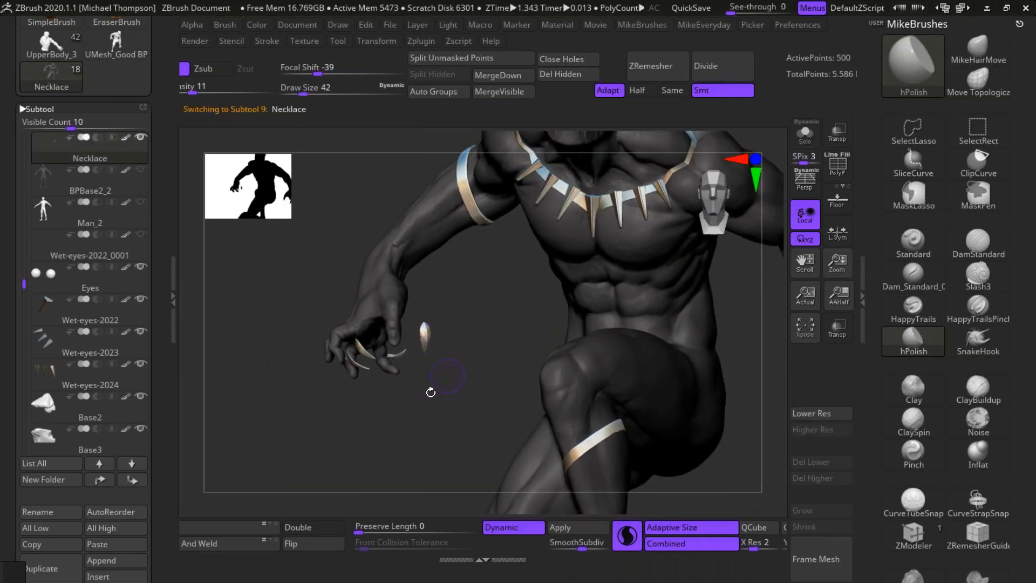
Step: Isolate the right hand's claws in the Necklace subtool and move the detached thumb claw toward the thumb tip
mouse_move(434, 423)
ctrl+shift+mouse_down()
mouse_move(484, 318)
mouse_move(347, 259)
mouse_move(254, 469)
mouse_move(421, 464)
ctrl+shift+mouse_up()
mouse_move(461, 422)
mouse_down()
mouse_move(475, 393)
mouse_move(445, 411)
mouse_up()
key(w)
drag(544, 398, 647, 390)
drag(452, 412, 481, 413)
drag(310, 465, 255, 475)
drag(573, 395, 507, 410)
drag(477, 408, 516, 409)
drag(465, 354, 472, 353)
drag(517, 407, 518, 409)
Step: Fit the thumb claw onto the right thumb's tip from a side view and return to Draw mode
drag(608, 330, 723, 326)
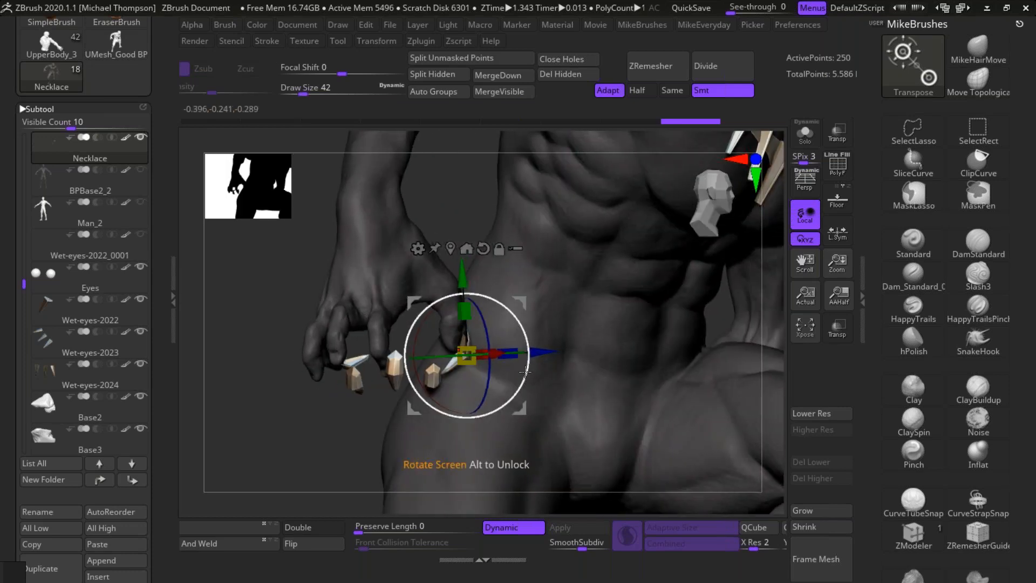
alt+drag(484, 355, 540, 352)
alt+drag(284, 423, 272, 351)
alt+drag(702, 375, 674, 357)
key(q)
Step: Select the UMesh_Good BP Body4 subtool and polish away the notch at the right wrist with the hPolish brush
mouse_move(718, 395)
mouse_down()
mouse_move(728, 400)
mouse_move(699, 393)
mouse_move(715, 397)
mouse_up()
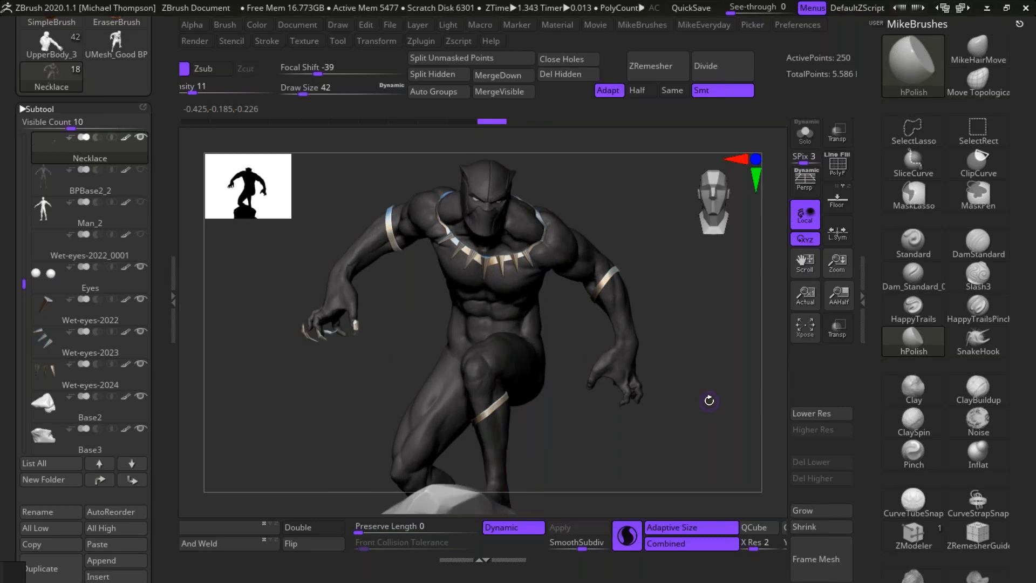
alt+drag(692, 310, 701, 359)
alt+drag(430, 308, 442, 426)
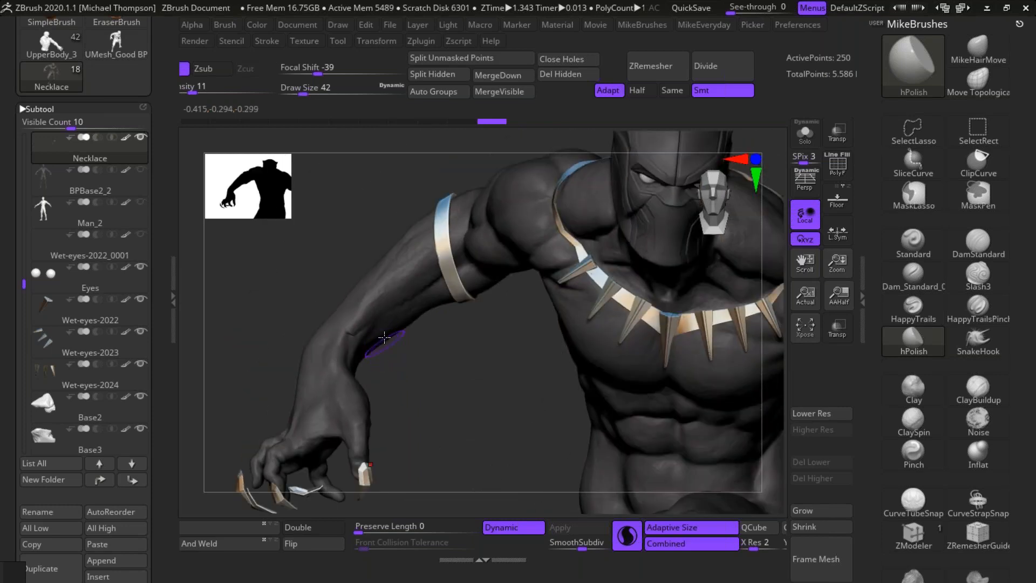
alt+click(358, 328)
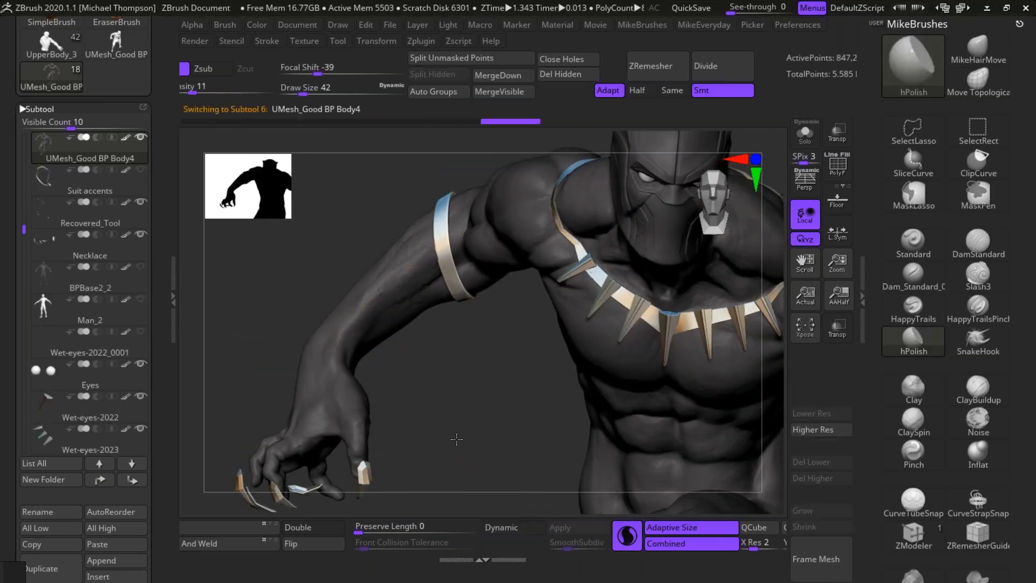
alt+drag(455, 439, 443, 476)
mouse_move(751, 506)
alt+mouse_down()
mouse_move(735, 455)
mouse_move(718, 463)
alt+mouse_up()
ctrl+drag(345, 415, 324, 345)
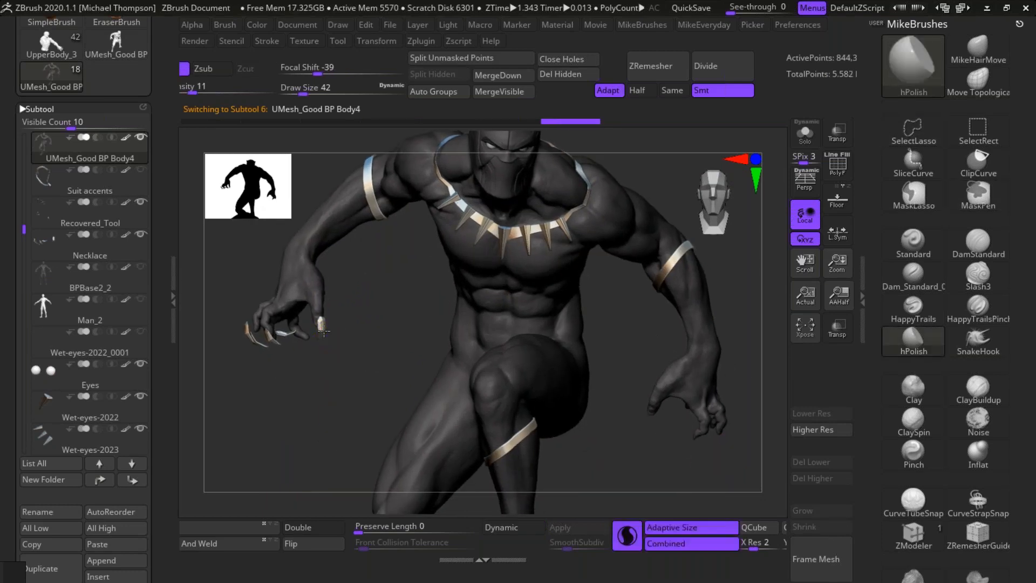
Step: Select the Necklace subtool again and unhide the claws of the other hand
key(ctrl+shift)
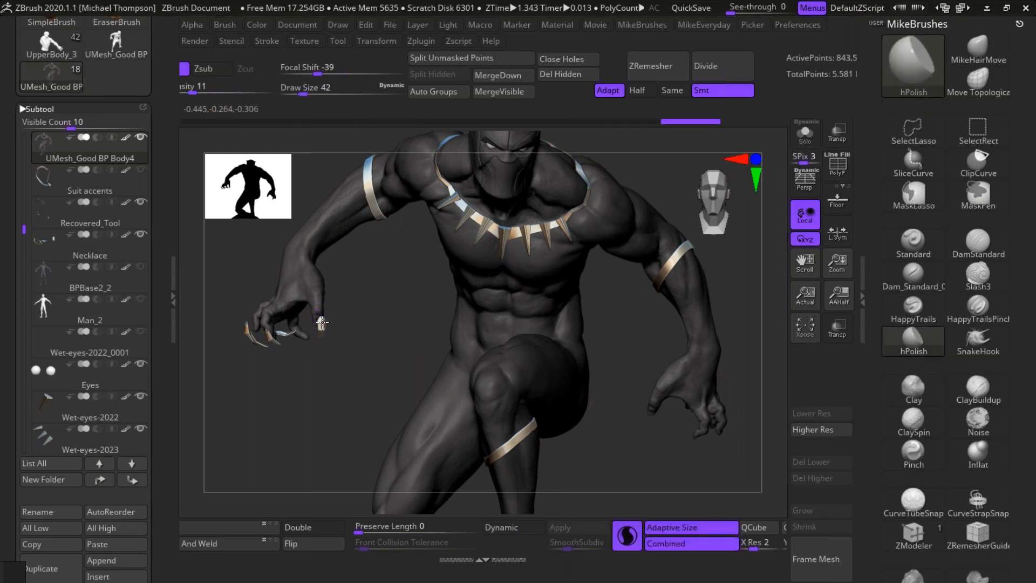
drag(24, 229, 24, 280)
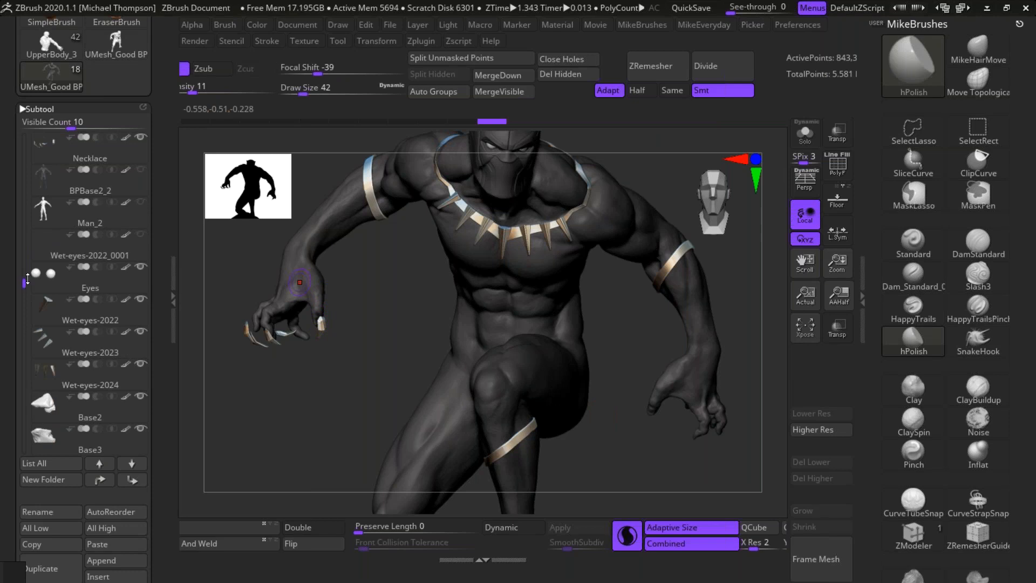
alt+click(284, 333)
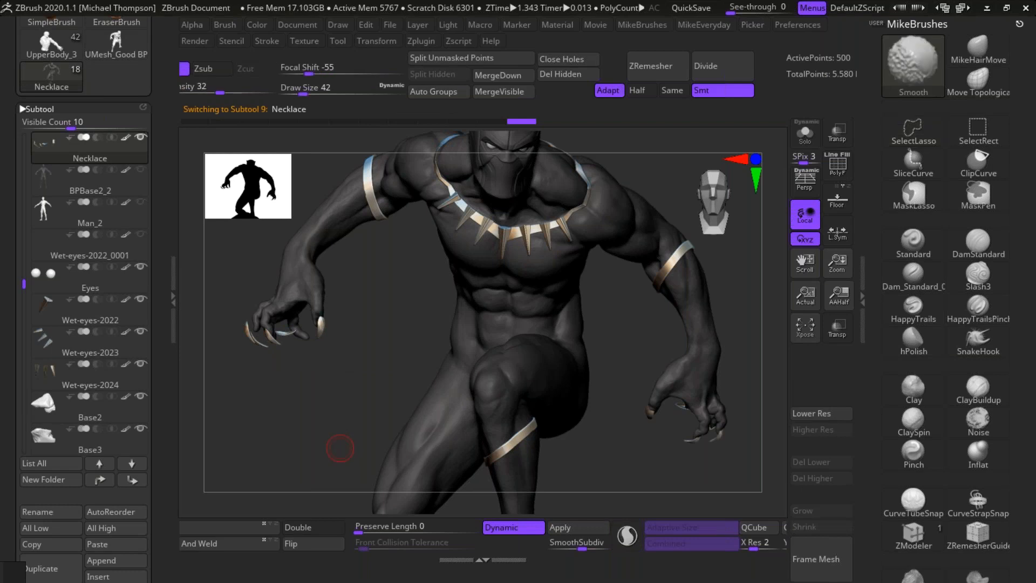
mouse_move(726, 471)
mouse_down()
mouse_move(717, 452)
mouse_move(767, 436)
mouse_move(739, 450)
mouse_move(738, 464)
mouse_move(712, 456)
mouse_move(730, 469)
mouse_up()
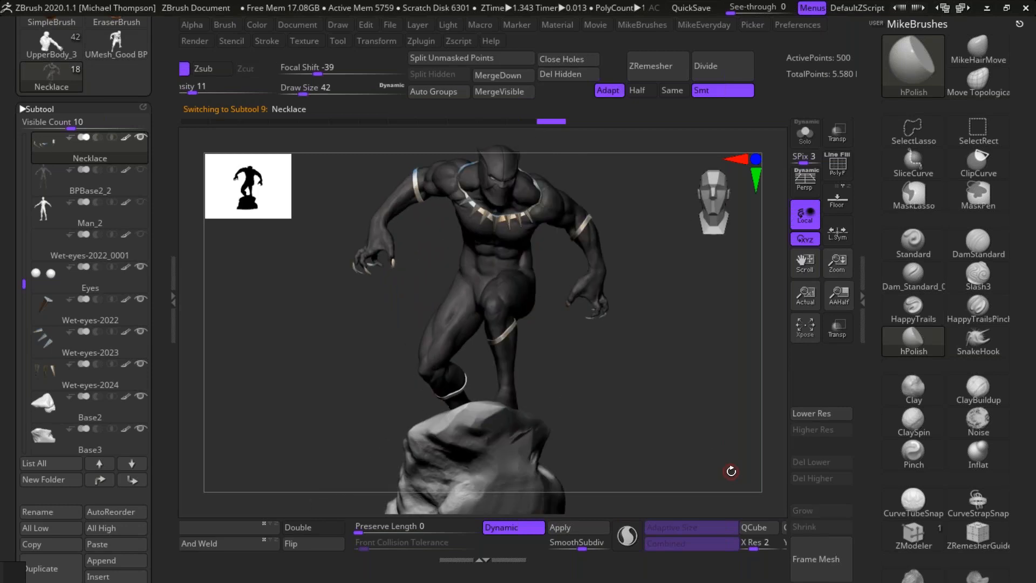
alt+drag(665, 431, 616, 506)
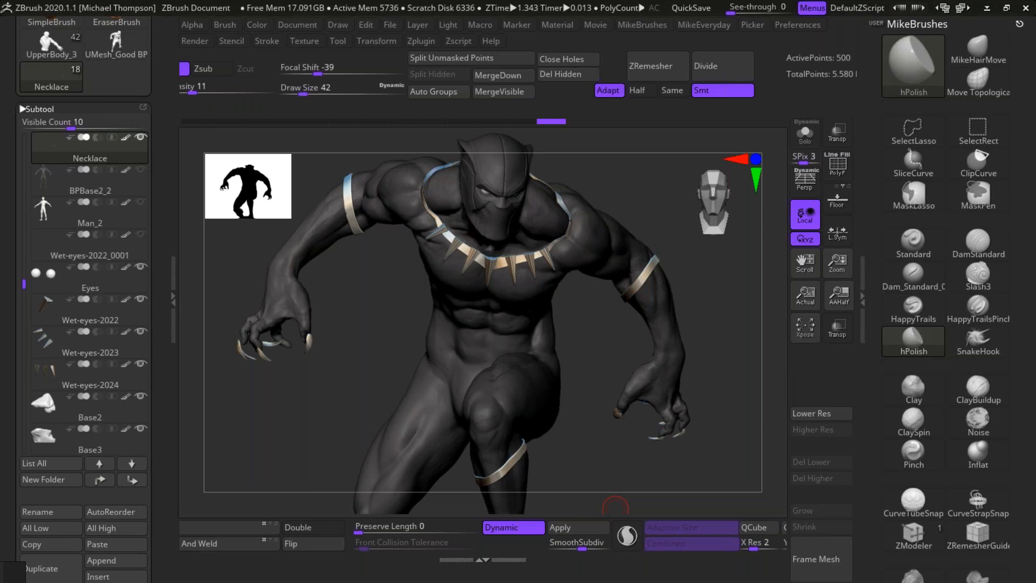
Step: Switch to the WacomPresentationWorking deck in PowerPoint and select slide 21 with the website and social media handles
key(alt+Tab)
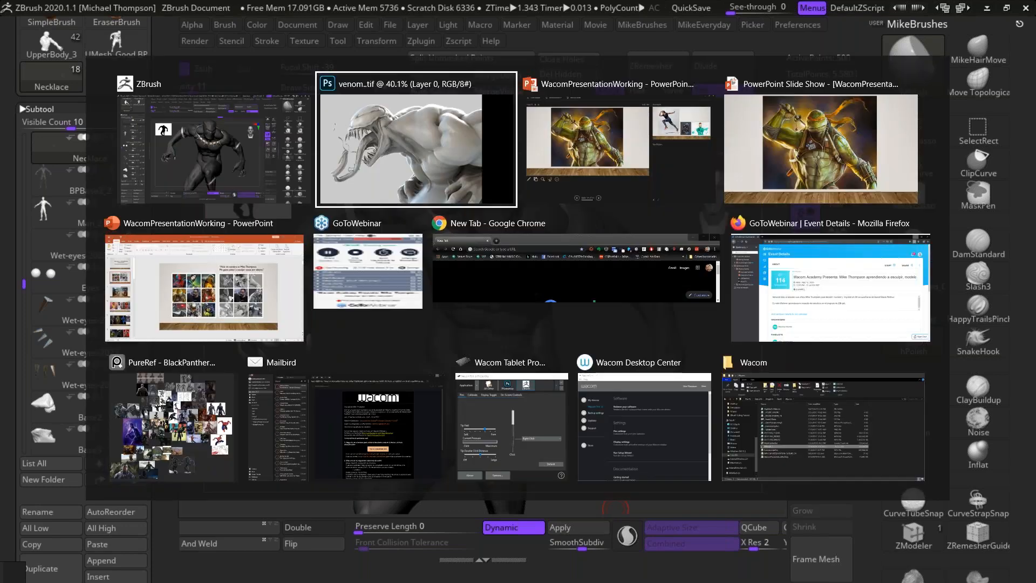
click(270, 293)
drag(151, 220, 170, 529)
click(105, 486)
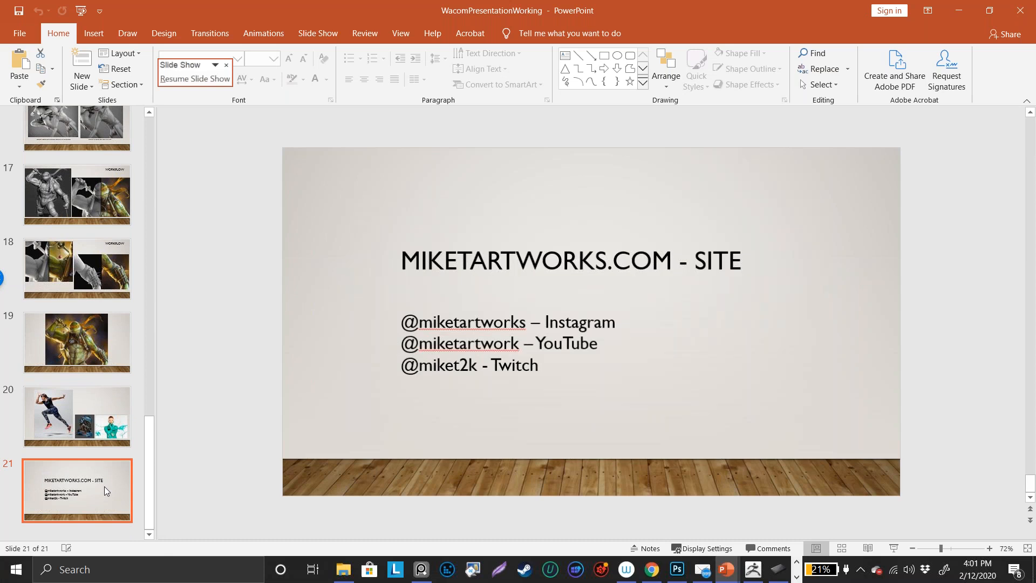
Step: Run the presentation full screen and go to the closing slide listing the site, Instagram, YouTube and Twitch
click(894, 548)
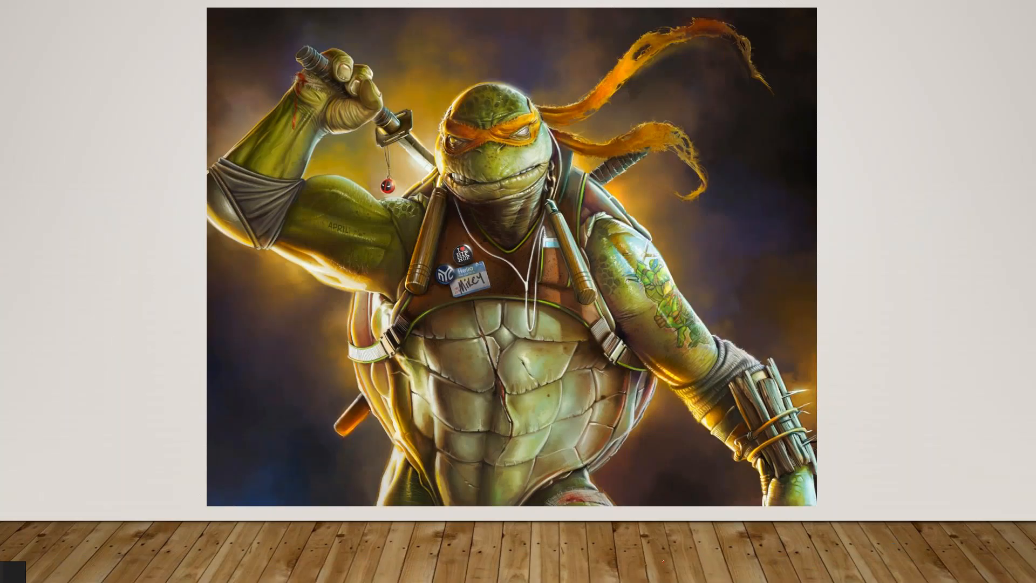
key(Left)
key(Left)
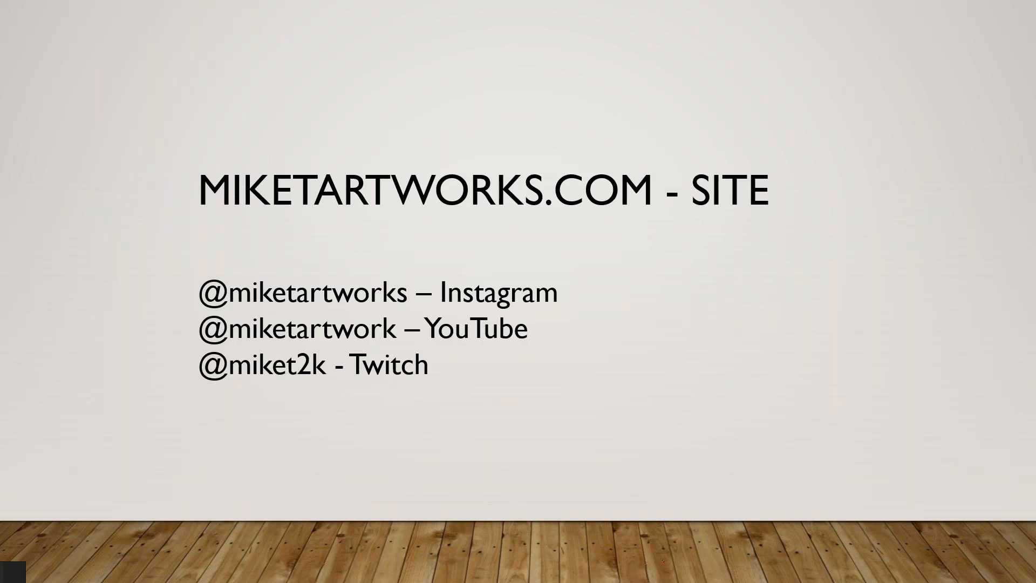